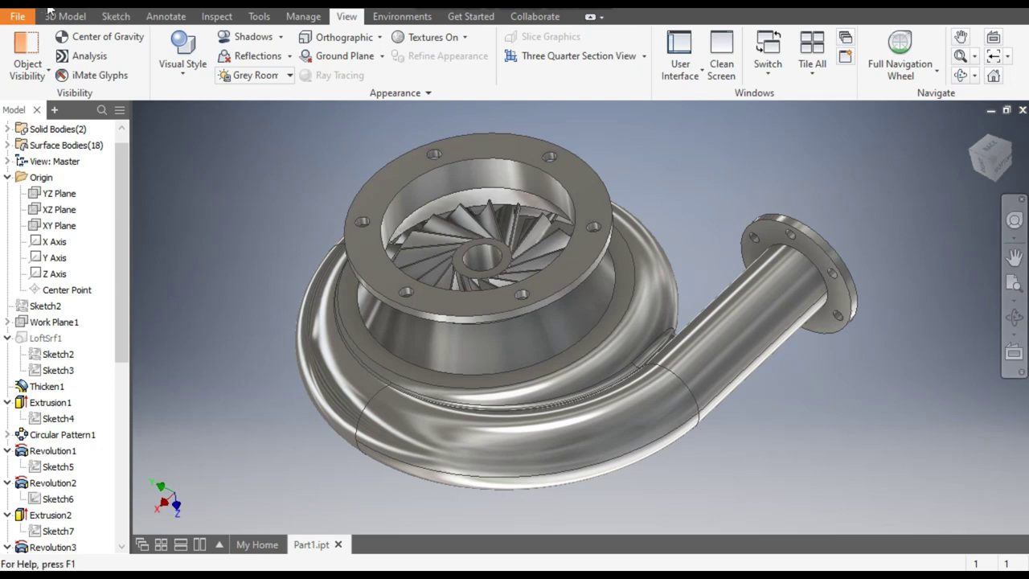
Create a new part from the Metric Standard (mm).ipt template
{"action": "key", "text": "ctrl+n"}
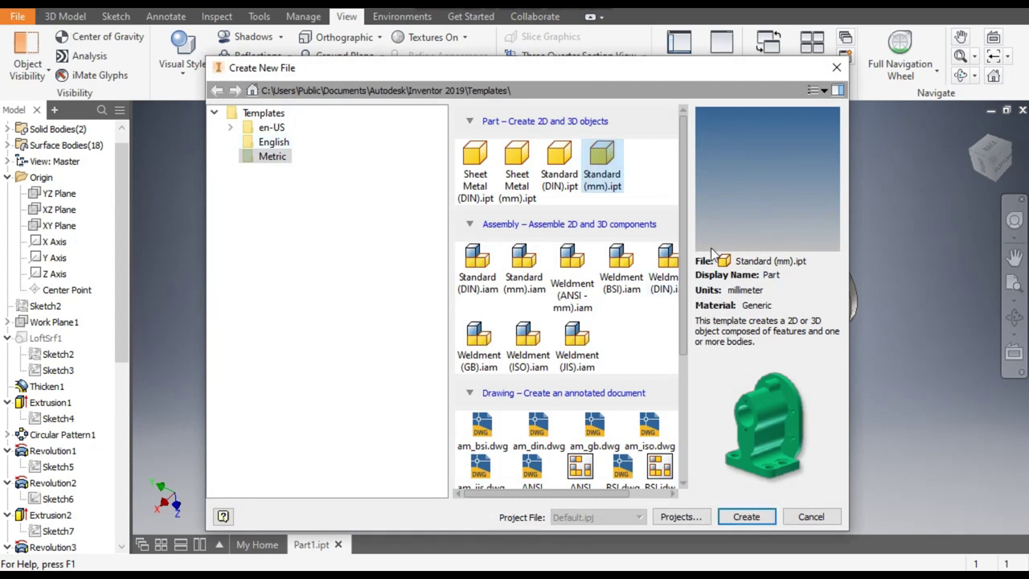
{"action": "left_click", "coordinate": [746, 515]}
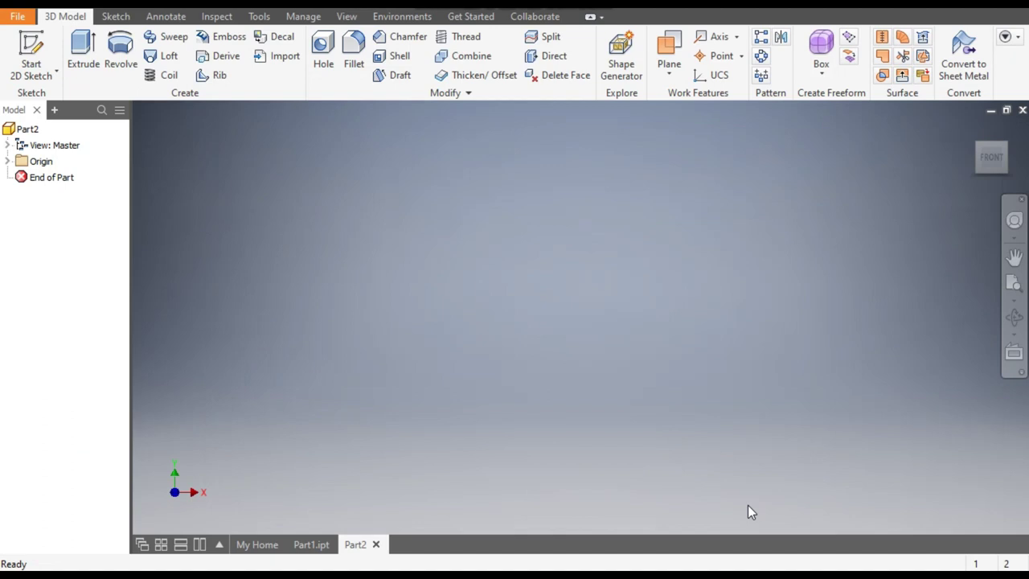
Start a sketch on the XY plane and draw a three-point arc rising up-right from the origin
{"action": "left_click", "coordinate": [30, 50]}
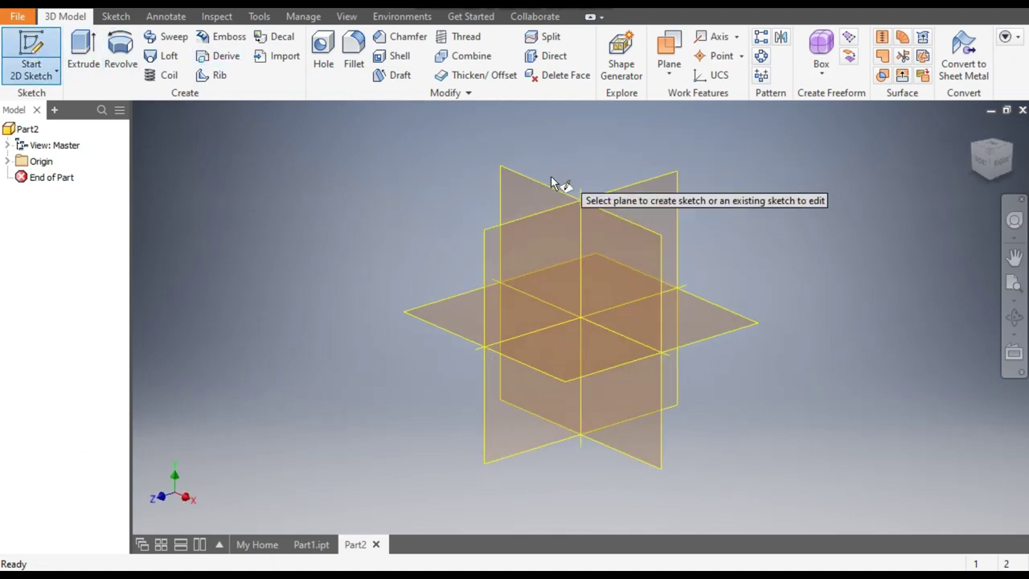
{"action": "left_click", "coordinate": [534, 187]}
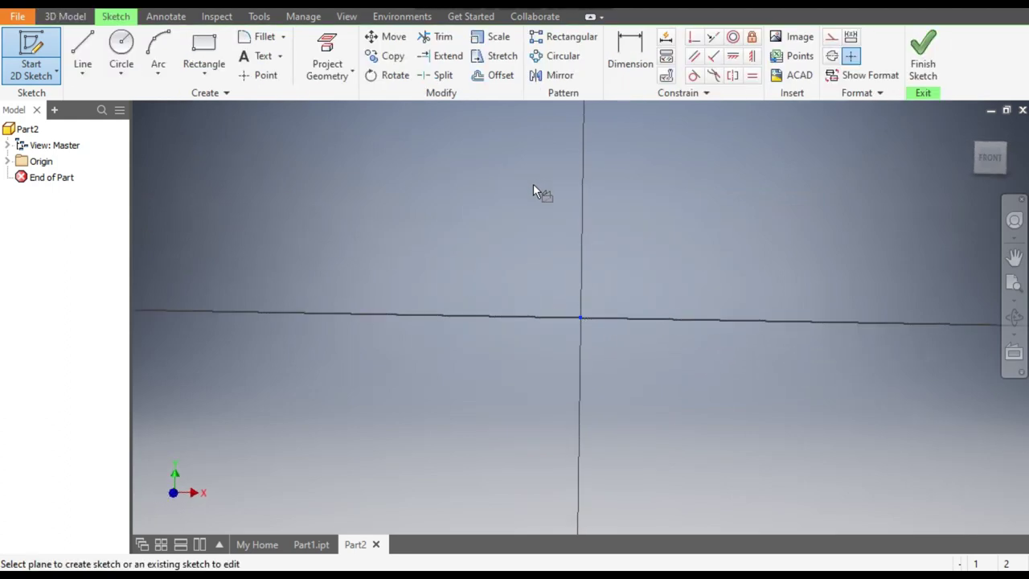
{"action": "left_click", "coordinate": [158, 49]}
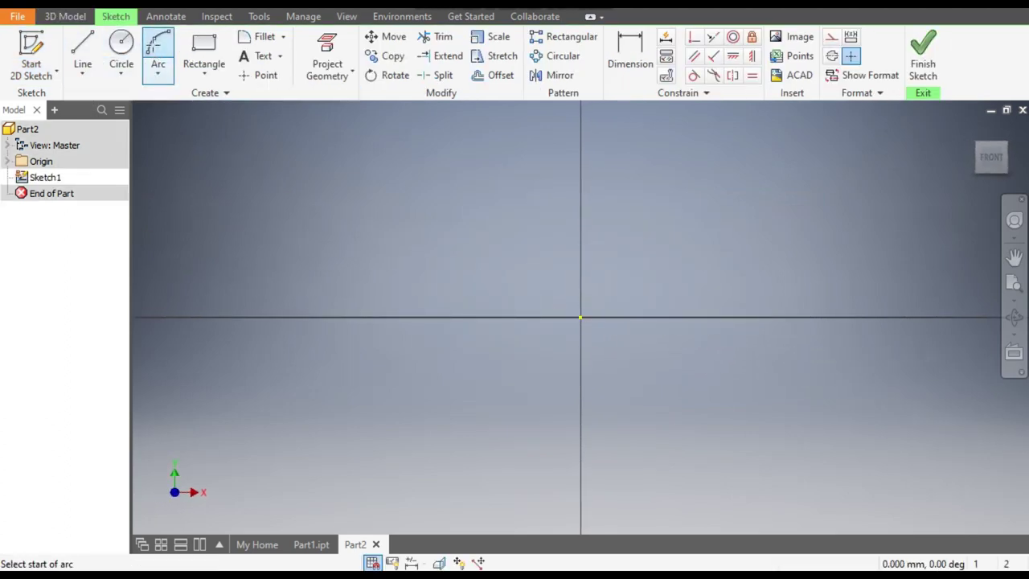
{"action": "left_click", "coordinate": [581, 318]}
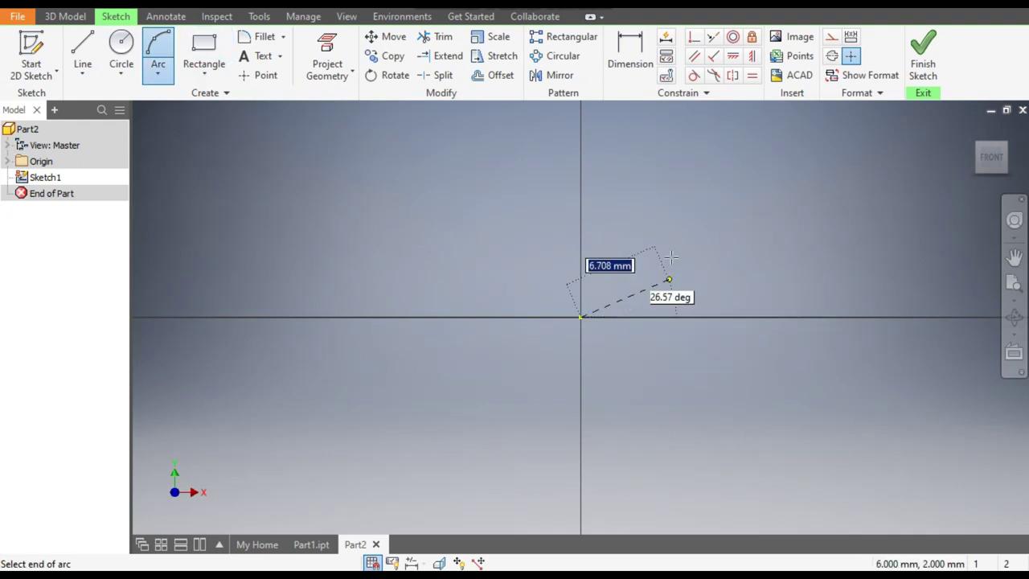
{"action": "left_click", "coordinate": [655, 144]}
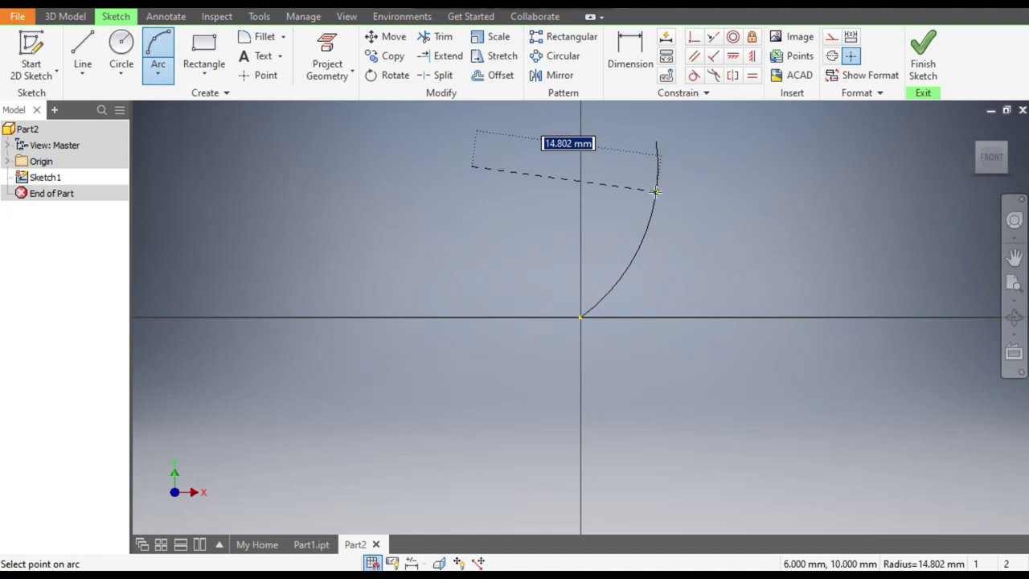
{"action": "left_click", "coordinate": [651, 201]}
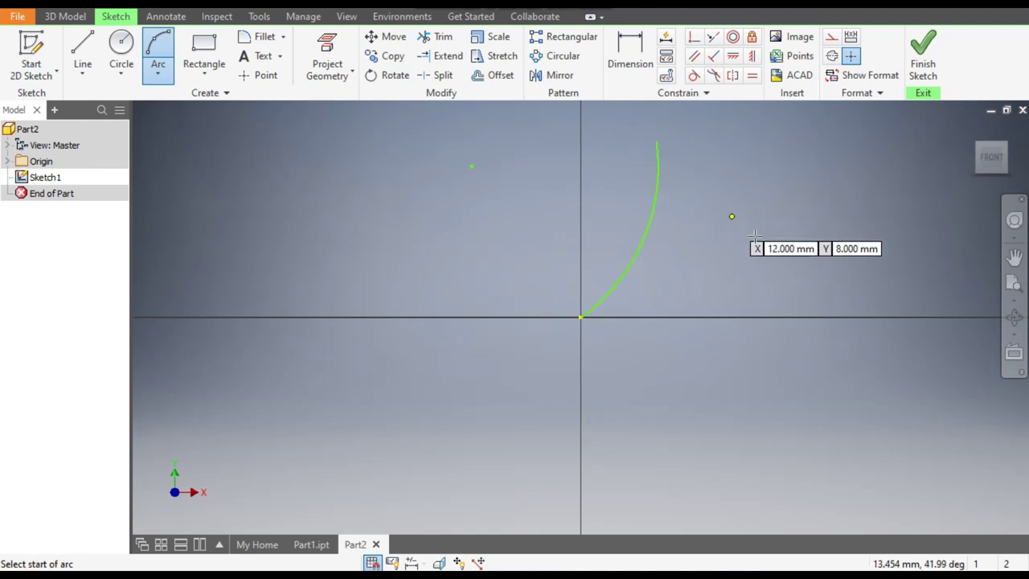
Dimension the arc's radius to 200
{"action": "left_click", "coordinate": [630, 57]}
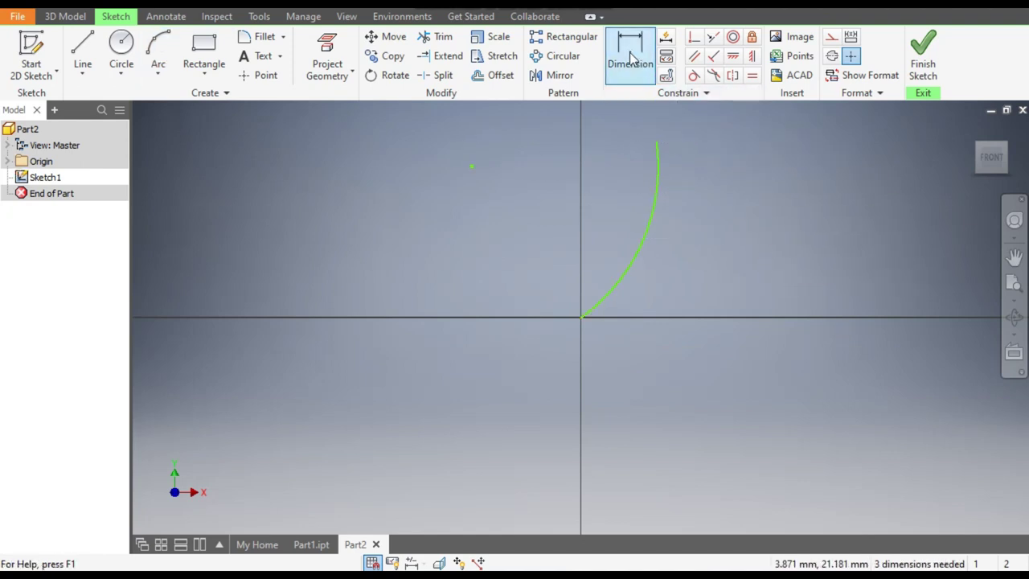
{"action": "left_click", "coordinate": [642, 245]}
{"action": "left_click", "coordinate": [666, 289]}
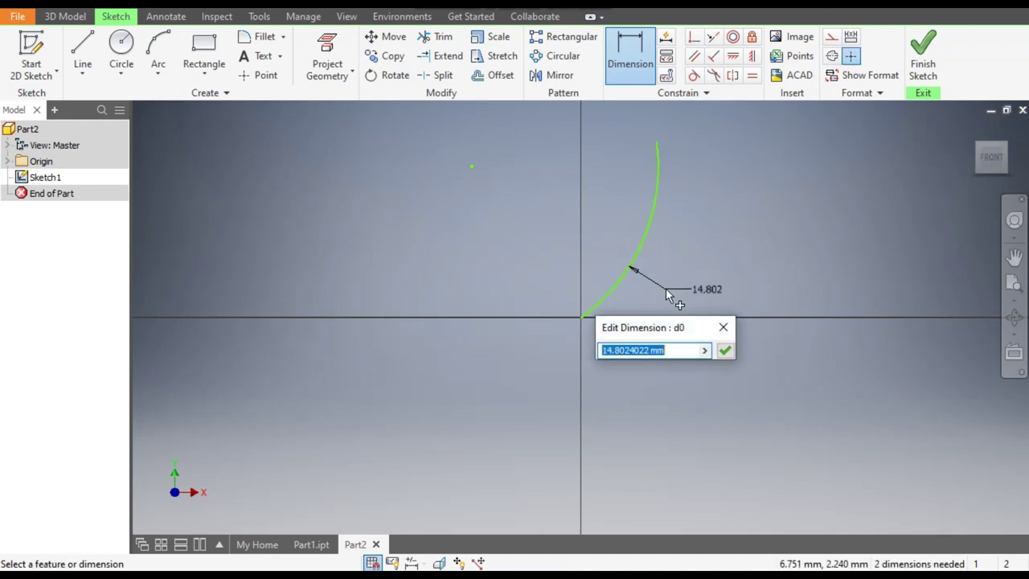
{"action": "type", "text": "200"}
{"action": "key", "text": "Return"}
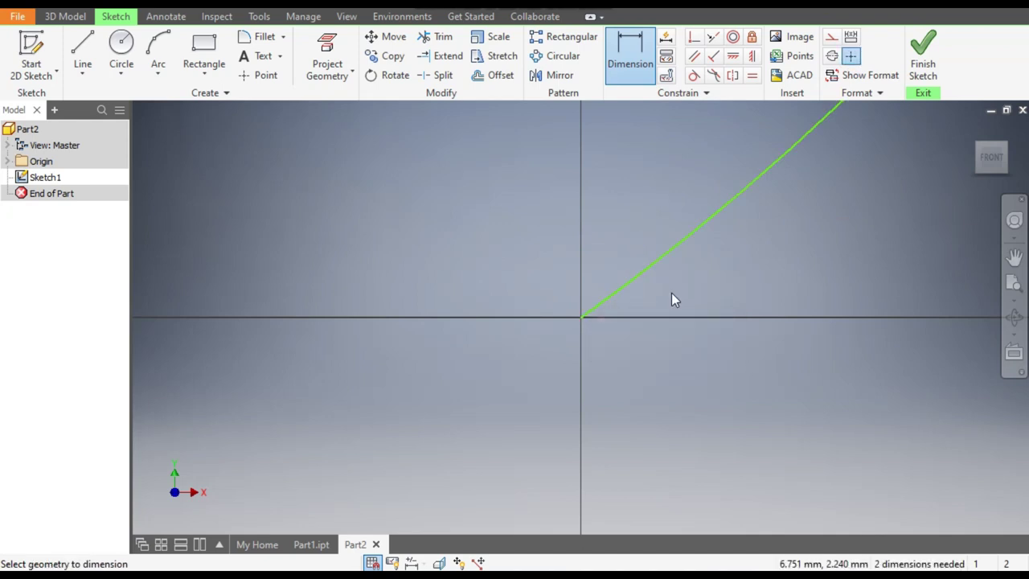
Dimension the horizontal offset between the arc's endpoints to 25
{"action": "scroll", "coordinate": [533, 434], "scroll_direction": "up", "scroll_amount": 5}
{"action": "middle_click_drag", "start_coordinate": [558, 439], "coordinate": [550, 413]}
{"action": "left_click", "coordinate": [608, 225]}
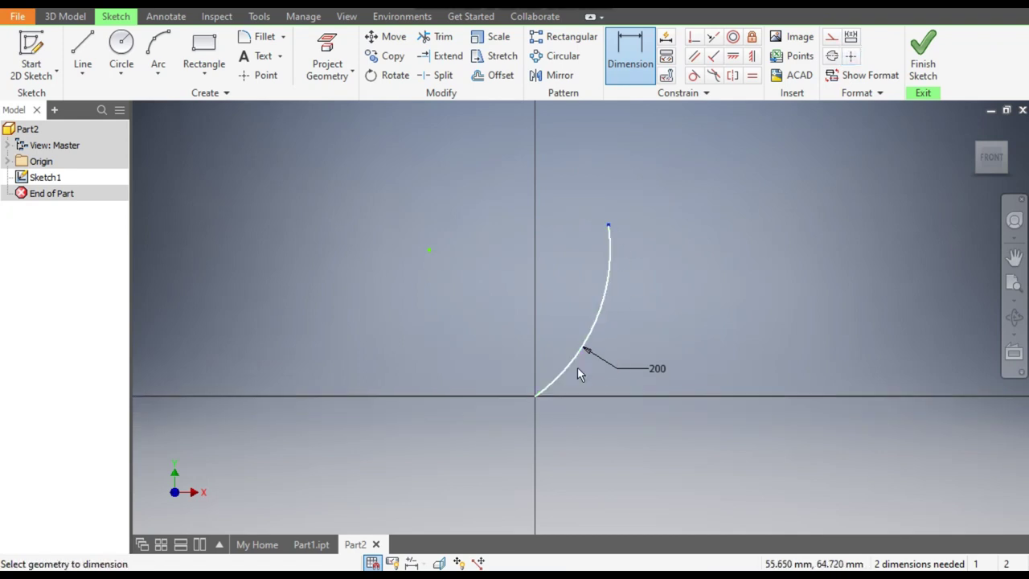
{"action": "left_click", "coordinate": [536, 394]}
{"action": "left_click", "coordinate": [559, 205]}
{"action": "type", "text": "25"}
{"action": "key", "text": "Return"}
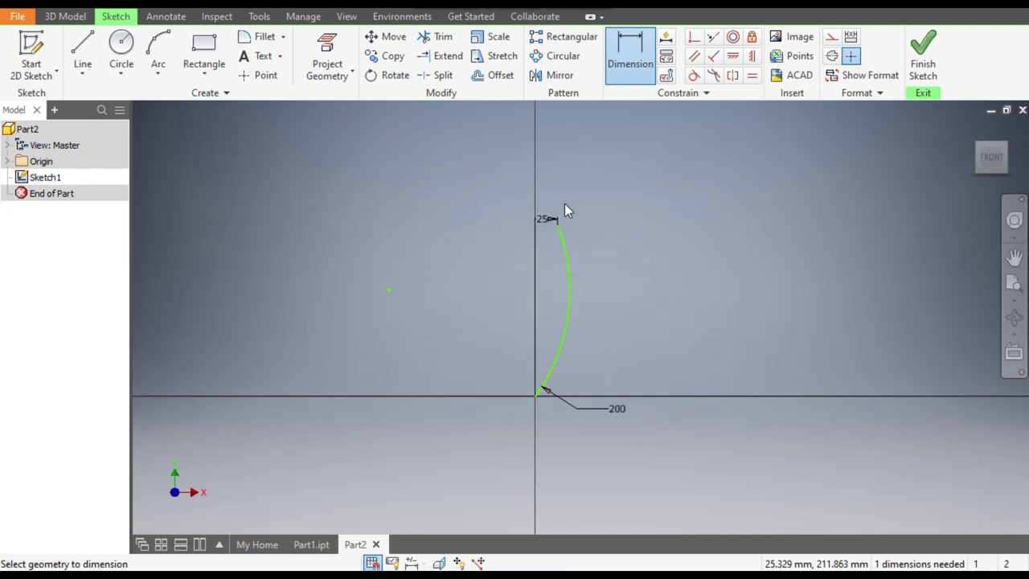
Dimension the arc's vertical height to 100 and finish the sketch
{"action": "left_click", "coordinate": [559, 222]}
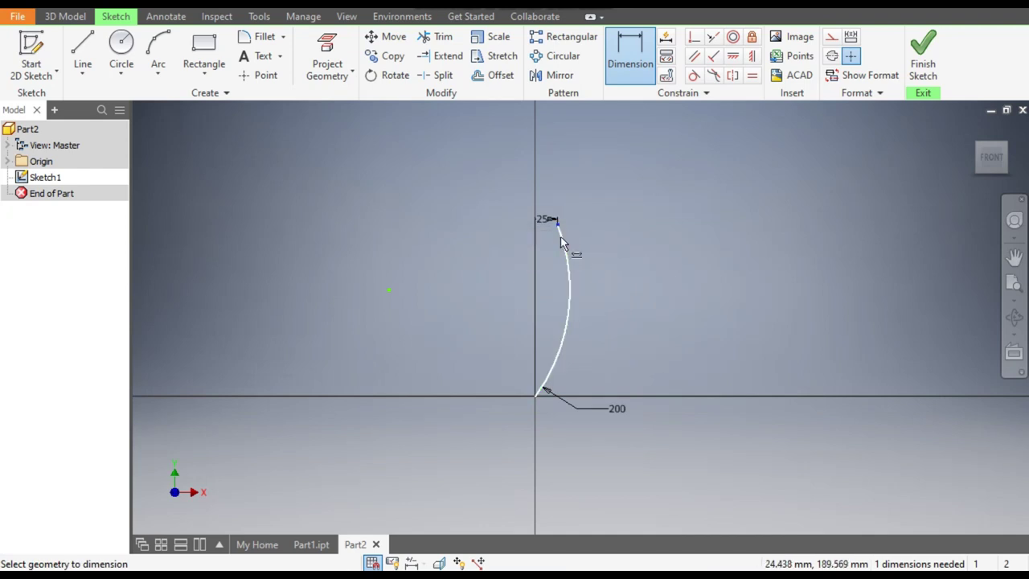
{"action": "left_click", "coordinate": [534, 396]}
{"action": "left_click", "coordinate": [623, 337]}
{"action": "type", "text": "100"}
{"action": "key", "text": "Return"}
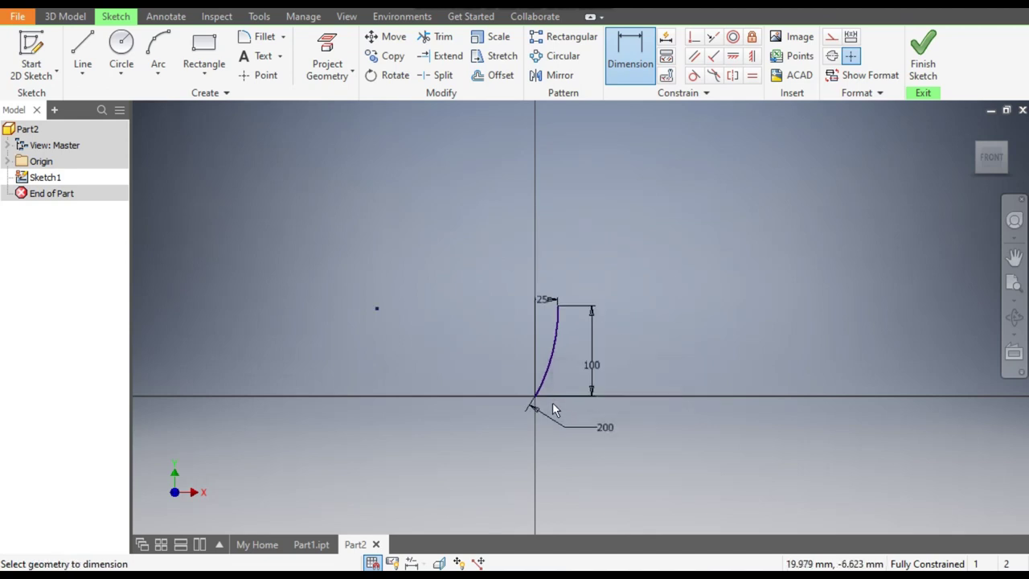
{"action": "scroll", "coordinate": [553, 403], "scroll_direction": "down", "scroll_amount": 3}
{"action": "middle_click_drag", "start_coordinate": [610, 326], "coordinate": [636, 290]}
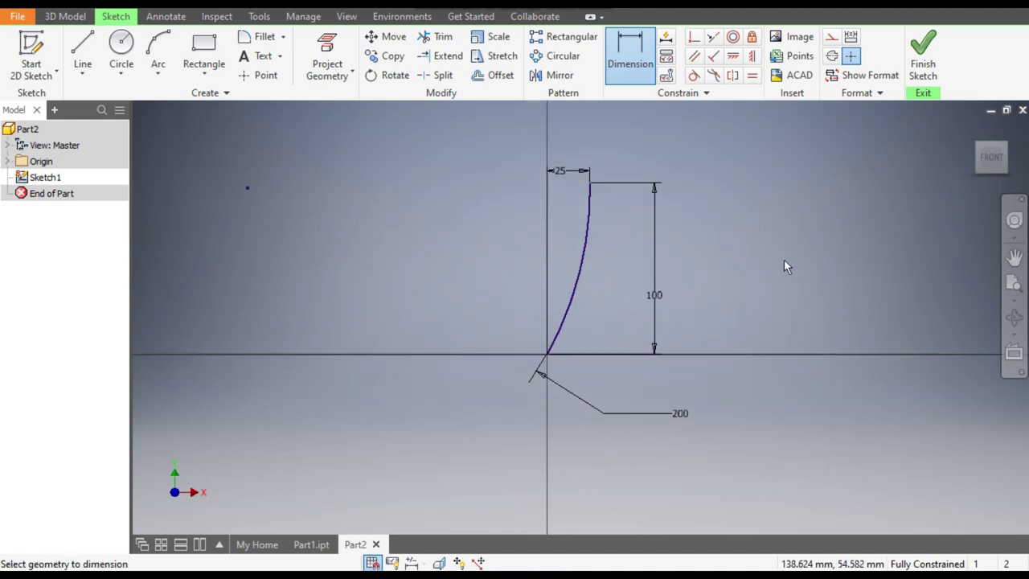
{"action": "left_click", "coordinate": [923, 66]}
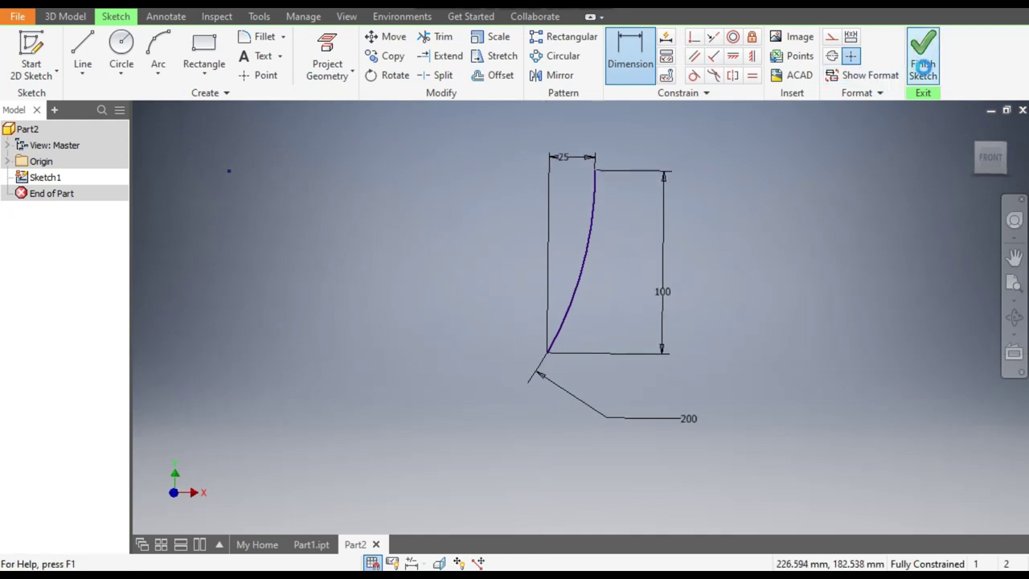
Create Work Plane1 offset 15 mm from the XY Plane and start a sketch on it
{"action": "middle_click_drag", "start_coordinate": [638, 379], "coordinate": [612, 368]}
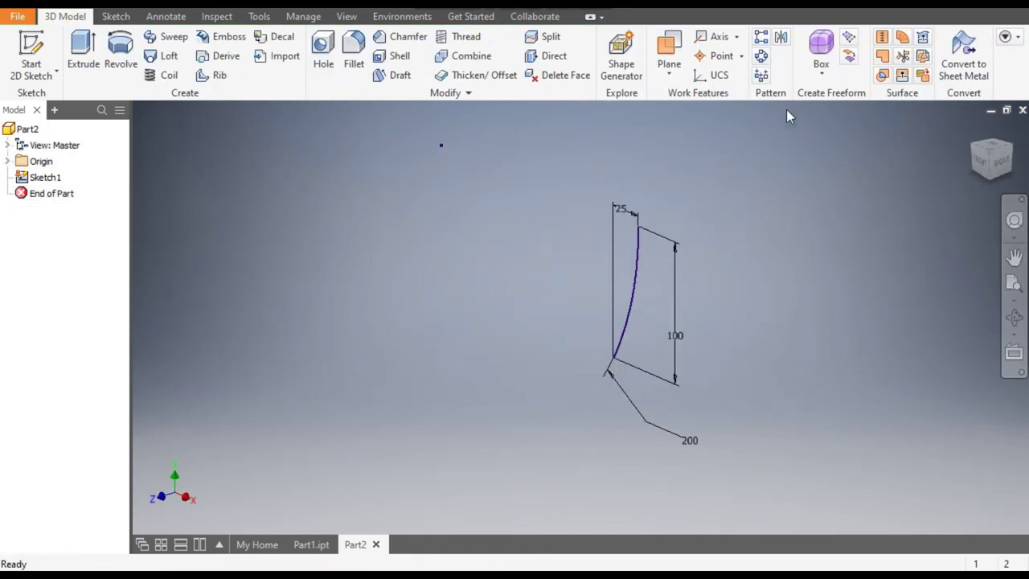
{"action": "left_click", "coordinate": [670, 75]}
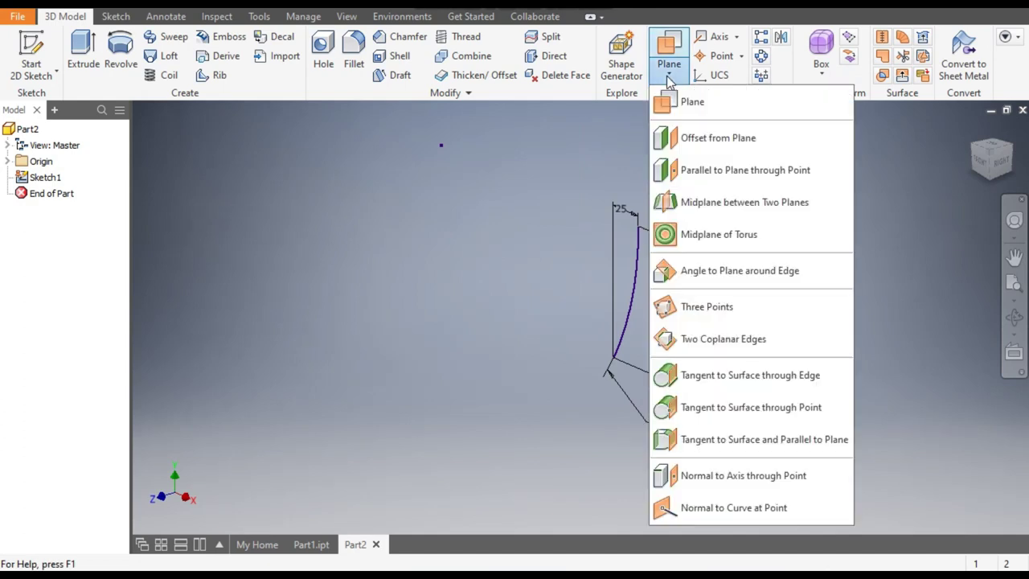
{"action": "left_click", "coordinate": [723, 144]}
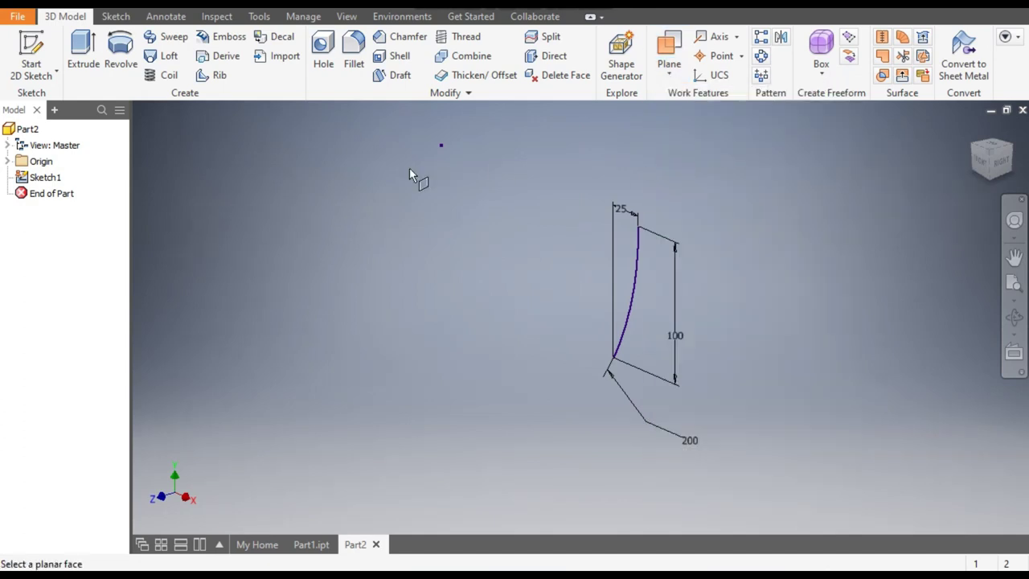
{"action": "left_click", "coordinate": [8, 161]}
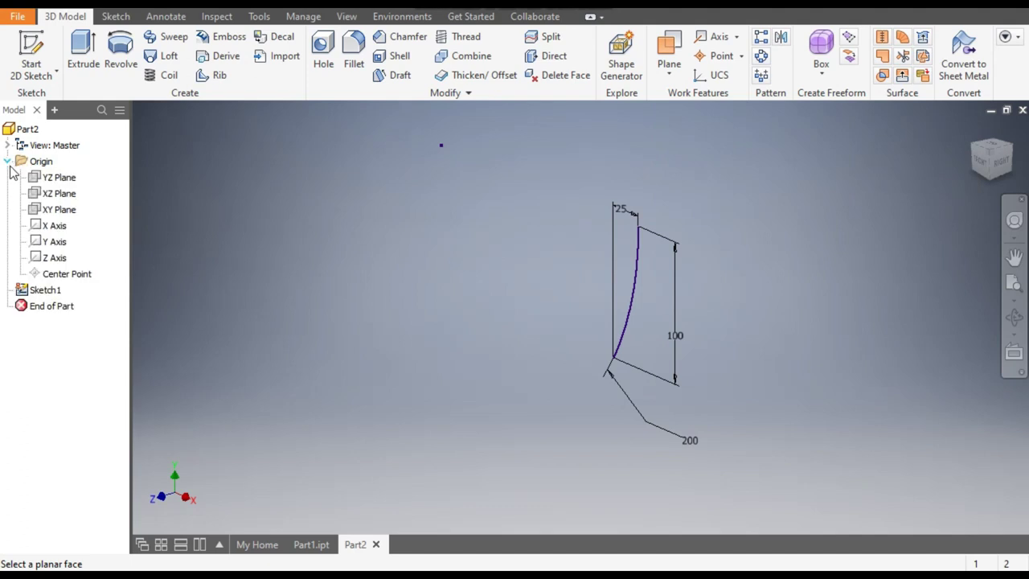
{"action": "left_click", "coordinate": [55, 211]}
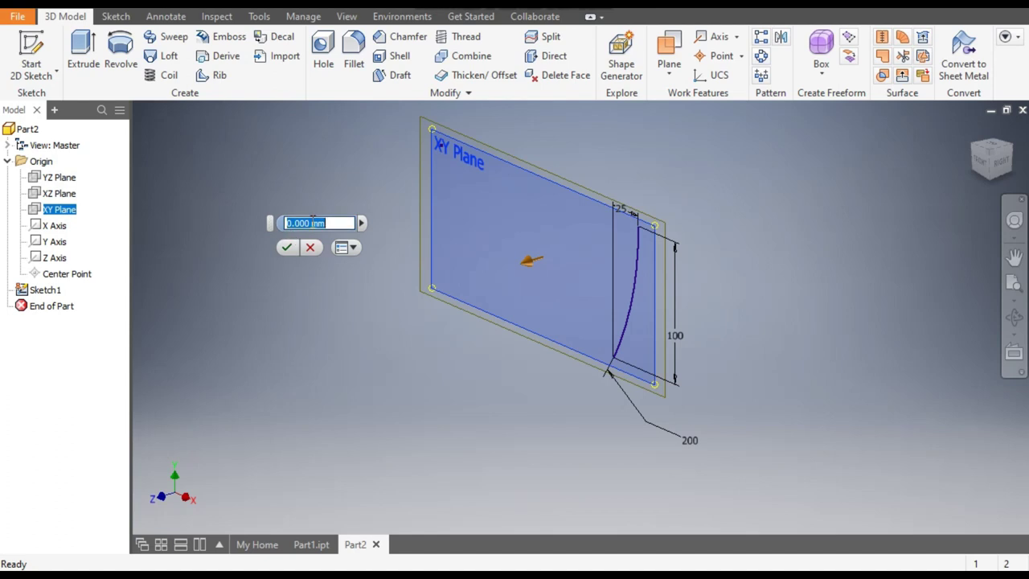
{"action": "type", "text": "150"}
{"action": "left_click", "coordinate": [287, 248]}
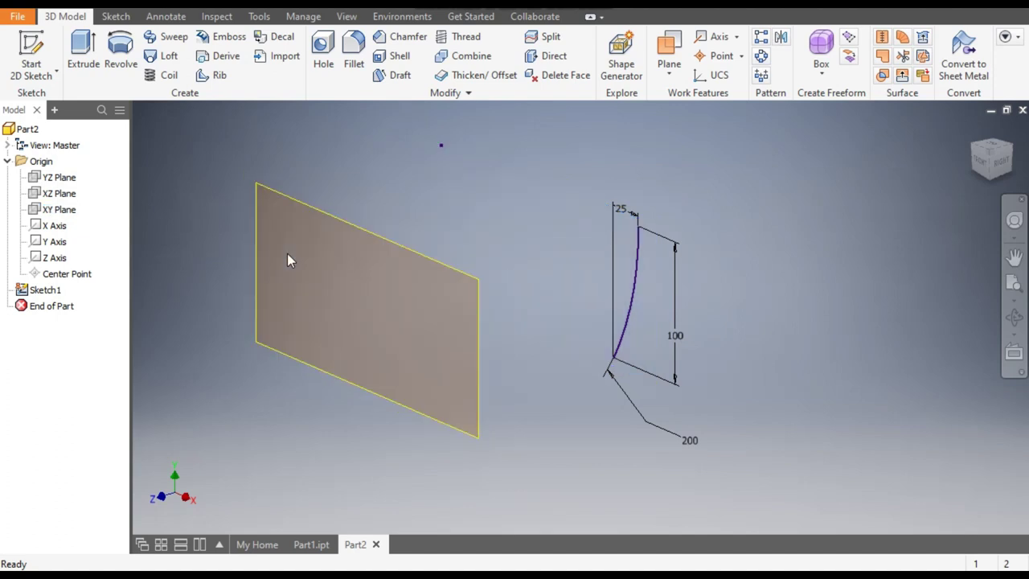
{"action": "left_click", "coordinate": [424, 259]}
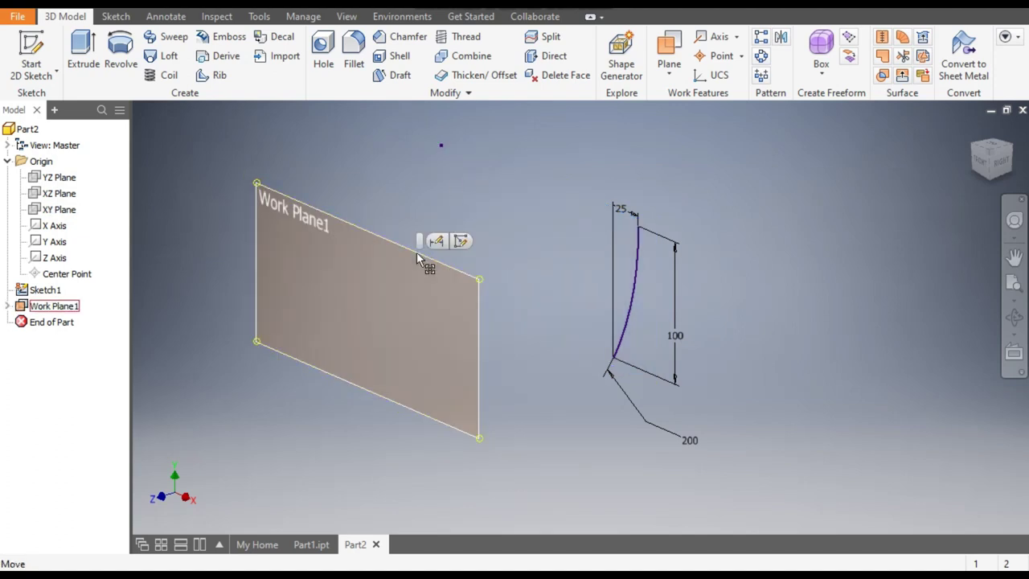
{"action": "left_click", "coordinate": [461, 241]}
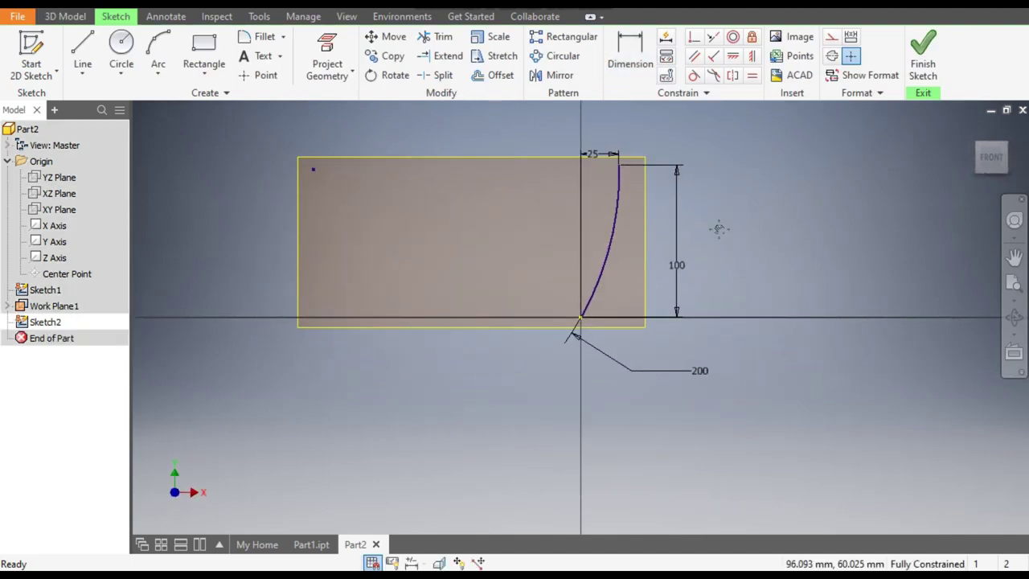
Project the first arc's top endpoint and draw a second arc from it down to the horizontal axis
{"action": "left_click", "coordinate": [155, 49]}
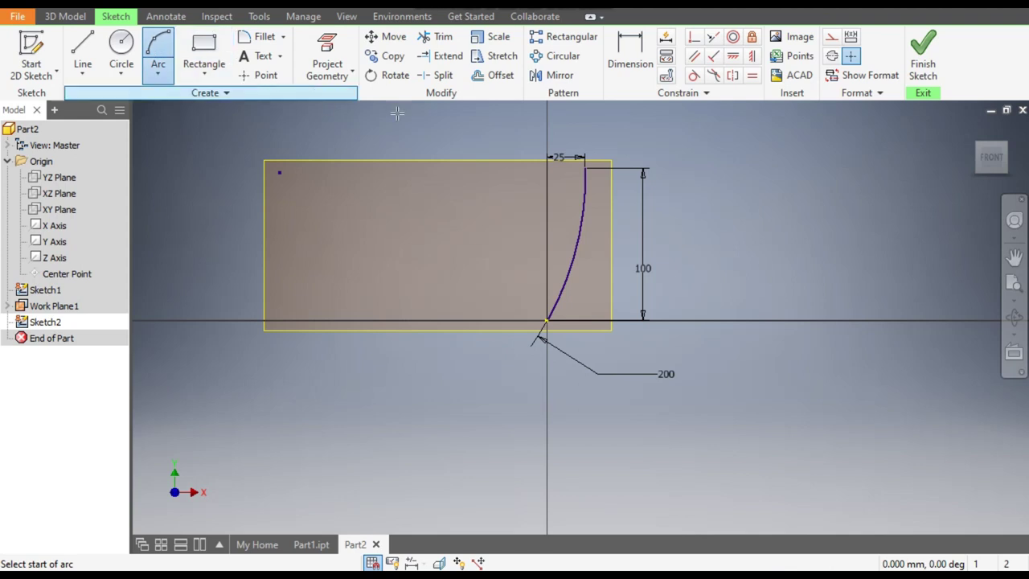
{"action": "left_click", "coordinate": [327, 53]}
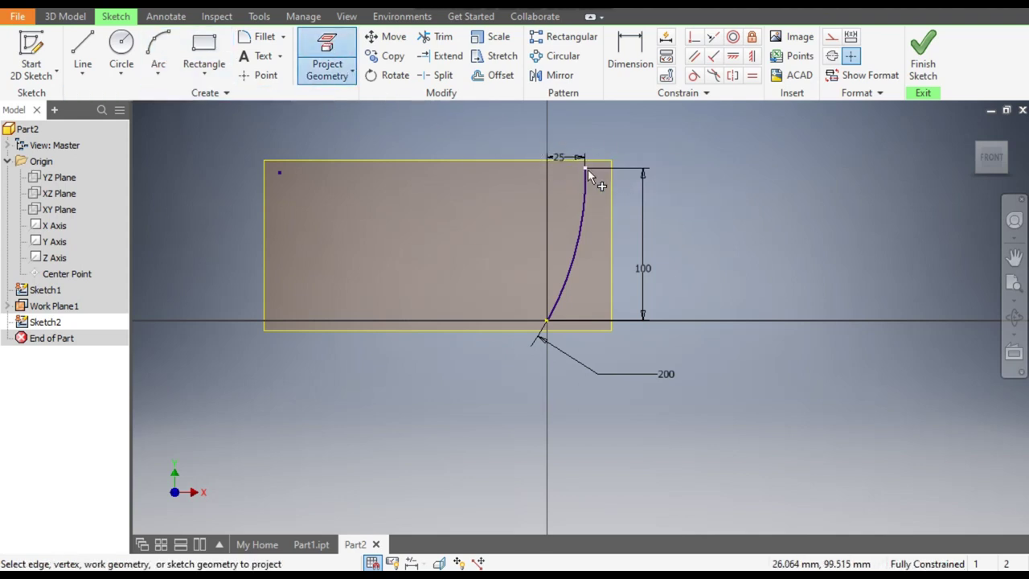
{"action": "left_click", "coordinate": [585, 168]}
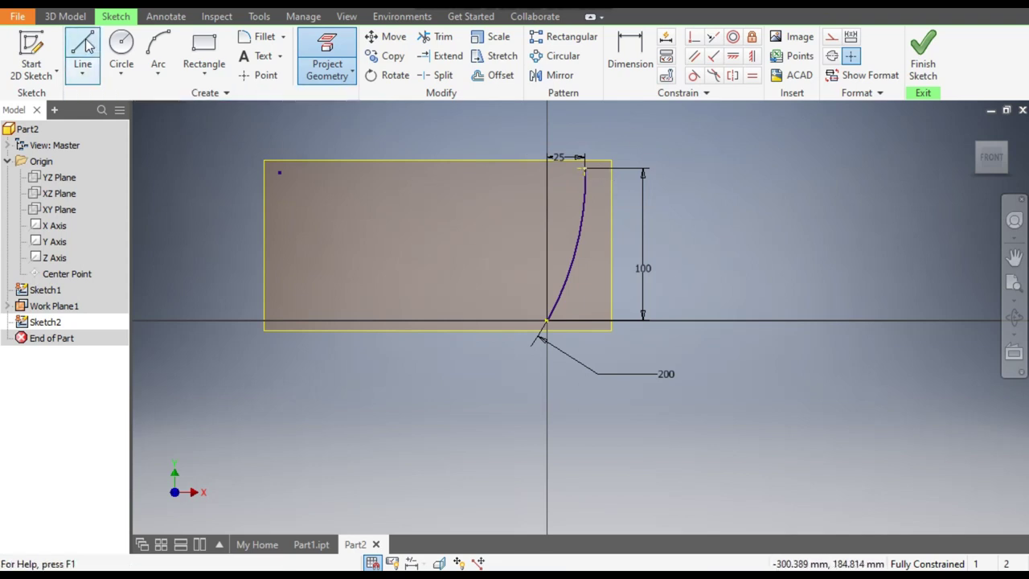
{"action": "left_click", "coordinate": [158, 50]}
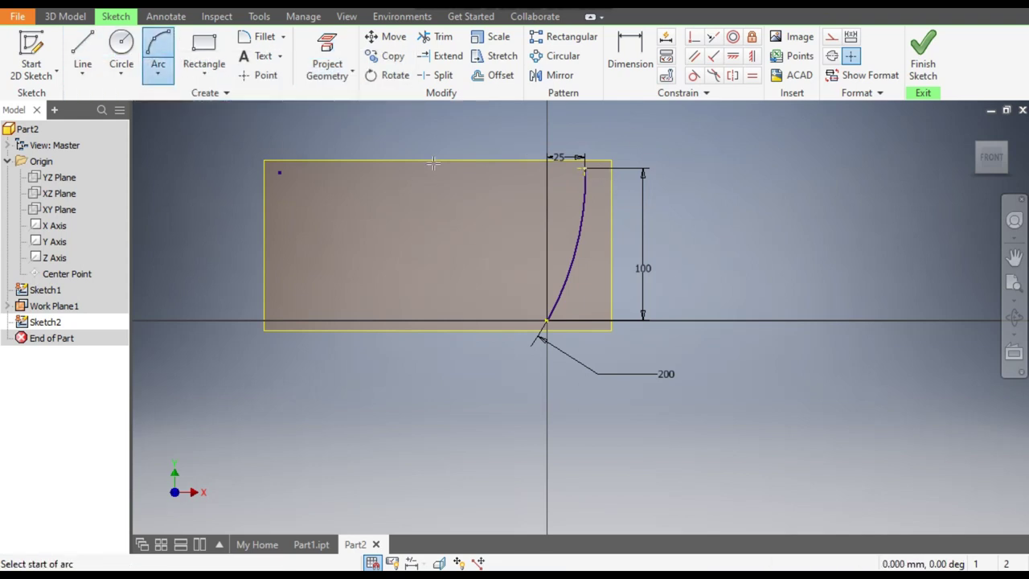
{"action": "left_click", "coordinate": [585, 167]}
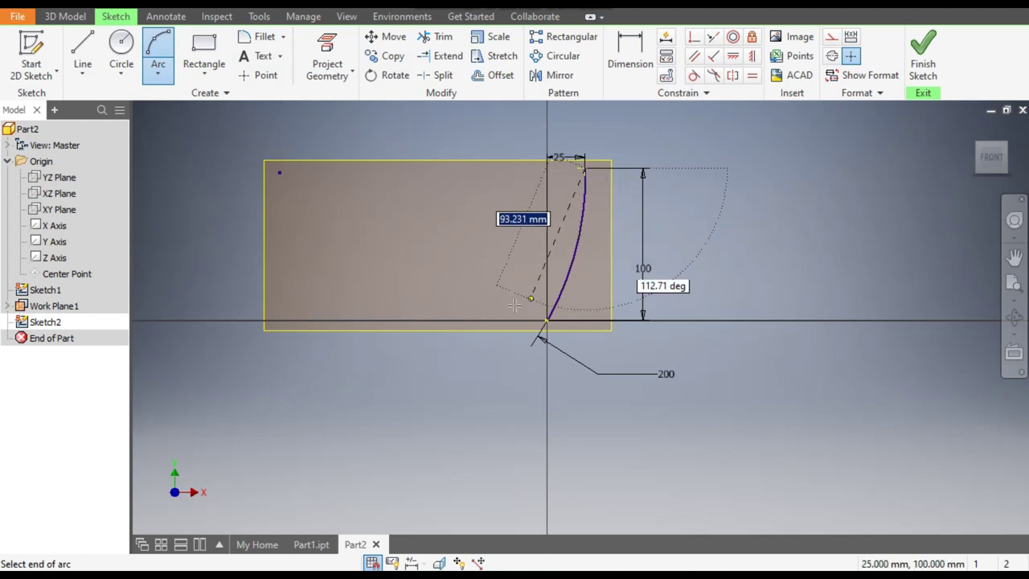
{"action": "left_click", "coordinate": [466, 320]}
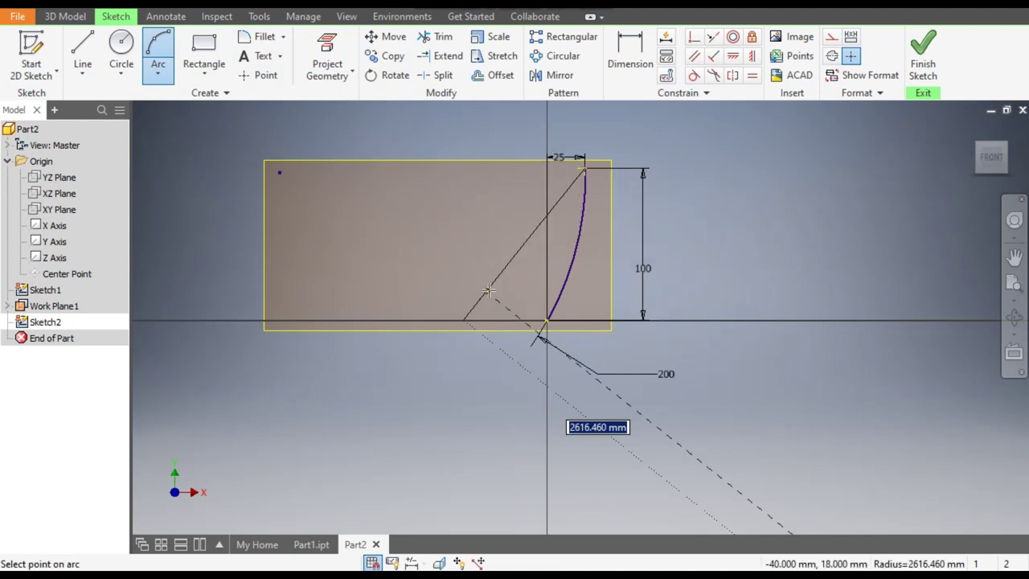
{"action": "left_click", "coordinate": [511, 296]}
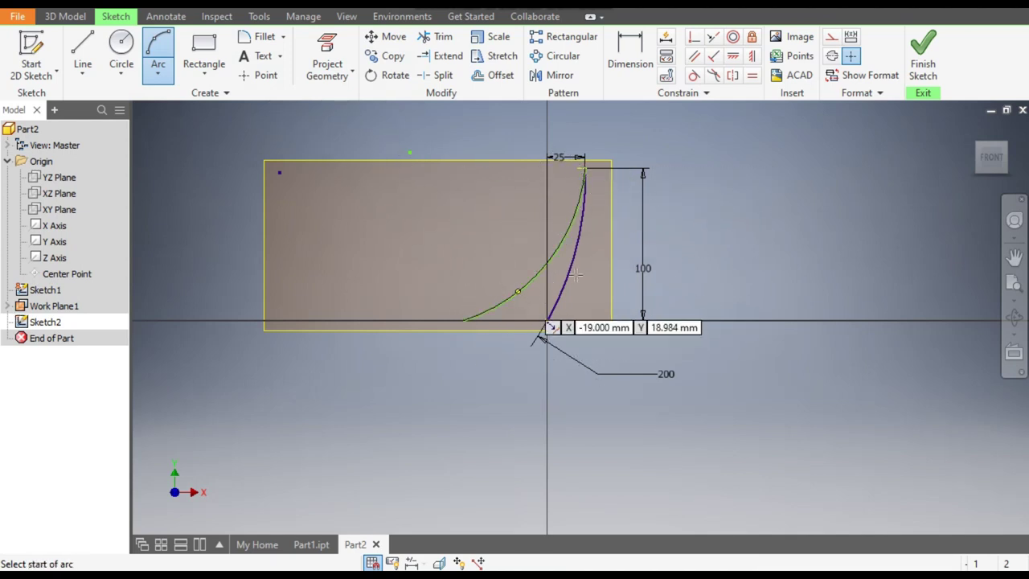
Set the new arc's radius to 100
{"action": "left_click", "coordinate": [636, 56]}
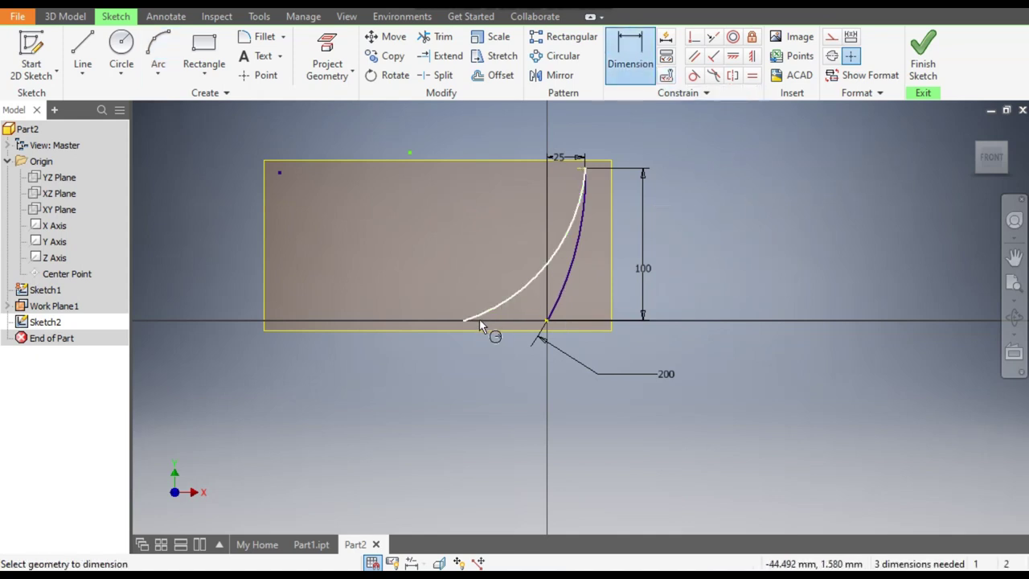
{"action": "left_click", "coordinate": [532, 295]}
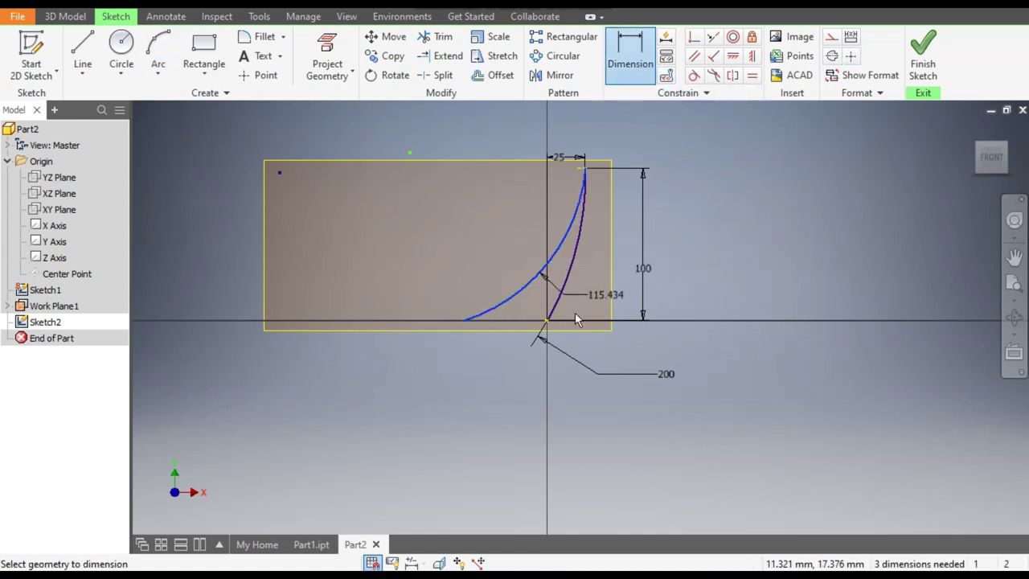
{"action": "left_click", "coordinate": [591, 386]}
{"action": "type", "text": "100"}
{"action": "key", "text": "Return"}
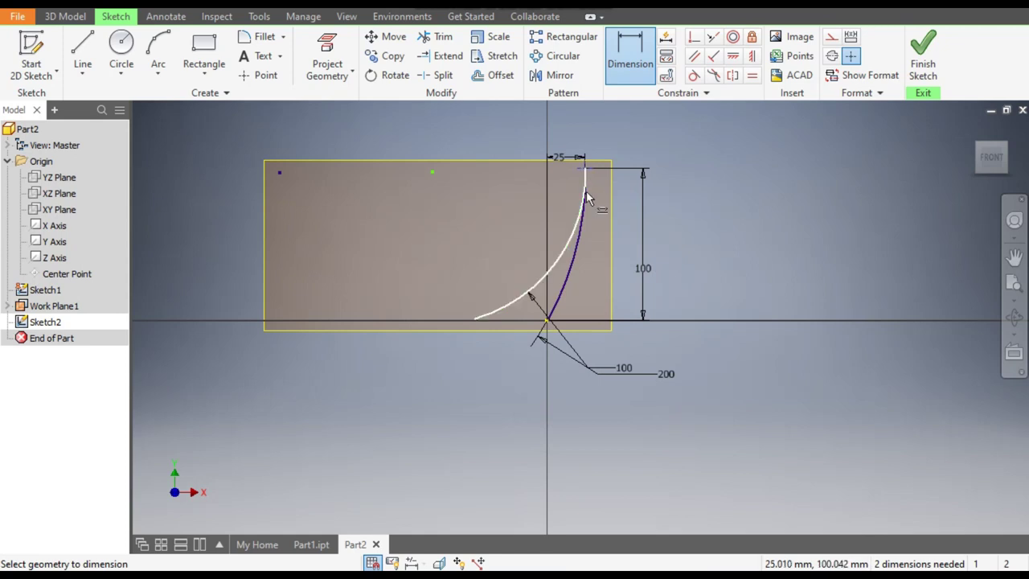
Dimension the new arc's vertical height to 100
{"action": "left_click", "coordinate": [474, 318]}
{"action": "left_click", "coordinate": [416, 242]}
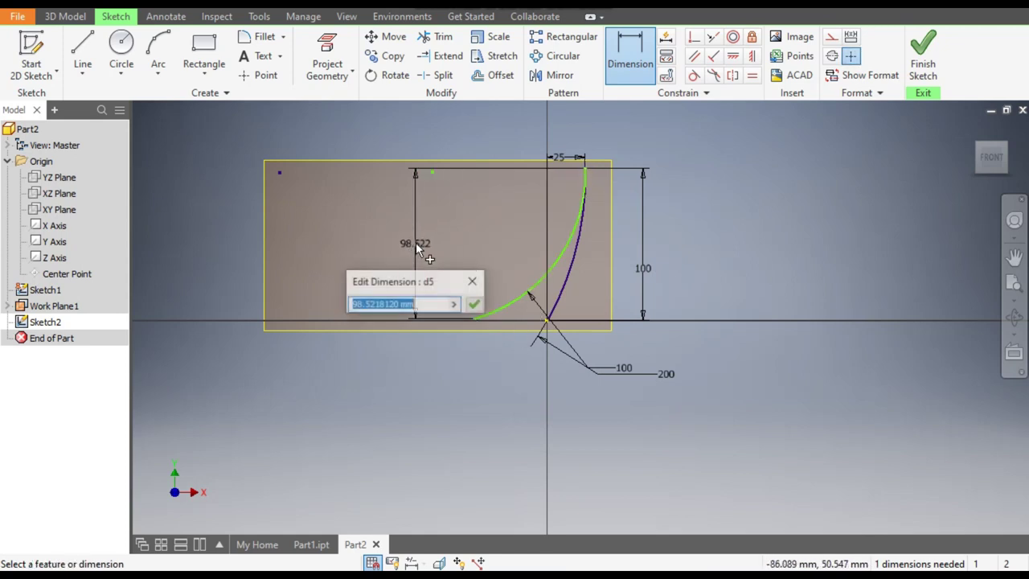
{"action": "type", "text": "100"}
{"action": "key", "text": "Return"}
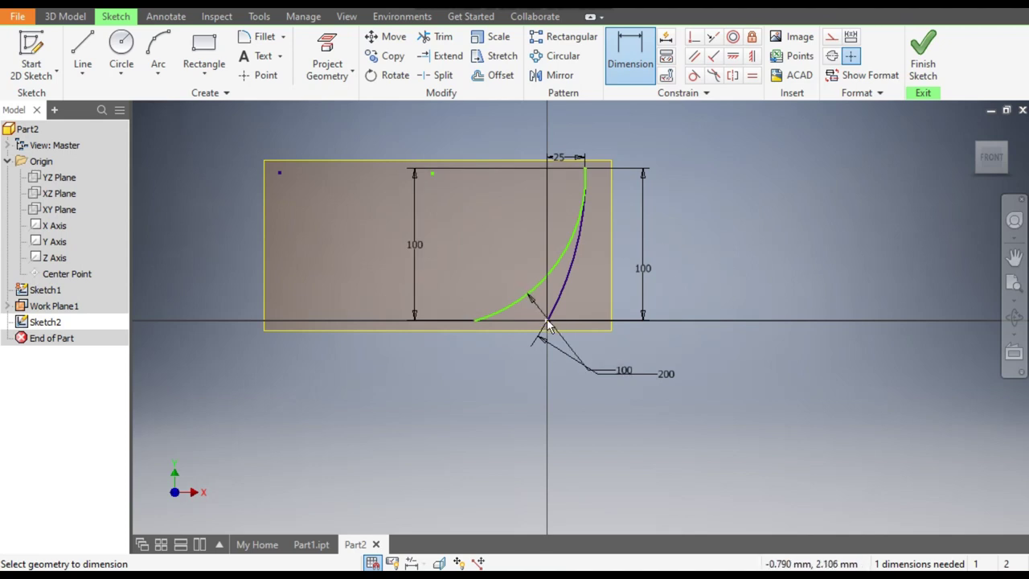
{"action": "left_click", "coordinate": [473, 323]}
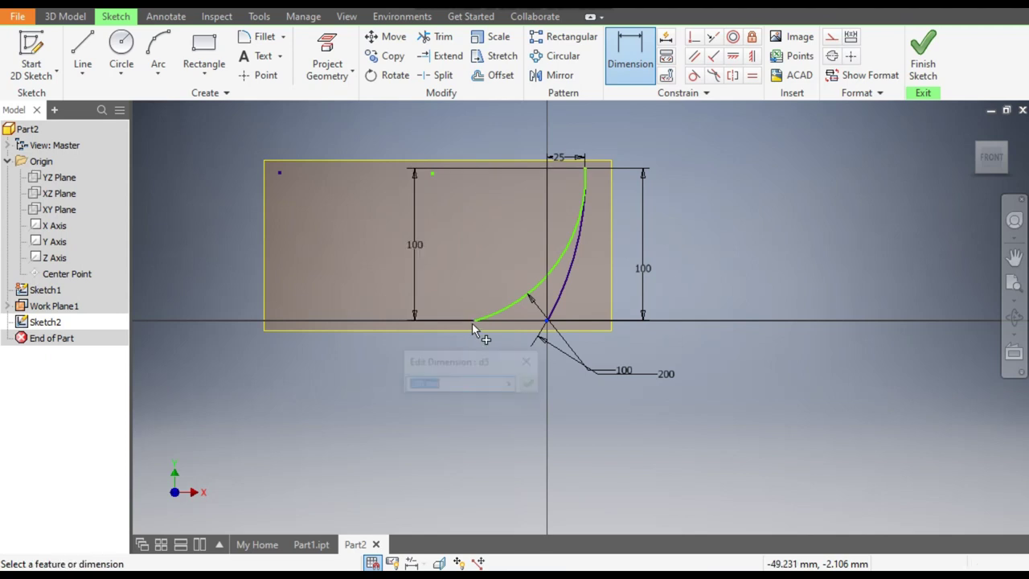
{"action": "key", "text": "Escape"}
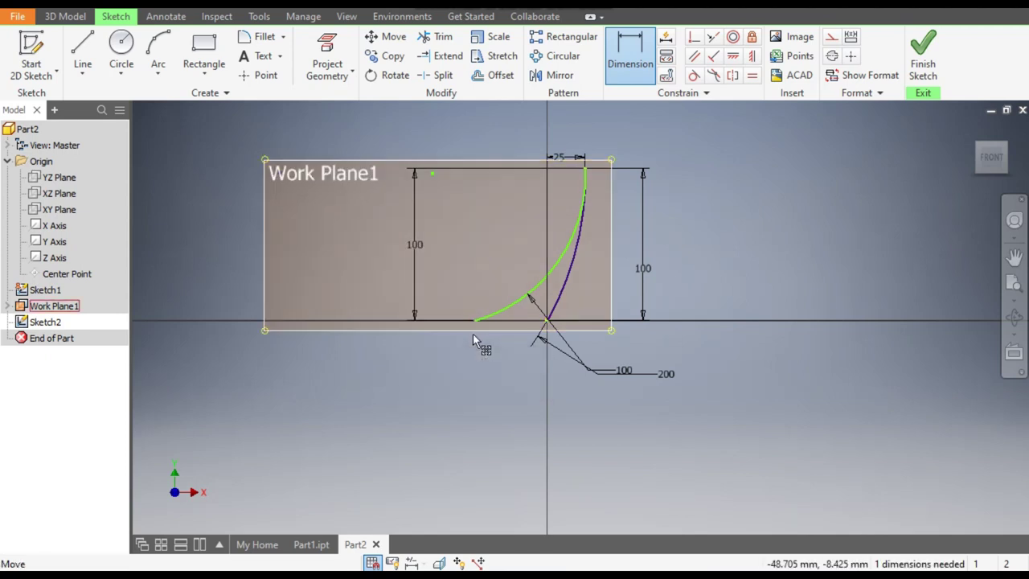
{"action": "key", "text": "Escape"}
Dimension the 40 mm horizontal distance to the first arc's base and finish the sketch
{"action": "left_click", "coordinate": [631, 54]}
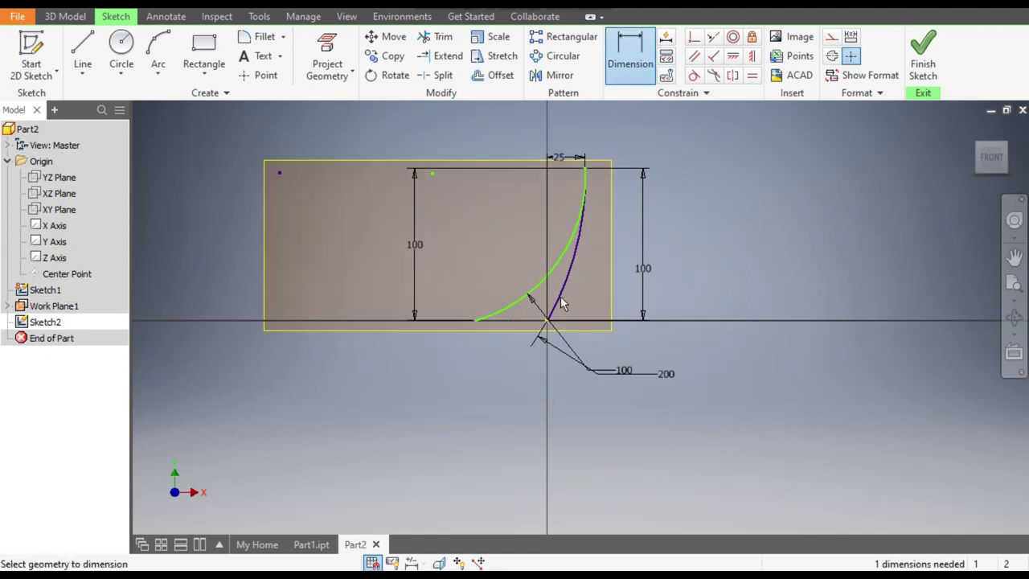
{"action": "scroll", "coordinate": [489, 322], "scroll_direction": "up", "scroll_amount": 2}
{"action": "scroll", "coordinate": [561, 318], "scroll_direction": "up", "scroll_amount": 2}
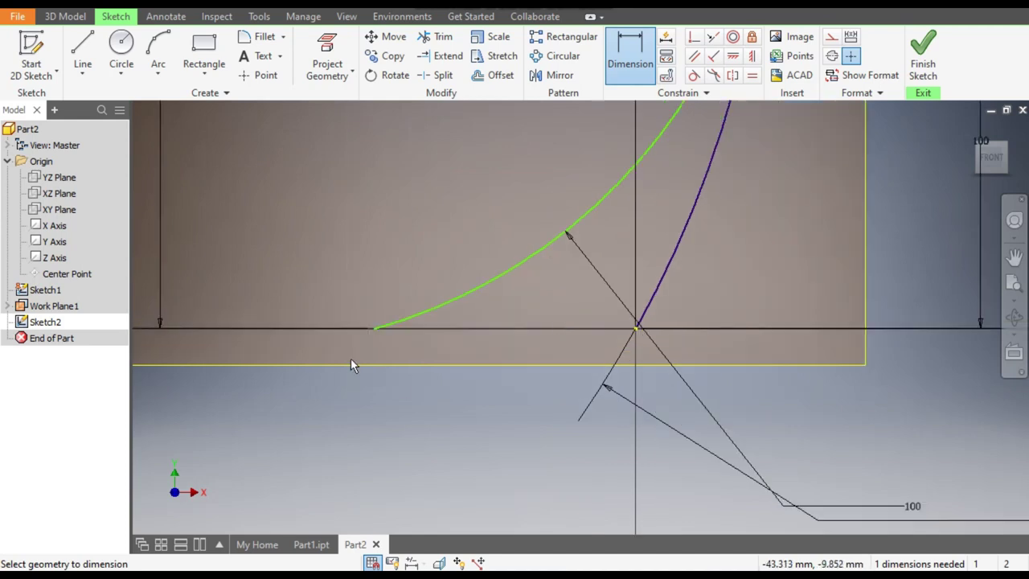
{"action": "left_click", "coordinate": [374, 329]}
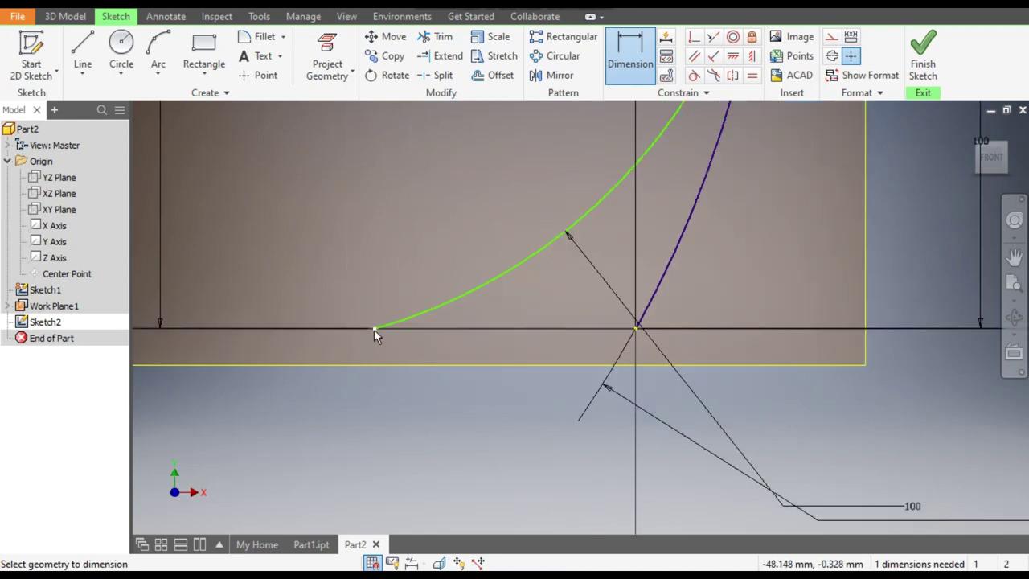
{"action": "left_click", "coordinate": [636, 329]}
{"action": "left_click", "coordinate": [532, 408]}
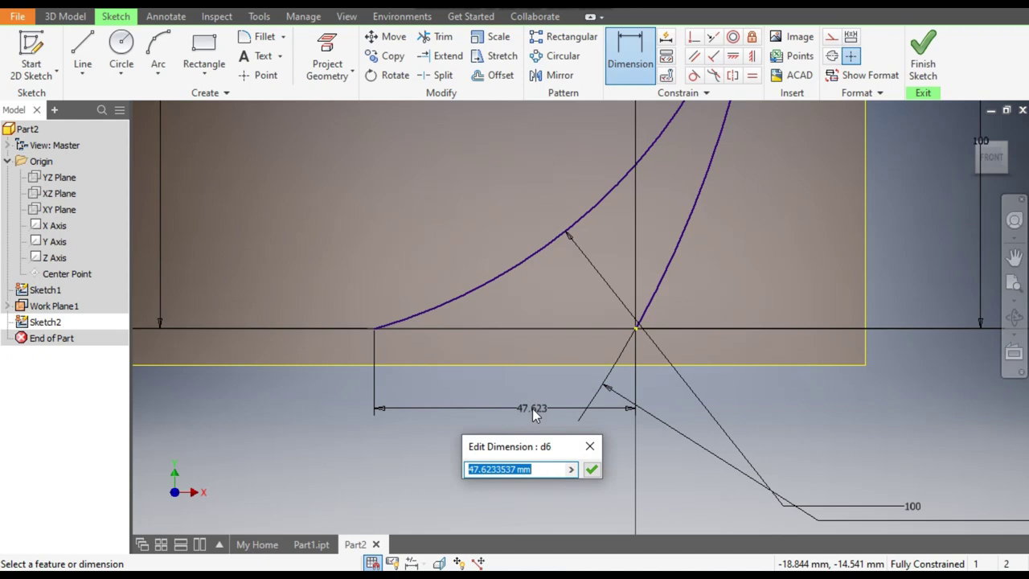
{"action": "type", "text": "40"}
{"action": "key", "text": "Return"}
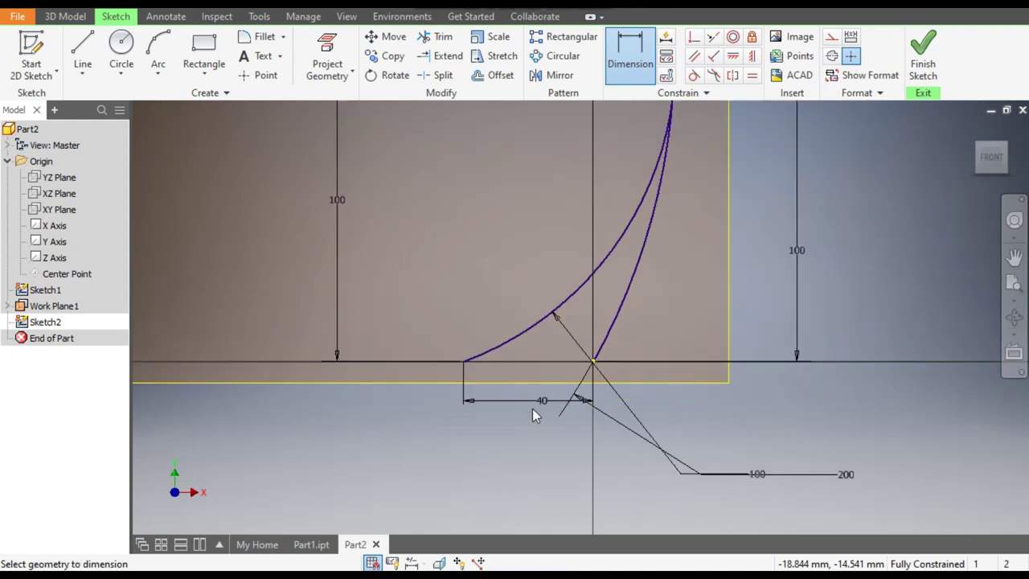
{"action": "scroll", "coordinate": [532, 409], "scroll_direction": "down", "scroll_amount": 3}
{"action": "middle_click_drag", "start_coordinate": [641, 234], "coordinate": [583, 216]}
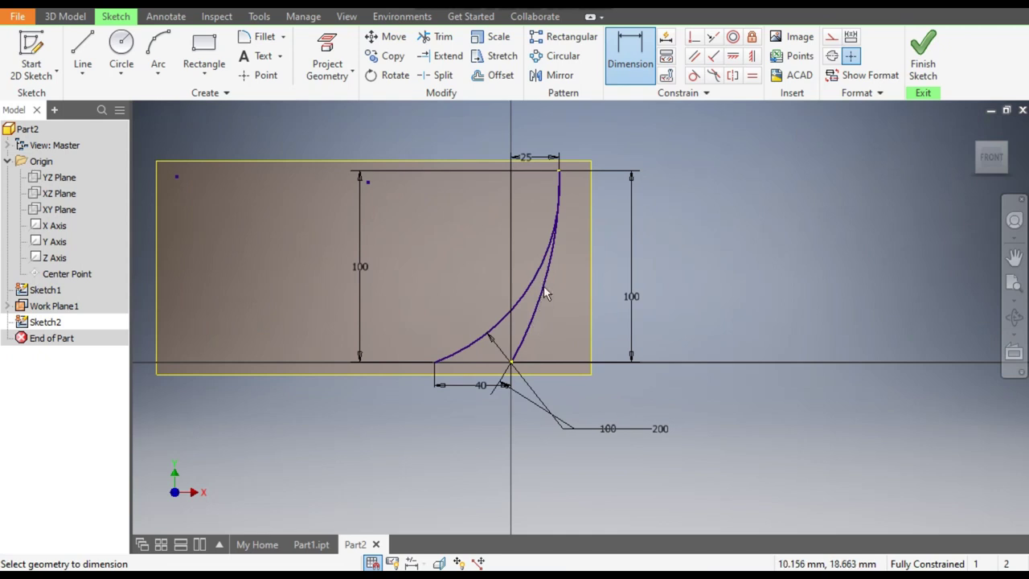
{"action": "left_click", "coordinate": [924, 54]}
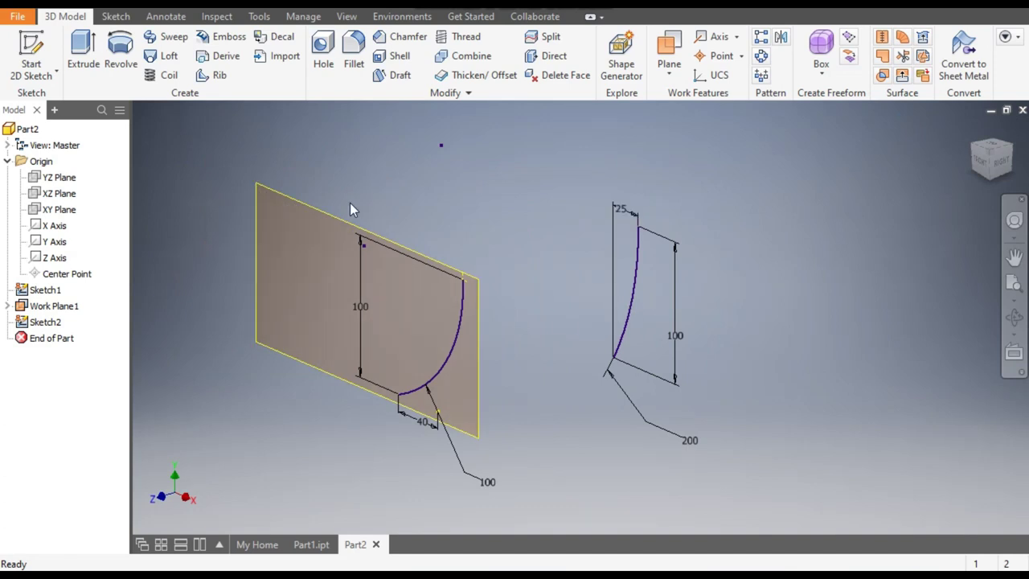
{"action": "left_click", "coordinate": [56, 306]}
Hide Work Plane1 and loft a surface between Sketch2 and Sketch1
{"action": "right_click", "coordinate": [57, 312]}
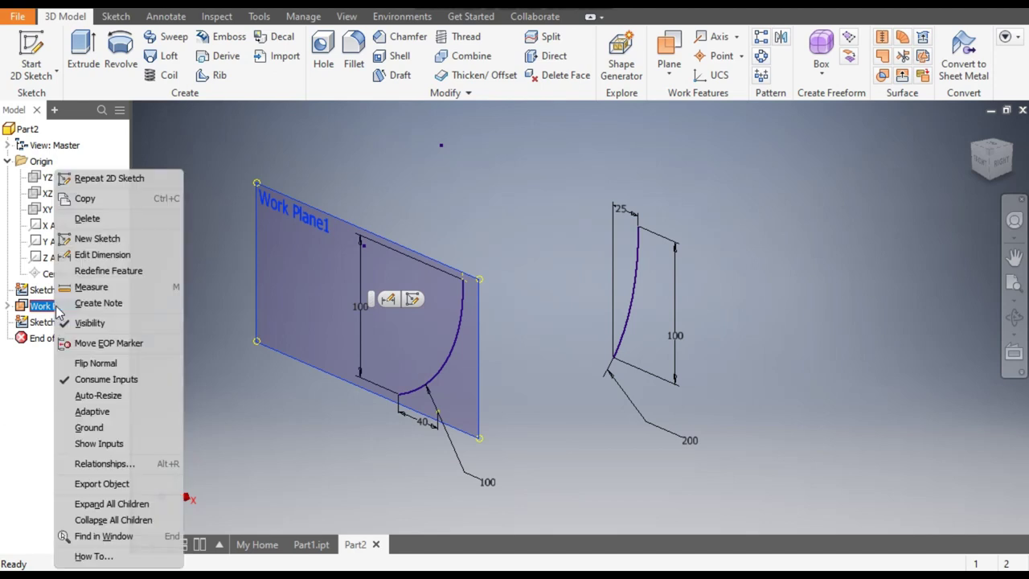
{"action": "left_click", "coordinate": [89, 323]}
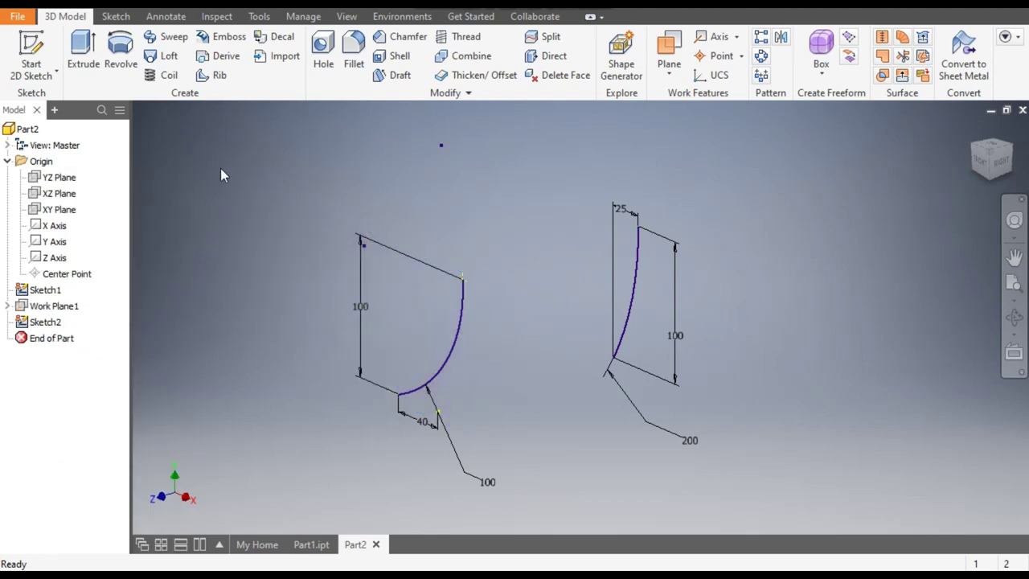
{"action": "left_click", "coordinate": [165, 56]}
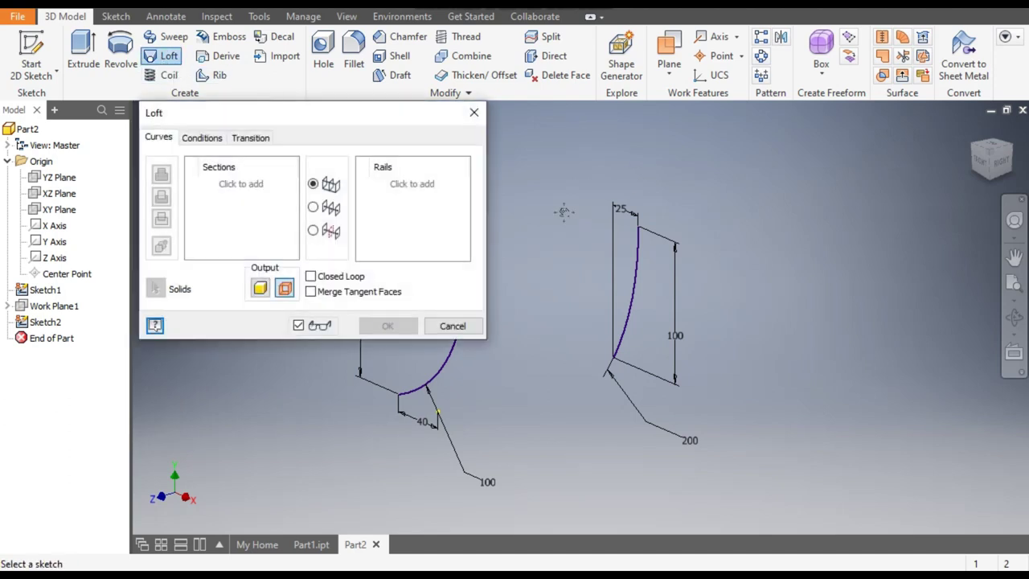
{"action": "left_click", "coordinate": [632, 300]}
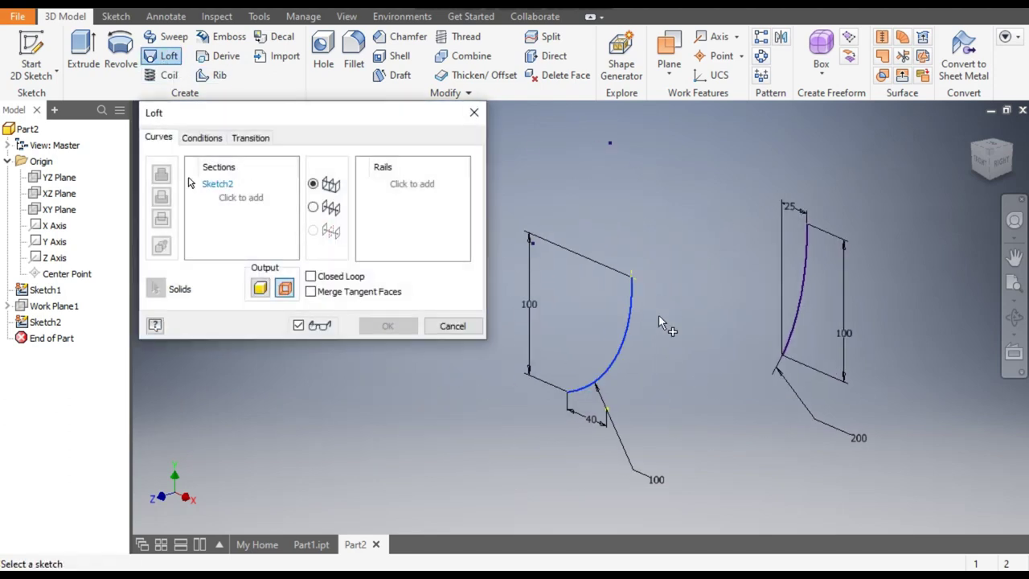
{"action": "left_click", "coordinate": [808, 259]}
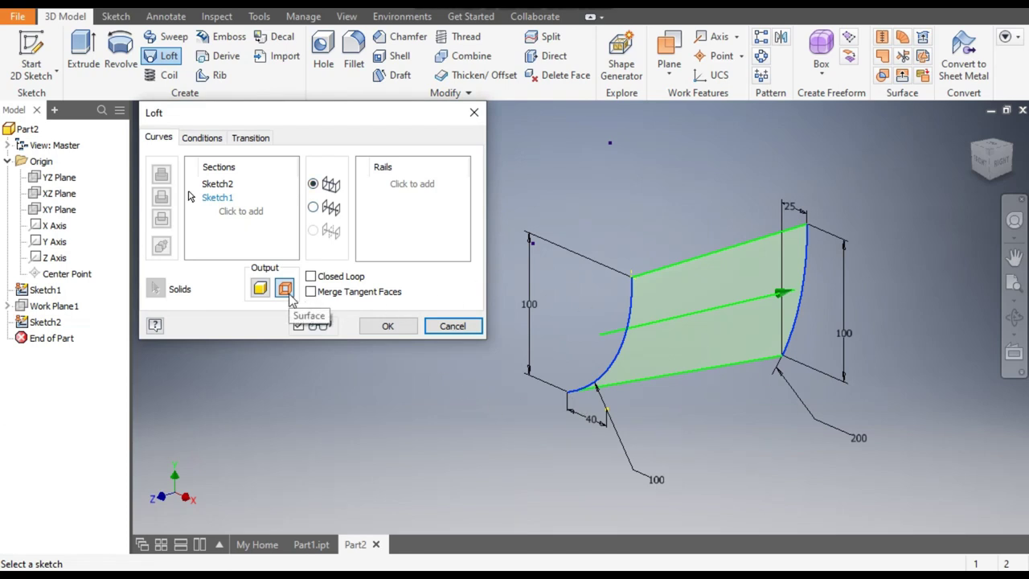
{"action": "left_click", "coordinate": [394, 327]}
{"action": "middle_click_drag", "start_coordinate": [453, 314], "coordinate": [311, 282]}
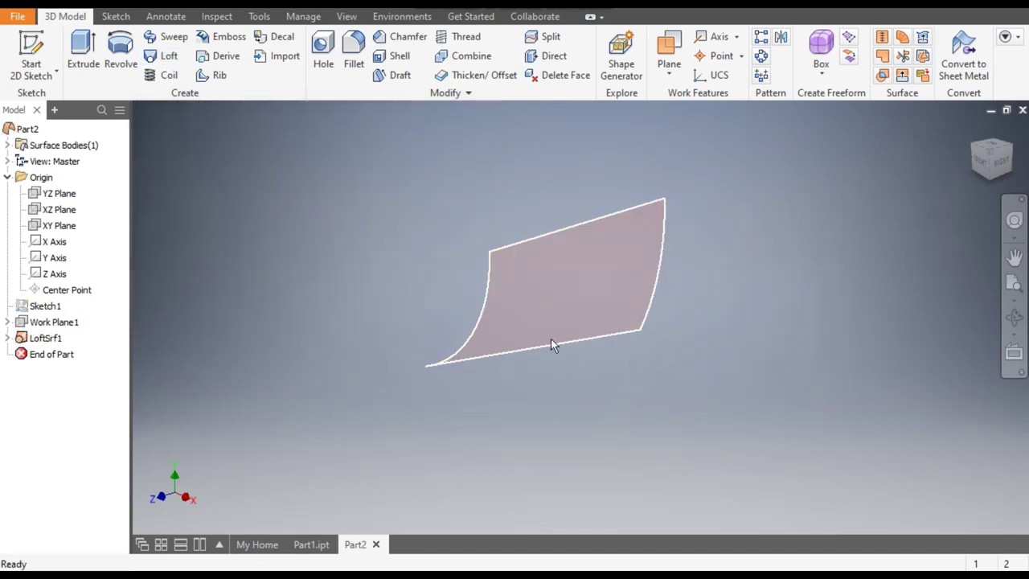
Thicken the loft surface by 1.5 mm into a solid blade
{"action": "left_click", "coordinate": [639, 308]}
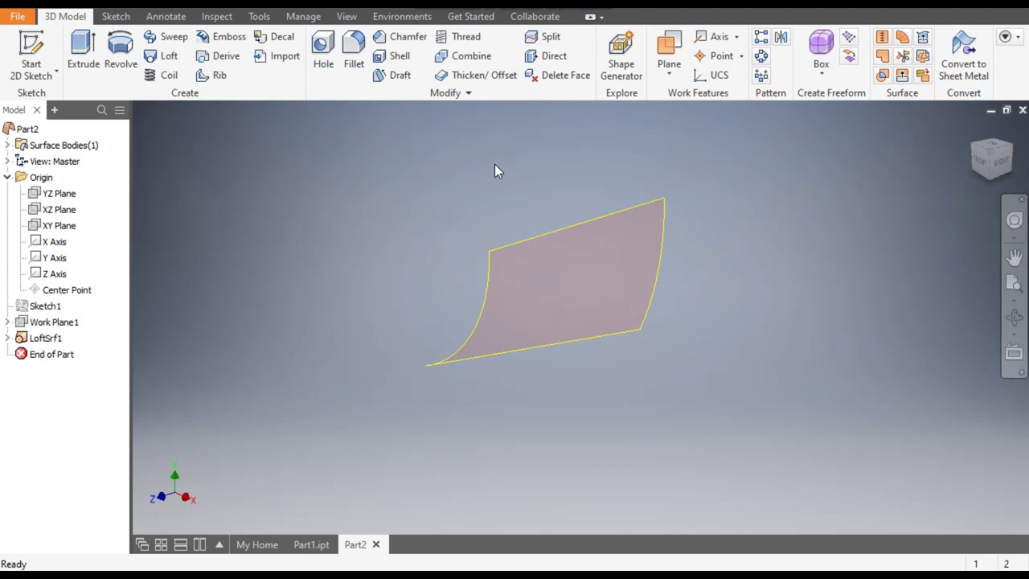
{"action": "left_click", "coordinate": [483, 81]}
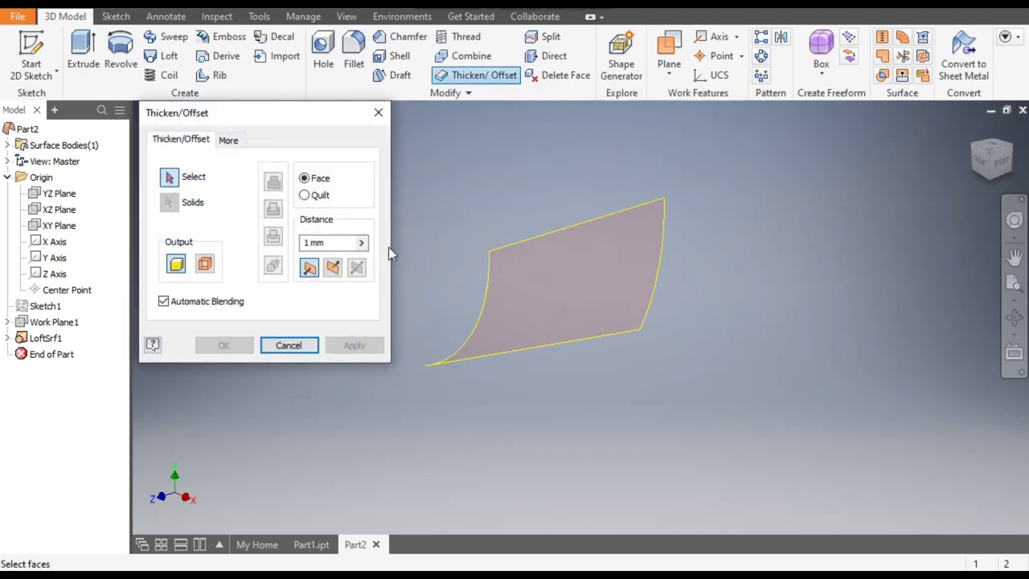
{"action": "left_click", "coordinate": [321, 242]}
{"action": "type", "text": "1.5"}
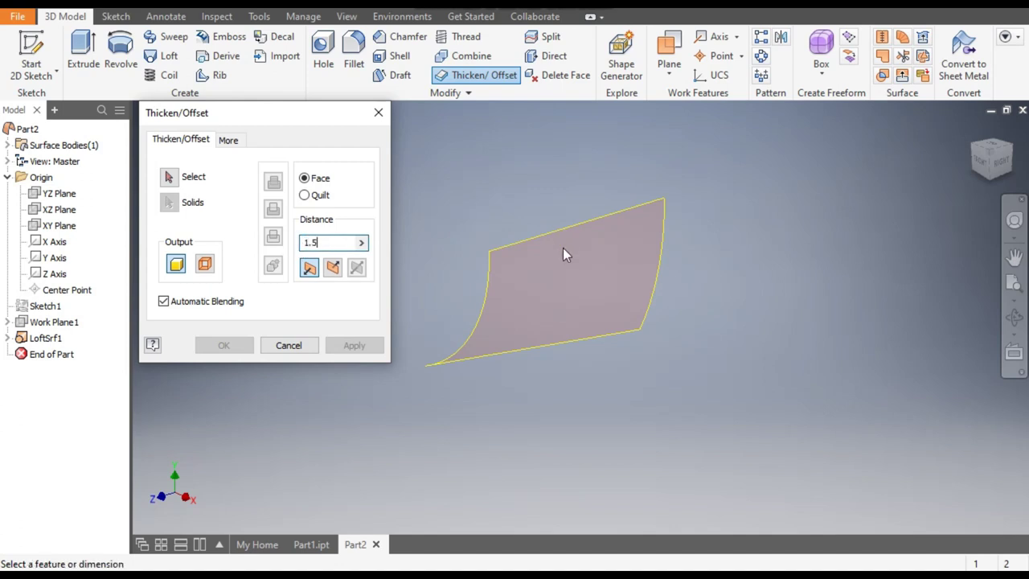
{"action": "left_click", "coordinate": [169, 177]}
{"action": "left_click", "coordinate": [568, 251]}
{"action": "left_click", "coordinate": [230, 345]}
{"action": "scroll", "coordinate": [595, 310], "scroll_direction": "up", "scroll_amount": 5}
{"action": "scroll", "coordinate": [596, 309], "scroll_direction": "down", "scroll_amount": 5}
{"action": "scroll", "coordinate": [840, 215], "scroll_direction": "down", "scroll_amount": 2}
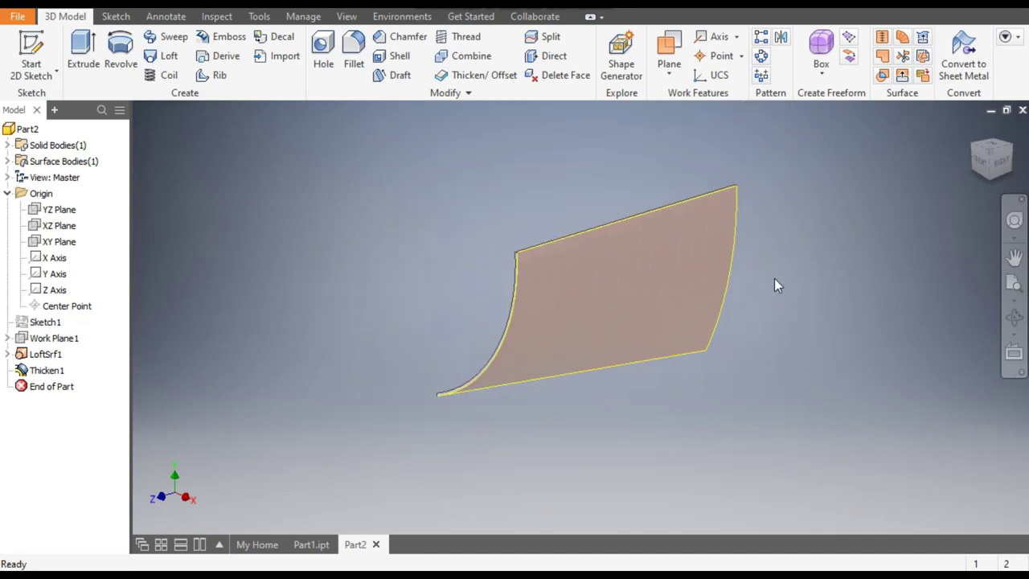
Start a sketch on the XZ Plane and draw a 60 mm circle
{"action": "left_click", "coordinate": [61, 226]}
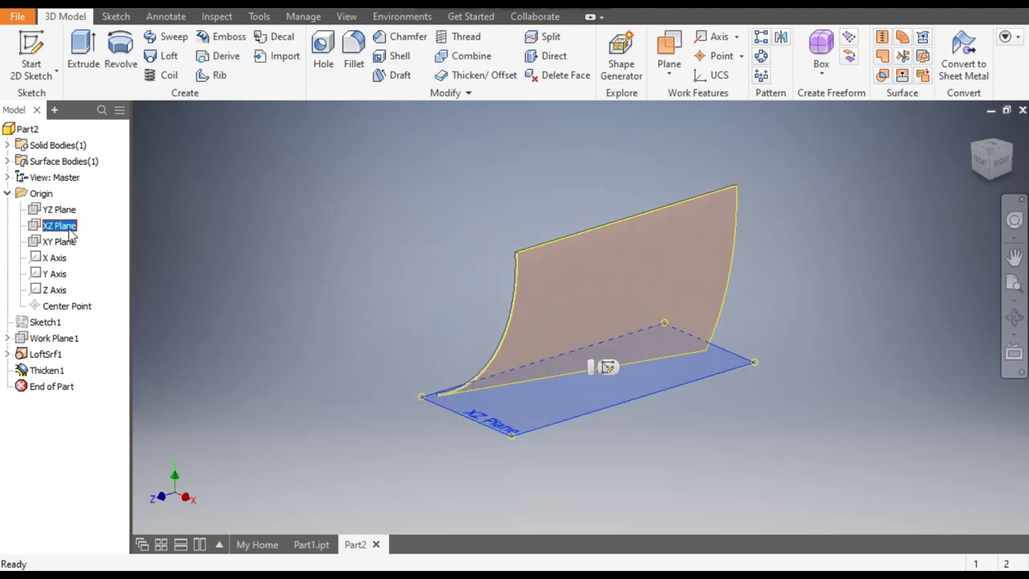
{"action": "left_click", "coordinate": [608, 369]}
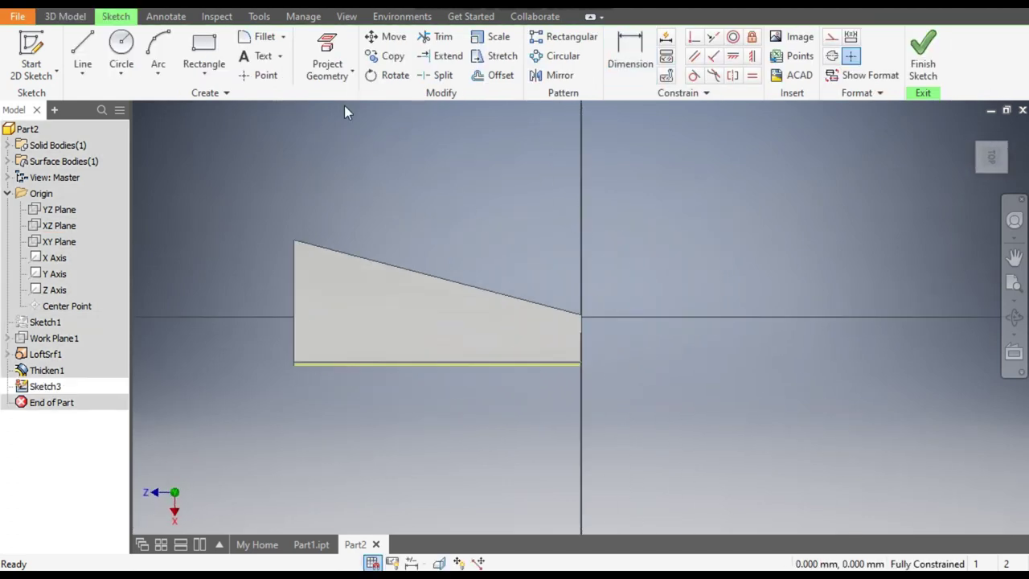
{"action": "left_click", "coordinate": [122, 53]}
{"action": "scroll", "coordinate": [581, 318], "scroll_direction": "up", "scroll_amount": 5}
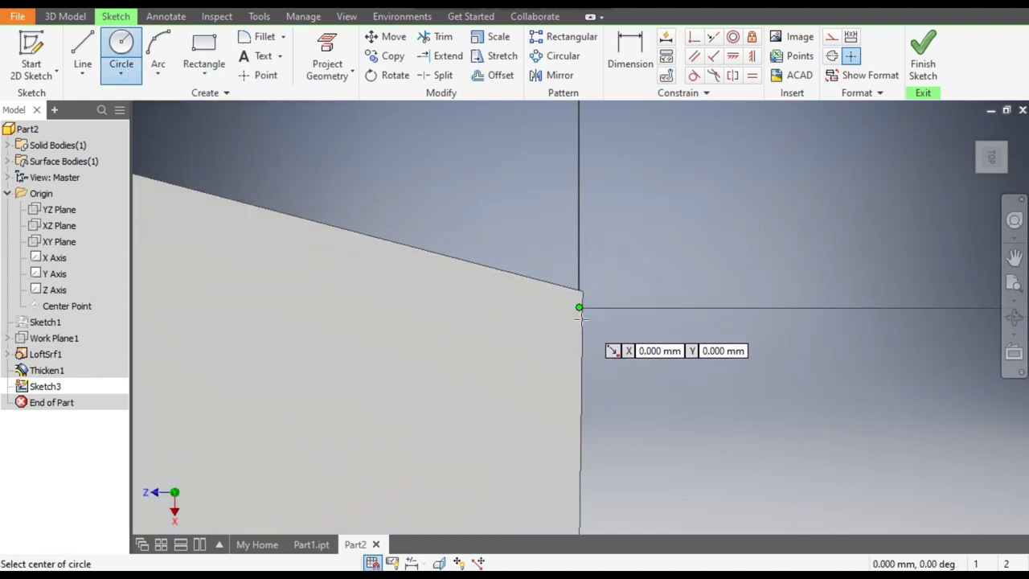
{"action": "left_click", "coordinate": [578, 308]}
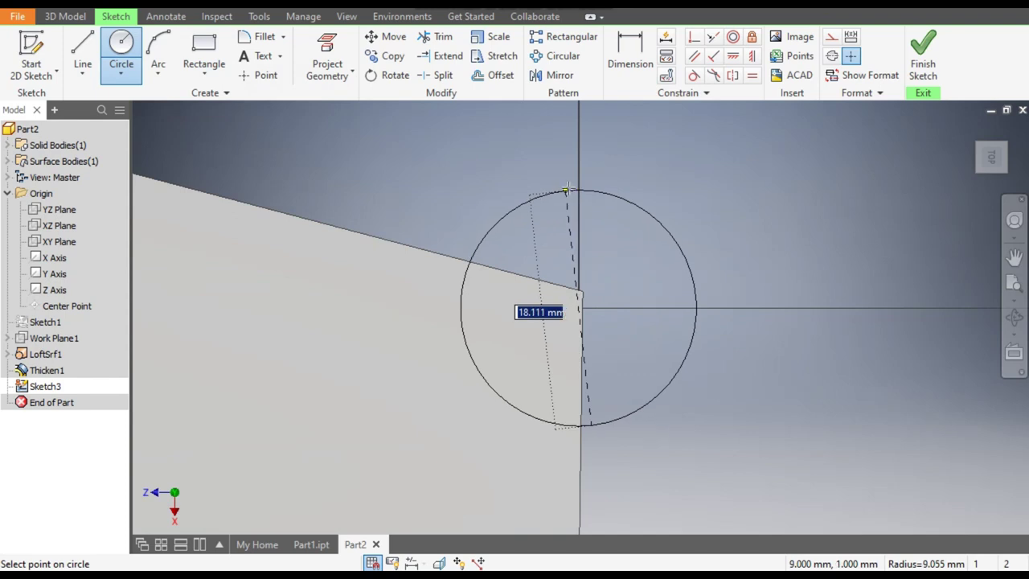
{"action": "type", "text": "60"}
{"action": "key", "text": "Return"}
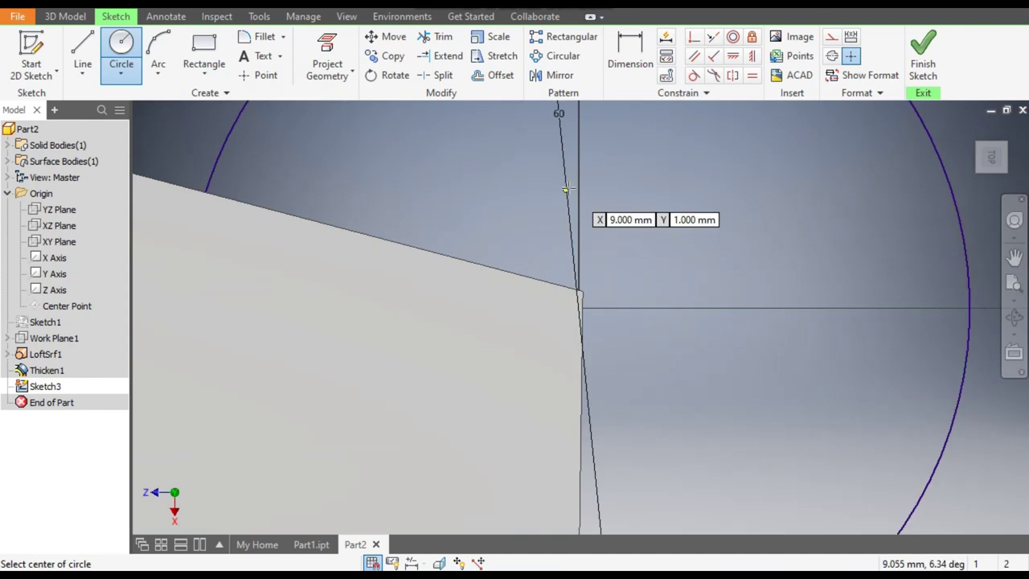
{"action": "scroll", "coordinate": [563, 185], "scroll_direction": "down", "scroll_amount": 5}
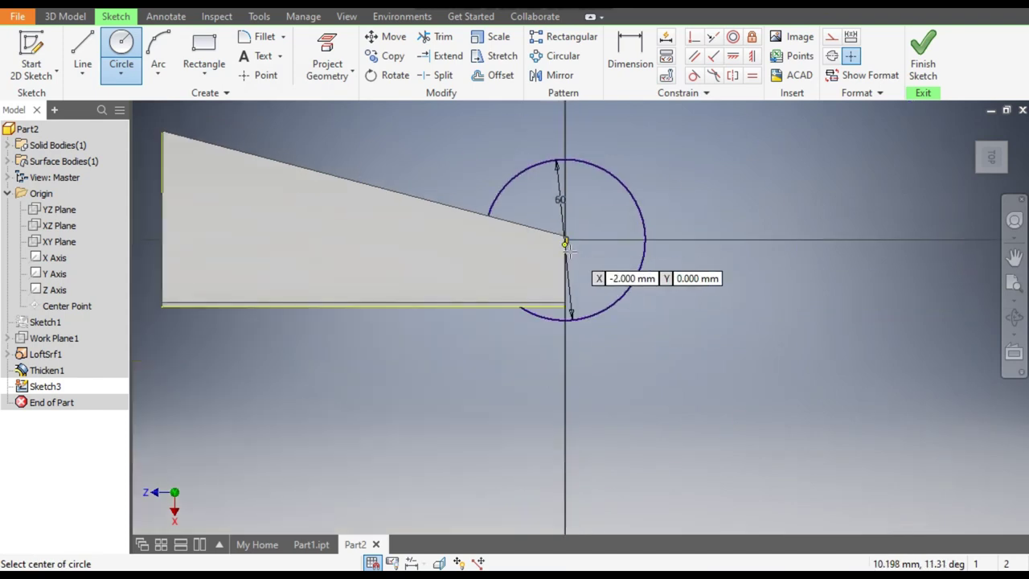
Switch the model display to Wireframe and return to the 3D Model tools
{"action": "left_click", "coordinate": [347, 16]}
{"action": "left_click", "coordinate": [179, 64]}
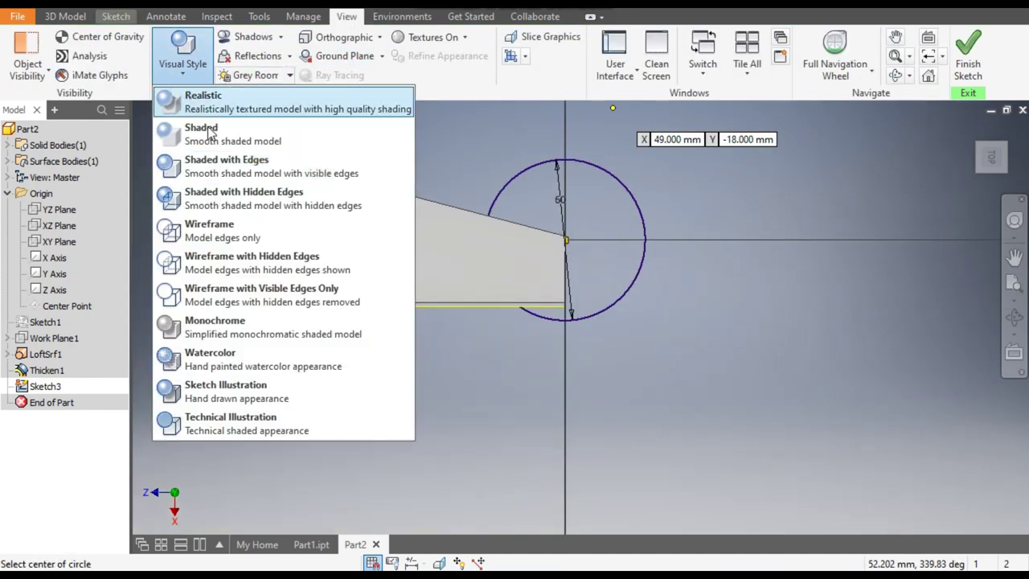
{"action": "left_click", "coordinate": [223, 232]}
{"action": "scroll", "coordinate": [567, 240], "scroll_direction": "up", "scroll_amount": 6}
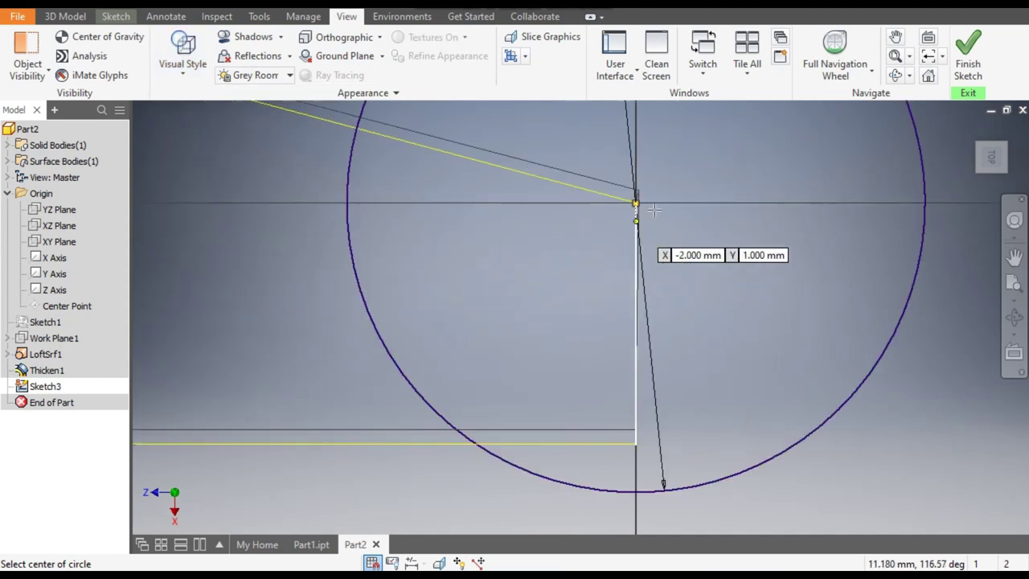
{"action": "scroll", "coordinate": [583, 185], "scroll_direction": "up", "scroll_amount": 1}
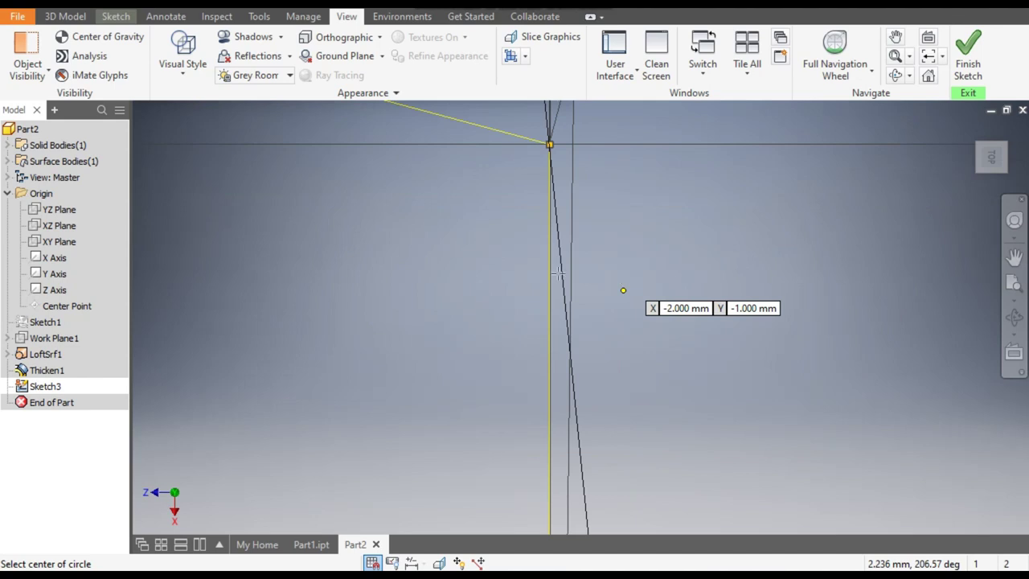
{"action": "scroll", "coordinate": [562, 277], "scroll_direction": "down", "scroll_amount": 5}
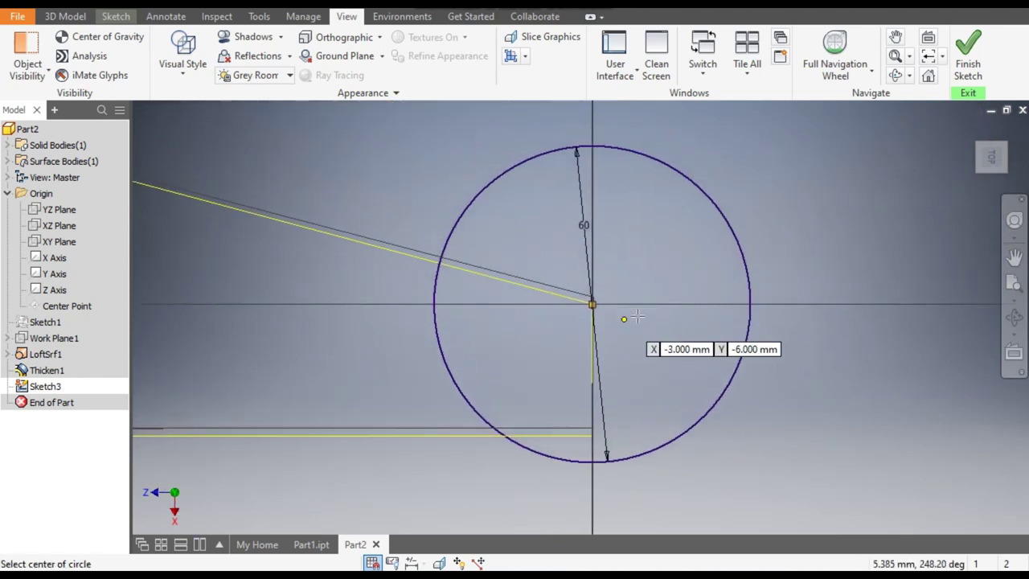
{"action": "left_click", "coordinate": [65, 17]}
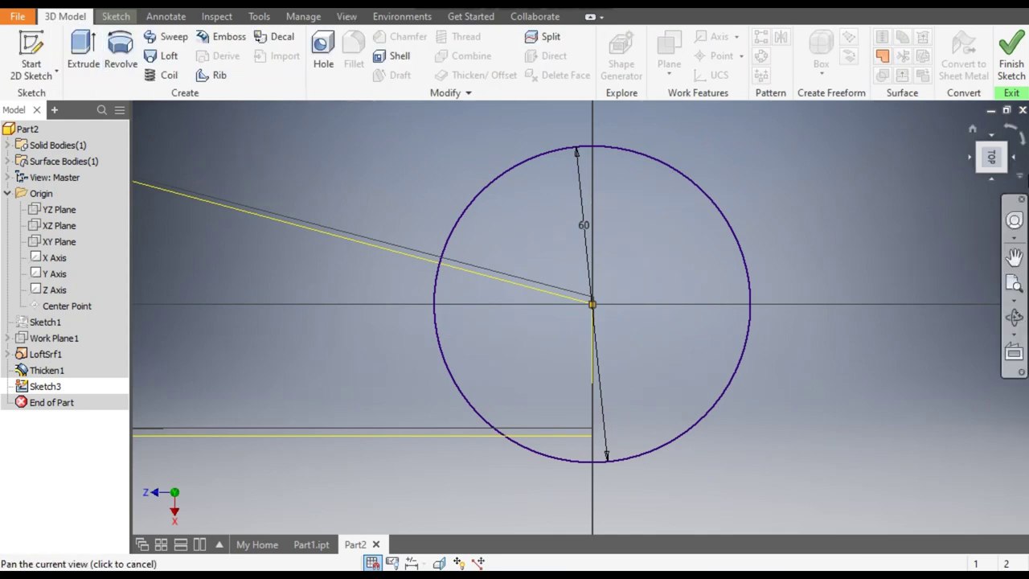
Extrude the 60 mm circle asymmetrically, 105 mm and 5 mm, with the display set to Shaded
{"action": "left_click", "coordinate": [972, 129]}
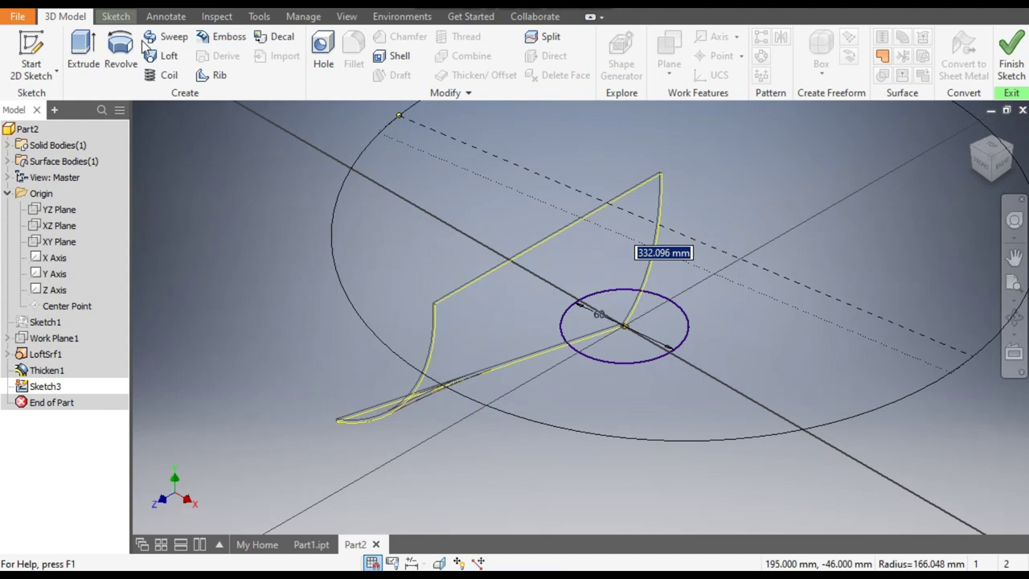
{"action": "key", "text": "Escape"}
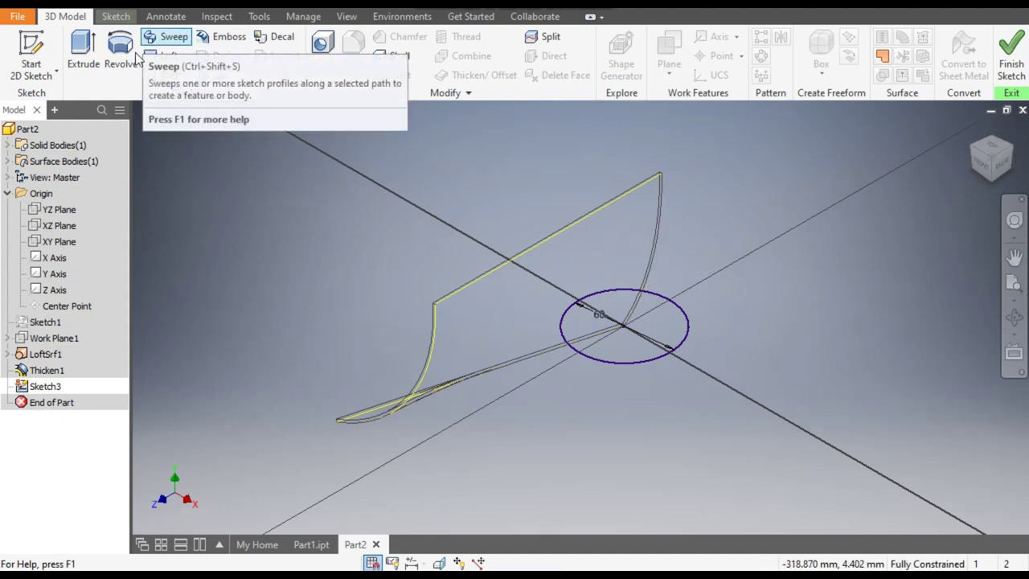
{"action": "left_click", "coordinate": [83, 50]}
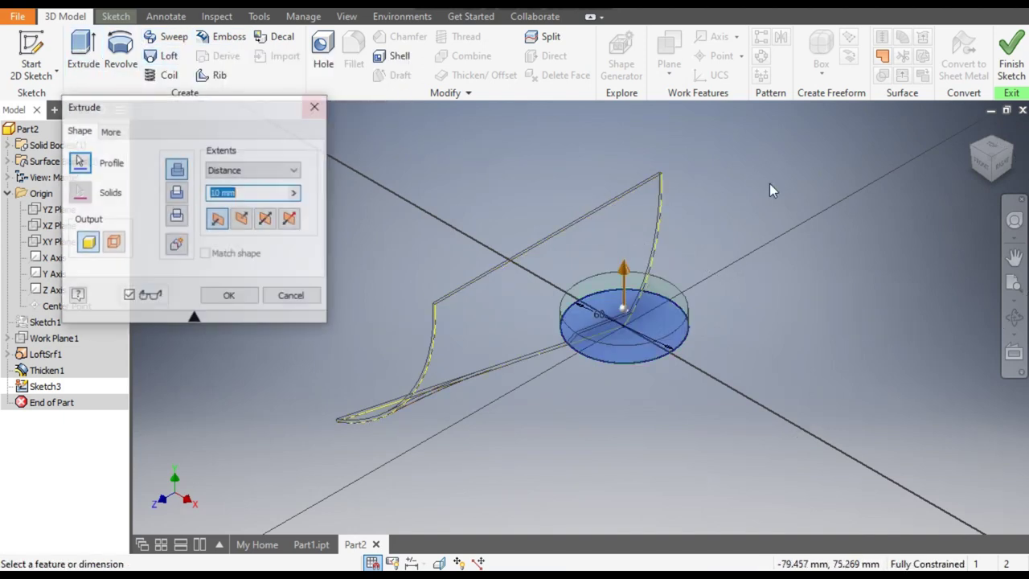
{"action": "left_click", "coordinate": [290, 220]}
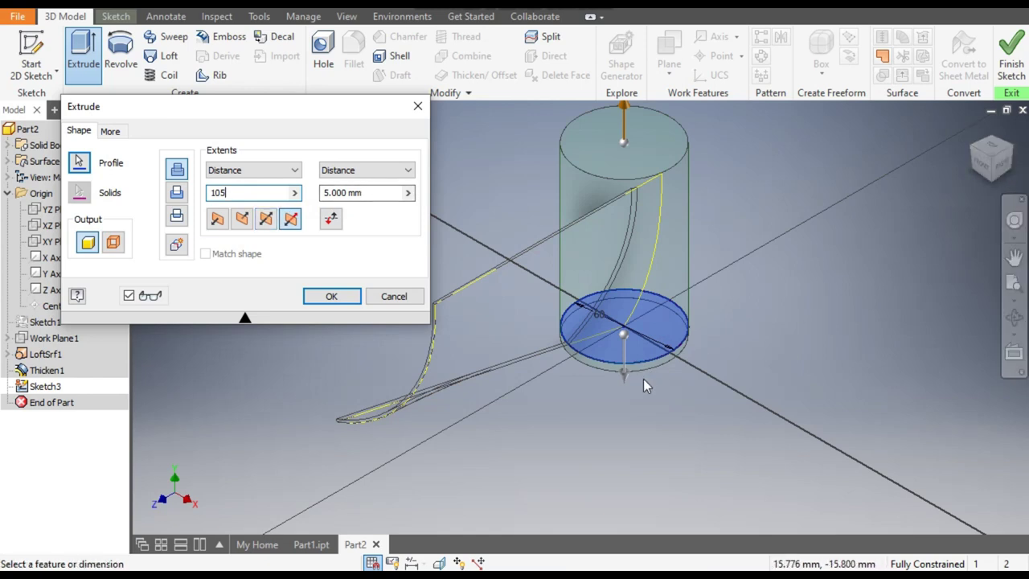
{"action": "left_click", "coordinate": [348, 17]}
{"action": "left_click", "coordinate": [179, 64]}
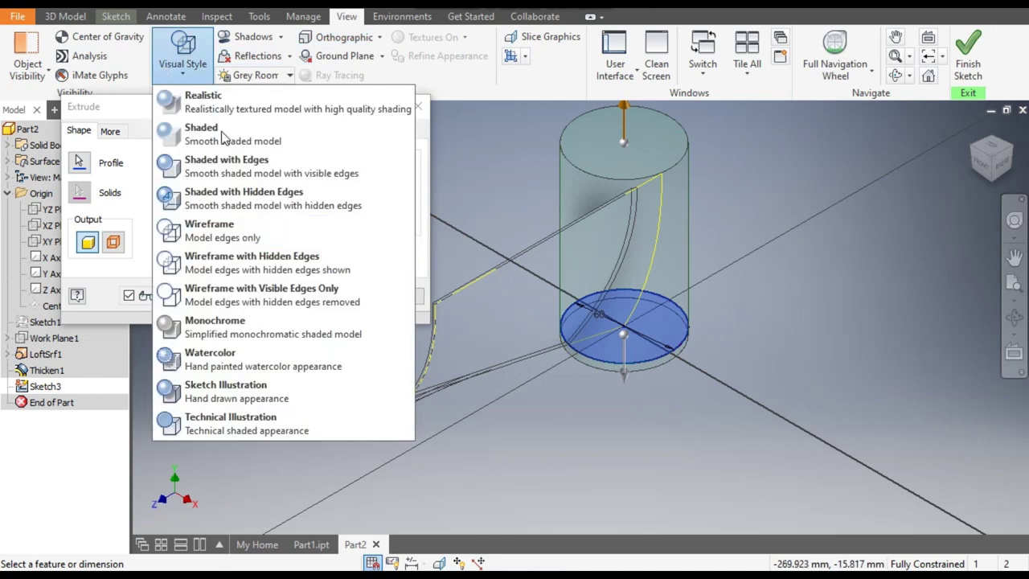
{"action": "left_click", "coordinate": [228, 166]}
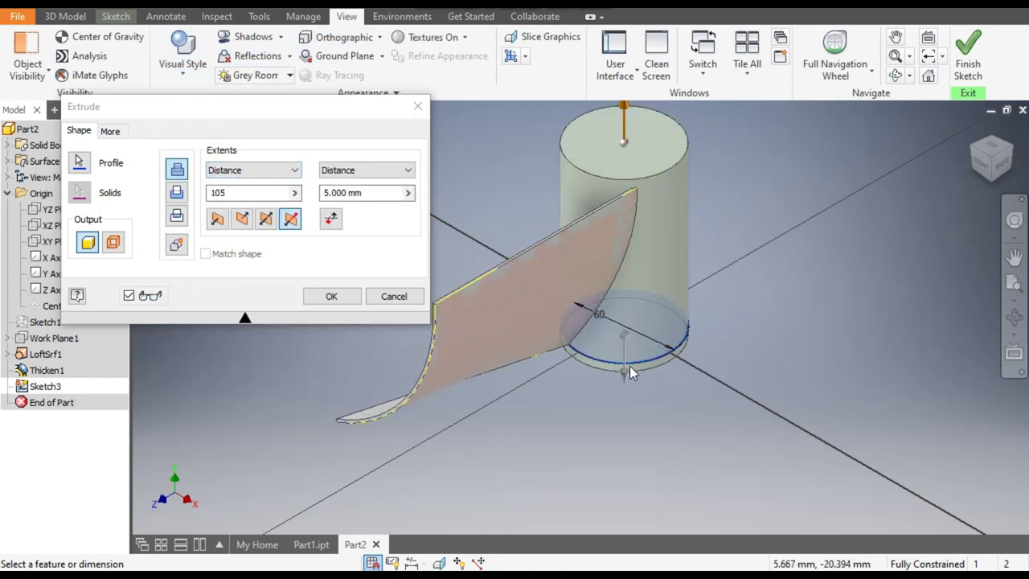
{"action": "scroll", "coordinate": [629, 365], "scroll_direction": "down", "scroll_amount": 3}
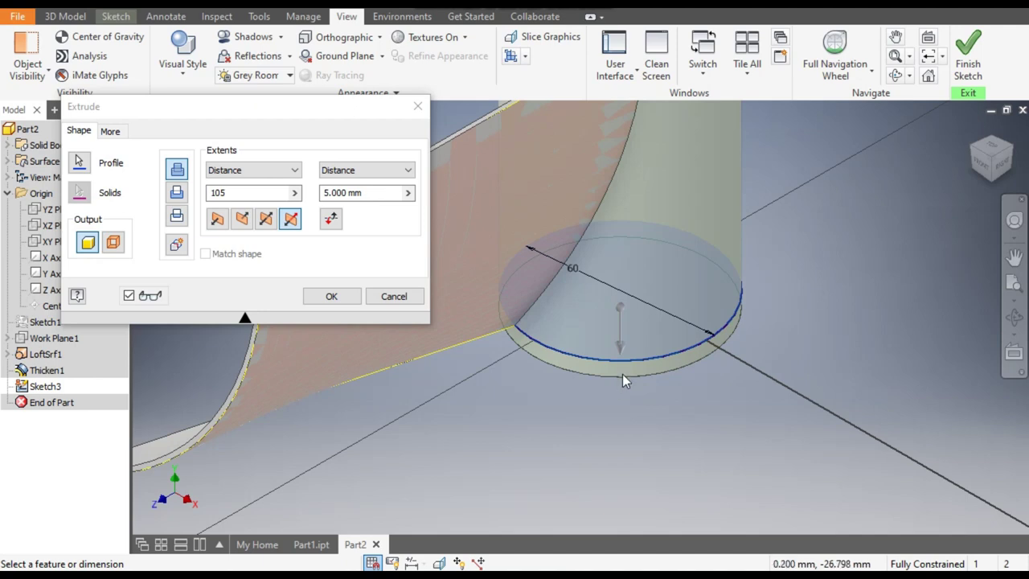
{"action": "scroll", "coordinate": [622, 373], "scroll_direction": "up", "scroll_amount": 3}
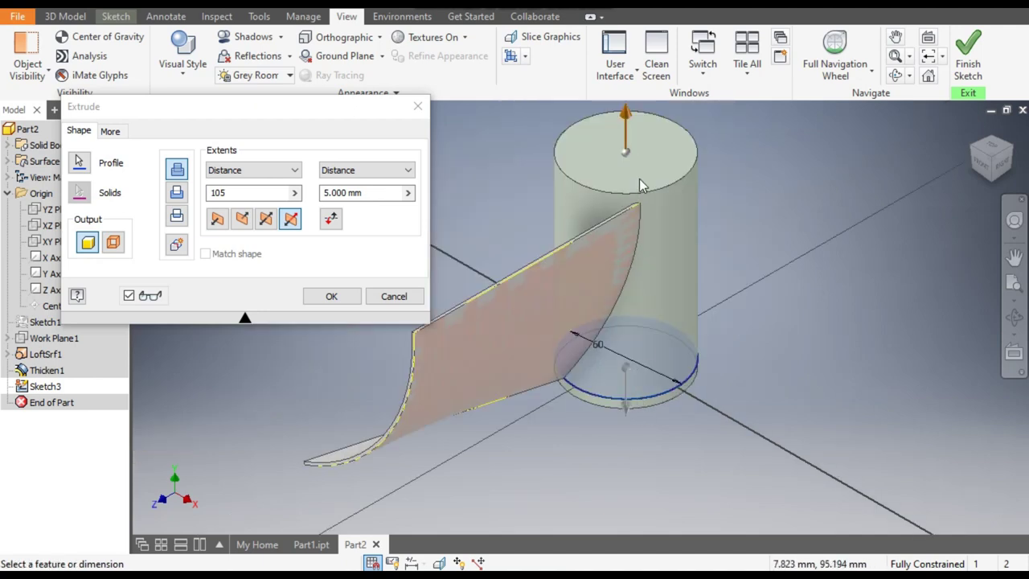
{"action": "left_click", "coordinate": [340, 297]}
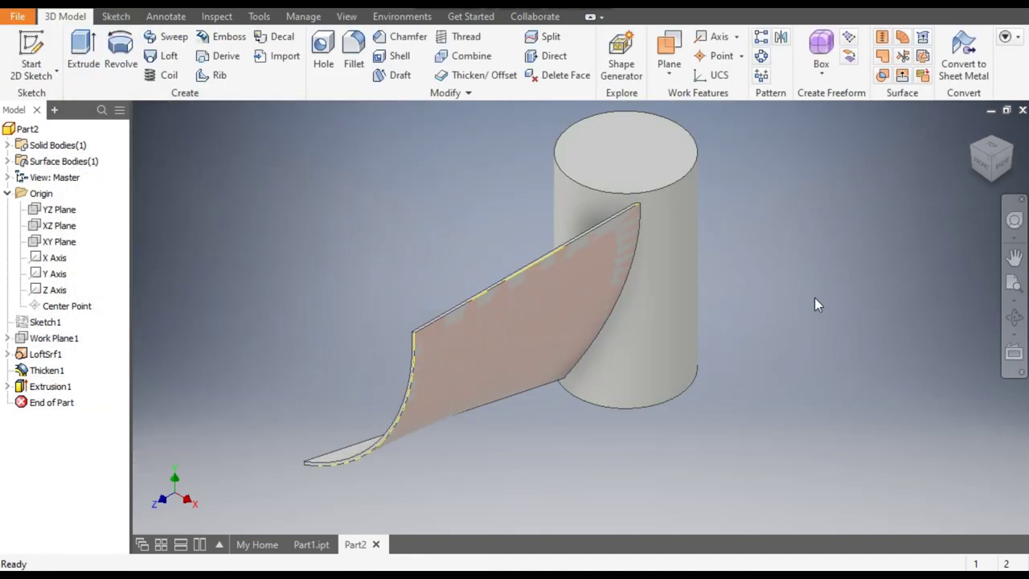
Circular-pattern LoftSrf1 and Thicken1 18 times around the hub cylinder's axis
{"action": "left_click", "coordinate": [975, 152]}
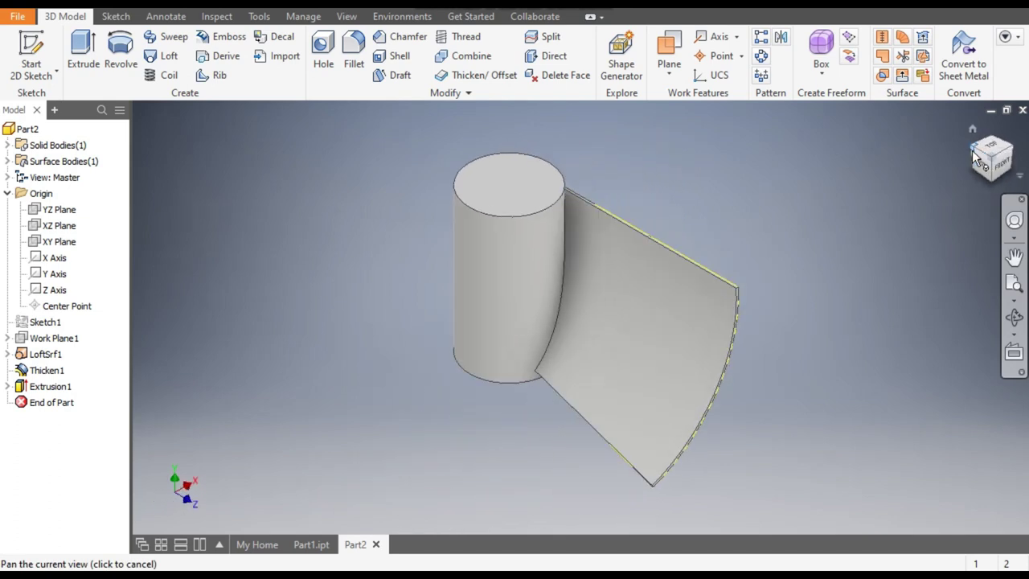
{"action": "left_click", "coordinate": [1006, 163]}
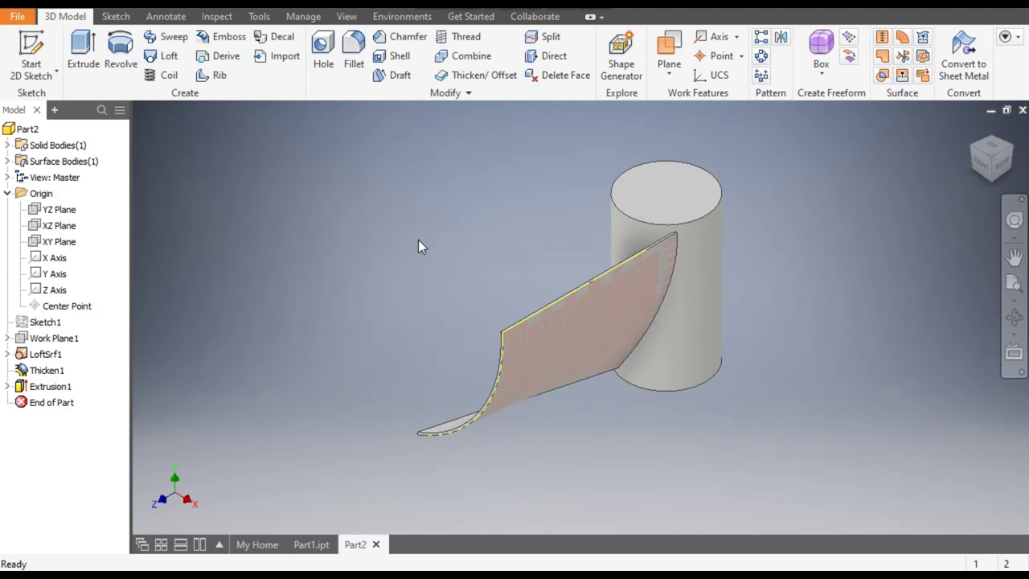
{"action": "left_click", "coordinate": [761, 55]}
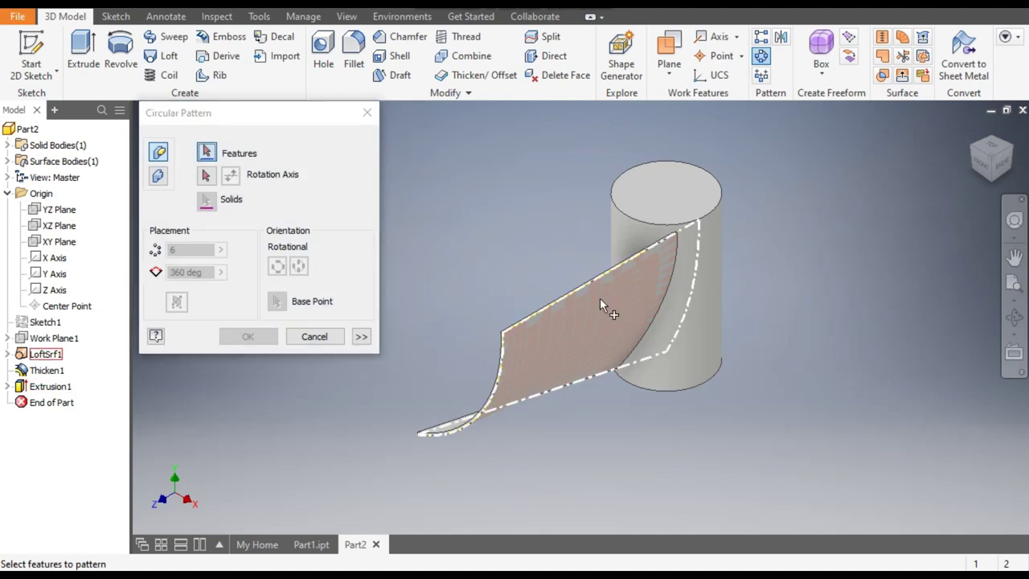
{"action": "left_click", "coordinate": [600, 305]}
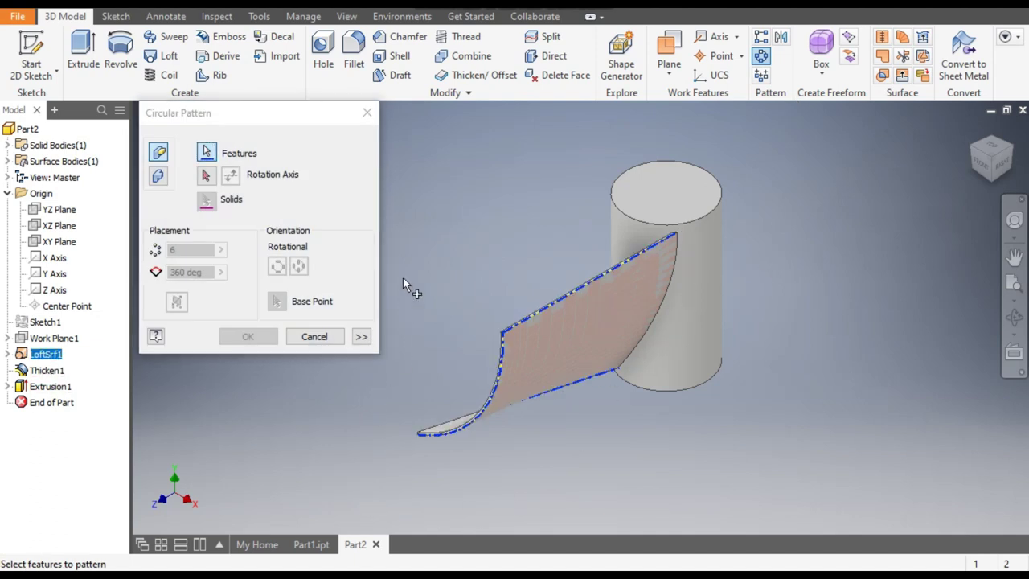
{"action": "left_click", "coordinate": [207, 179]}
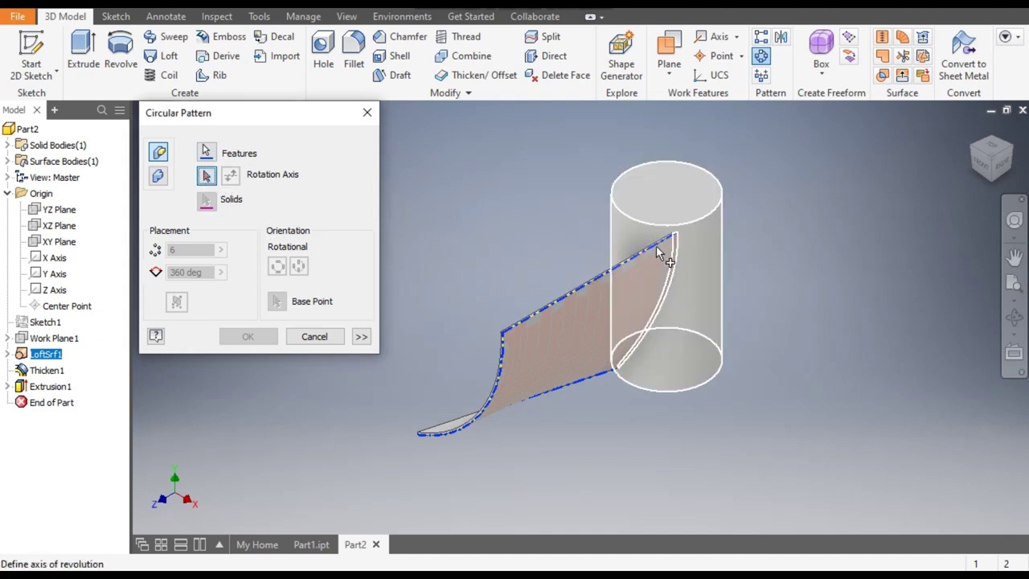
{"action": "left_click", "coordinate": [206, 153]}
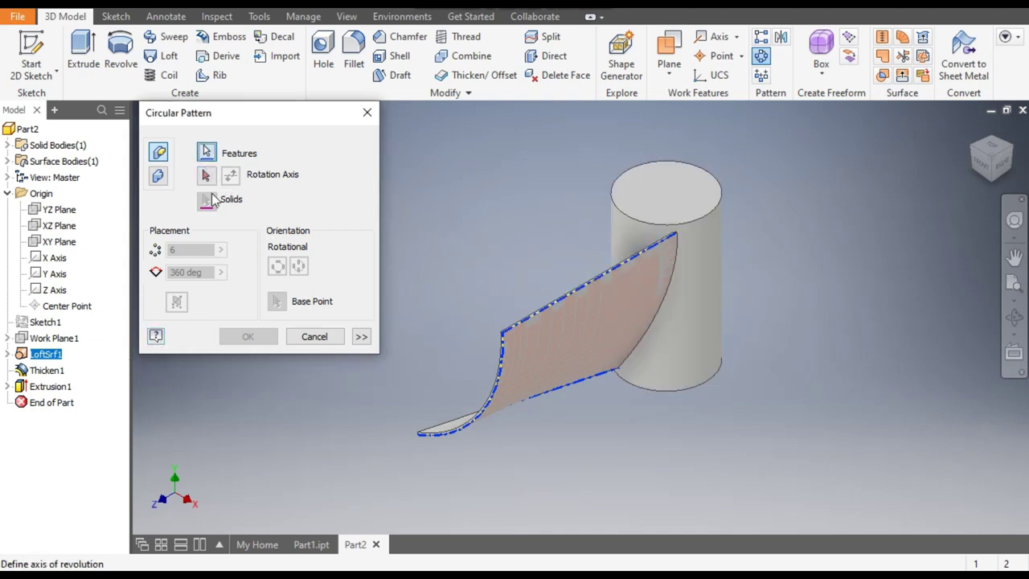
{"action": "left_click", "coordinate": [48, 371]}
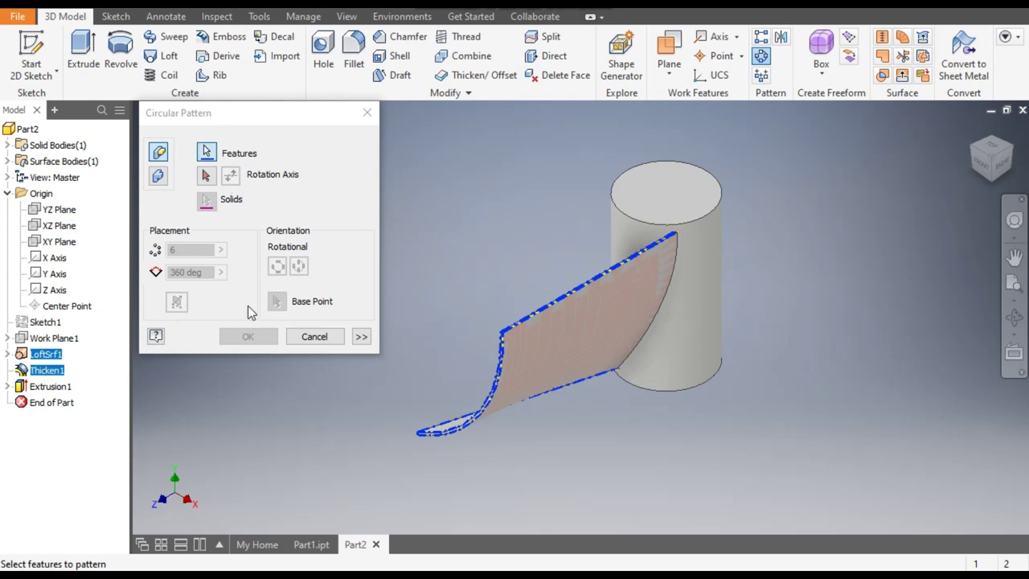
{"action": "left_click", "coordinate": [205, 176]}
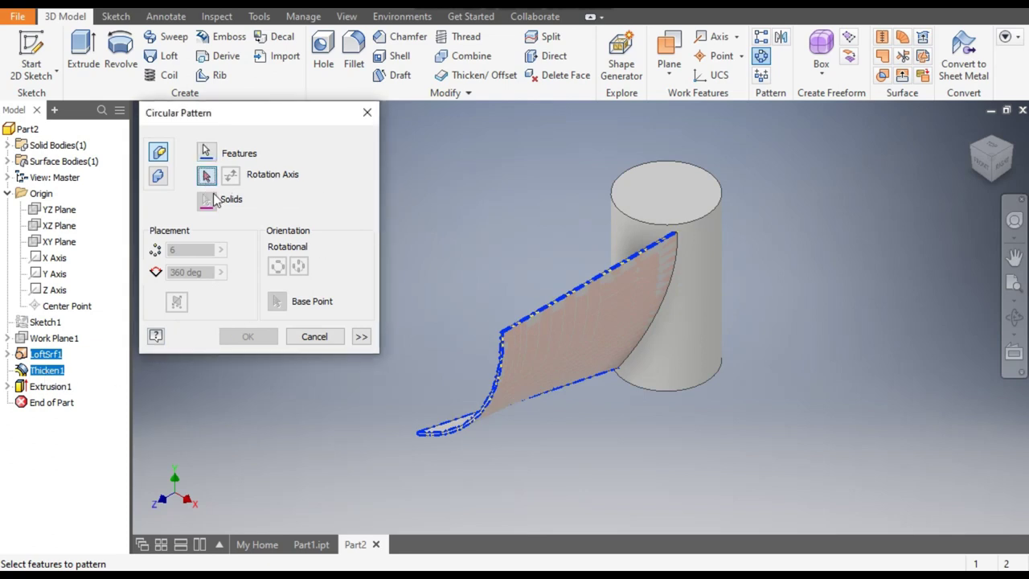
{"action": "left_click", "coordinate": [619, 234]}
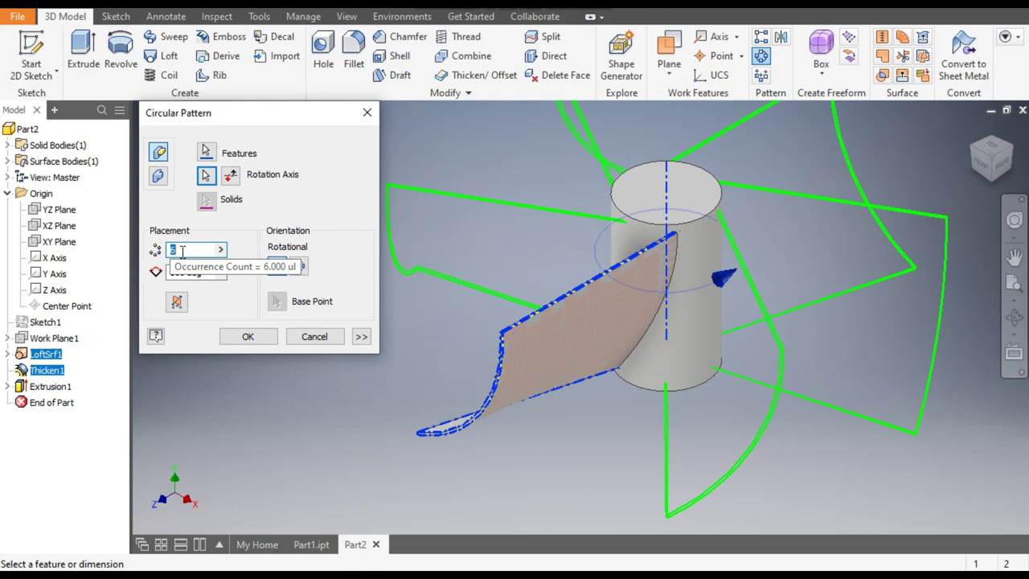
{"action": "type", "text": "18"}
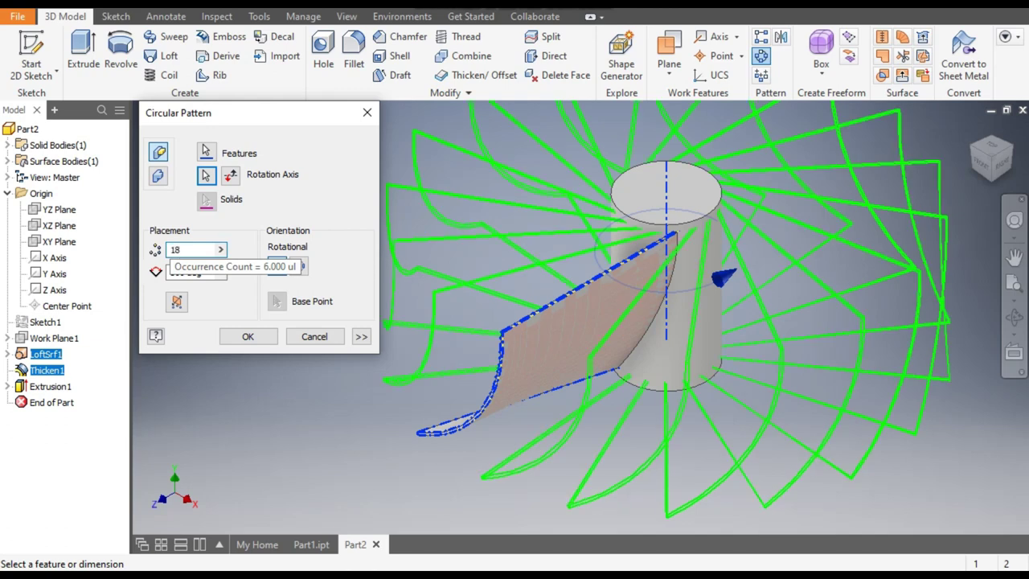
{"action": "left_click", "coordinate": [249, 336]}
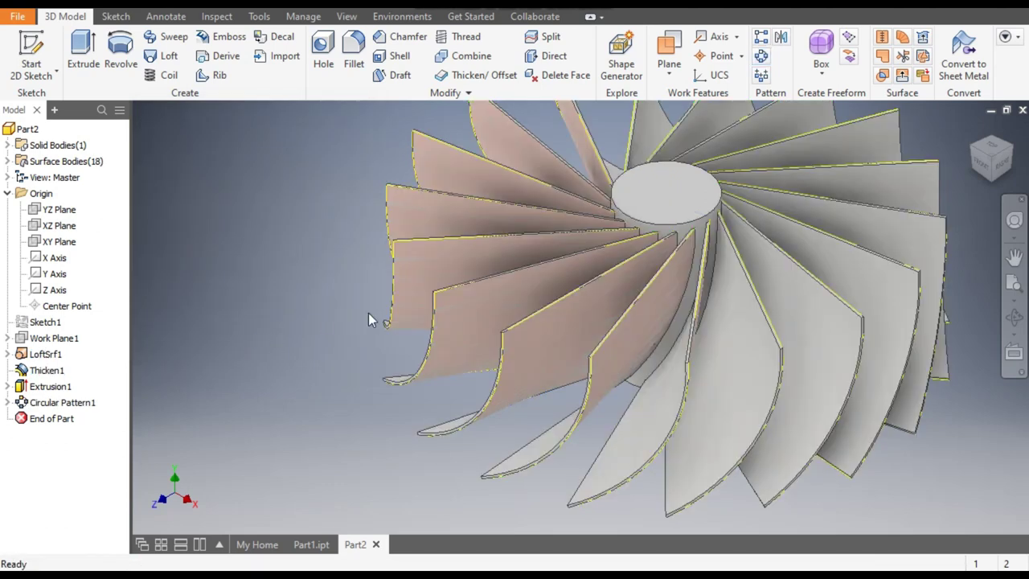
Hide all surface bodies using Circular Pattern1's Hide All Surfaces option
{"action": "scroll", "coordinate": [372, 337], "scroll_direction": "down", "scroll_amount": 5}
{"action": "scroll", "coordinate": [478, 256], "scroll_direction": "up", "scroll_amount": 7}
{"action": "middle_click_drag", "start_coordinate": [478, 256], "coordinate": [402, 288]}
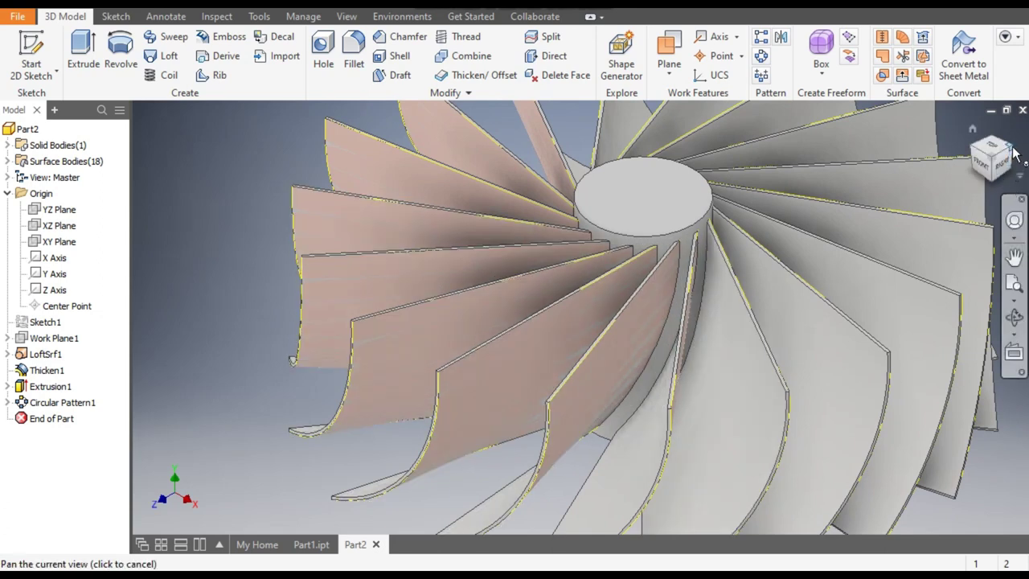
{"action": "scroll", "coordinate": [722, 322], "scroll_direction": "down", "scroll_amount": 4}
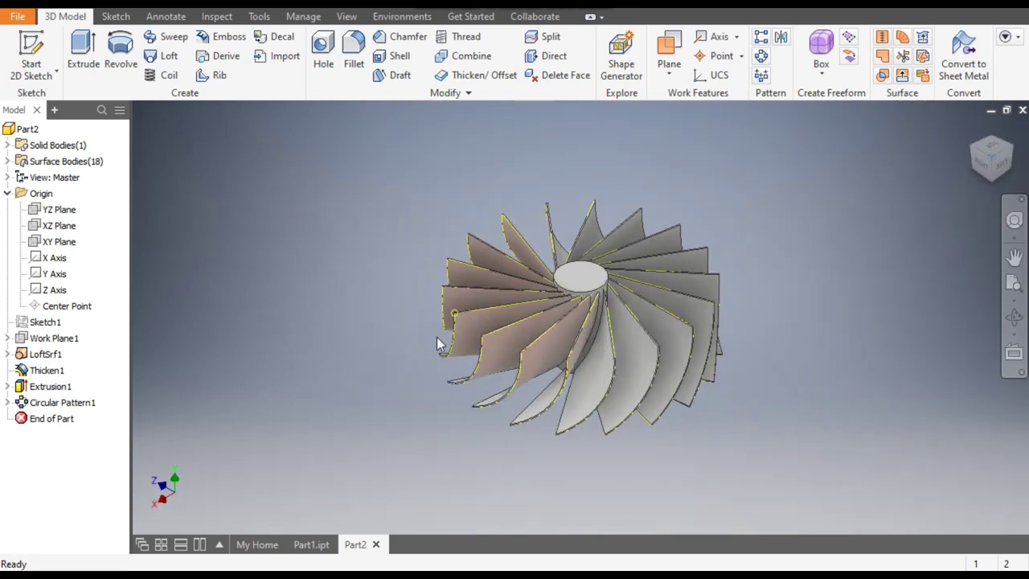
{"action": "left_click", "coordinate": [72, 404]}
{"action": "right_click", "coordinate": [74, 412]}
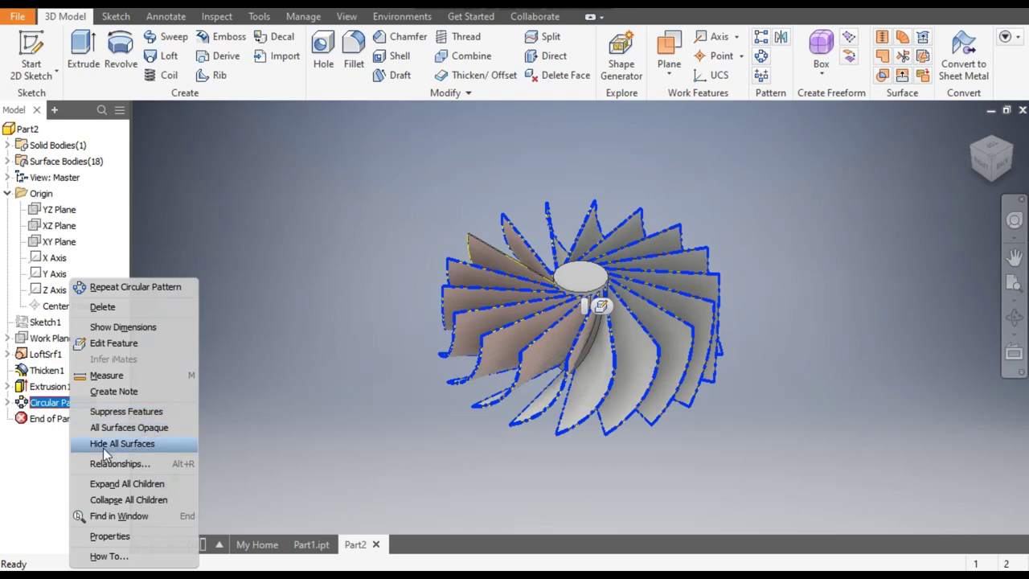
{"action": "left_click", "coordinate": [122, 443]}
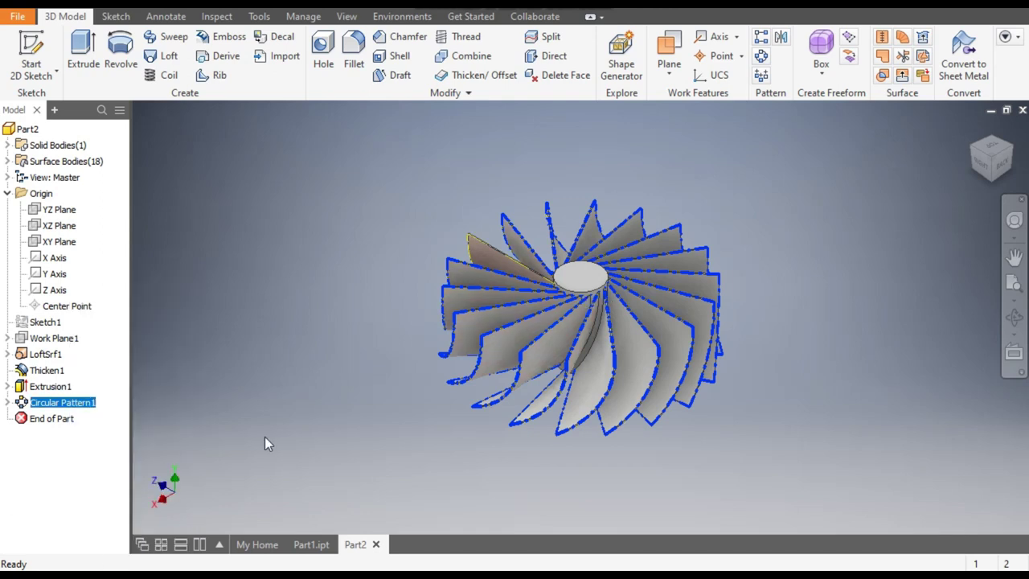
Close the accidentally opened Engineer's Notebook with Finish Notebook
{"action": "scroll", "coordinate": [521, 259], "scroll_direction": "up", "scroll_amount": 5}
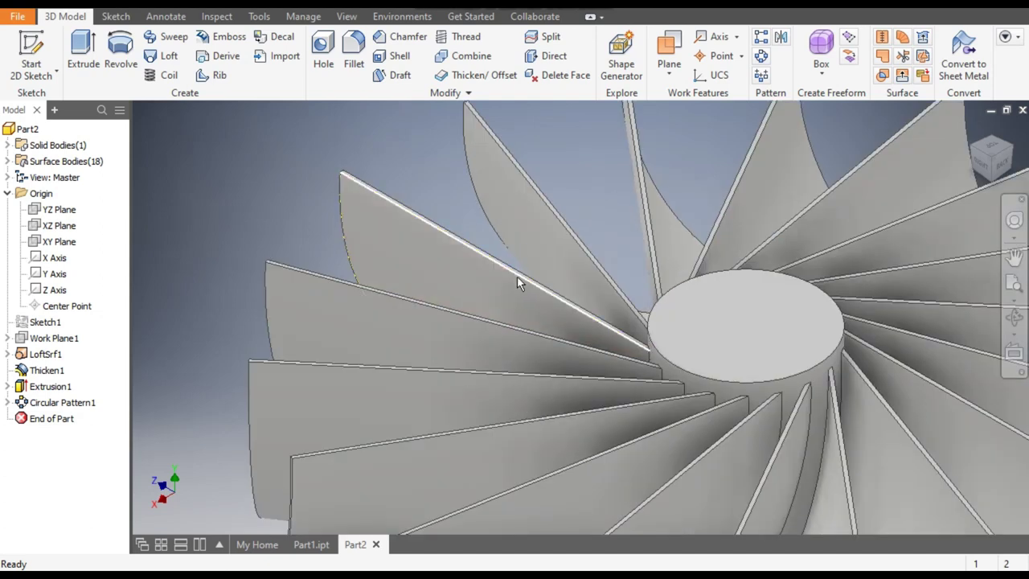
{"action": "left_click", "coordinate": [47, 359]}
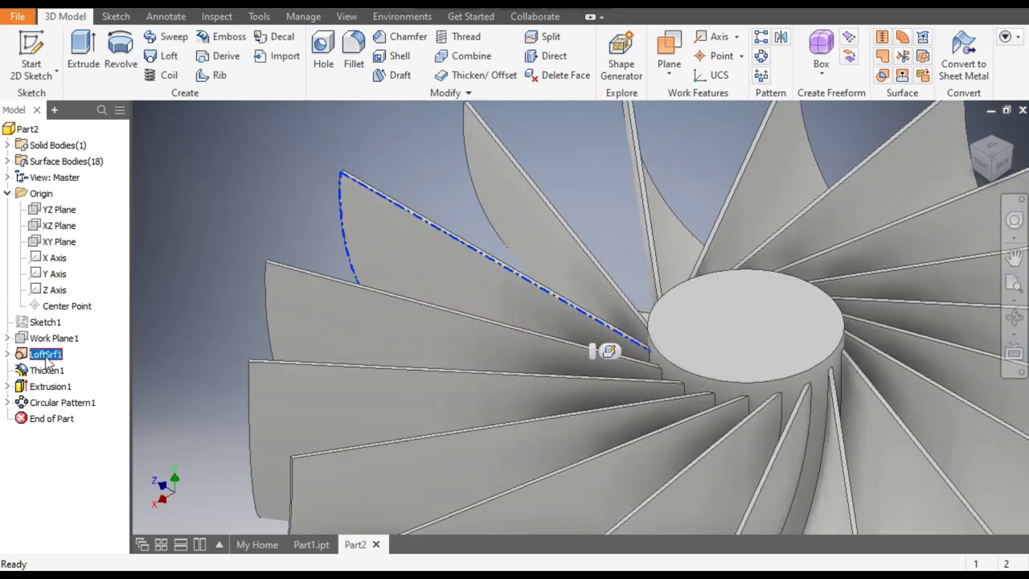
{"action": "right_click", "coordinate": [46, 358]}
{"action": "left_click", "coordinate": [89, 531]}
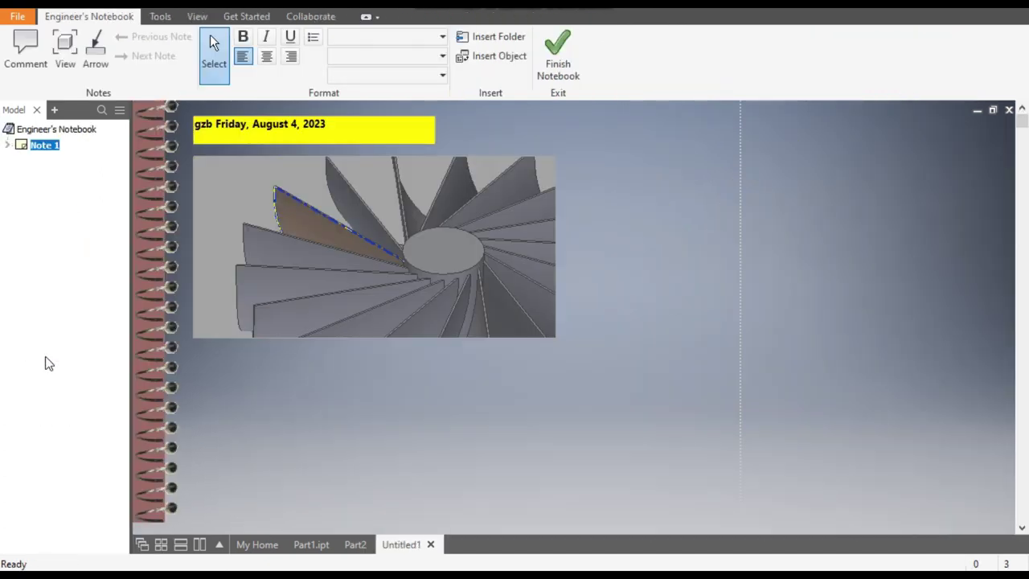
{"action": "right_click", "coordinate": [46, 360]}
{"action": "left_click", "coordinate": [773, 214]}
{"action": "left_click", "coordinate": [558, 64]}
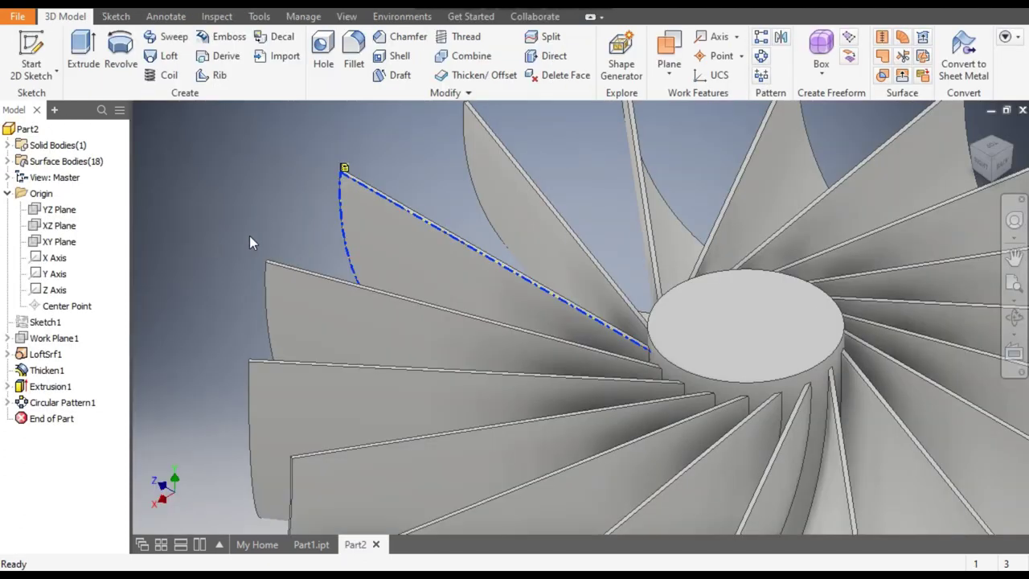
Hide the loft surface LoftSrf1 by turning off its Visibility
{"action": "left_click", "coordinate": [208, 290]}
{"action": "left_click", "coordinate": [57, 360]}
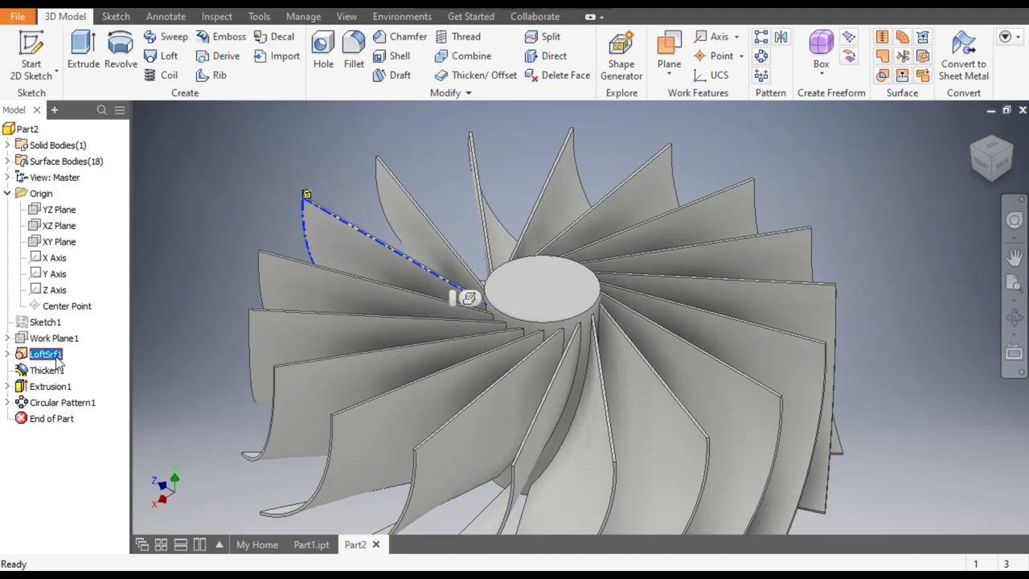
{"action": "right_click", "coordinate": [58, 359]}
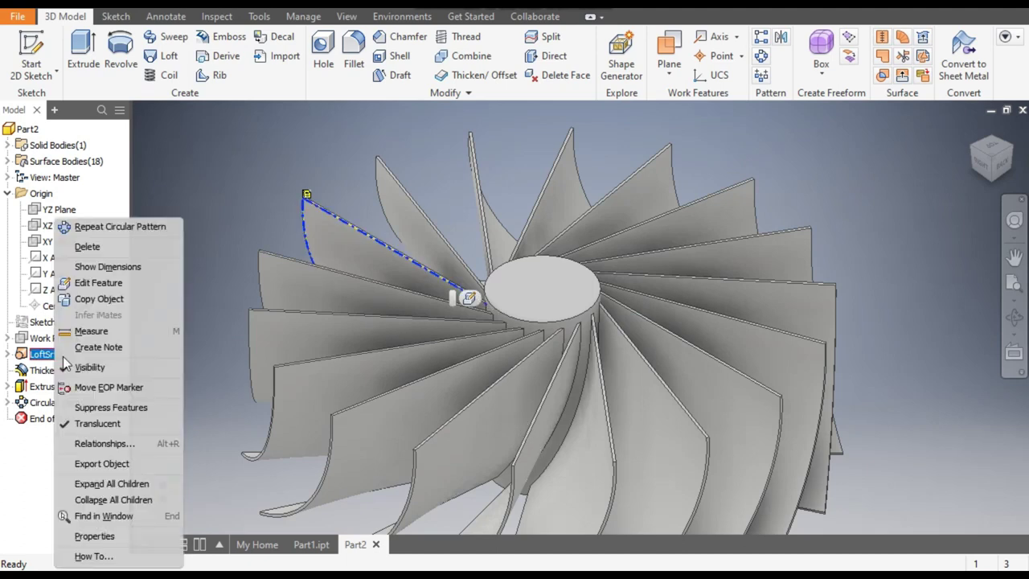
{"action": "left_click", "coordinate": [104, 362]}
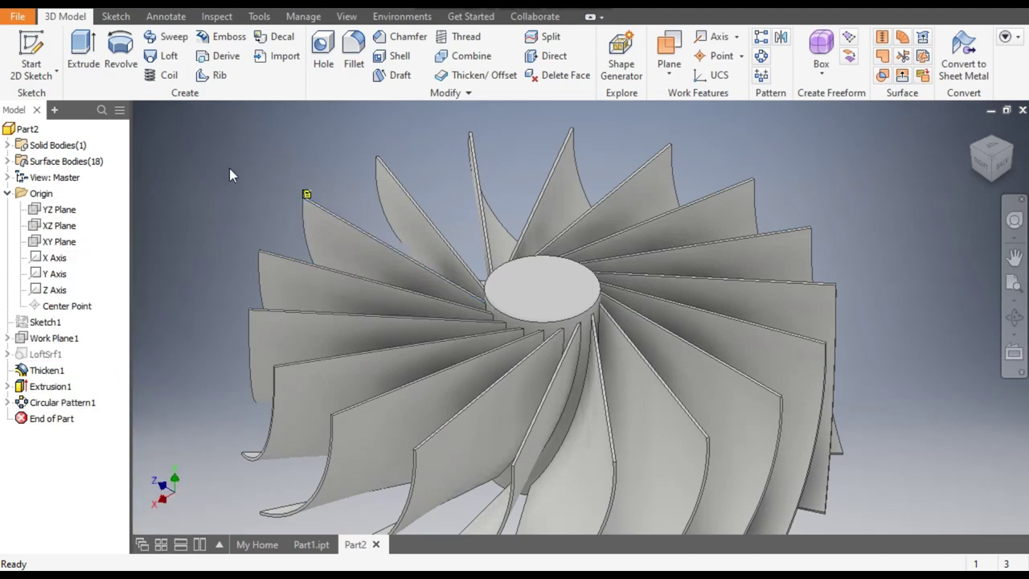
Check the pump in Part1.ipt from the side, then view the Part2 impeller from the back
{"action": "scroll", "coordinate": [297, 191], "scroll_direction": "up", "scroll_amount": 5}
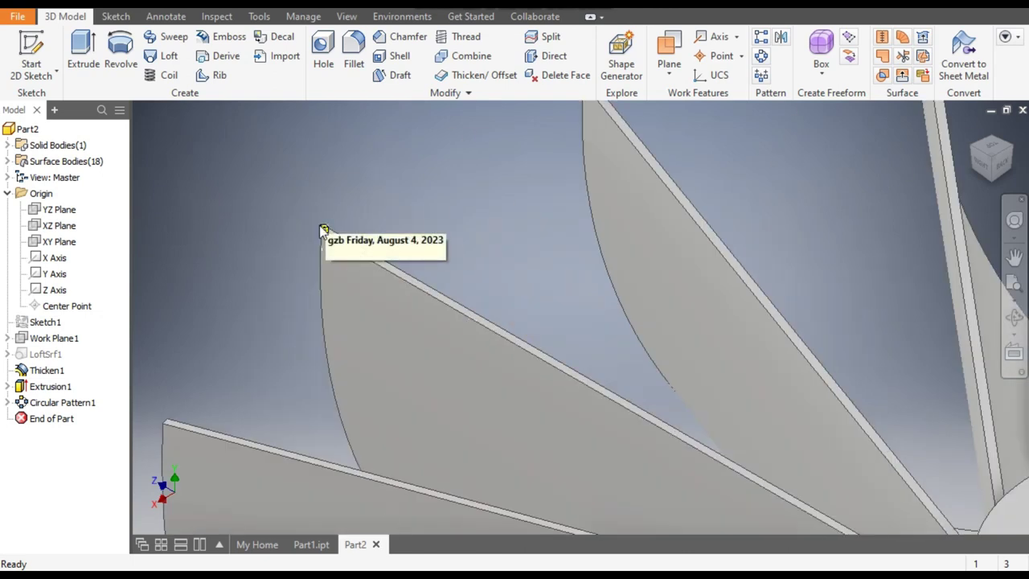
{"action": "scroll", "coordinate": [339, 197], "scroll_direction": "down", "scroll_amount": 5}
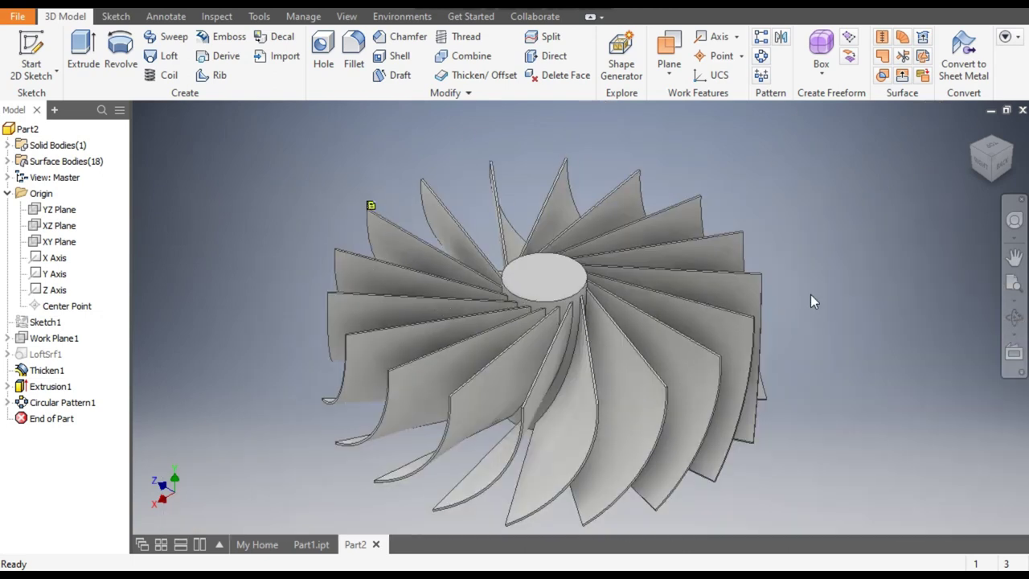
{"action": "middle_click_drag", "start_coordinate": [815, 260], "coordinate": [875, 265]}
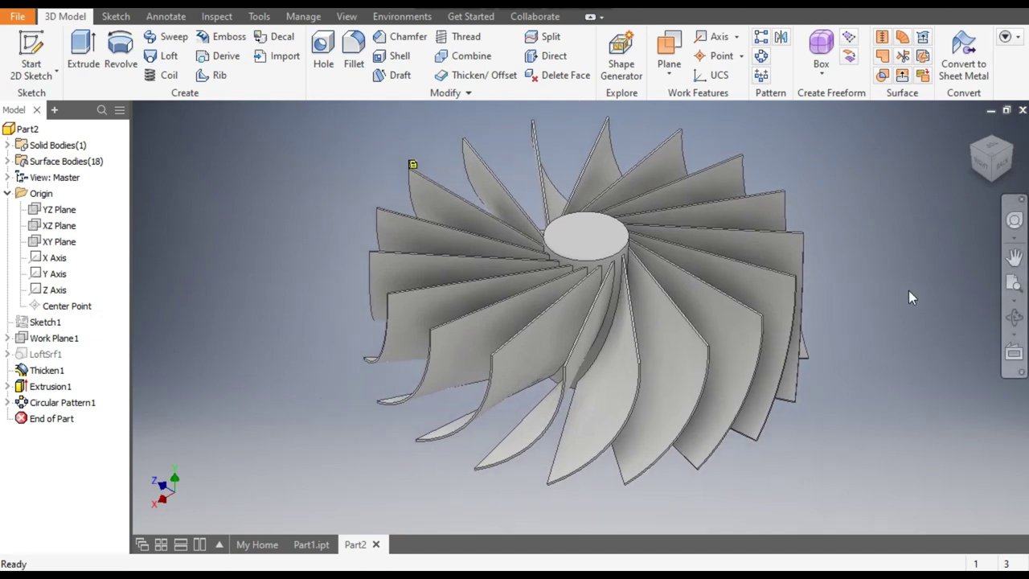
{"action": "left_click", "coordinate": [313, 545]}
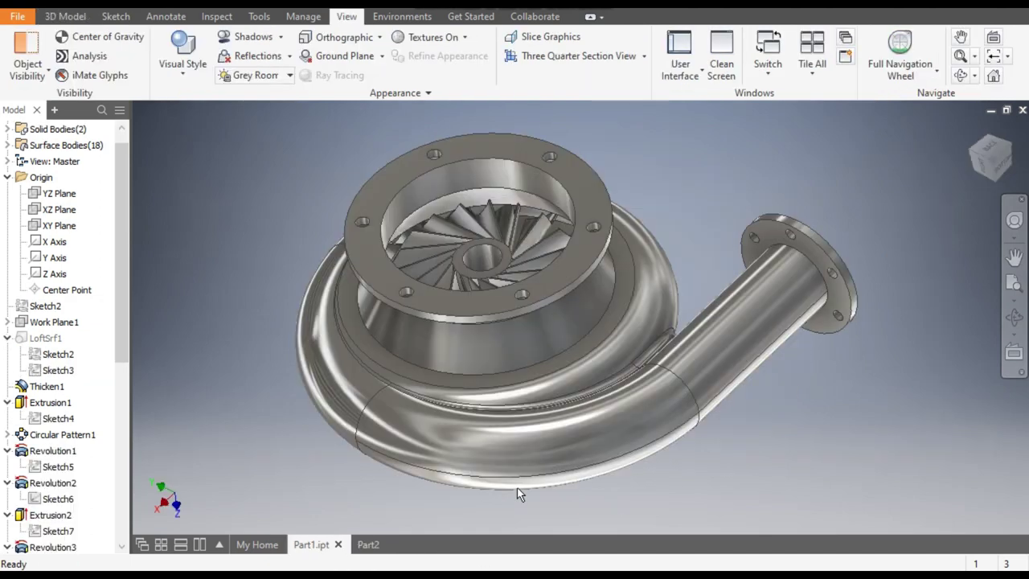
{"action": "left_click", "coordinate": [997, 181]}
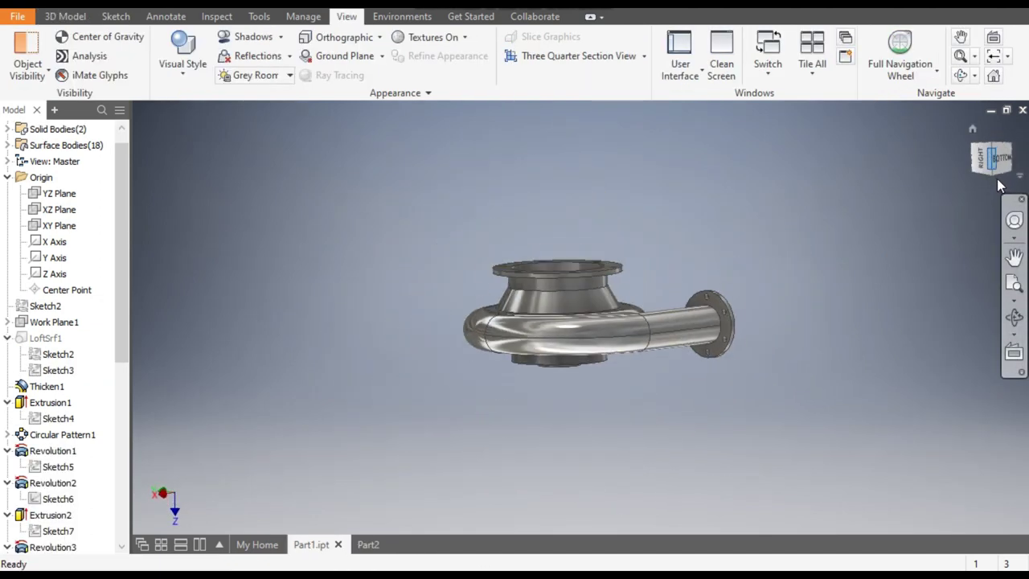
{"action": "left_click", "coordinate": [368, 545]}
{"action": "middle_click_drag", "start_coordinate": [850, 248], "coordinate": [957, 208], "text": "shift"}
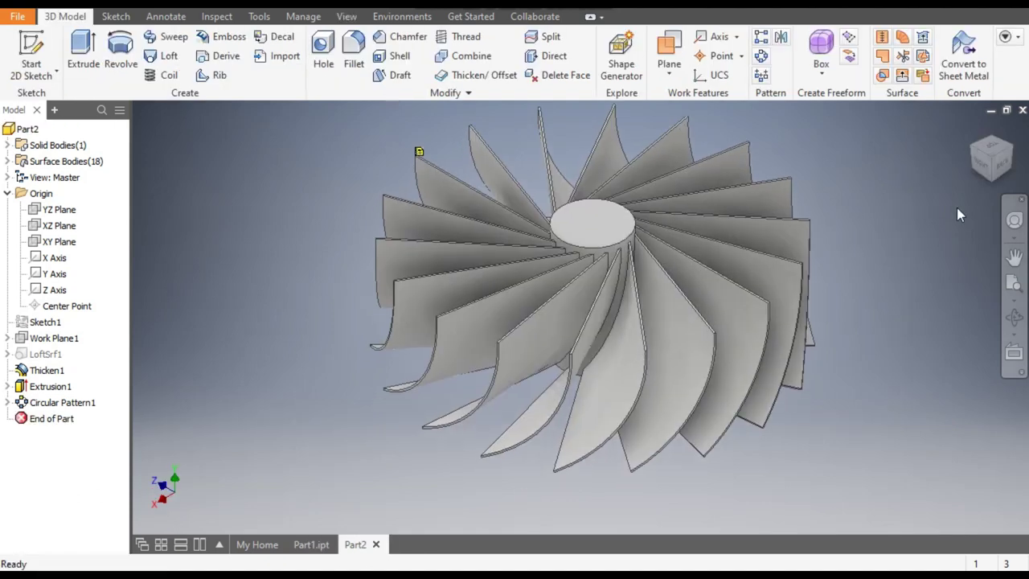
{"action": "left_click", "coordinate": [985, 165]}
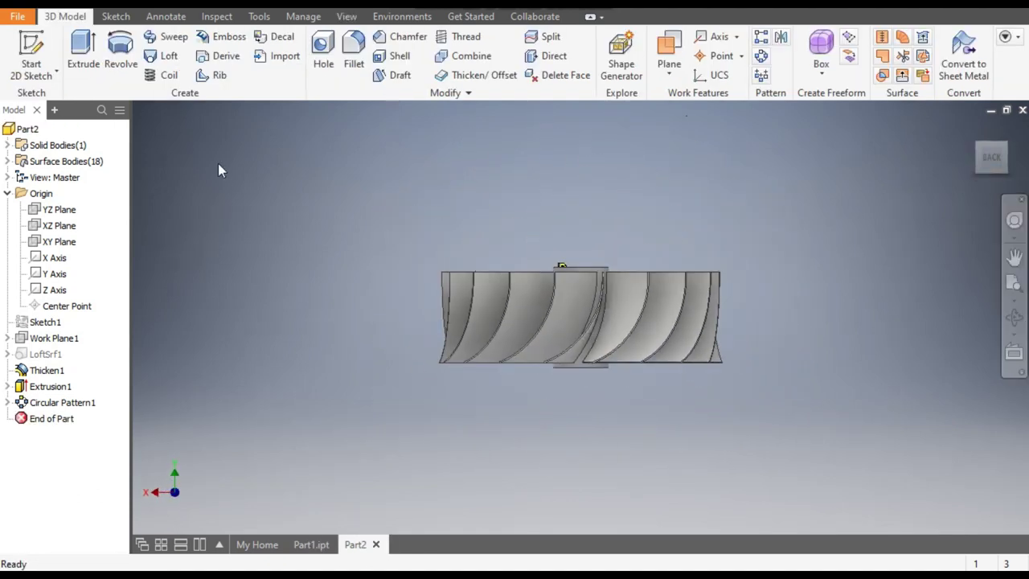
Start a new 2D sketch on the XY Plane
{"action": "left_click", "coordinate": [30, 55]}
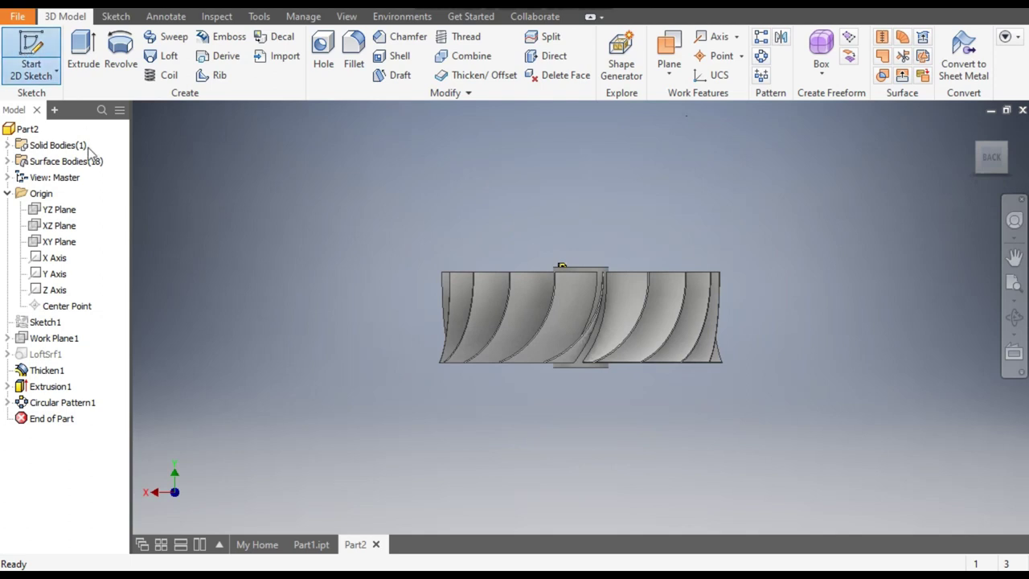
{"action": "left_click", "coordinate": [58, 242]}
{"action": "left_click", "coordinate": [58, 241]}
{"action": "scroll", "coordinate": [575, 315], "scroll_direction": "up", "scroll_amount": 5}
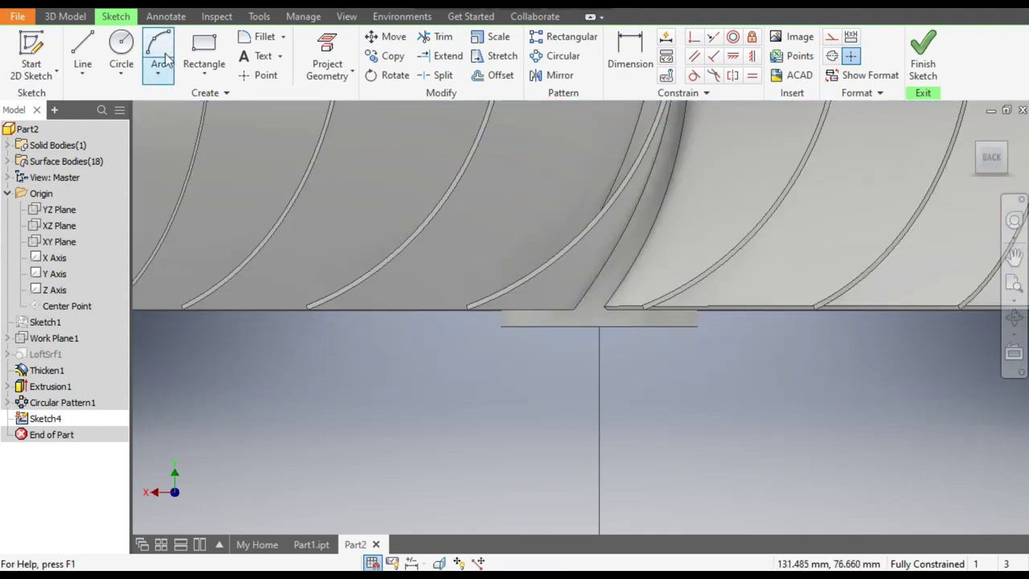
Draw a two-point rectangle from the origin and a smaller rectangle directly beneath it
{"action": "left_click", "coordinate": [83, 55]}
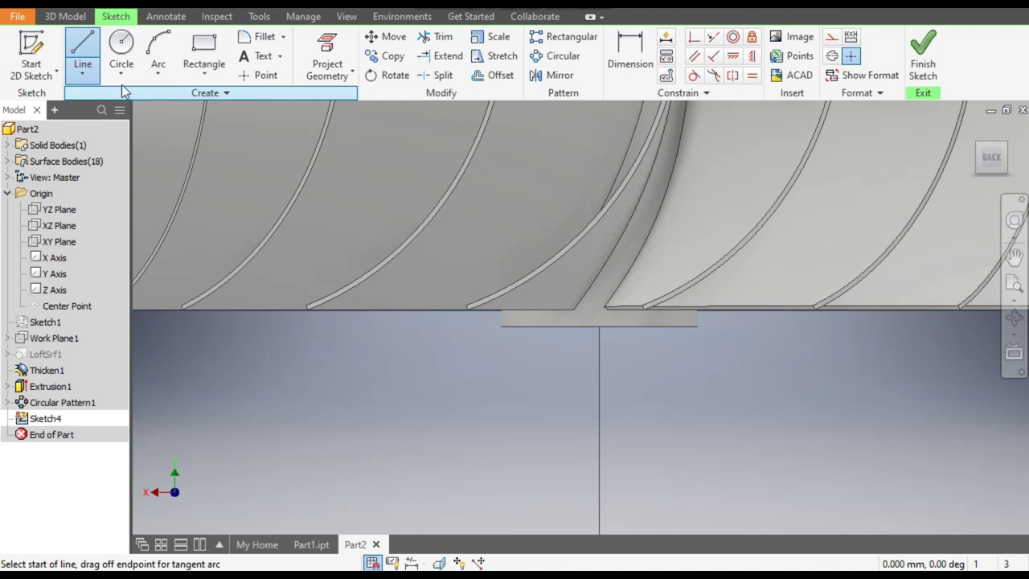
{"action": "left_click", "coordinate": [204, 50]}
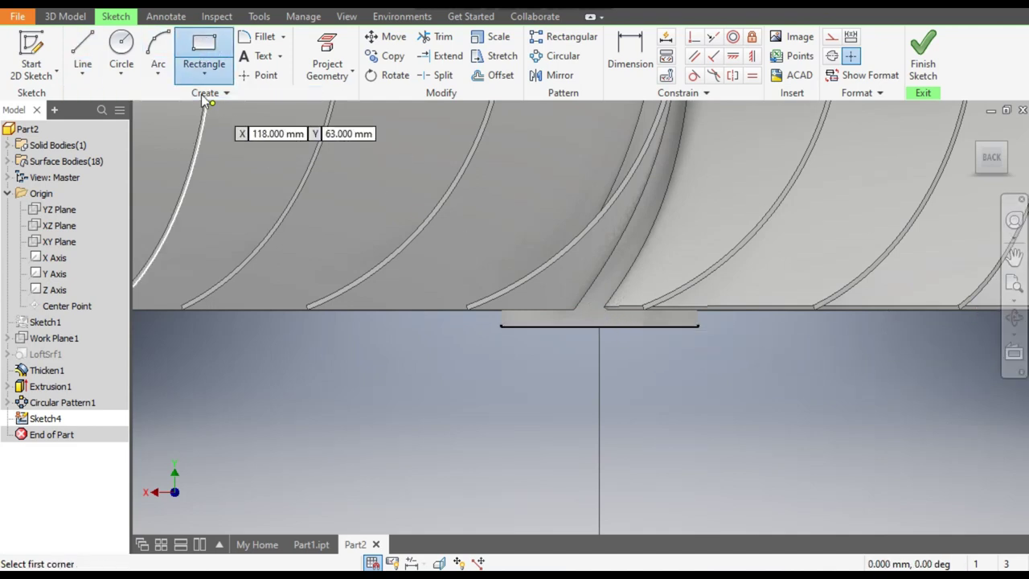
{"action": "left_click", "coordinate": [205, 72]}
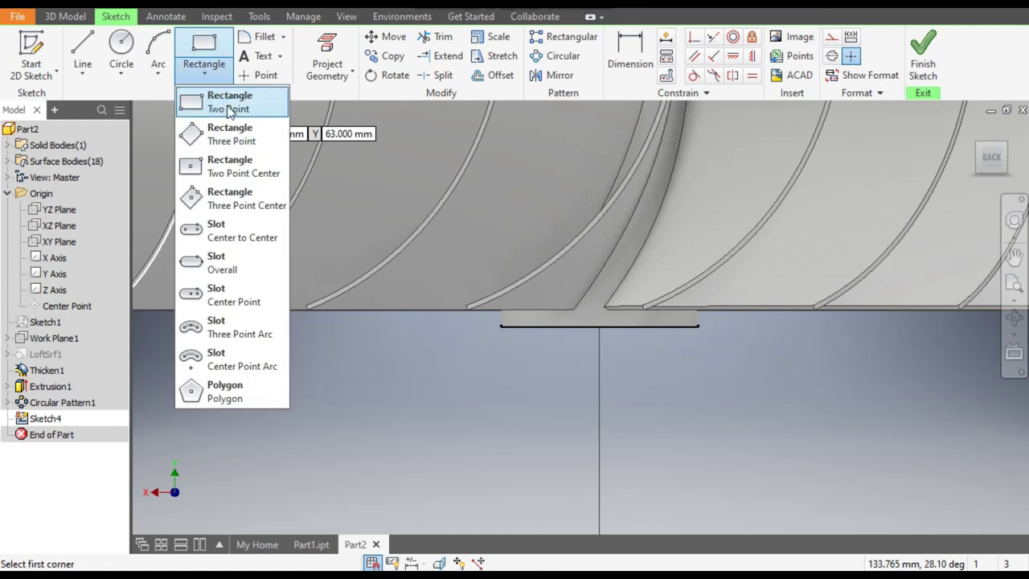
{"action": "left_click", "coordinate": [228, 102]}
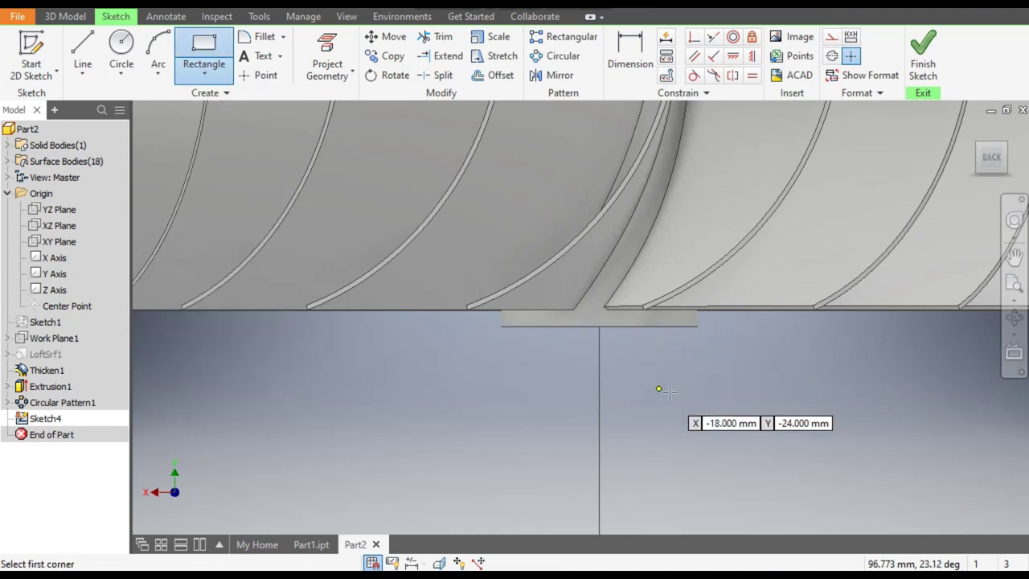
{"action": "left_click", "coordinate": [599, 310]}
{"action": "scroll", "coordinate": [616, 341], "scroll_direction": "down", "scroll_amount": 3}
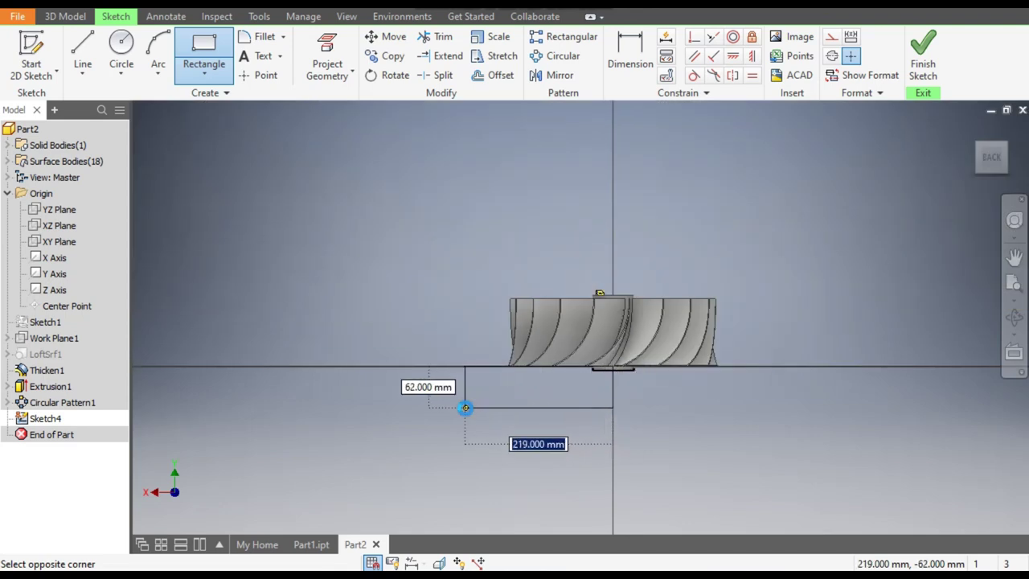
{"action": "left_click", "coordinate": [465, 407]}
{"action": "scroll", "coordinate": [555, 414], "scroll_direction": "up", "scroll_amount": 3}
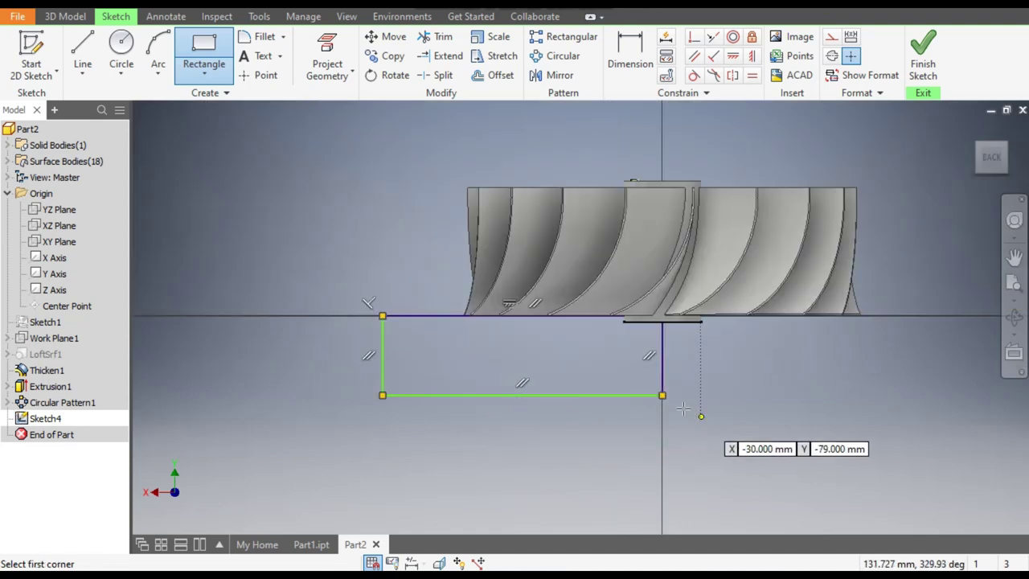
{"action": "left_click", "coordinate": [662, 433]}
{"action": "left_click", "coordinate": [504, 434]}
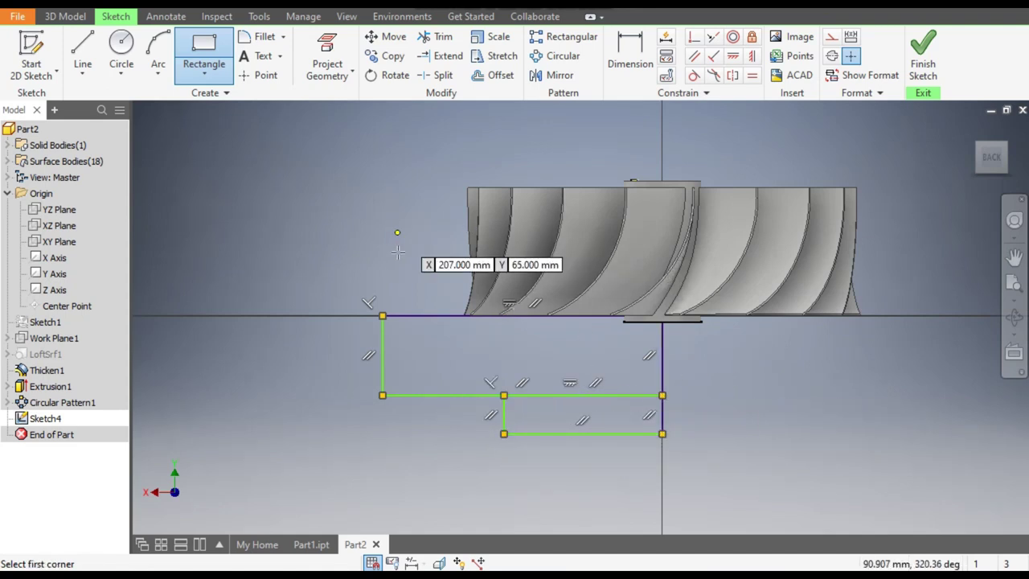
{"action": "left_click", "coordinate": [643, 52]}
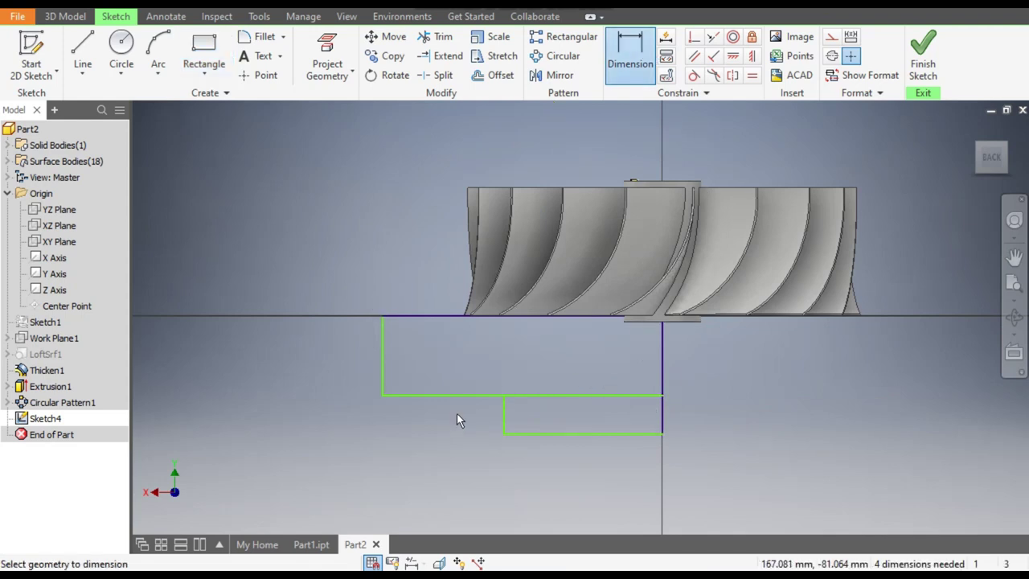
Dimension the upper rectangle's width to 160 and the lower step's width to 45
{"action": "left_click", "coordinate": [482, 395]}
{"action": "left_click", "coordinate": [507, 364]}
{"action": "type", "text": "160"}
{"action": "key", "text": "Return"}
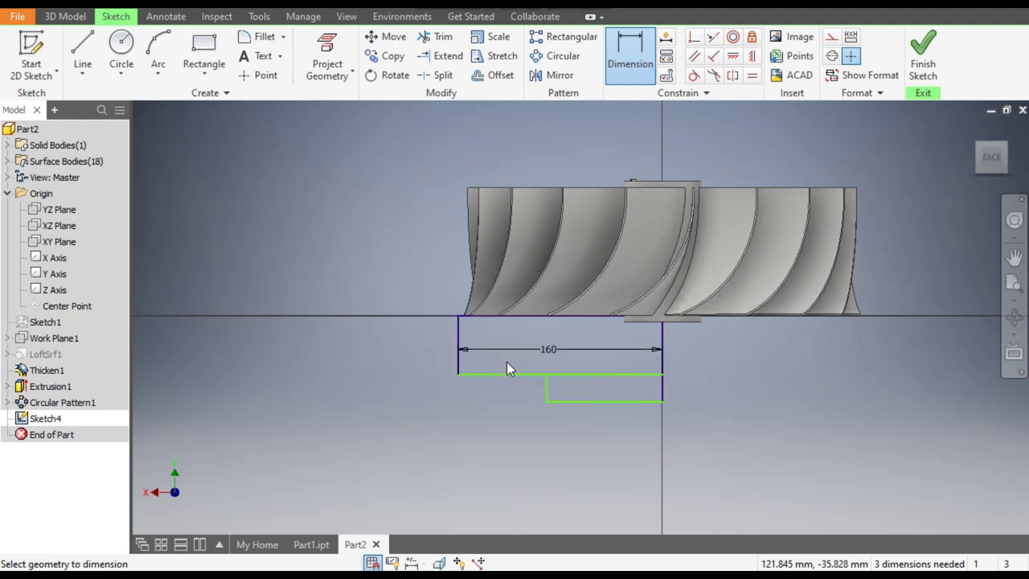
{"action": "scroll", "coordinate": [590, 354], "scroll_direction": "down", "scroll_amount": 3}
{"action": "left_click", "coordinate": [635, 446]}
{"action": "left_click", "coordinate": [636, 464]}
{"action": "type", "text": "45"}
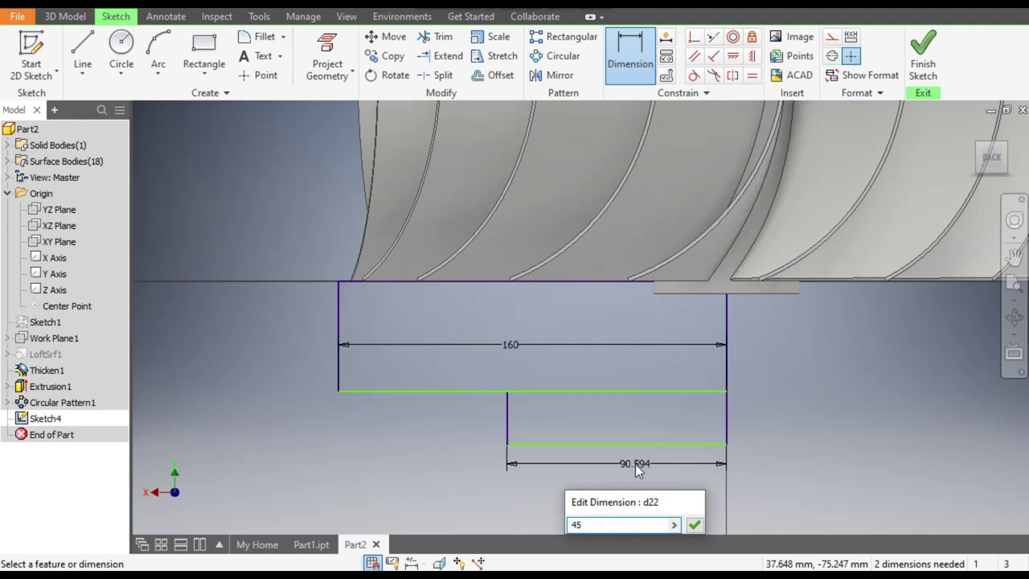
{"action": "key", "text": "Return"}
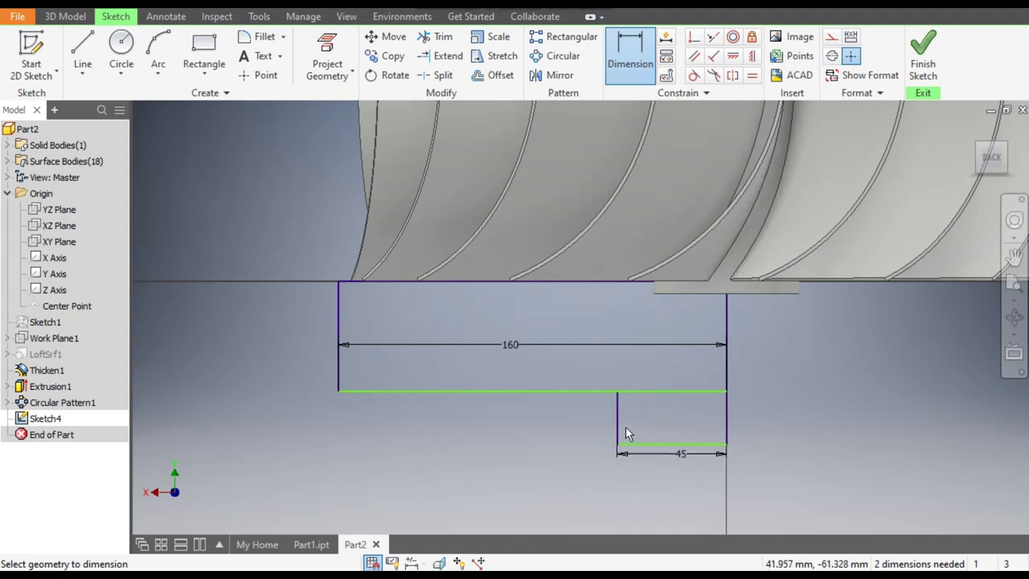
Set the step height to 40 and the profile's left-edge height to 30
{"action": "left_click", "coordinate": [593, 419]}
{"action": "type", "text": "40"}
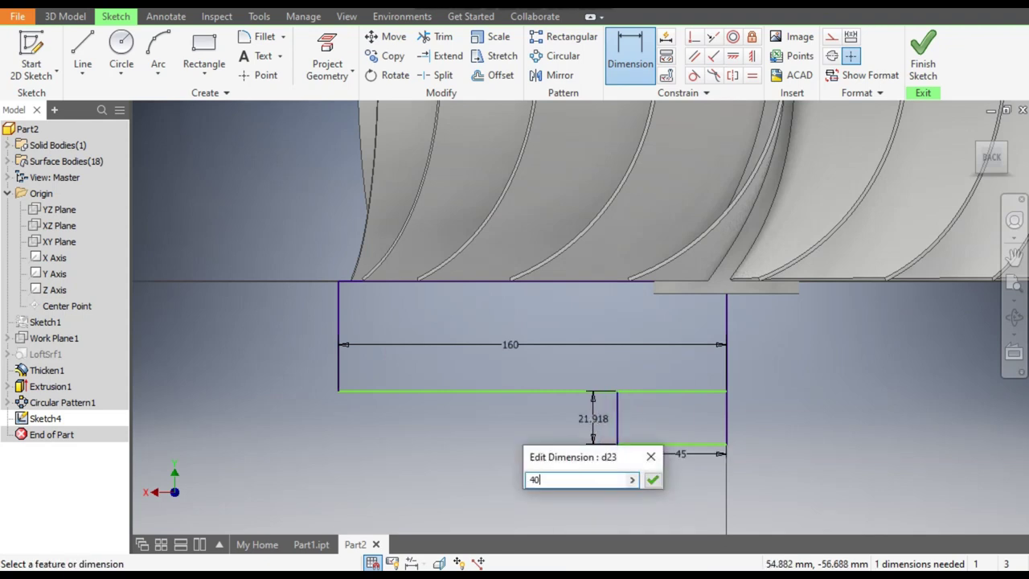
{"action": "key", "text": "Return"}
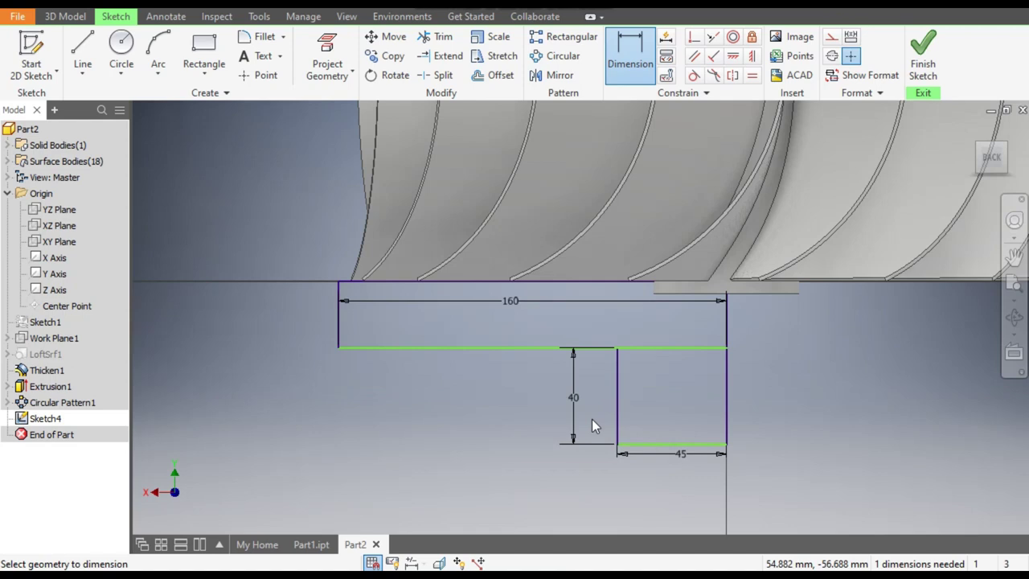
{"action": "left_click", "coordinate": [337, 333]}
{"action": "left_click", "coordinate": [292, 329]}
{"action": "type", "text": "30"}
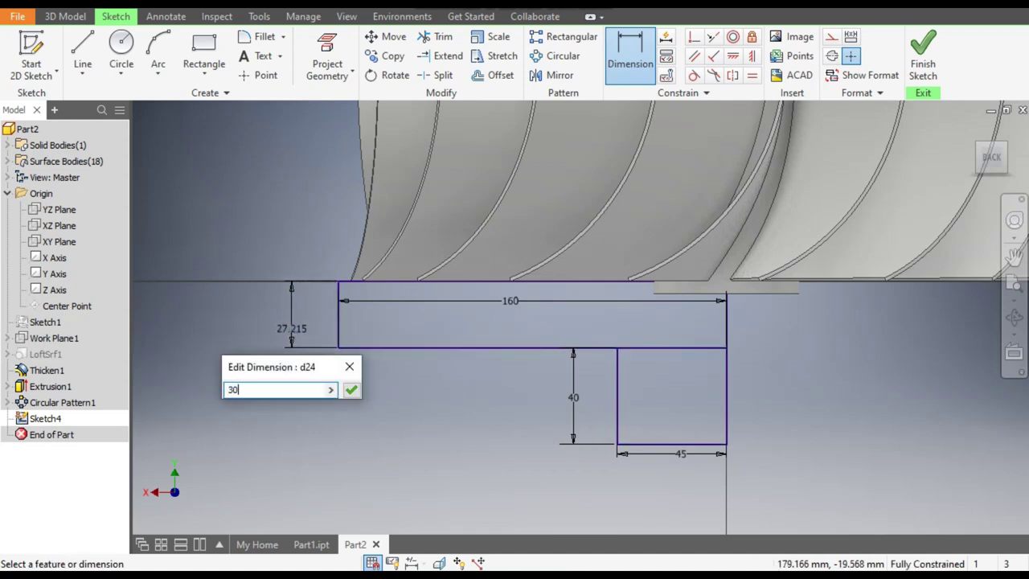
{"action": "key", "text": "Return"}
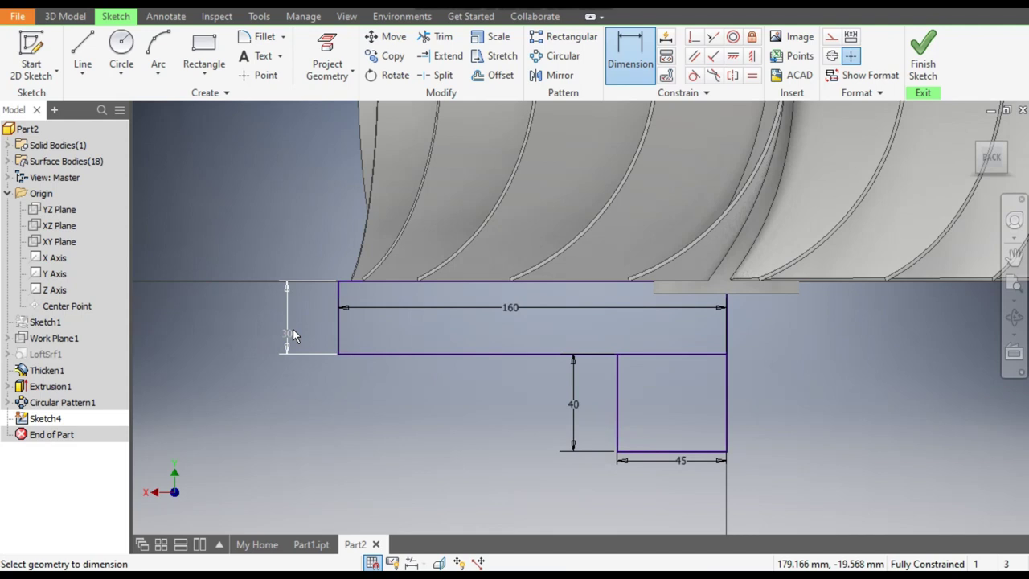
{"action": "scroll", "coordinate": [534, 414], "scroll_direction": "down", "scroll_amount": 2}
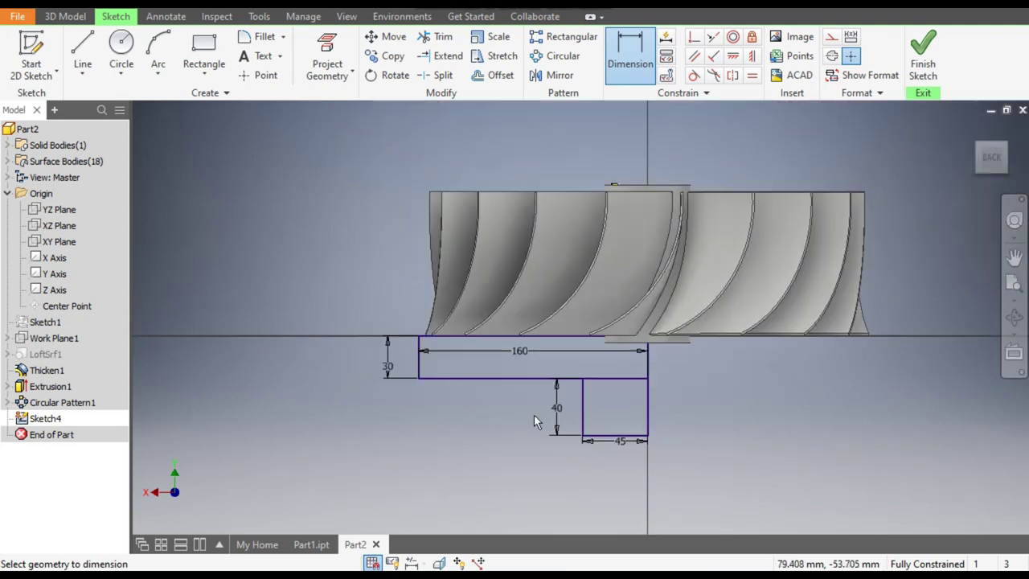
{"action": "middle_click_drag", "start_coordinate": [534, 414], "coordinate": [541, 420]}
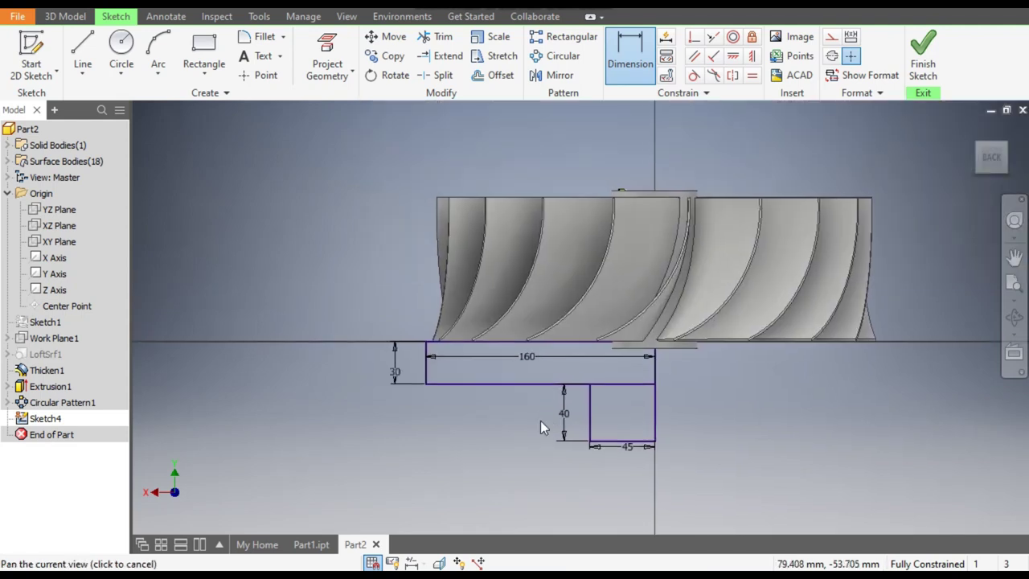
{"action": "left_click", "coordinate": [66, 16]}
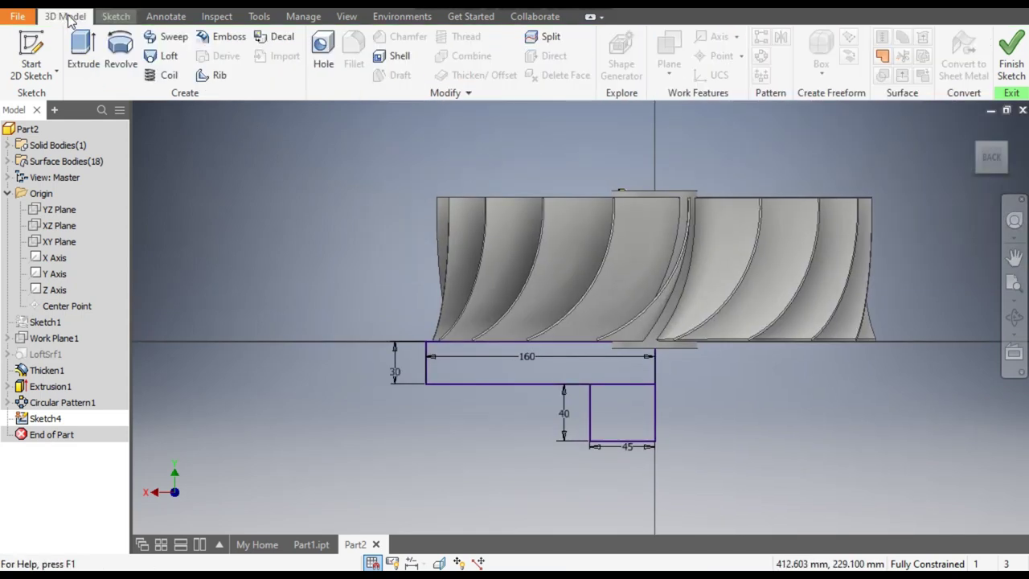
Revolve the stepped Sketch4 profile a full turn around its right vertical edge
{"action": "left_click", "coordinate": [127, 46]}
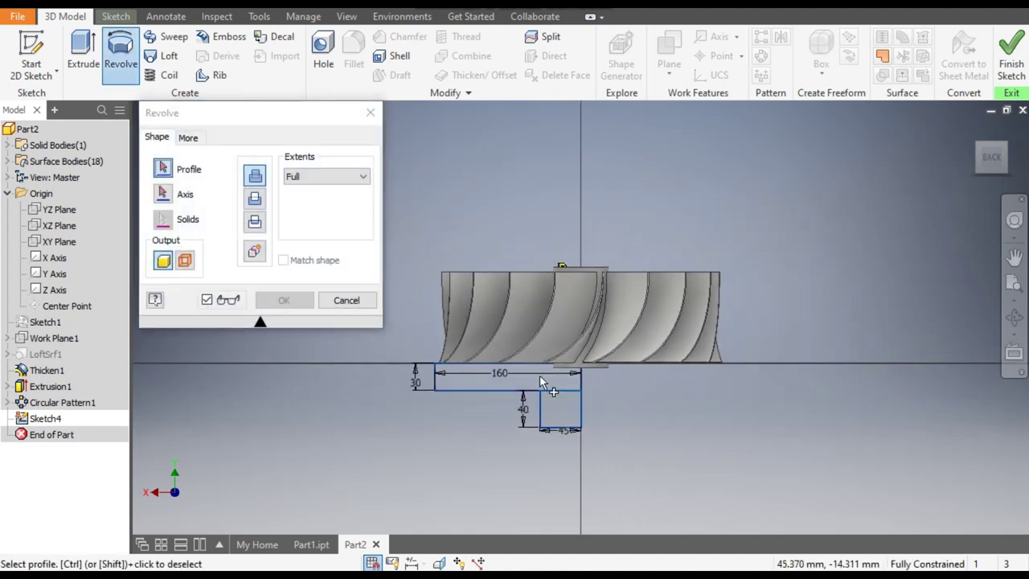
{"action": "left_click", "coordinate": [540, 378]}
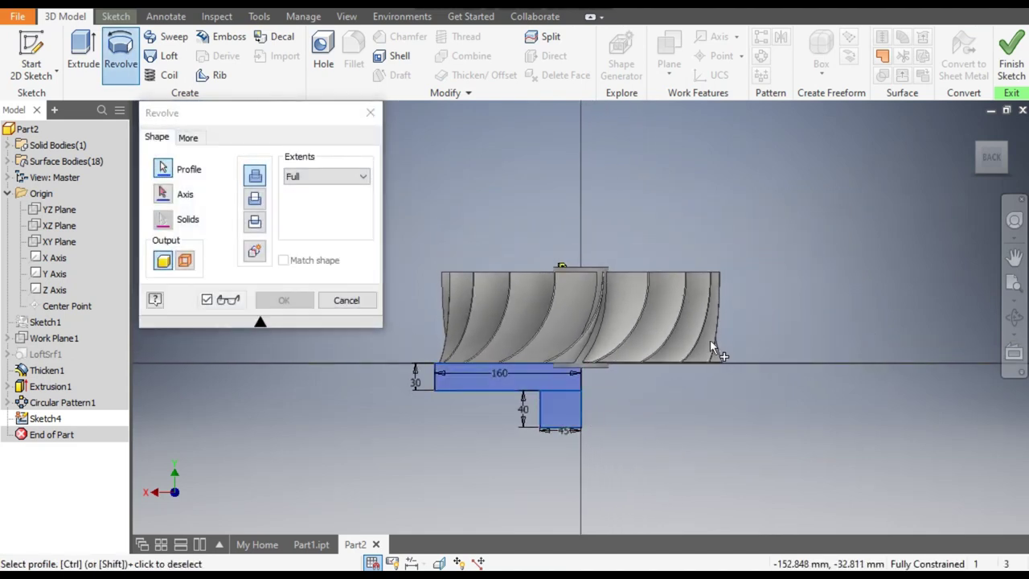
{"action": "left_click", "coordinate": [170, 198]}
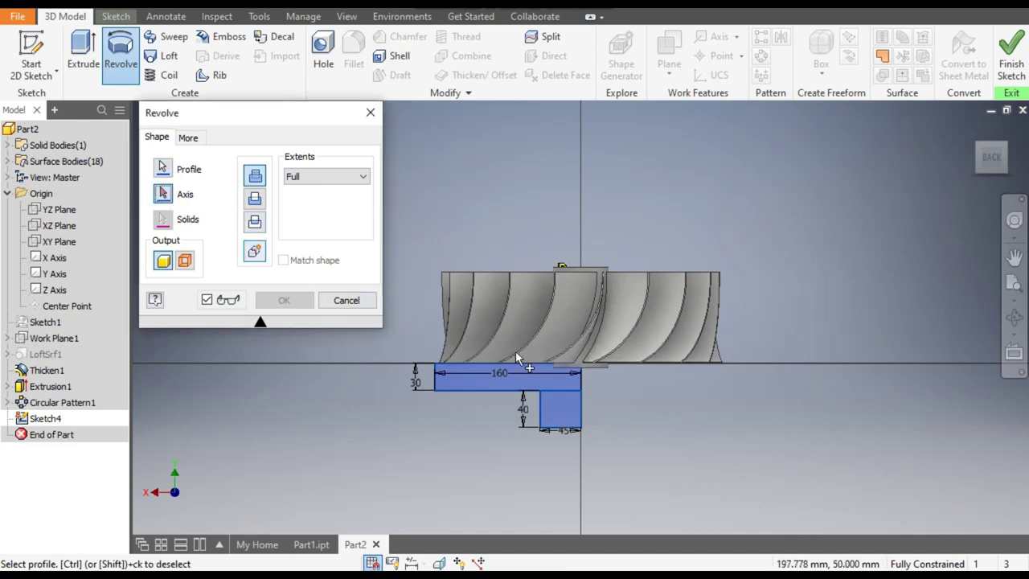
{"action": "scroll", "coordinate": [591, 391], "scroll_direction": "up", "scroll_amount": 3}
{"action": "left_click", "coordinate": [574, 400]}
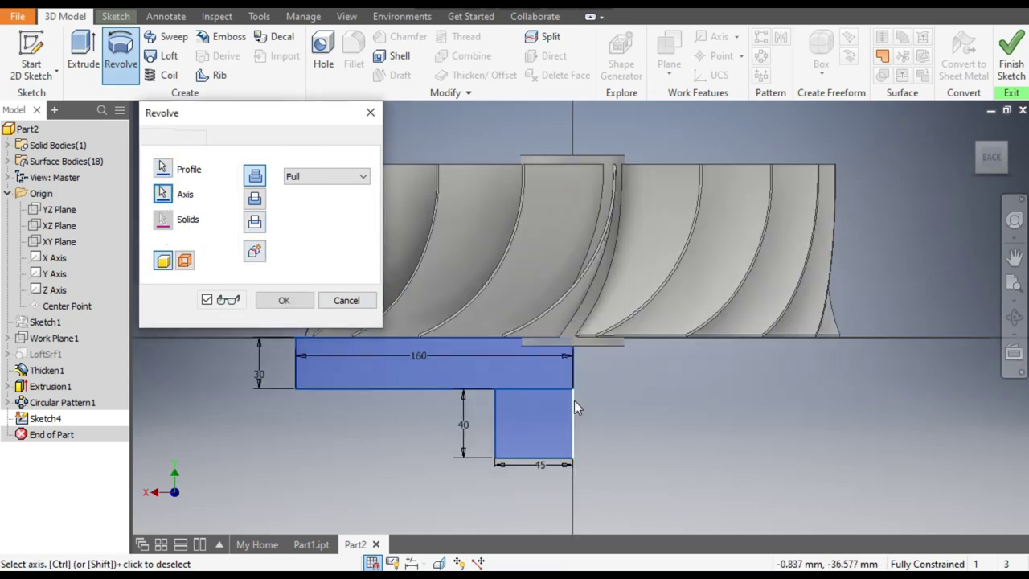
{"action": "scroll", "coordinate": [592, 344], "scroll_direction": "up", "scroll_amount": 3}
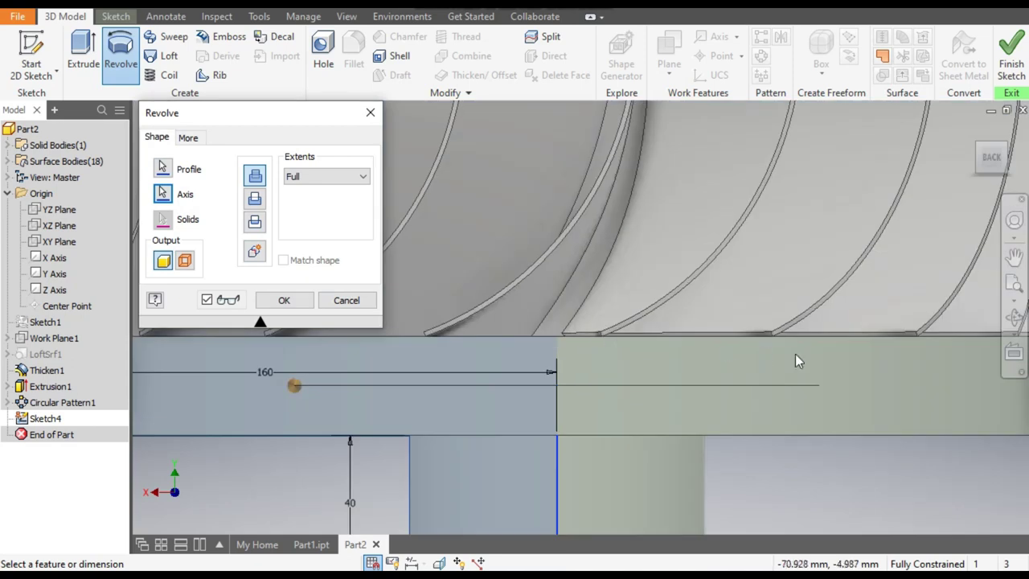
{"action": "scroll", "coordinate": [677, 355], "scroll_direction": "down", "scroll_amount": 3}
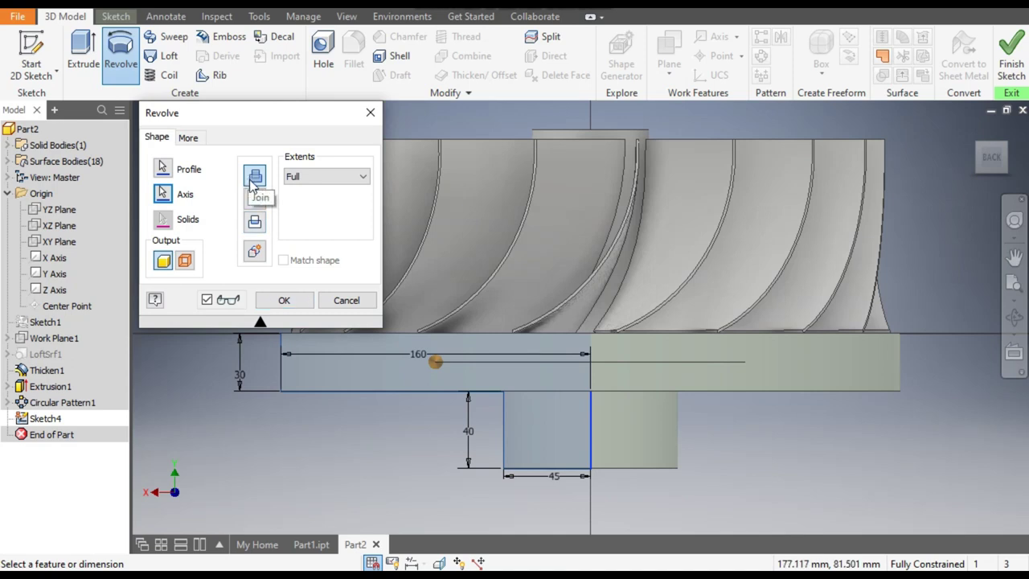
{"action": "left_click", "coordinate": [284, 300]}
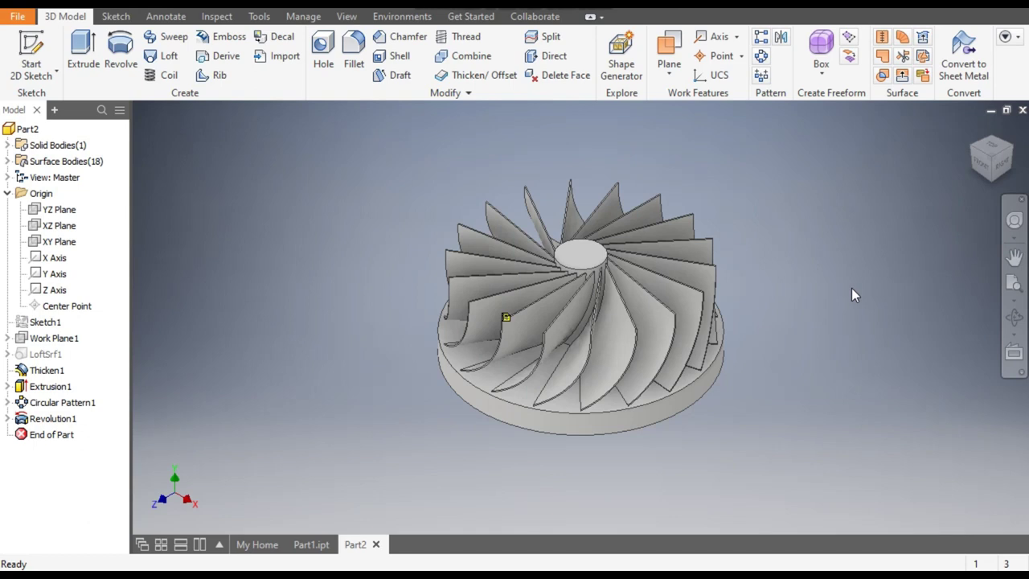
Start a new sketch on the XY Plane and switch the visual style to wireframe
{"action": "left_click", "coordinate": [32, 64]}
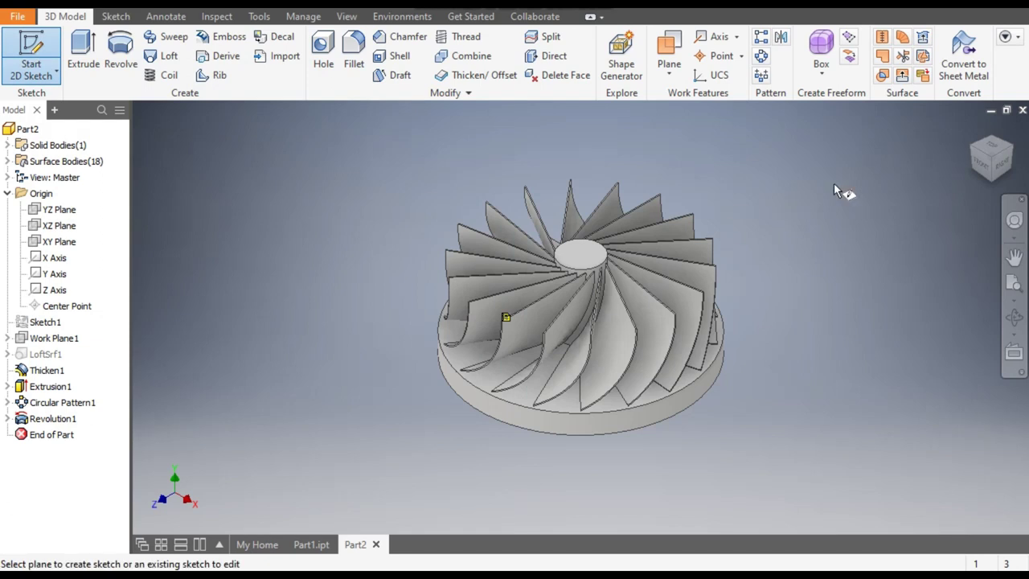
{"action": "left_click", "coordinate": [63, 243]}
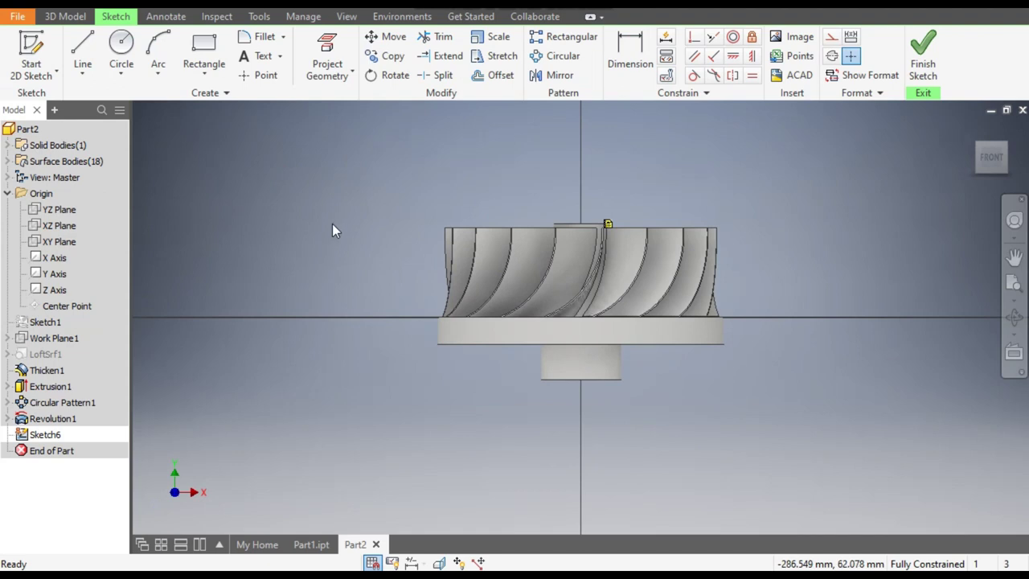
{"action": "left_click", "coordinate": [348, 18]}
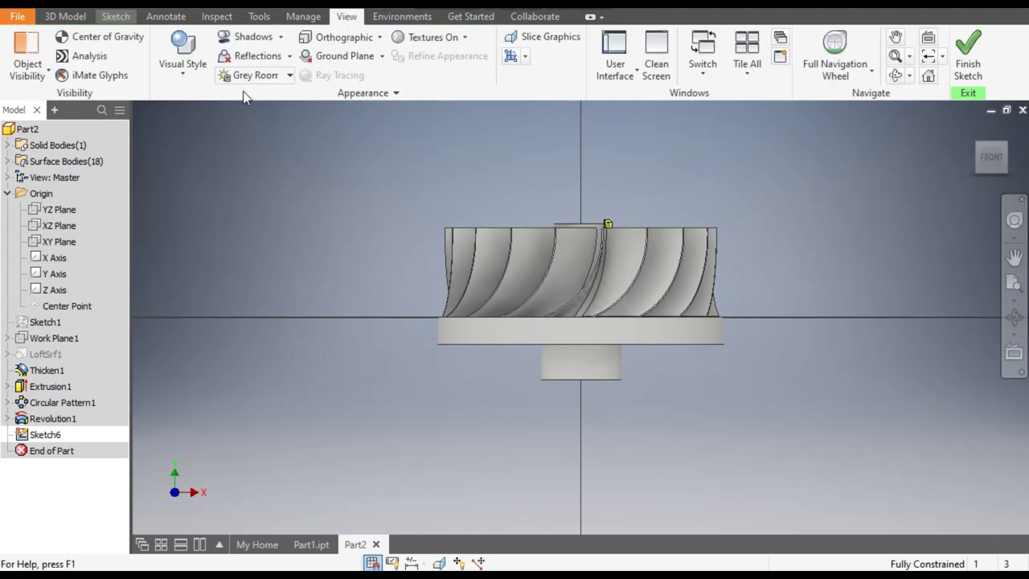
{"action": "left_click", "coordinate": [175, 75]}
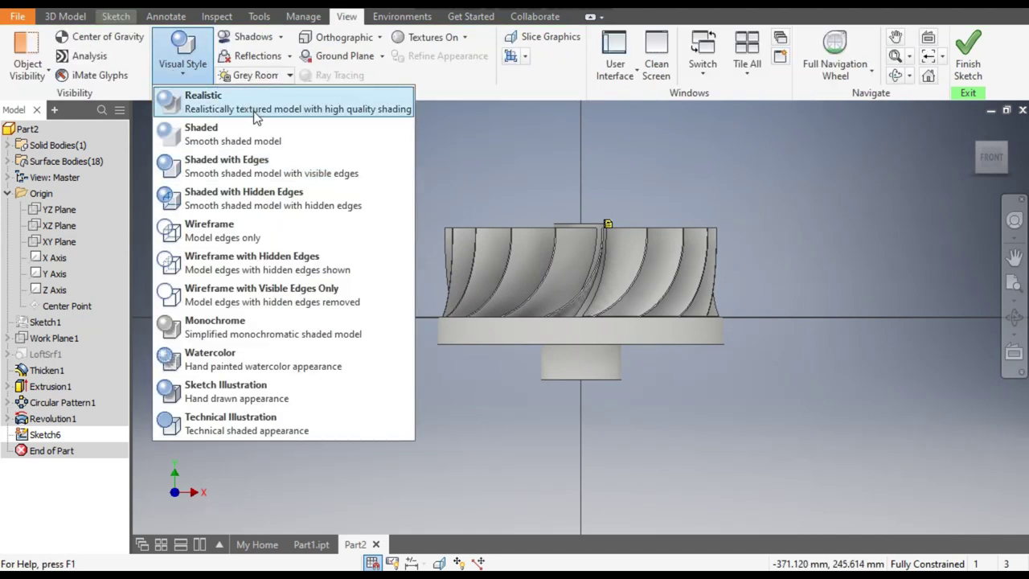
{"action": "left_click", "coordinate": [237, 232]}
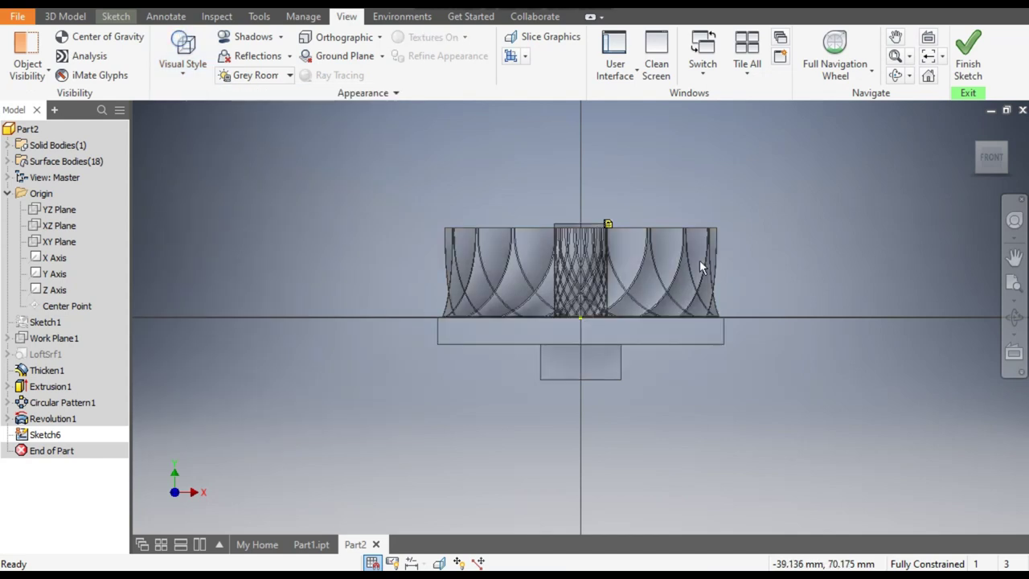
{"action": "scroll", "coordinate": [621, 248], "scroll_direction": "up", "scroll_amount": 3}
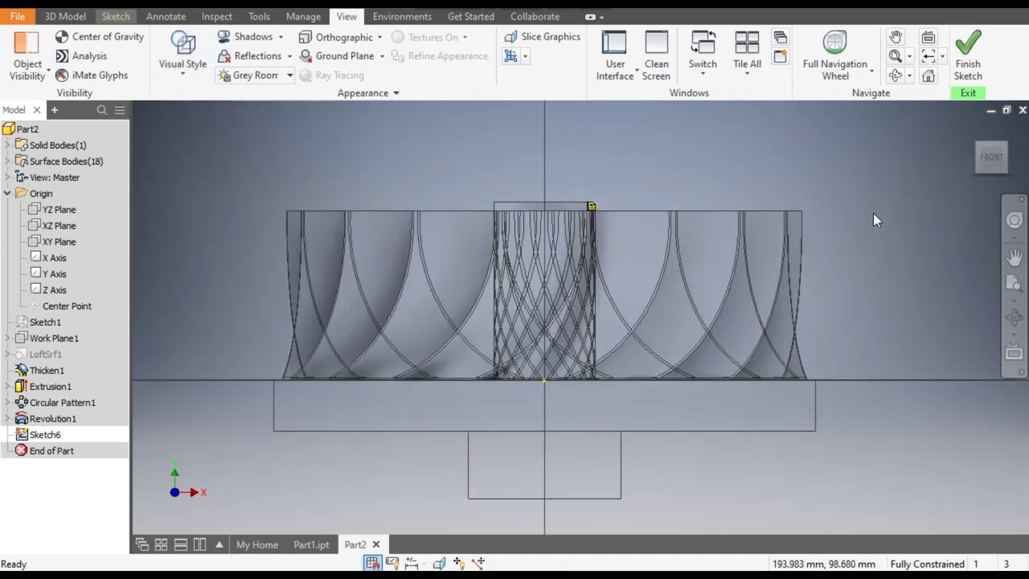
{"action": "left_click", "coordinate": [121, 17]}
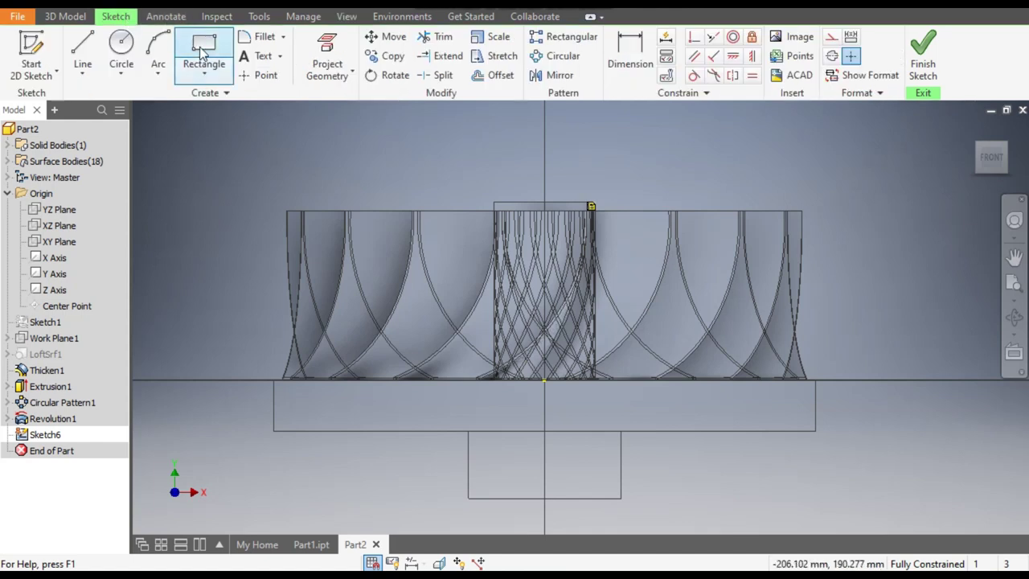
Draw a two-point rectangle above the blades and dimension it 160 wide by 20 high
{"action": "left_click", "coordinate": [206, 73]}
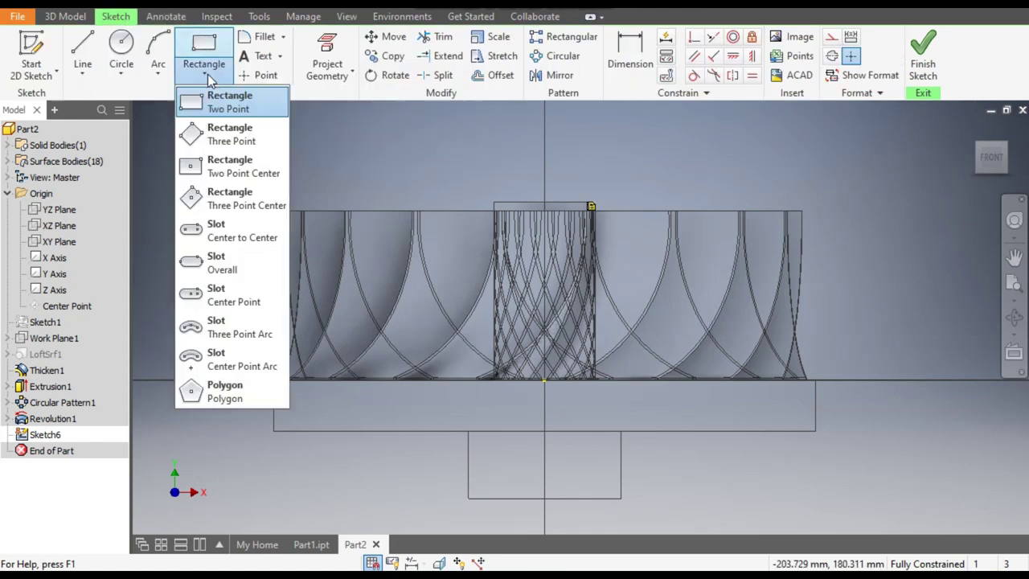
{"action": "left_click", "coordinate": [241, 111]}
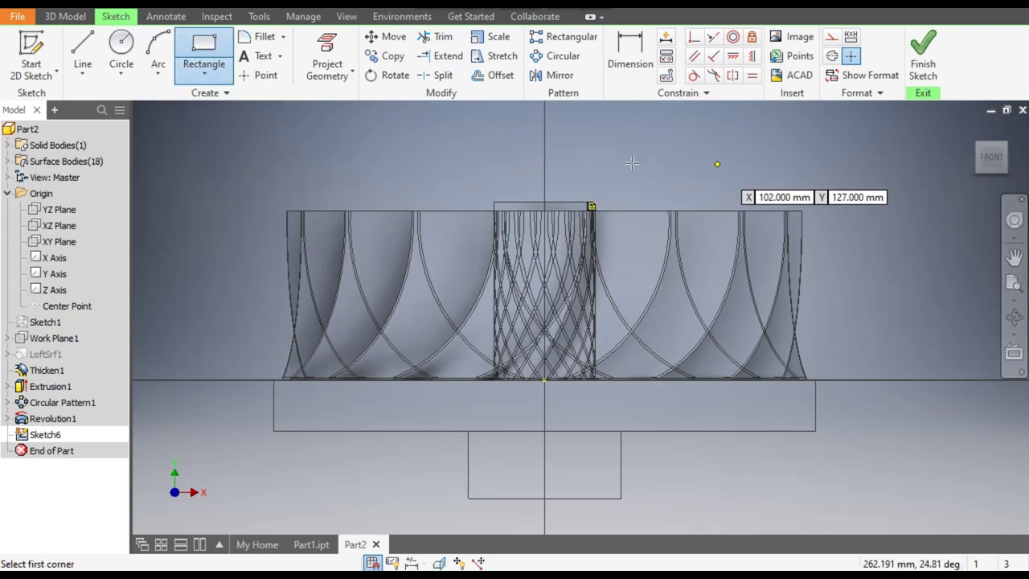
{"action": "left_click", "coordinate": [546, 152]}
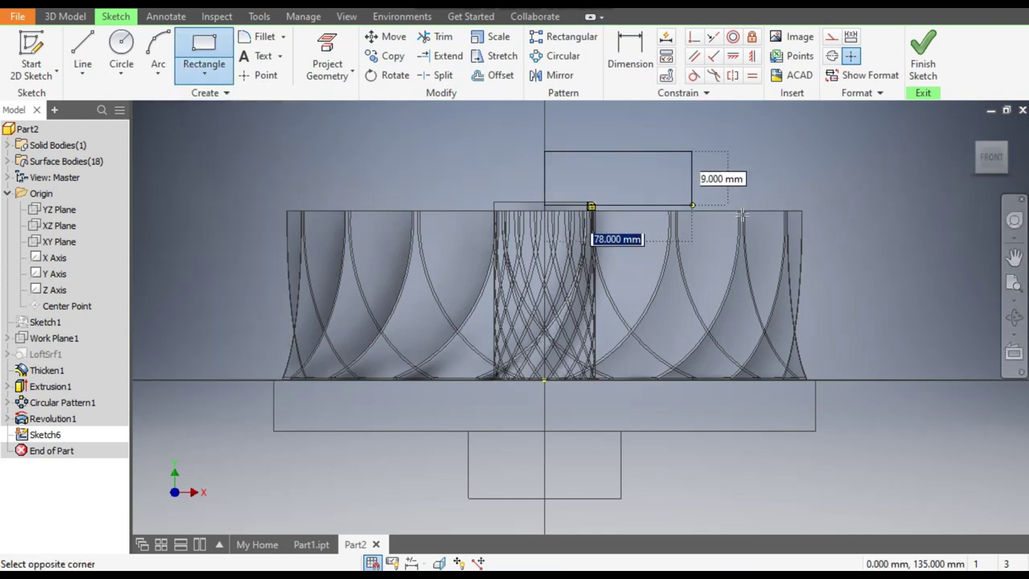
{"action": "left_click", "coordinate": [830, 241]}
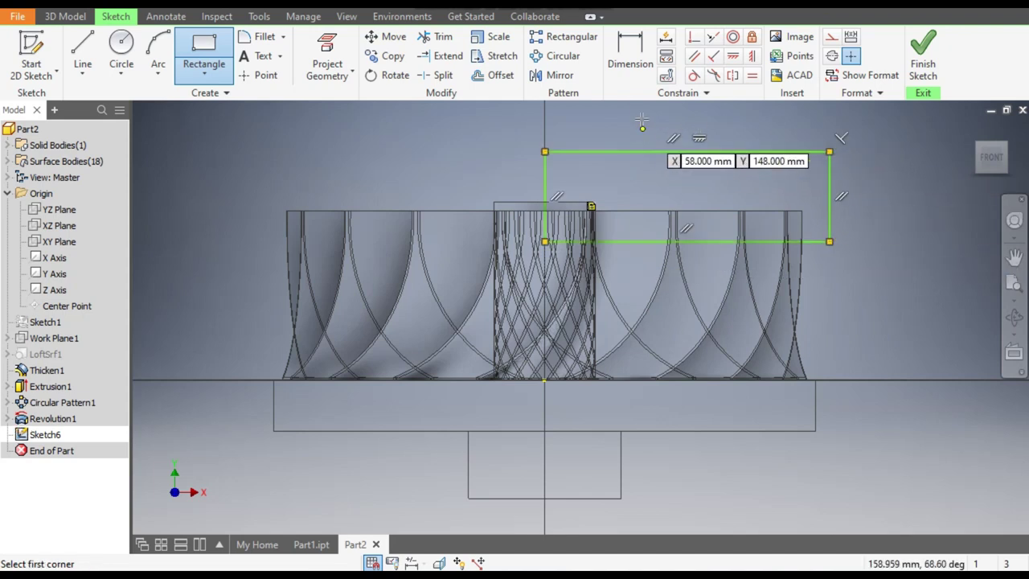
{"action": "key", "text": "d"}
{"action": "left_click", "coordinate": [660, 153]}
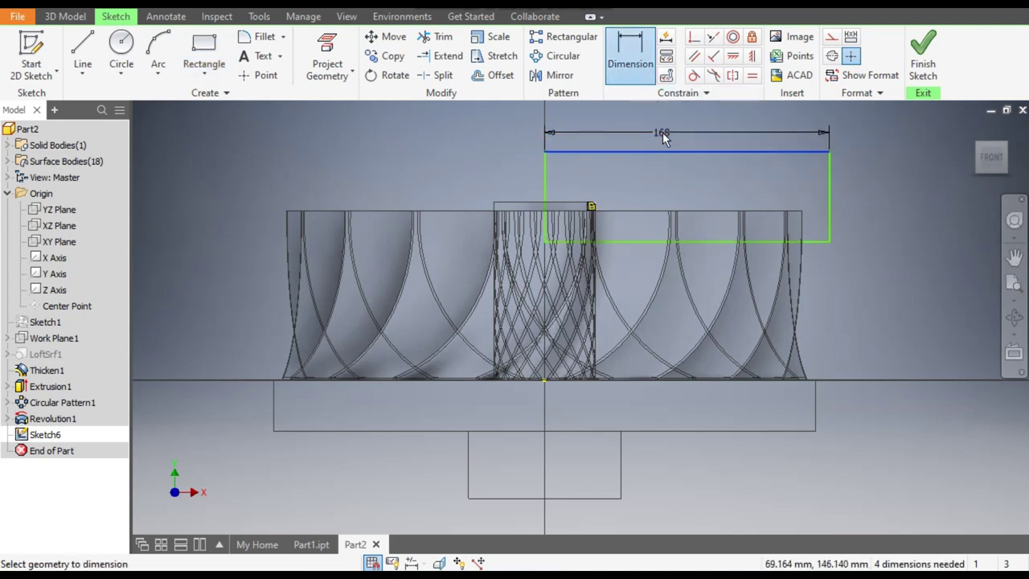
{"action": "left_click", "coordinate": [662, 132]}
{"action": "type", "text": "160"}
{"action": "key", "text": "Return"}
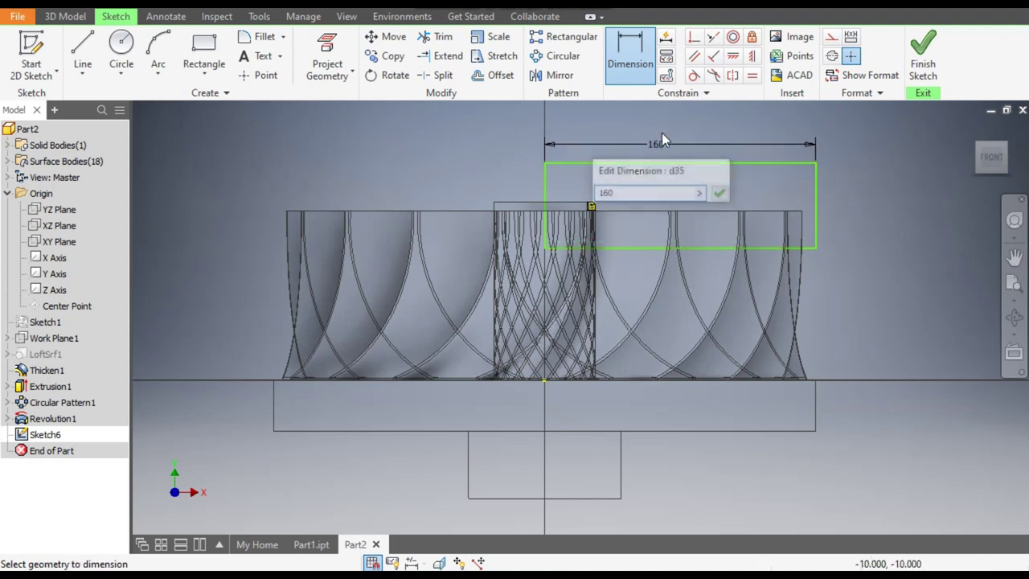
{"action": "left_click", "coordinate": [816, 205]}
{"action": "left_click", "coordinate": [849, 212]}
{"action": "type", "text": "20"}
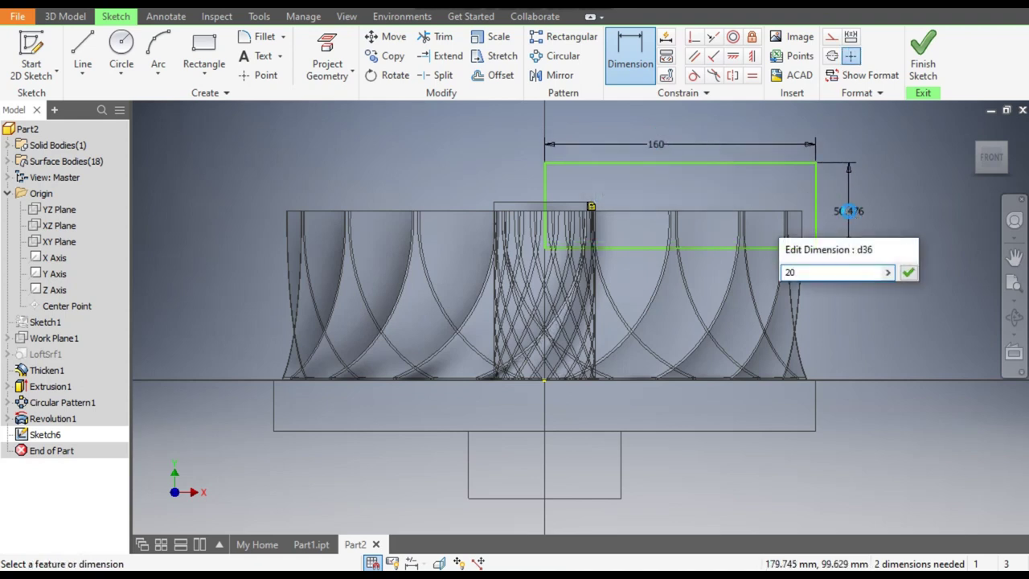
{"action": "key", "text": "Return"}
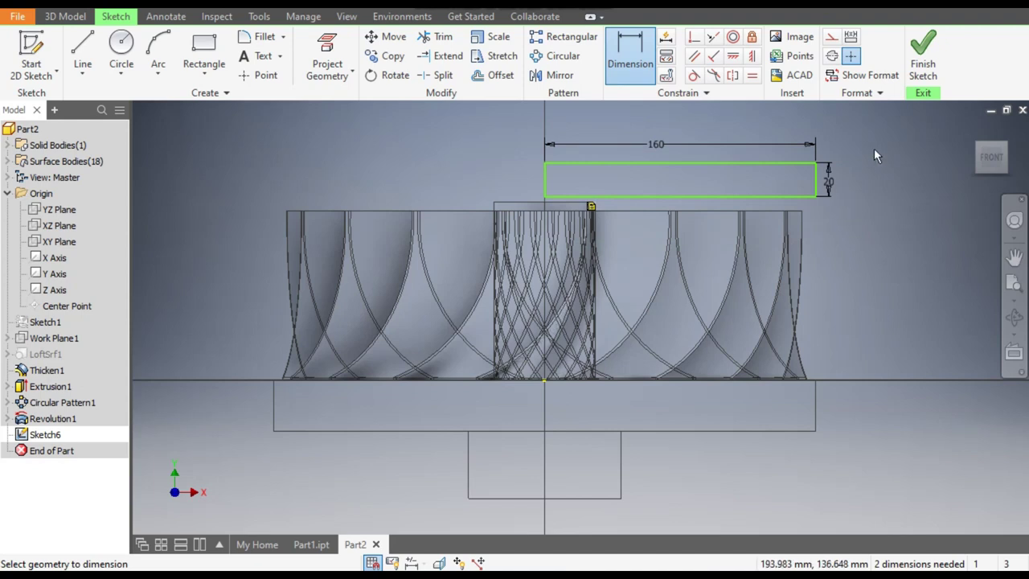
Constrain the rectangle's corner vertically in line with the sketch origin
{"action": "left_click", "coordinate": [752, 58]}
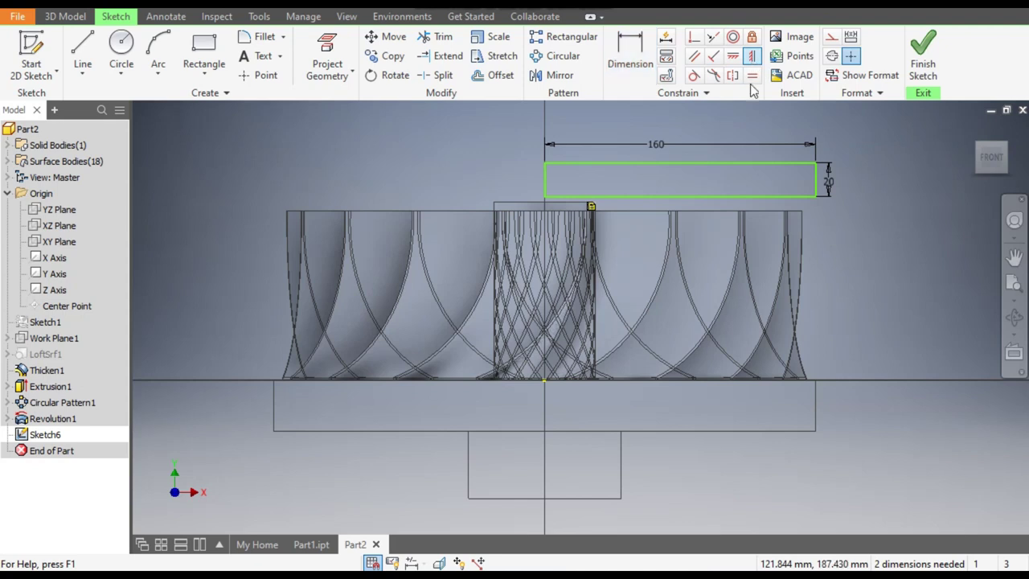
{"action": "scroll", "coordinate": [546, 381], "scroll_direction": "up", "scroll_amount": 2}
{"action": "scroll", "coordinate": [545, 381], "scroll_direction": "up", "scroll_amount": 2}
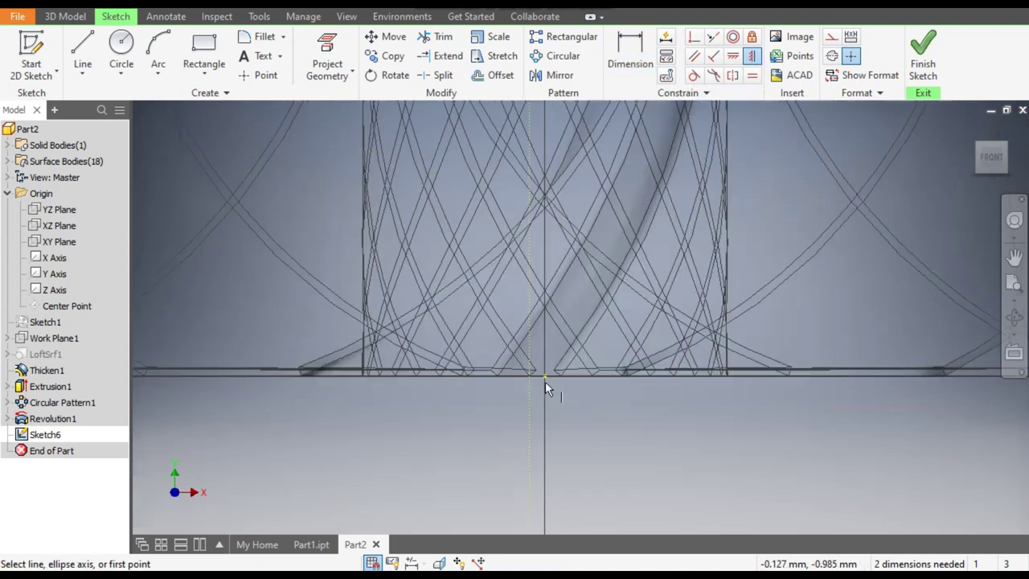
{"action": "left_click", "coordinate": [544, 377]}
{"action": "scroll", "coordinate": [553, 422], "scroll_direction": "down", "scroll_amount": 3}
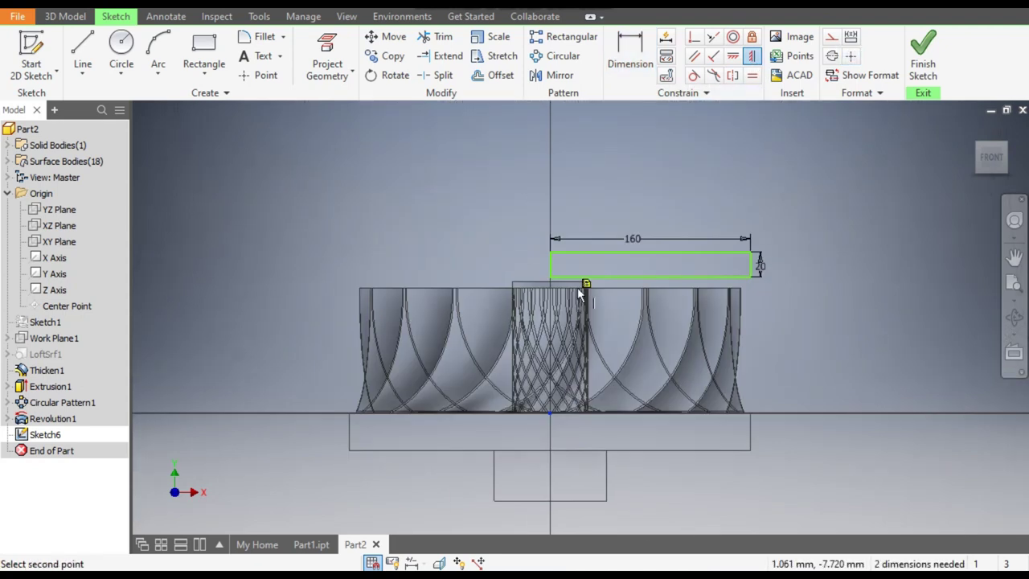
{"action": "left_click", "coordinate": [552, 254]}
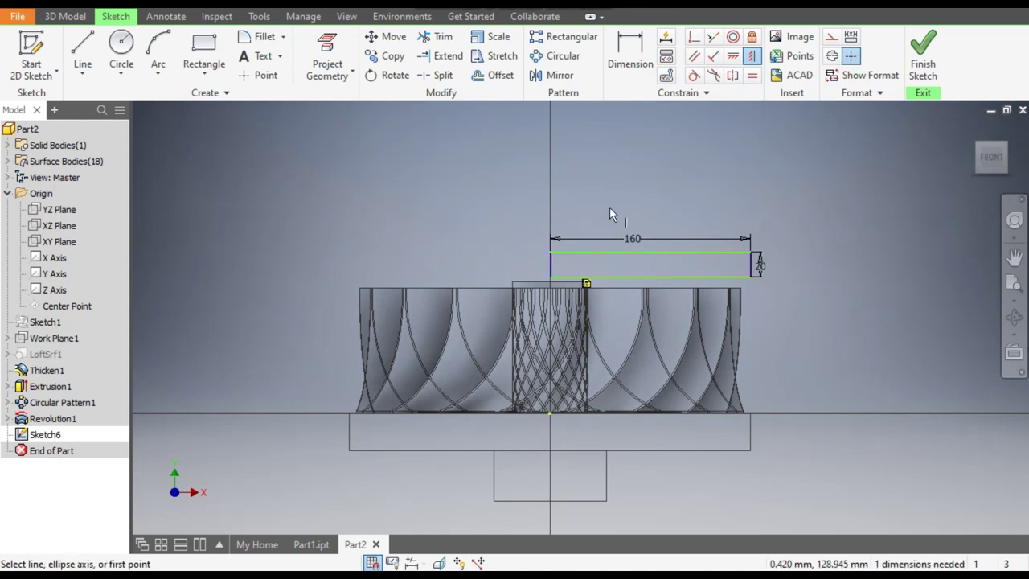
{"action": "key", "text": "Escape"}
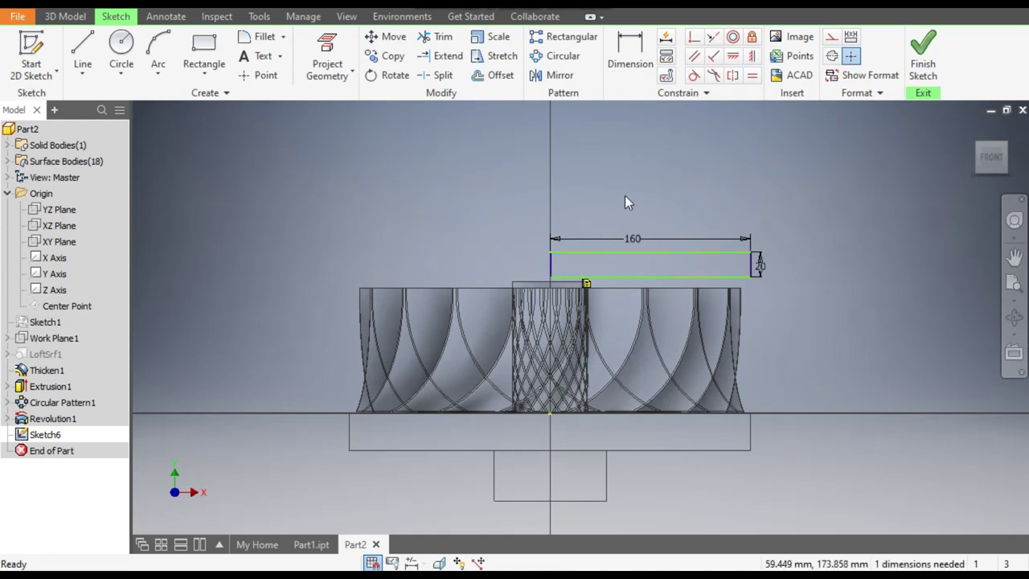
Dimension the rectangle's top 140 mm above the base's bottom edge
{"action": "left_click", "coordinate": [625, 53]}
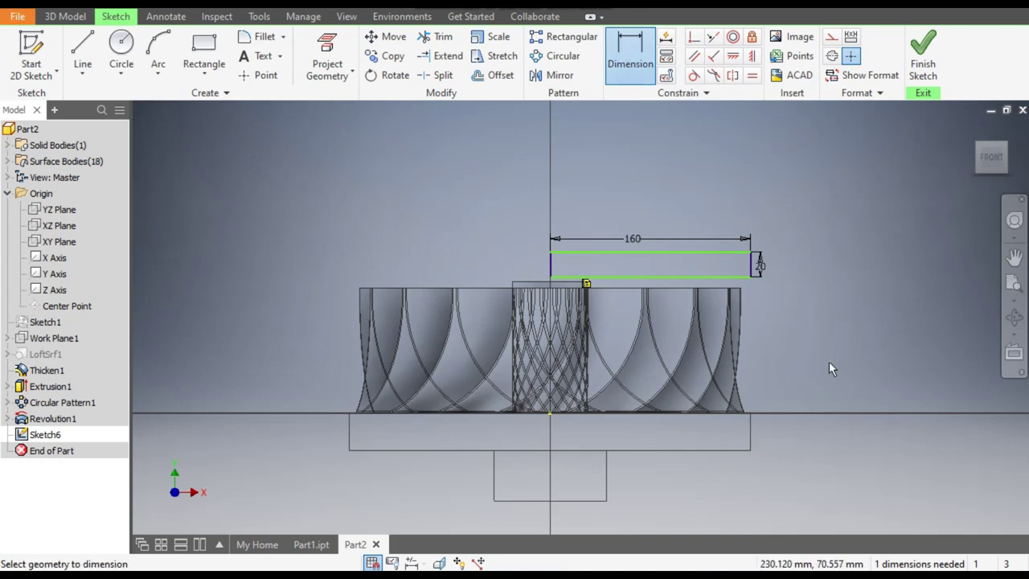
{"action": "left_click", "coordinate": [727, 449]}
{"action": "left_click", "coordinate": [693, 254]}
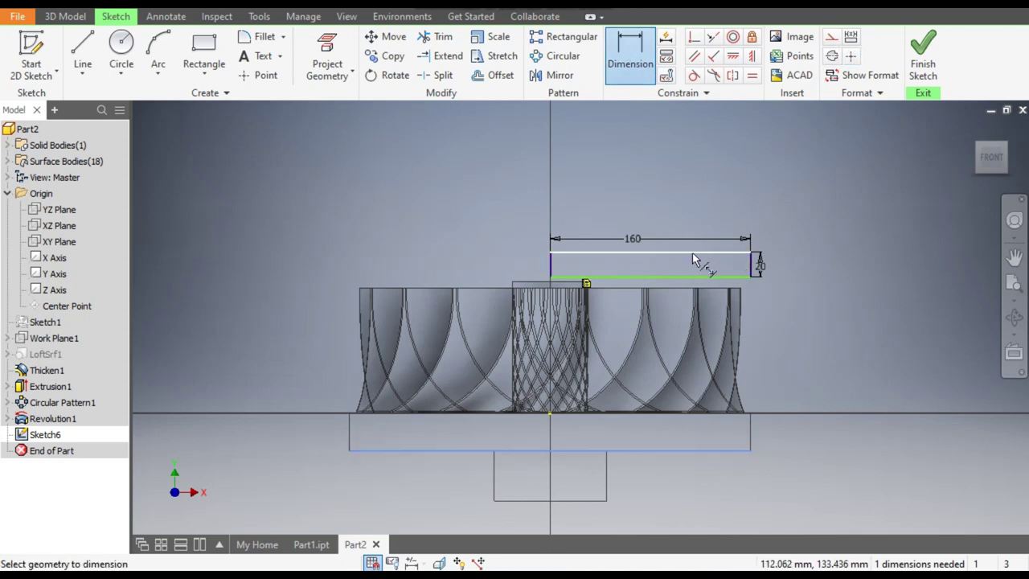
{"action": "left_click", "coordinate": [868, 318]}
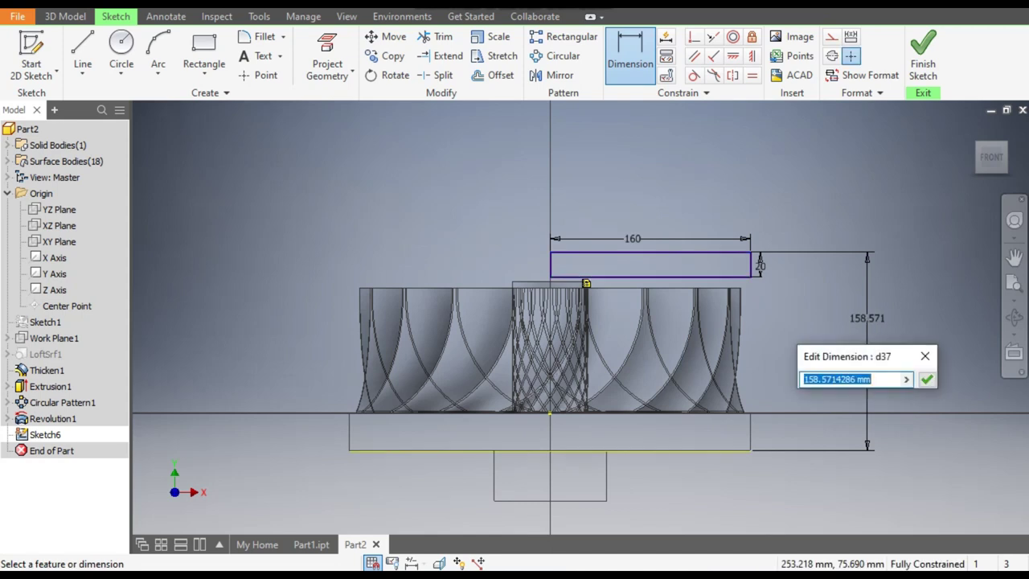
{"action": "type", "text": "140"}
{"action": "key", "text": "Return"}
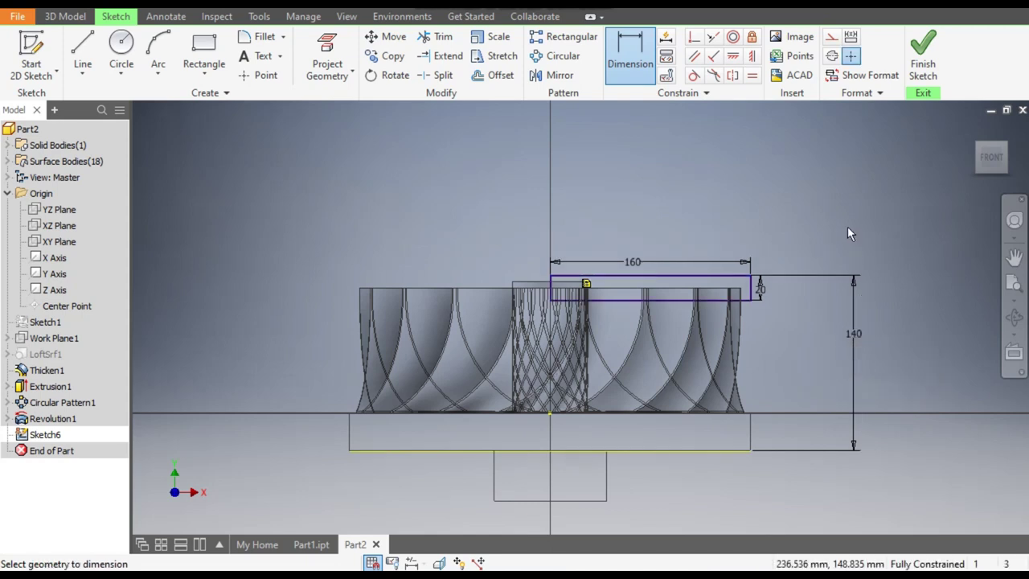
{"action": "scroll", "coordinate": [739, 362], "scroll_direction": "up", "scroll_amount": 3}
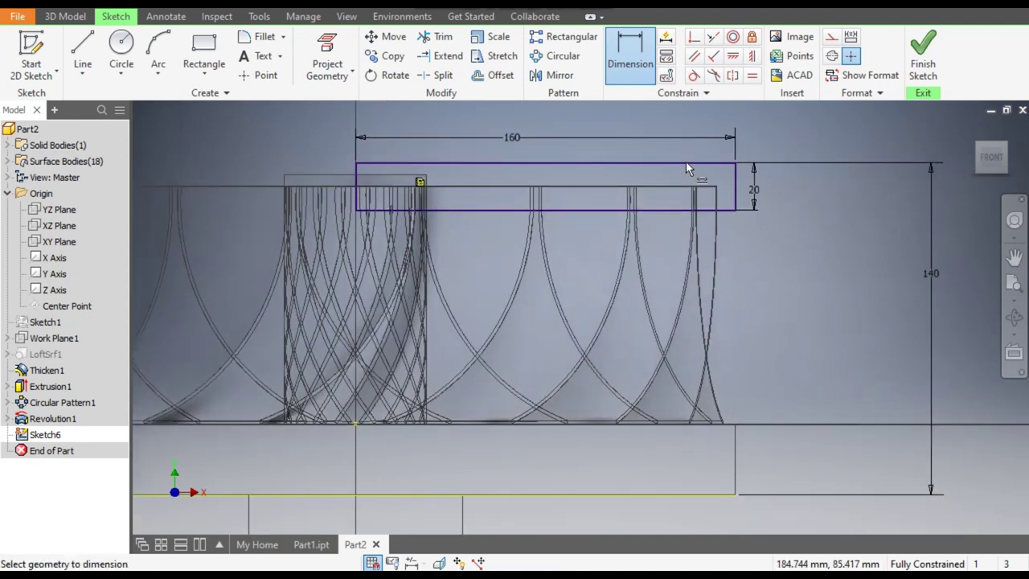
Draw a tall two-point rectangle down from the top rectangle's right end
{"action": "left_click", "coordinate": [201, 71]}
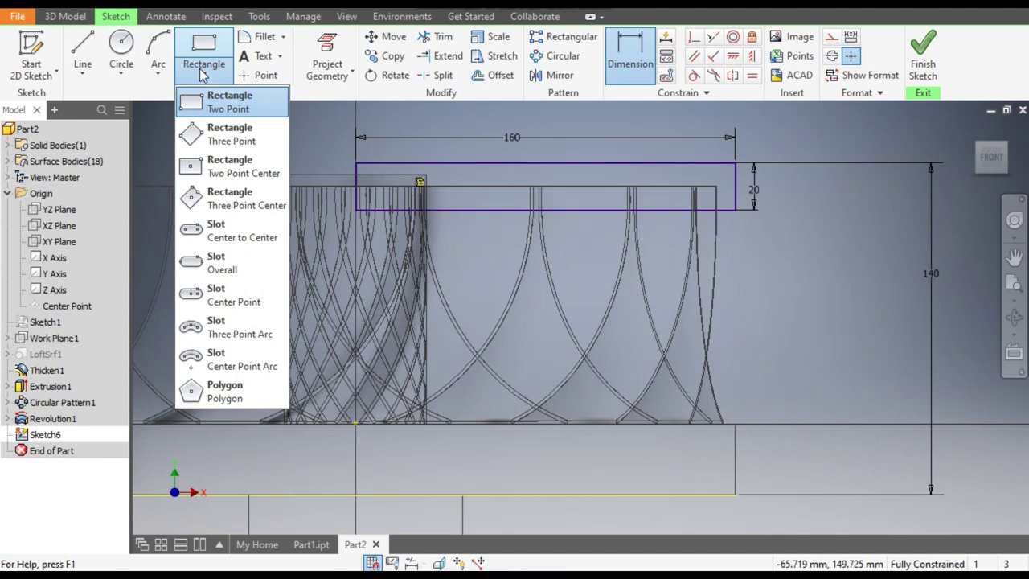
{"action": "left_click", "coordinate": [205, 101]}
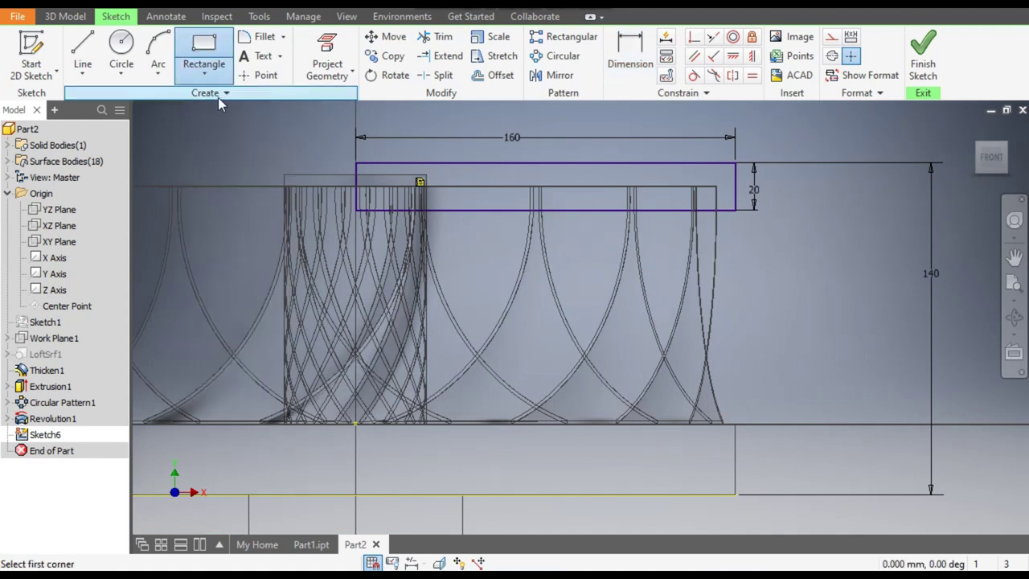
{"action": "left_click", "coordinate": [735, 211]}
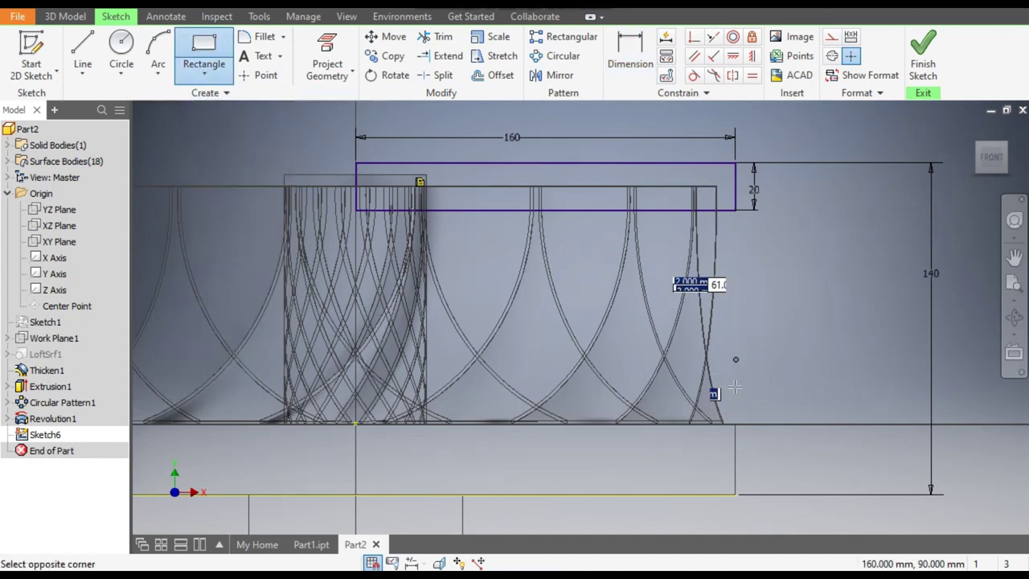
{"action": "scroll", "coordinate": [702, 427], "scroll_direction": "up", "scroll_amount": 3}
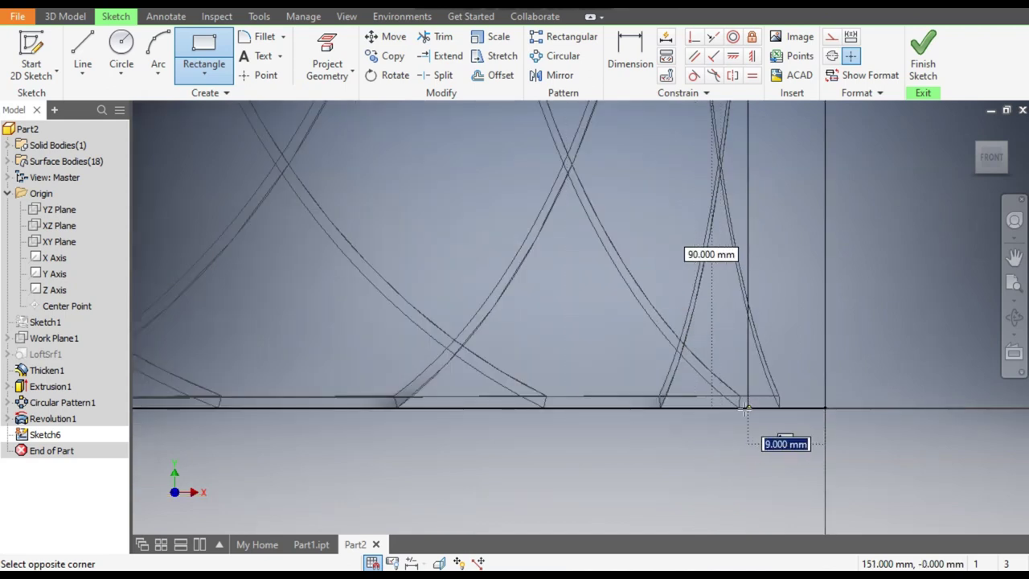
{"action": "left_click", "coordinate": [747, 408]}
{"action": "scroll", "coordinate": [748, 407], "scroll_direction": "down", "scroll_amount": 3}
{"action": "middle_click_drag", "start_coordinate": [752, 374], "coordinate": [768, 399]}
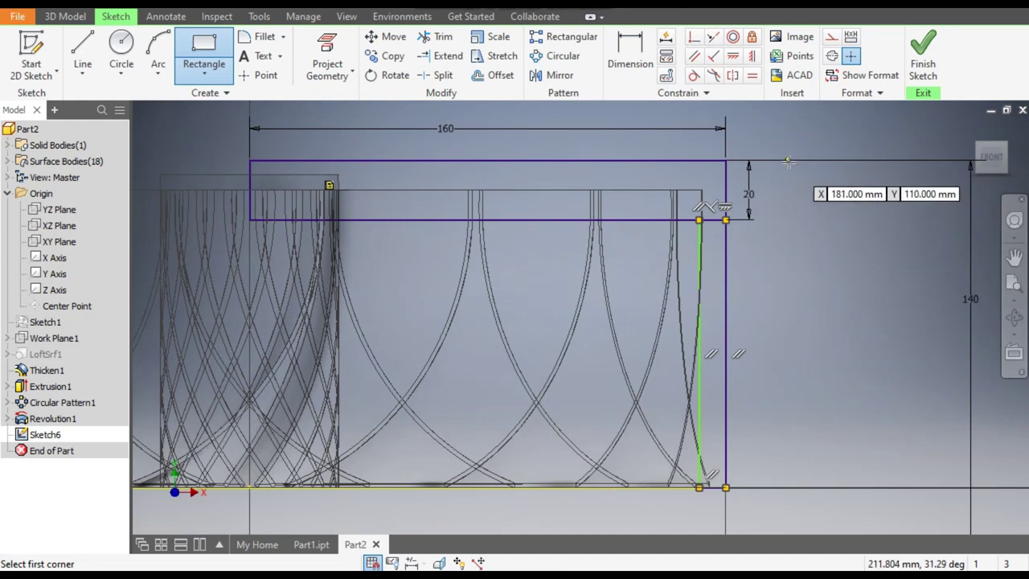
Dimension the vertical strip's width to 5 mm
{"action": "left_click", "coordinate": [636, 60]}
{"action": "left_click", "coordinate": [726, 315]}
{"action": "left_click", "coordinate": [702, 372]}
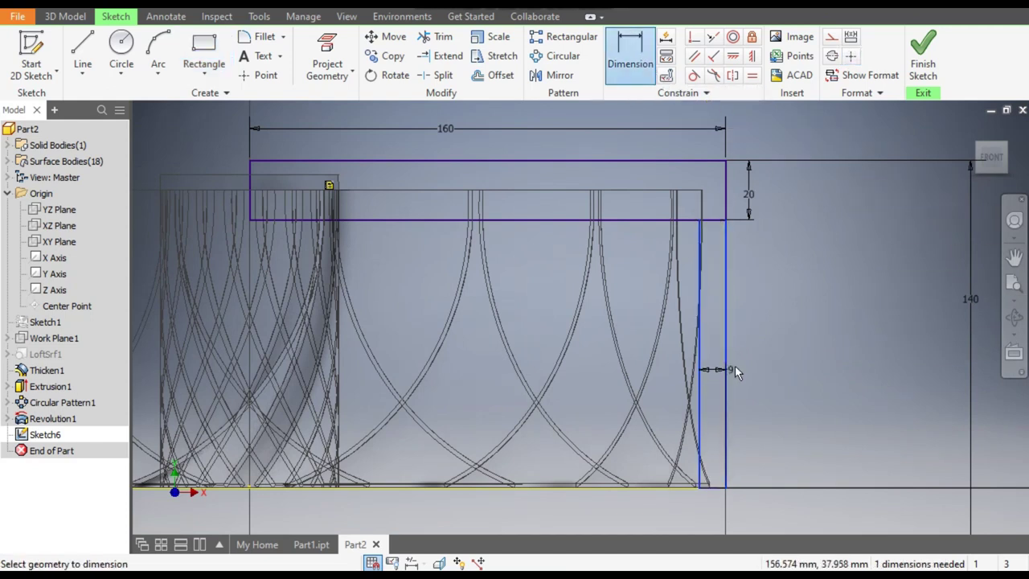
{"action": "left_click", "coordinate": [738, 364]}
{"action": "type", "text": "5"}
{"action": "key", "text": "Return"}
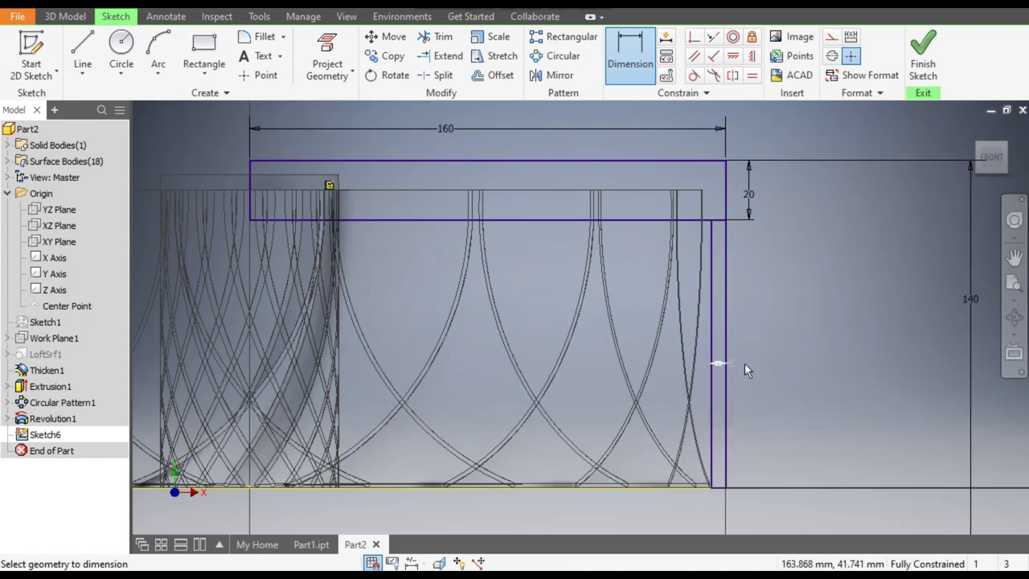
{"action": "middle_click_drag", "start_coordinate": [825, 281], "coordinate": [853, 297]}
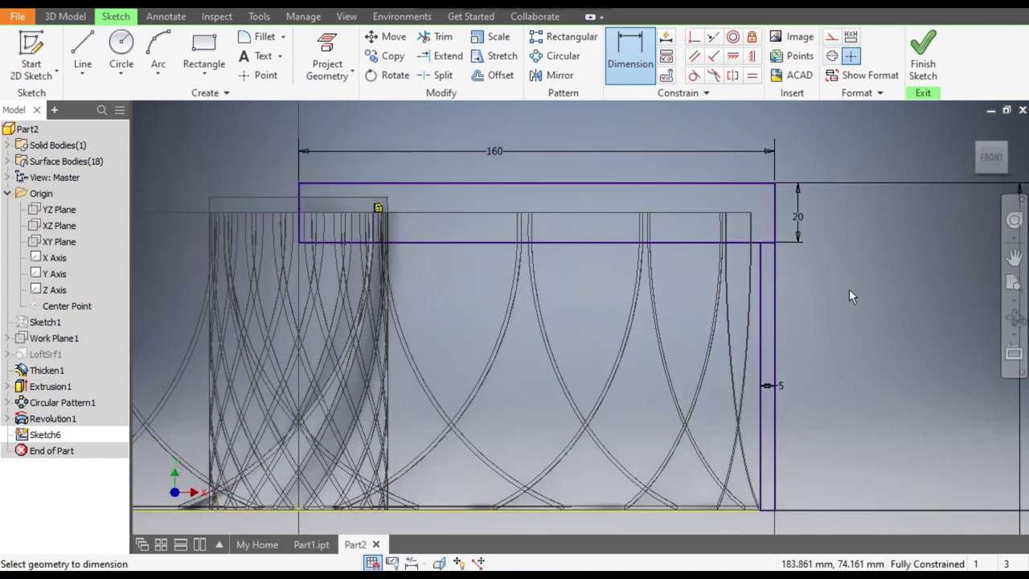
Draw a 50 mm circle and a small 8 mm circle near the strip
{"action": "left_click", "coordinate": [119, 46]}
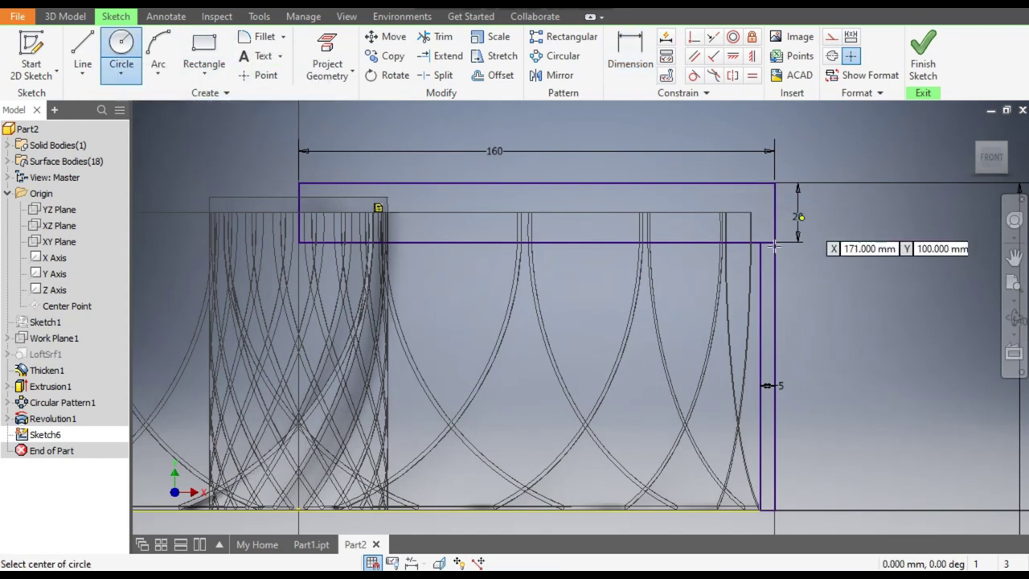
{"action": "left_click", "coordinate": [687, 299]}
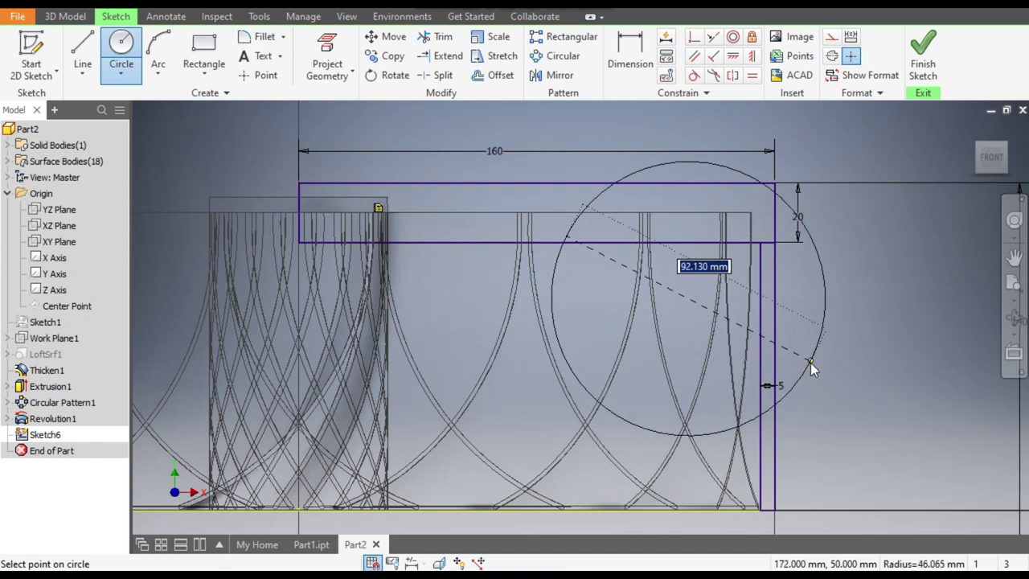
{"action": "type", "text": "50"}
{"action": "key", "text": "Return"}
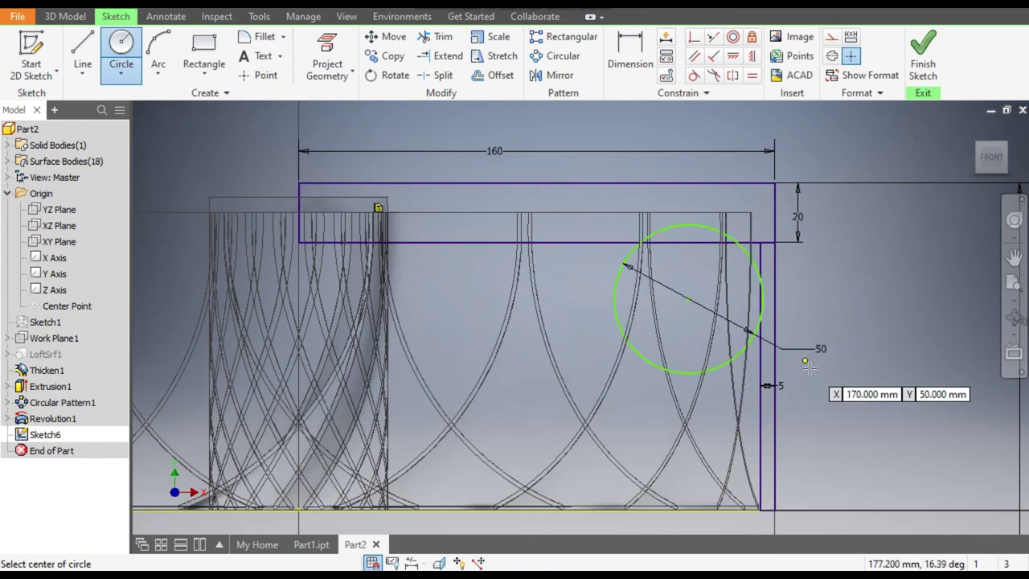
{"action": "left_click", "coordinate": [715, 415]}
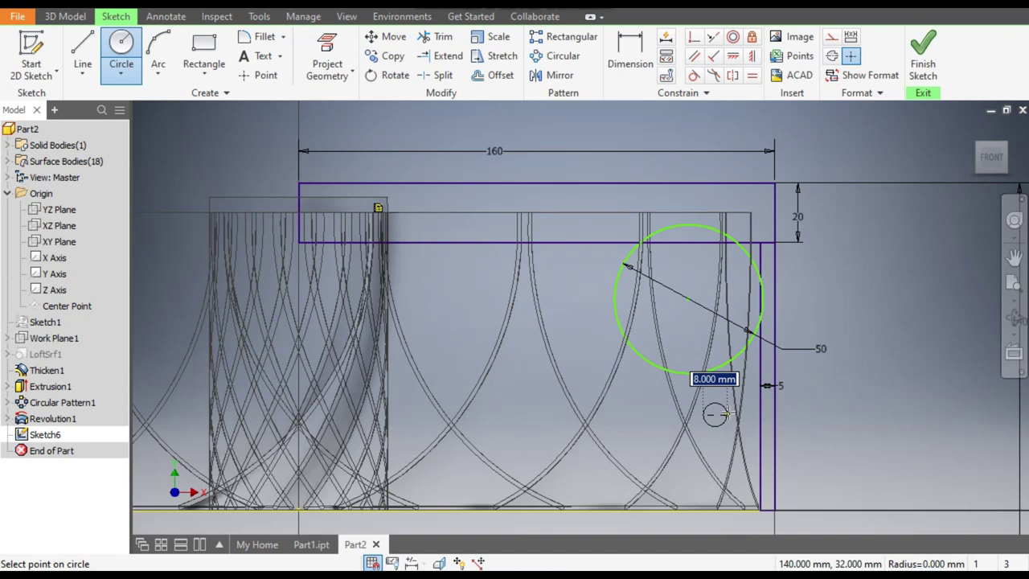
{"action": "key", "text": "Return"}
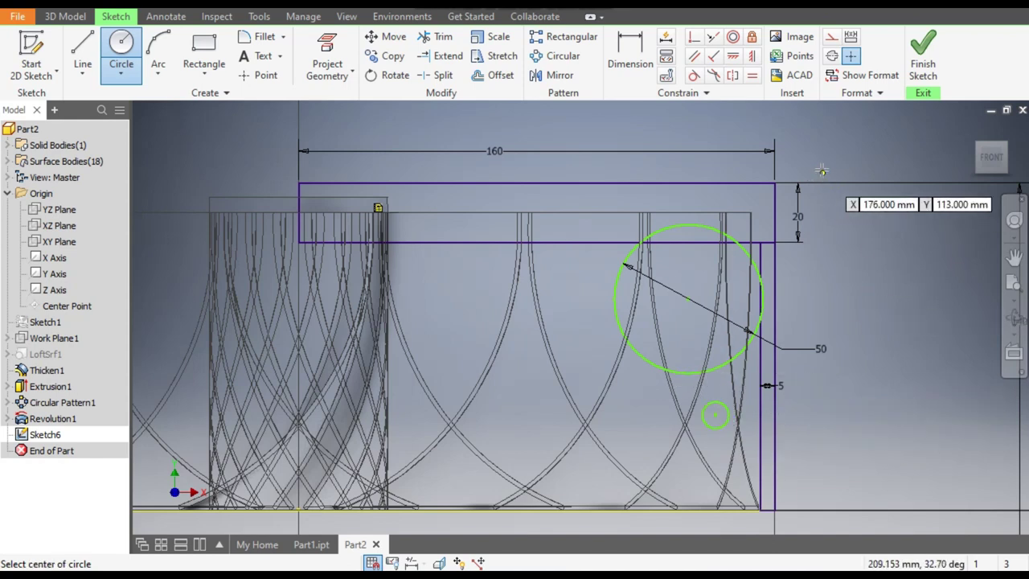
Draw a slanted line from the top rectangle's lower edge down past the strip's bottom
{"action": "left_click", "coordinate": [85, 50]}
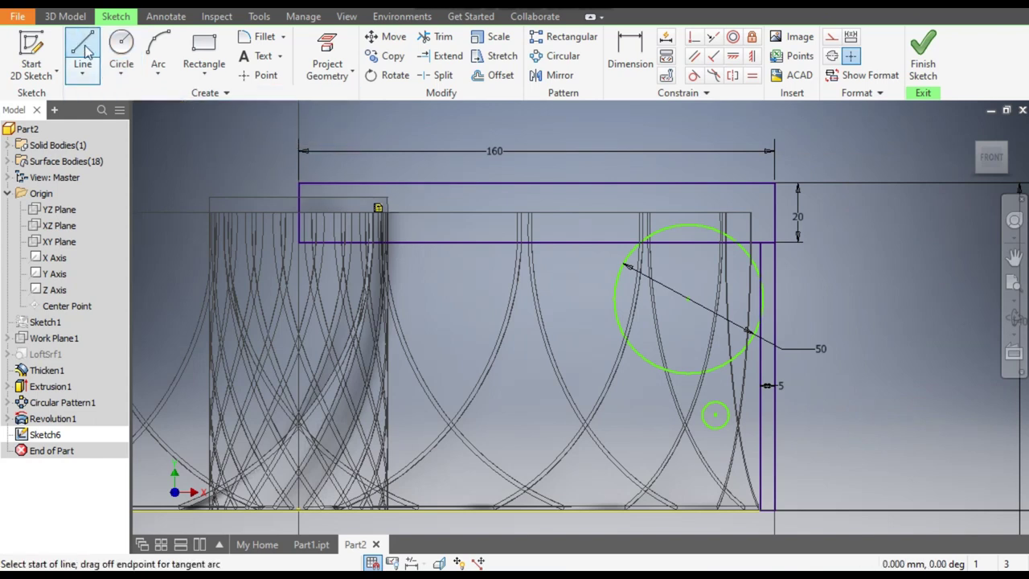
{"action": "left_click", "coordinate": [462, 243]}
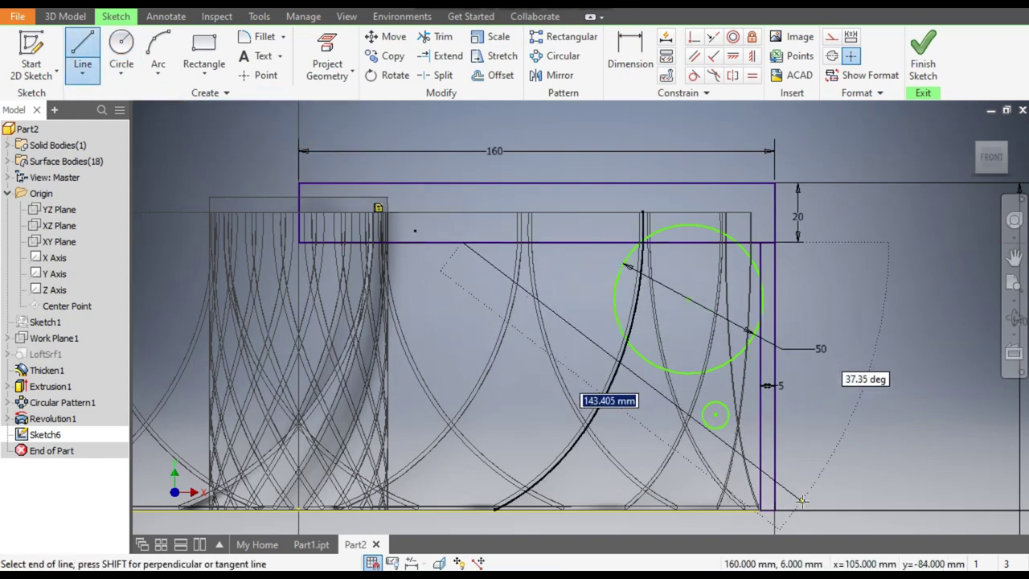
{"action": "left_click", "coordinate": [802, 503]}
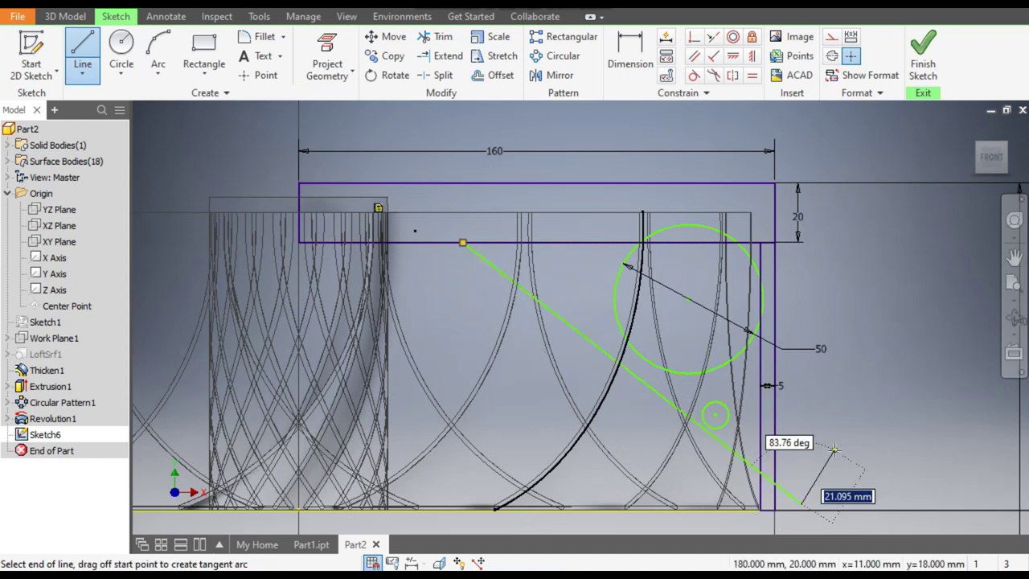
{"action": "key", "text": "Escape"}
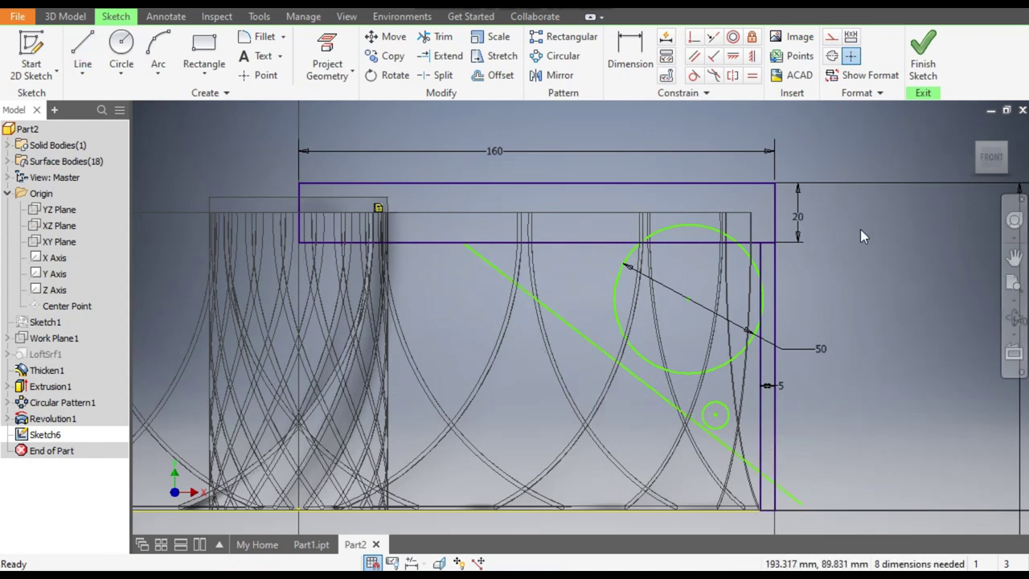
Make the large circle tangent to the horizontal line and to the strip's line
{"action": "left_click", "coordinate": [695, 78]}
{"action": "left_click", "coordinate": [704, 235]}
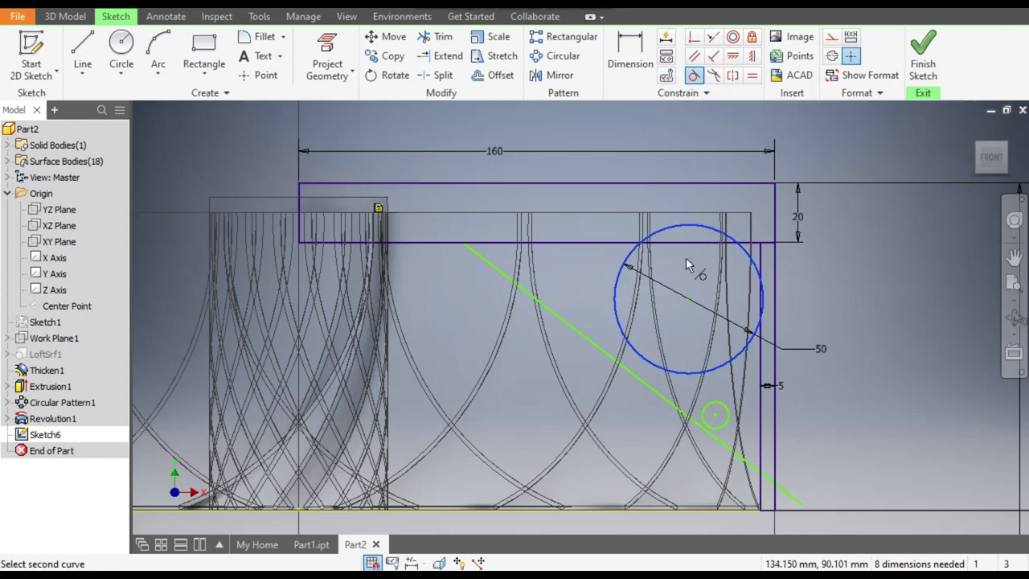
{"action": "left_click", "coordinate": [584, 243]}
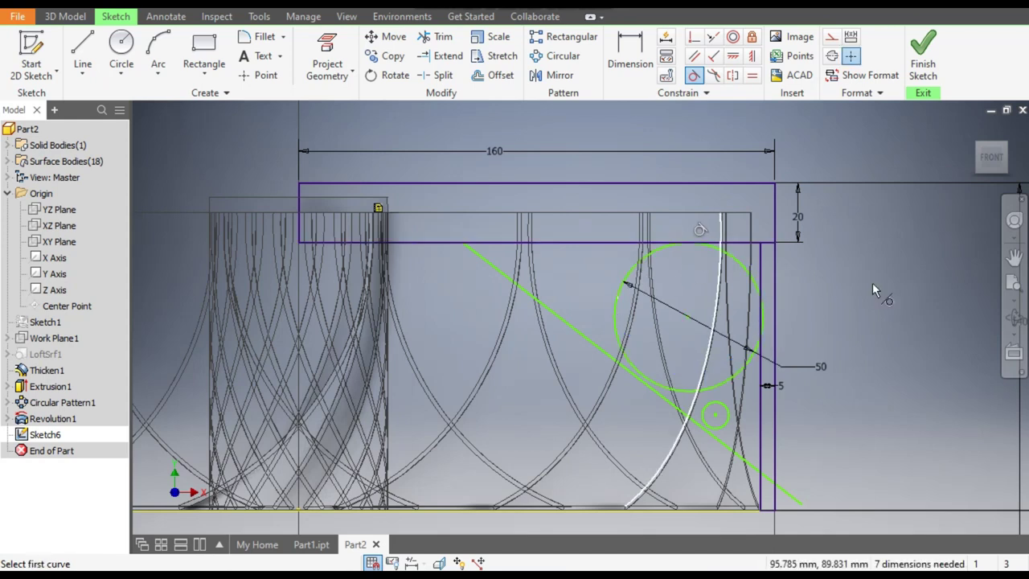
{"action": "left_click", "coordinate": [739, 256]}
{"action": "scroll", "coordinate": [758, 405], "scroll_direction": "up", "scroll_amount": 3}
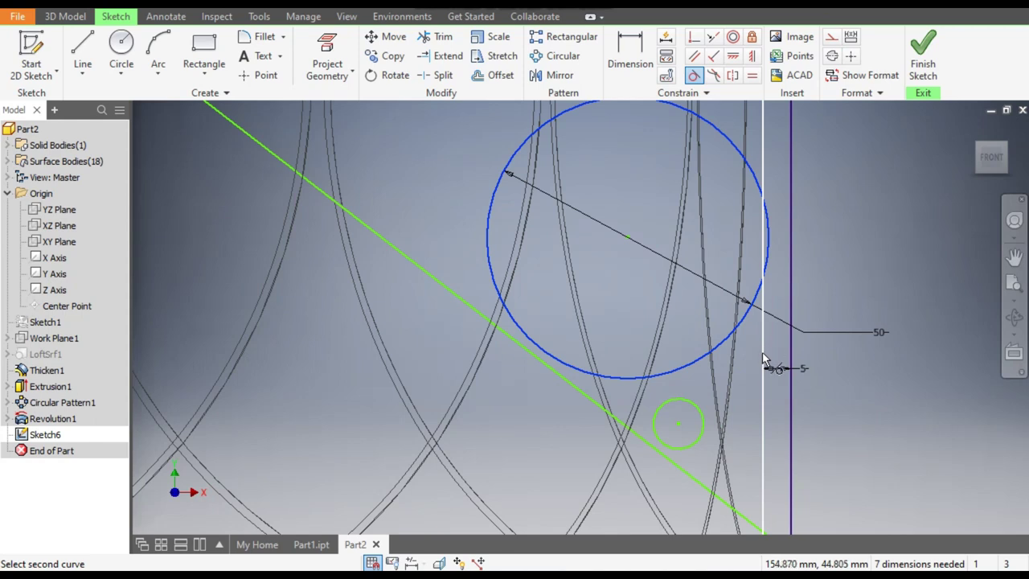
{"action": "scroll", "coordinate": [765, 386], "scroll_direction": "down", "scroll_amount": 3}
{"action": "left_click", "coordinate": [765, 234]}
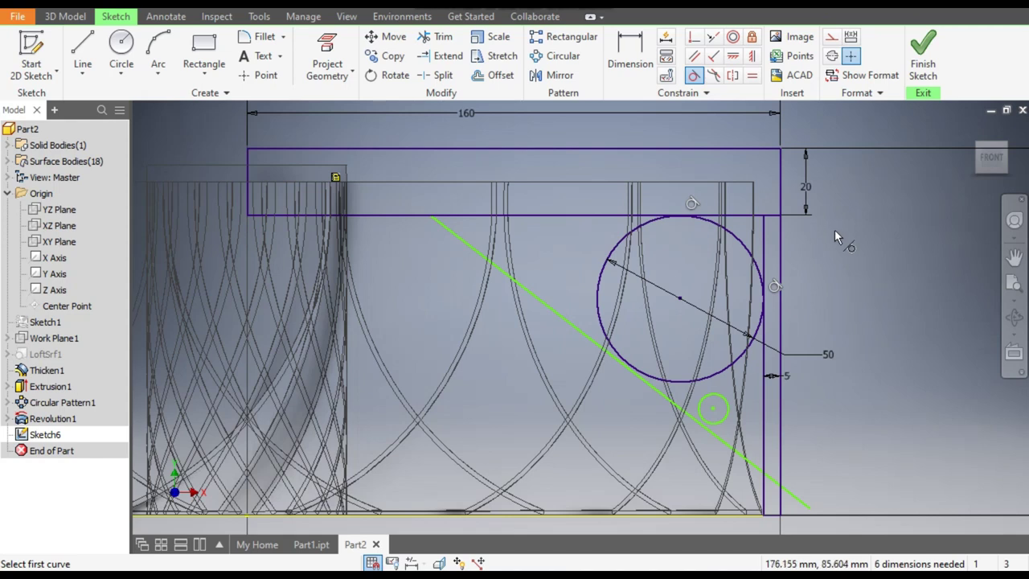
{"action": "key", "text": "Escape"}
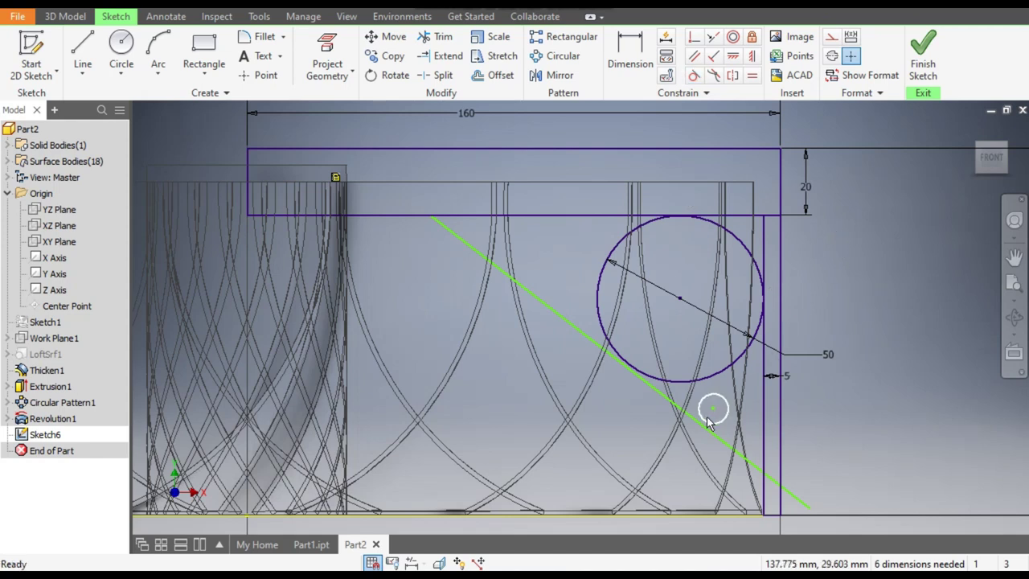
Move the small circle toward the strip and make it tangent to the large 50 circle
{"action": "left_click_drag", "start_coordinate": [714, 409], "coordinate": [744, 365]}
{"action": "scroll", "coordinate": [817, 359], "scroll_direction": "down", "scroll_amount": 4}
{"action": "scroll", "coordinate": [850, 278], "scroll_direction": "up", "scroll_amount": 5}
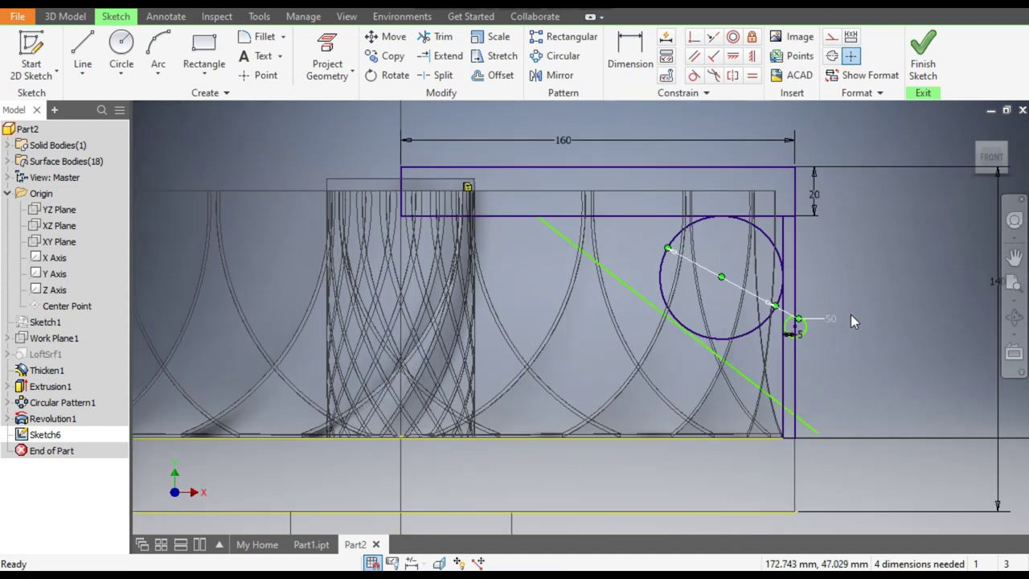
{"action": "scroll", "coordinate": [843, 309], "scroll_direction": "down", "scroll_amount": 3}
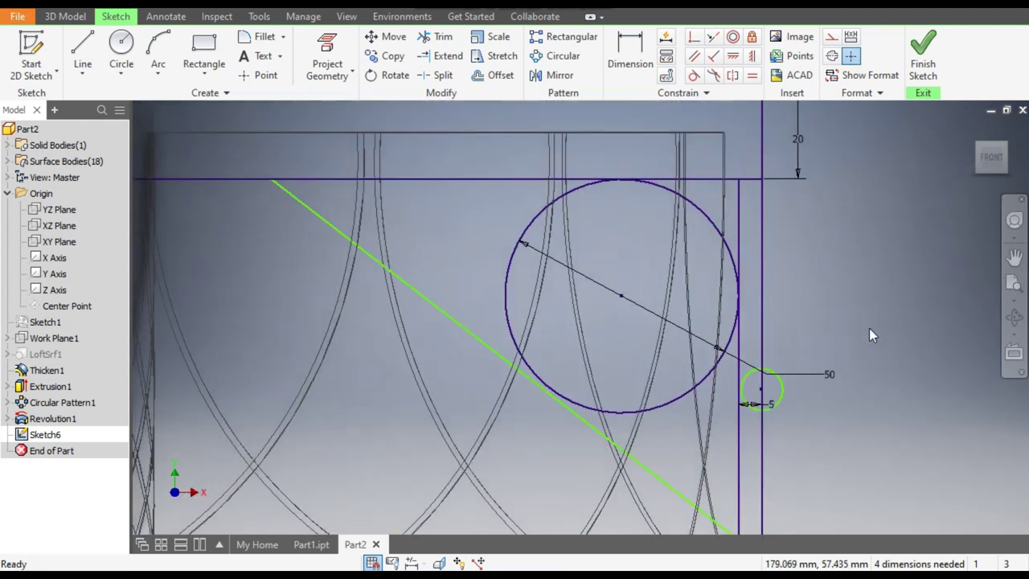
{"action": "left_click", "coordinate": [695, 77]}
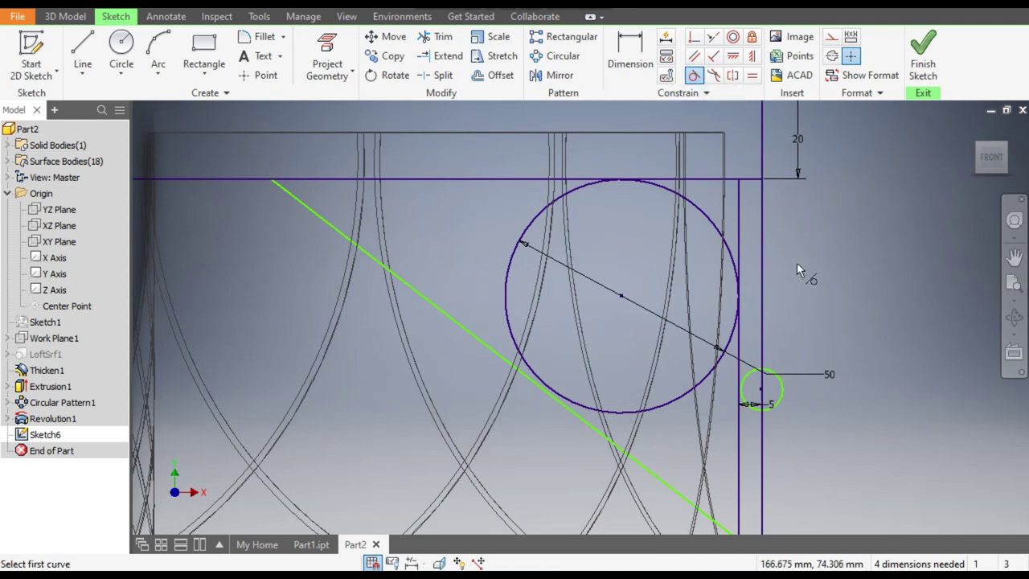
{"action": "left_click", "coordinate": [704, 388]}
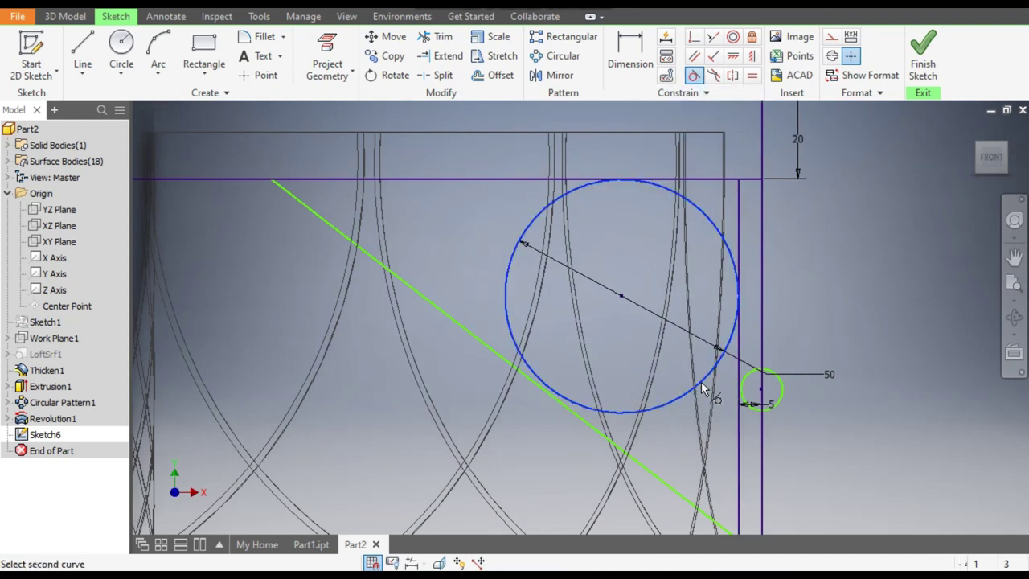
{"action": "left_click", "coordinate": [778, 385]}
{"action": "scroll", "coordinate": [832, 294], "scroll_direction": "down", "scroll_amount": 3}
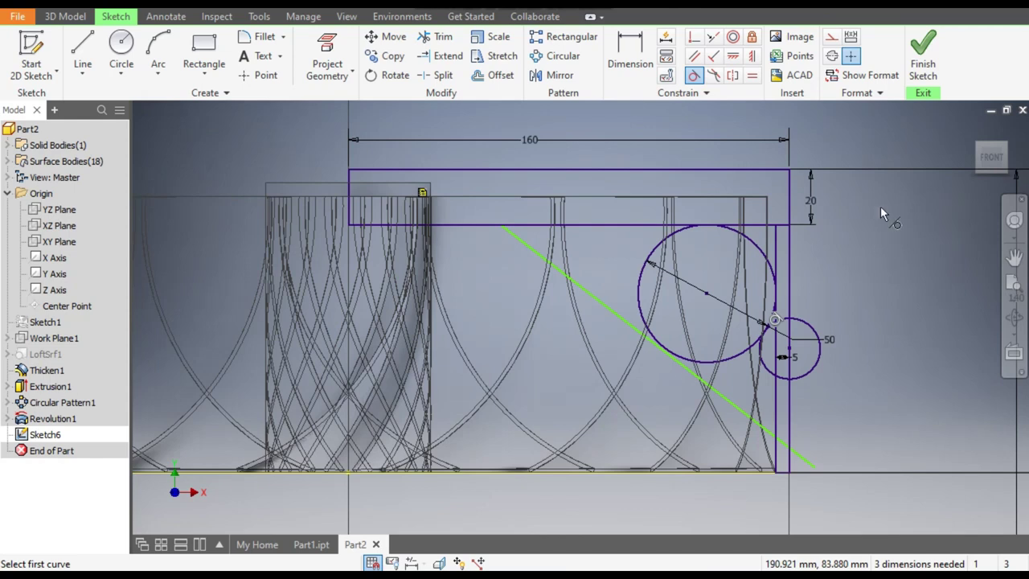
Dimension the diagonal line at 60° to the rectangle's lower edge
{"action": "left_click", "coordinate": [636, 66]}
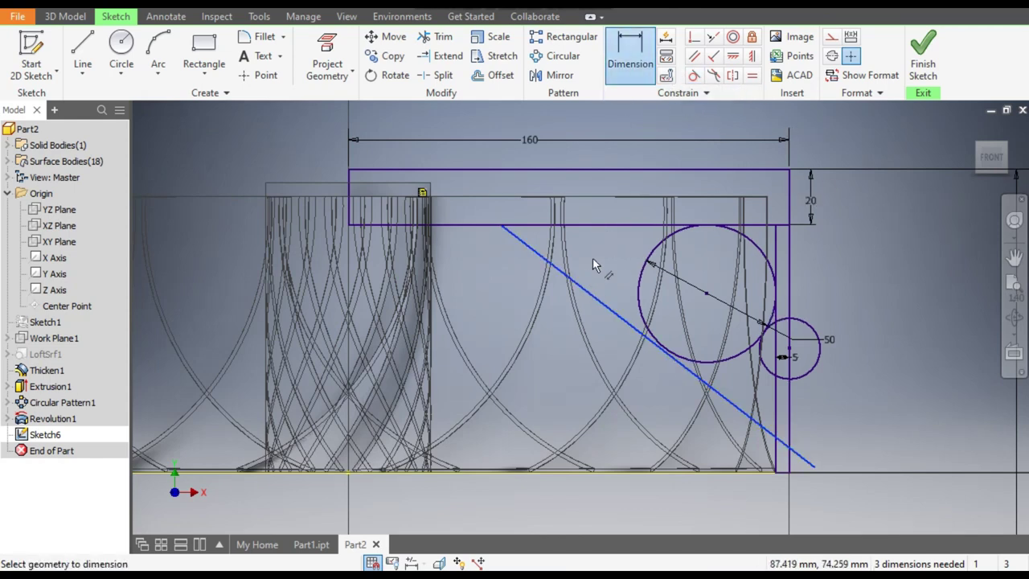
{"action": "left_click", "coordinate": [609, 225]}
{"action": "type", "text": "60"}
{"action": "key", "text": "Return"}
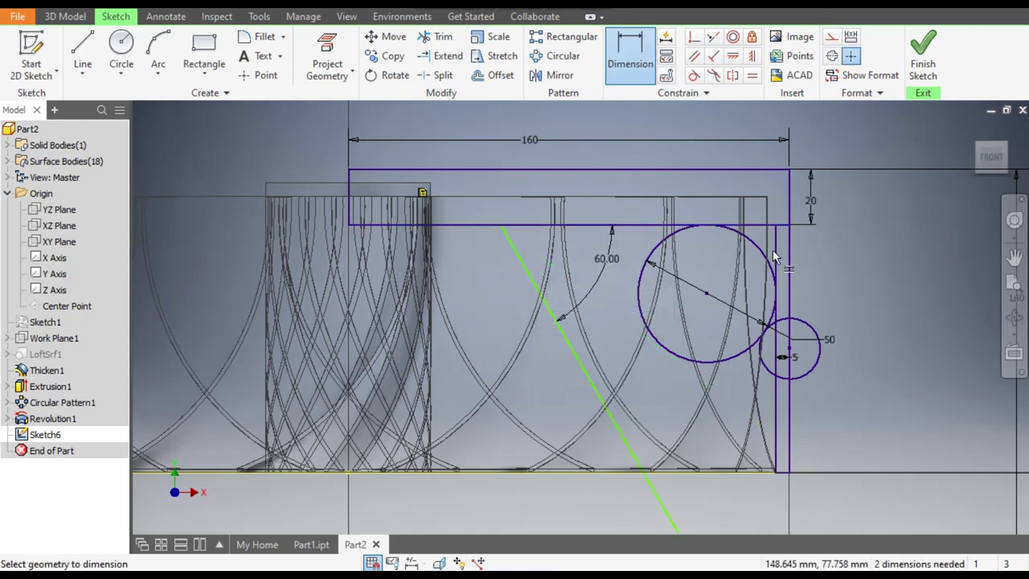
Make the diagonal line tangent to the large 50 circle
{"action": "left_click", "coordinate": [692, 76]}
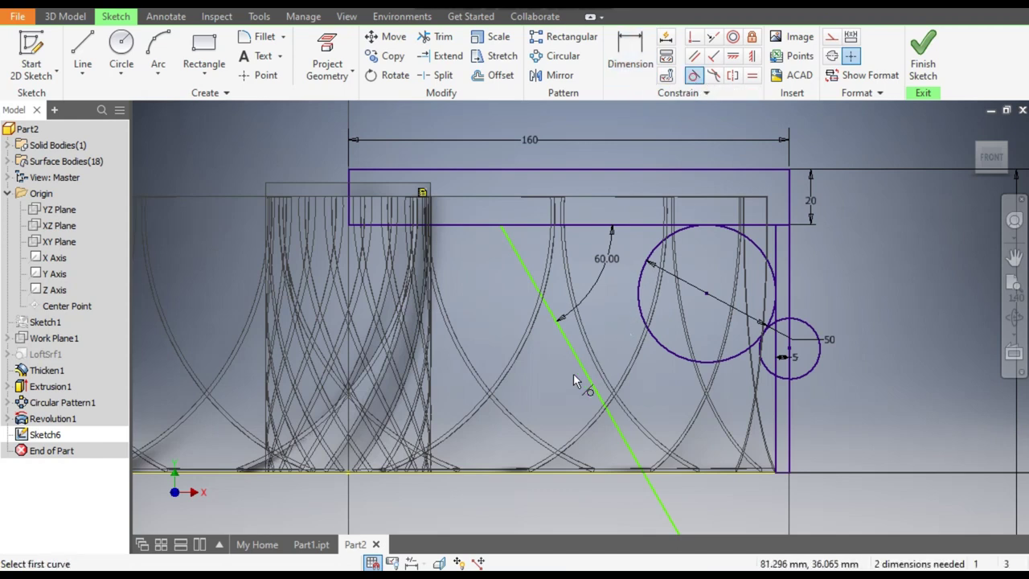
{"action": "left_click", "coordinate": [585, 370]}
{"action": "left_click", "coordinate": [651, 334]}
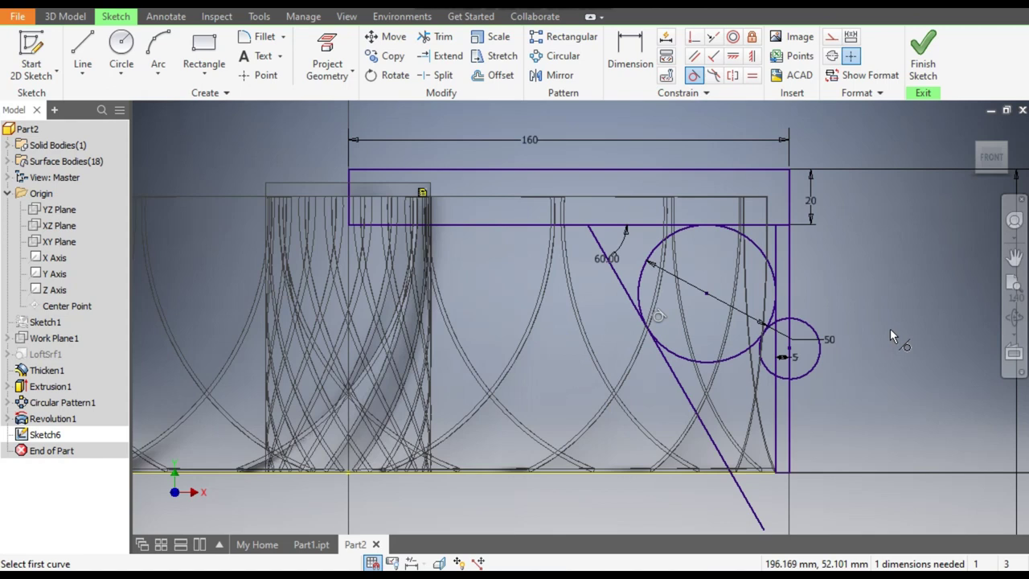
Draw a new sloping line below the circles
{"action": "left_click", "coordinate": [82, 48]}
{"action": "left_click", "coordinate": [905, 438]}
{"action": "left_click", "coordinate": [553, 347]}
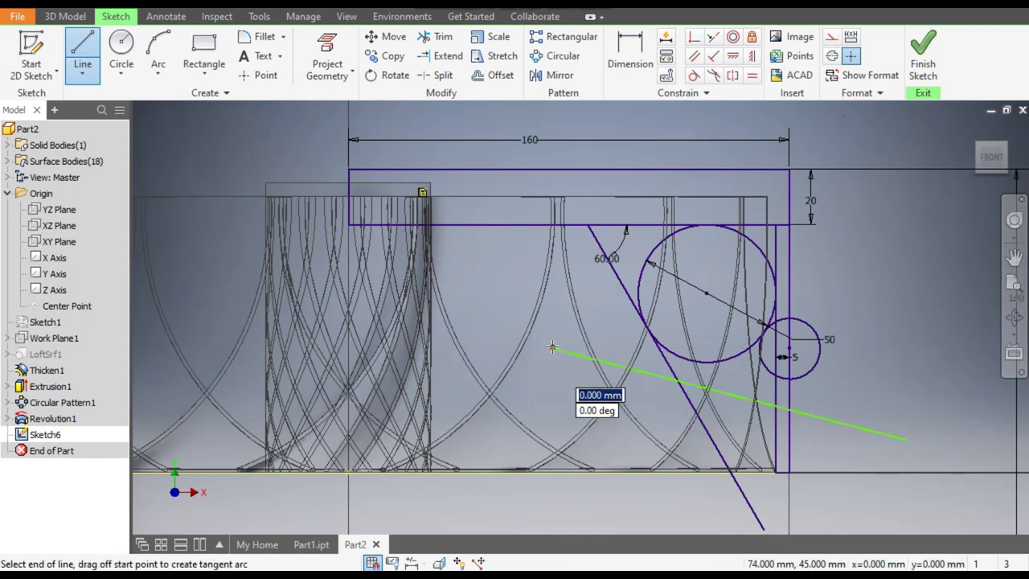
{"action": "key", "text": "Escape"}
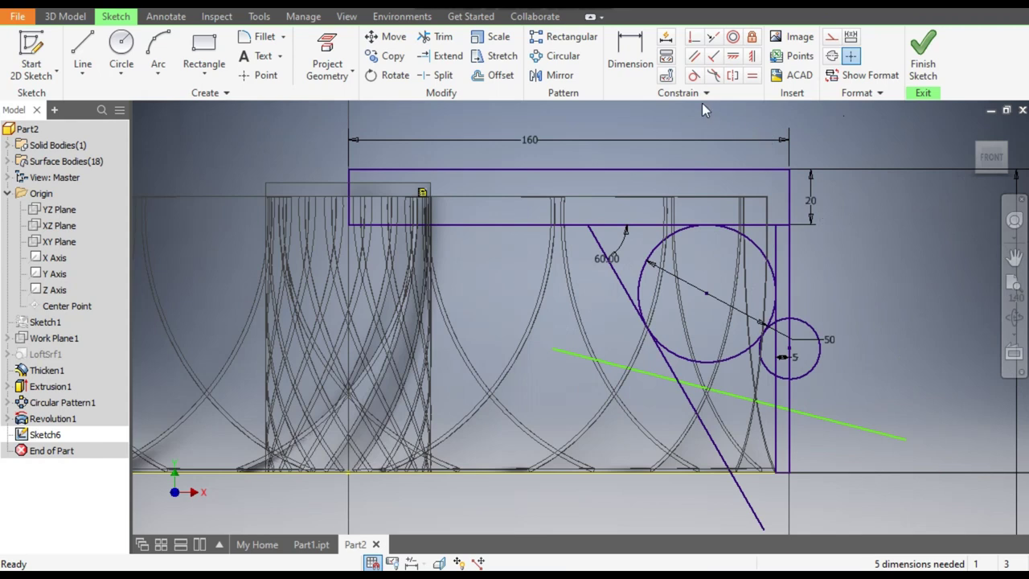
Make the new line tangent to both the large 50 circle and the small circle
{"action": "left_click", "coordinate": [694, 75]}
{"action": "left_click", "coordinate": [705, 359]}
{"action": "left_click", "coordinate": [644, 373]}
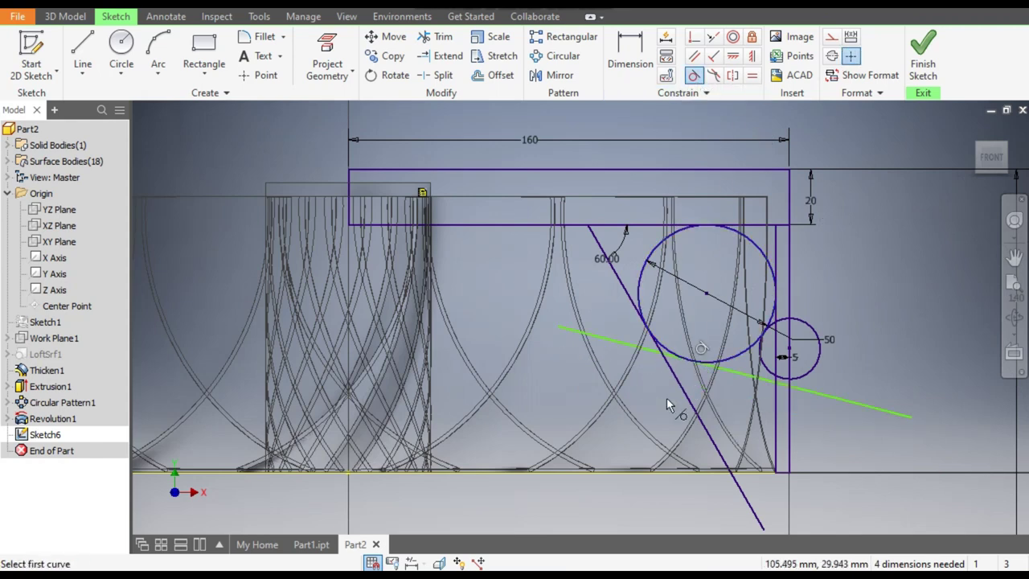
{"action": "scroll", "coordinate": [810, 373], "scroll_direction": "down", "scroll_amount": 3}
{"action": "left_click", "coordinate": [828, 374]}
{"action": "left_click", "coordinate": [849, 417]}
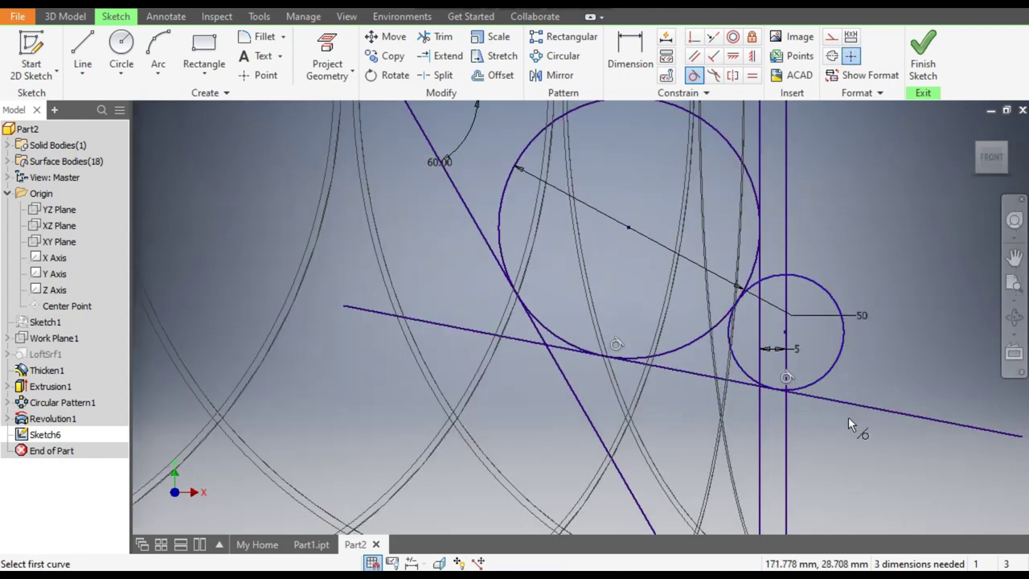
{"action": "scroll", "coordinate": [882, 336], "scroll_direction": "up", "scroll_amount": 3}
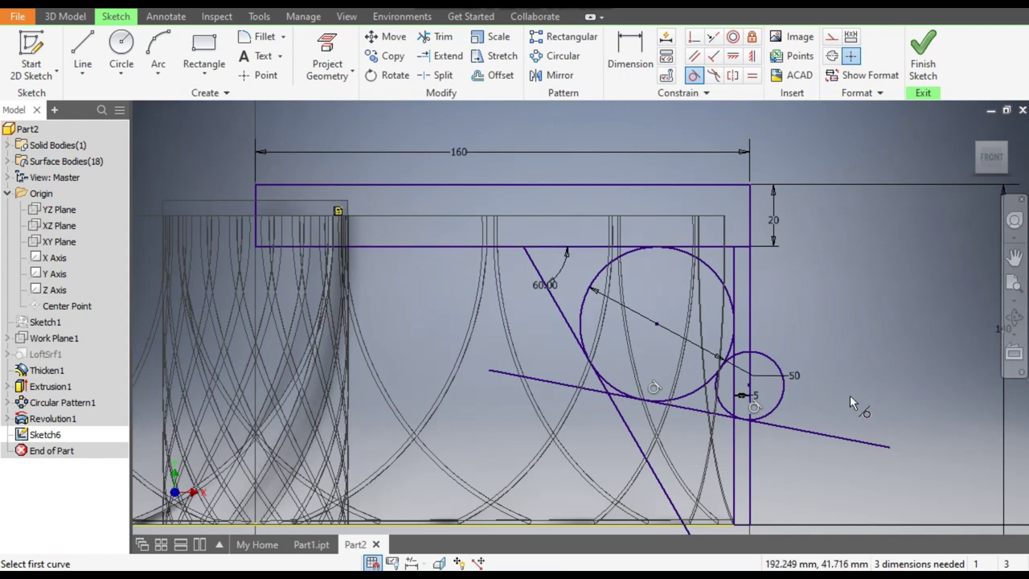
{"action": "key", "text": "Escape"}
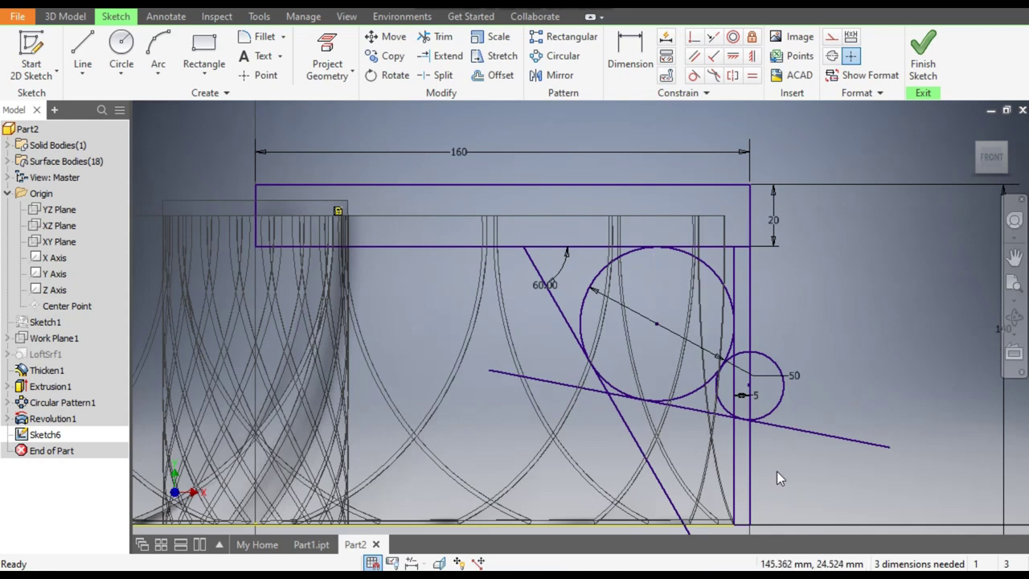
{"action": "middle_click_drag", "start_coordinate": [847, 375], "coordinate": [885, 333]}
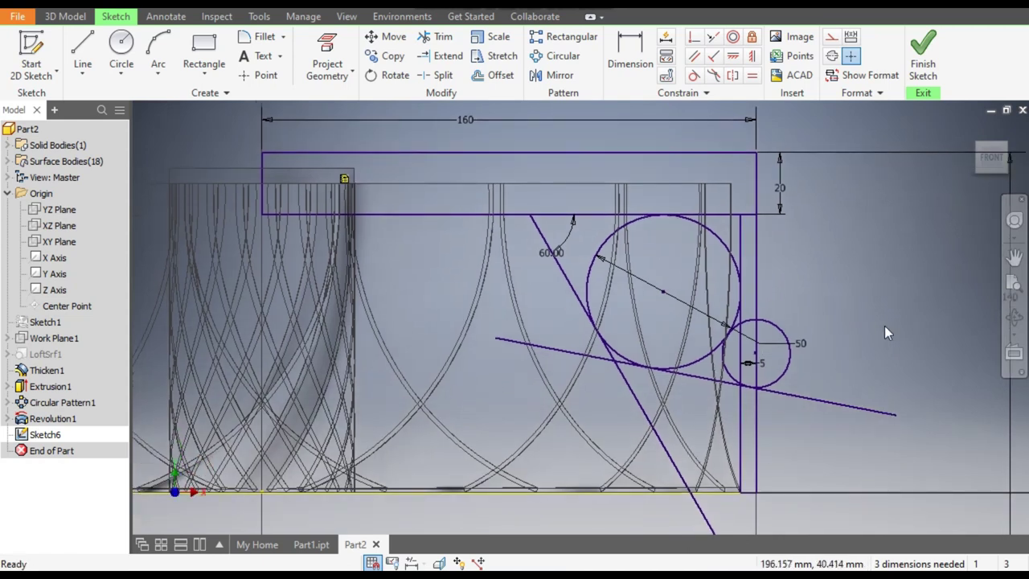
{"action": "left_click", "coordinate": [439, 37]}
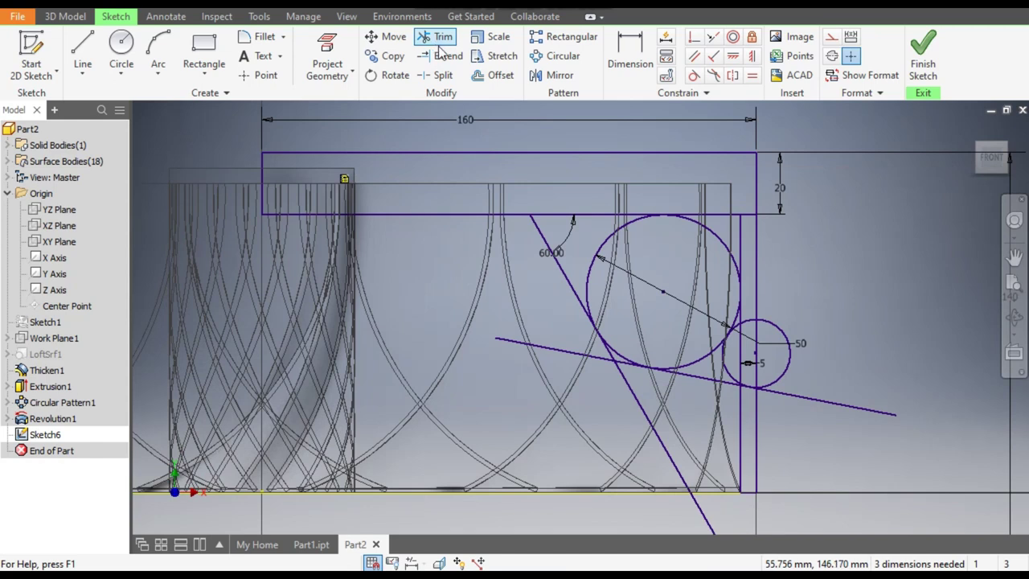
Trim the lower line's and diagonal's overhanging ends and the small circle's right half
{"action": "left_click", "coordinate": [554, 351]}
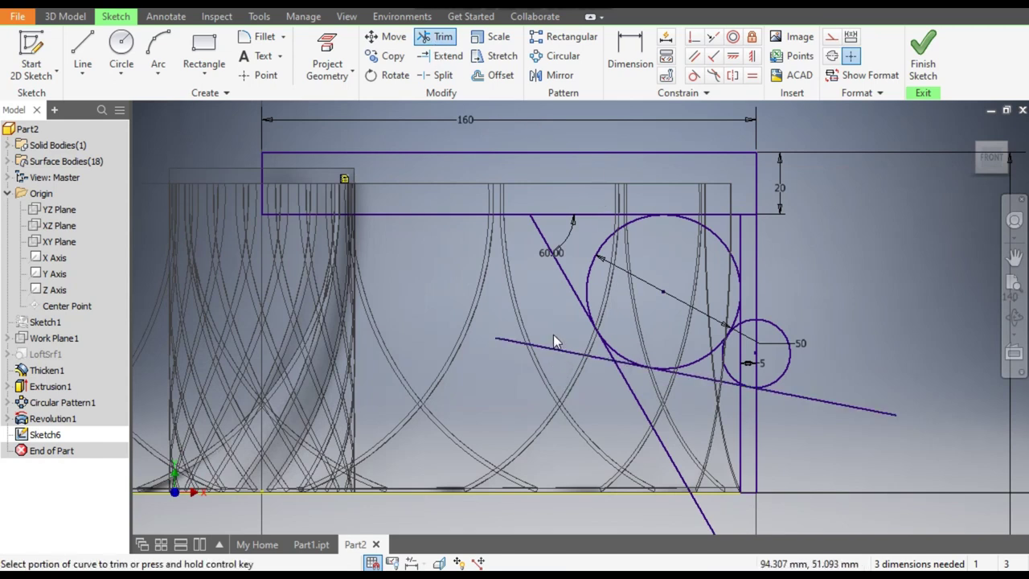
{"action": "scroll", "coordinate": [706, 325], "scroll_direction": "down", "scroll_amount": 2}
{"action": "left_click", "coordinate": [706, 441]}
{"action": "scroll", "coordinate": [689, 376], "scroll_direction": "up", "scroll_amount": 2}
{"action": "left_click", "coordinate": [653, 374]}
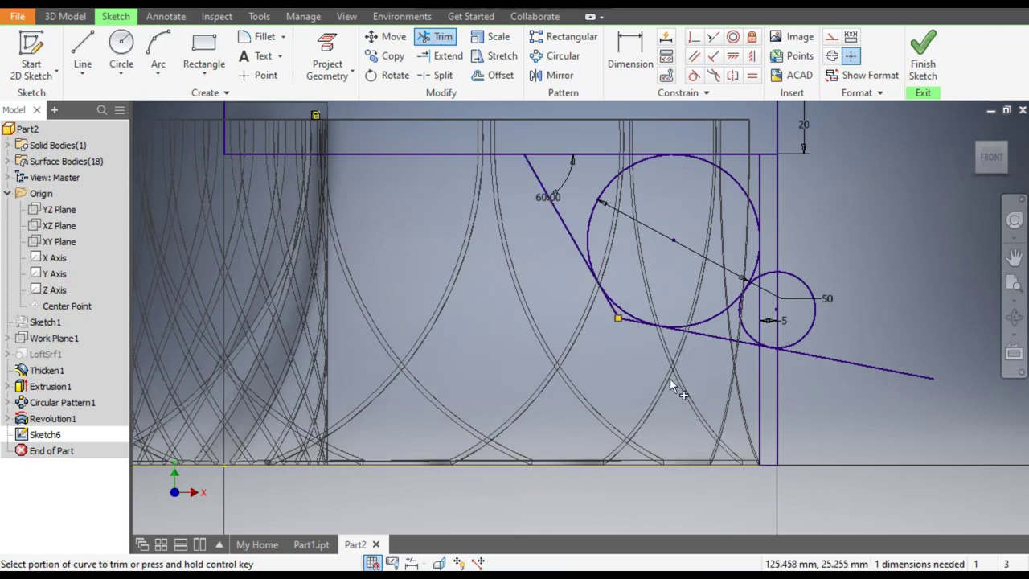
{"action": "left_click", "coordinate": [862, 364]}
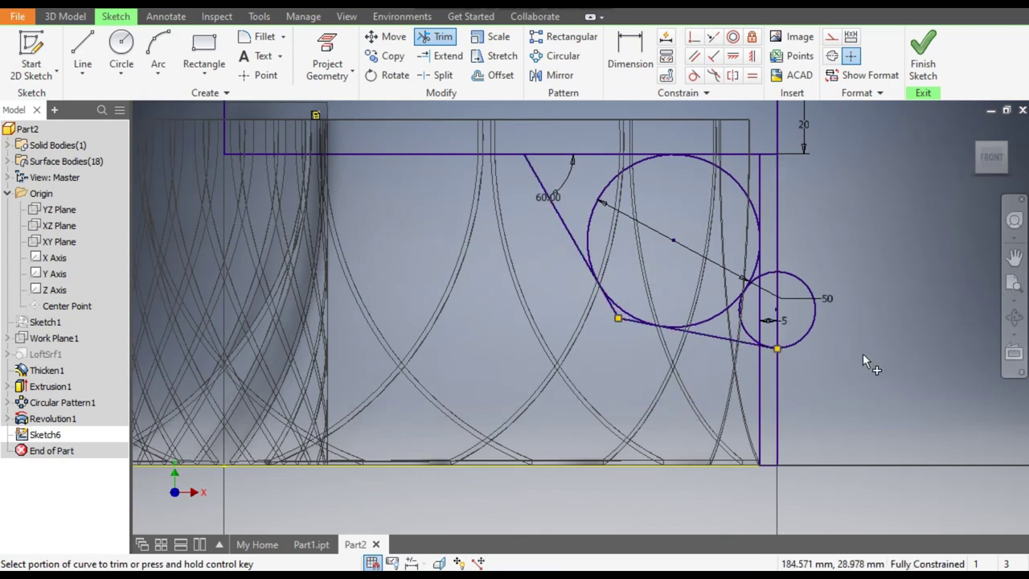
{"action": "middle_click_drag", "start_coordinate": [864, 350], "coordinate": [858, 361]}
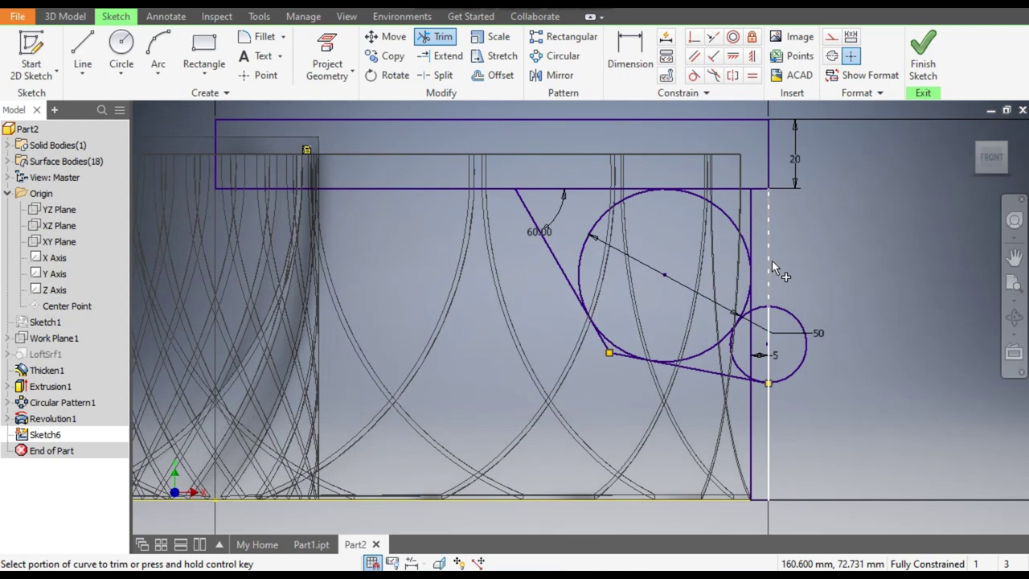
{"action": "left_click", "coordinate": [802, 330]}
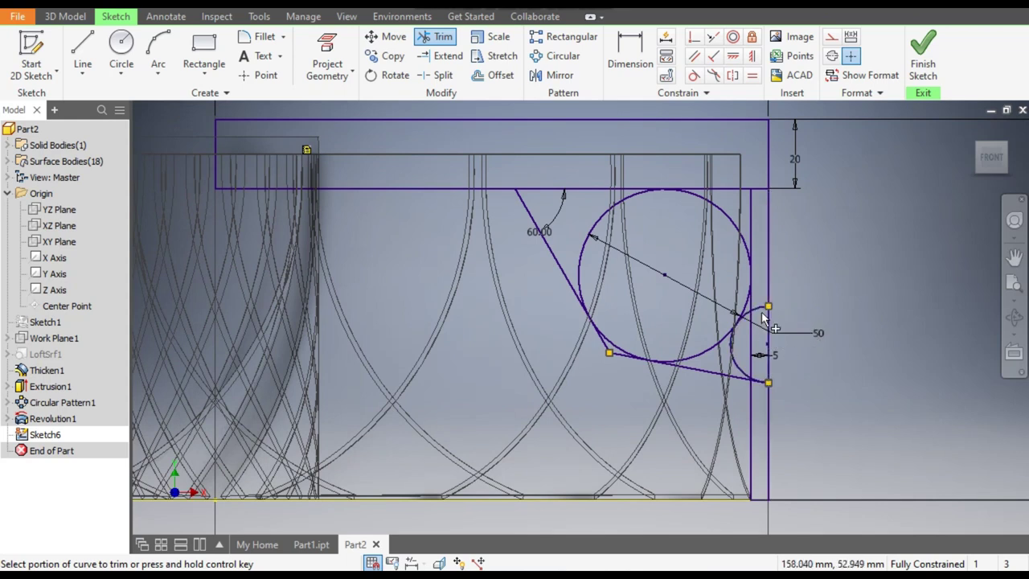
Remove the remaining small arc pieces left from the small circle
{"action": "scroll", "coordinate": [759, 356], "scroll_direction": "down", "scroll_amount": 5}
{"action": "left_click", "coordinate": [718, 406]}
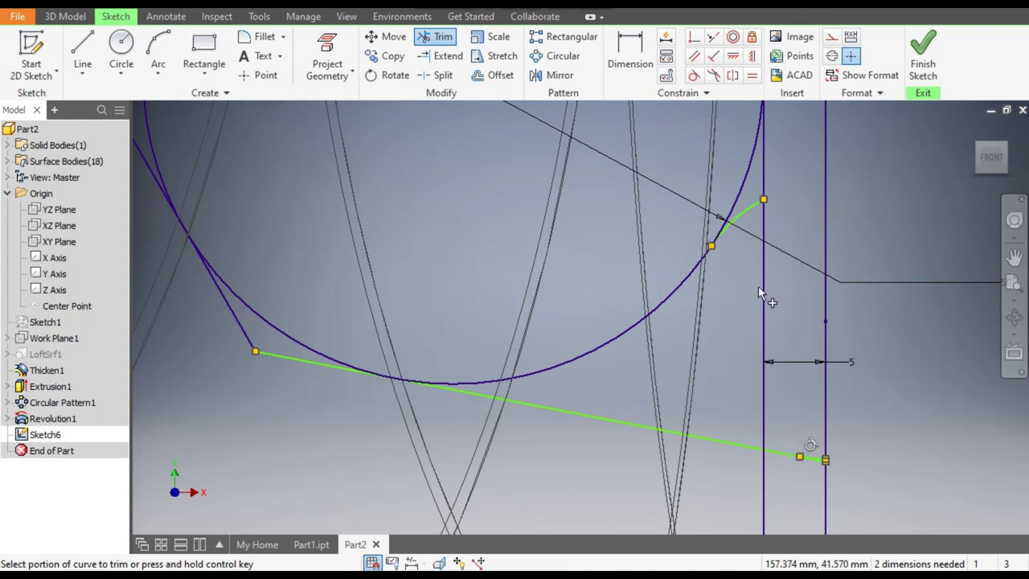
{"action": "left_click", "coordinate": [744, 213]}
{"action": "scroll", "coordinate": [812, 449], "scroll_direction": "down", "scroll_amount": 5}
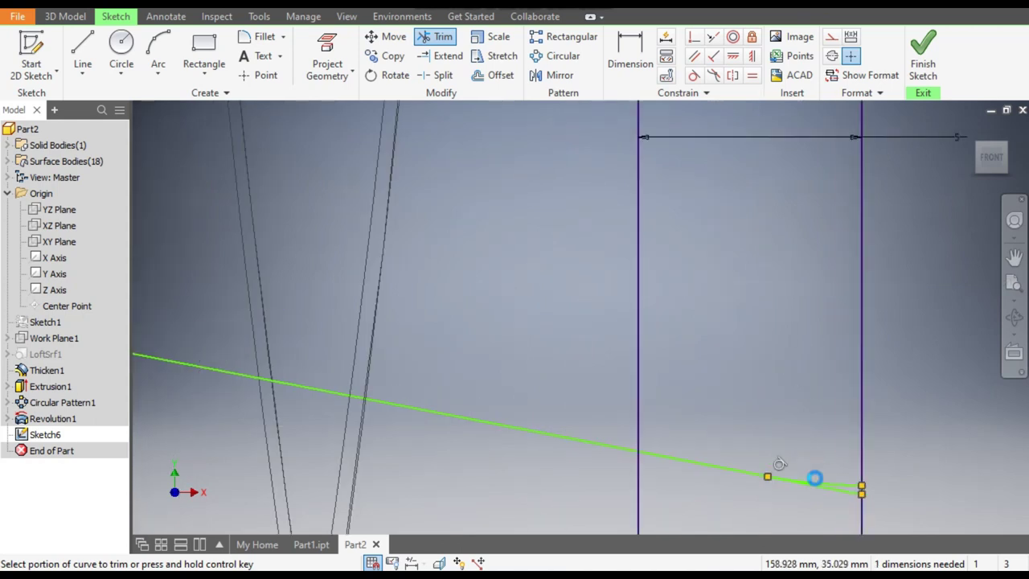
{"action": "scroll", "coordinate": [832, 447], "scroll_direction": "up", "scroll_amount": 5}
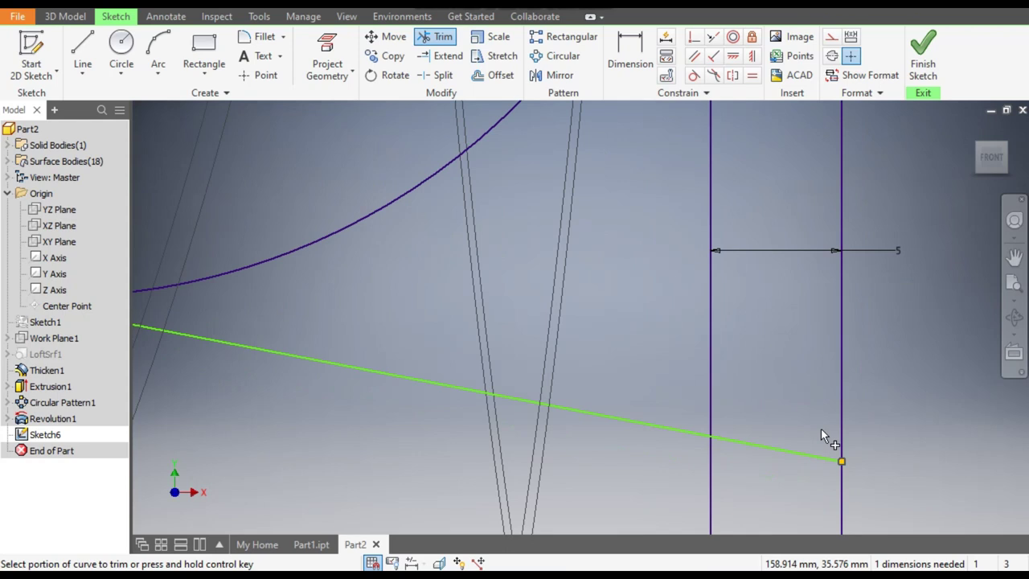
{"action": "middle_click_drag", "start_coordinate": [788, 350], "coordinate": [796, 378]}
{"action": "middle_click_drag", "start_coordinate": [649, 317], "coordinate": [656, 410]}
Trim the large circle's unused upper and lower-right arcs and the diagonal's stub
{"action": "left_click", "coordinate": [693, 203]}
{"action": "left_click", "coordinate": [612, 215]}
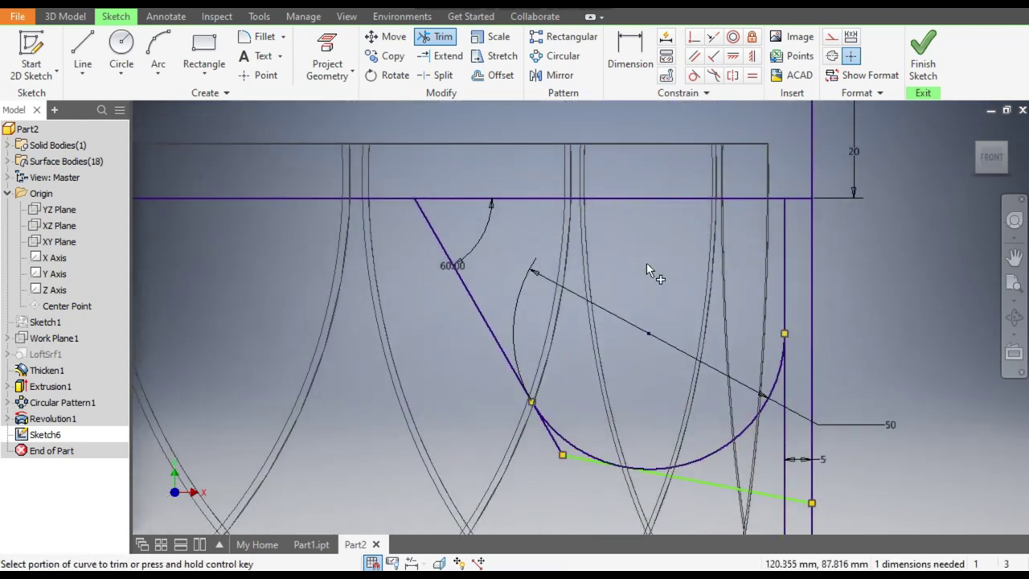
{"action": "left_click", "coordinate": [760, 412]}
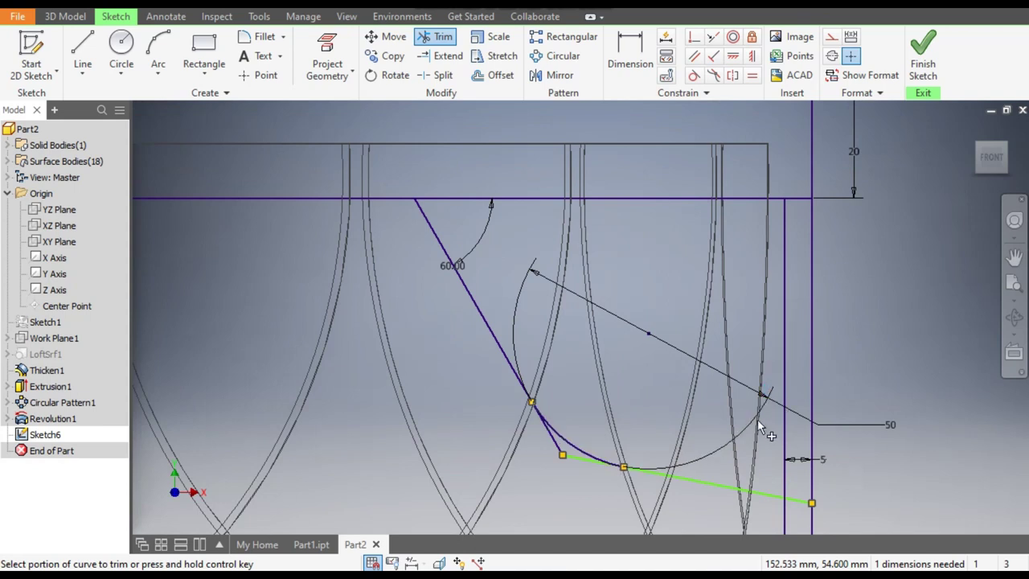
{"action": "left_click", "coordinate": [552, 438]}
{"action": "scroll", "coordinate": [612, 333], "scroll_direction": "up", "scroll_amount": 3}
{"action": "mouse_move", "coordinate": [613, 334]}
{"action": "middle_mouse_down"}
{"action": "mouse_move", "coordinate": [606, 277]}
{"action": "mouse_move", "coordinate": [606, 303]}
{"action": "middle_mouse_up"}
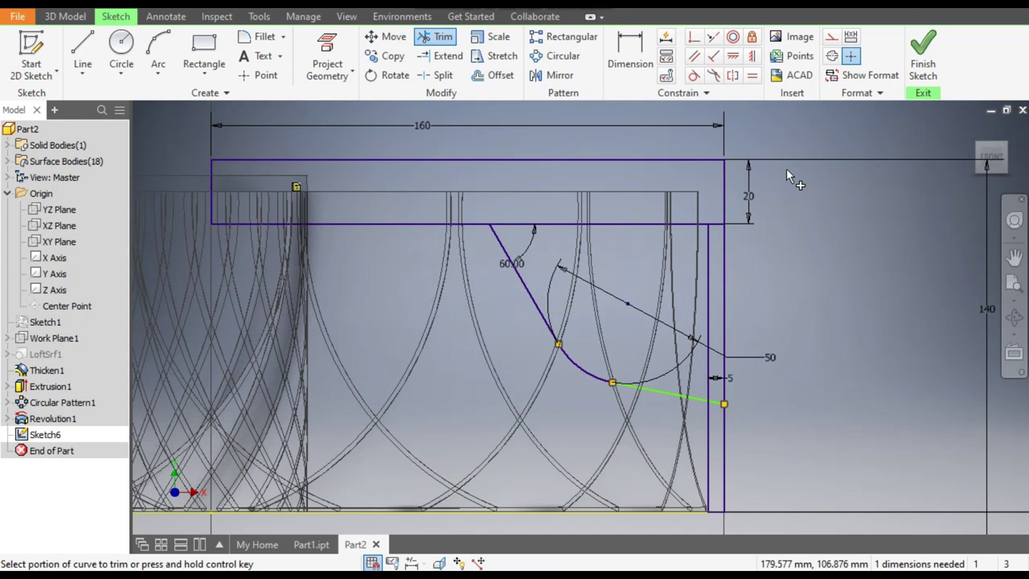
{"action": "key", "text": "Escape"}
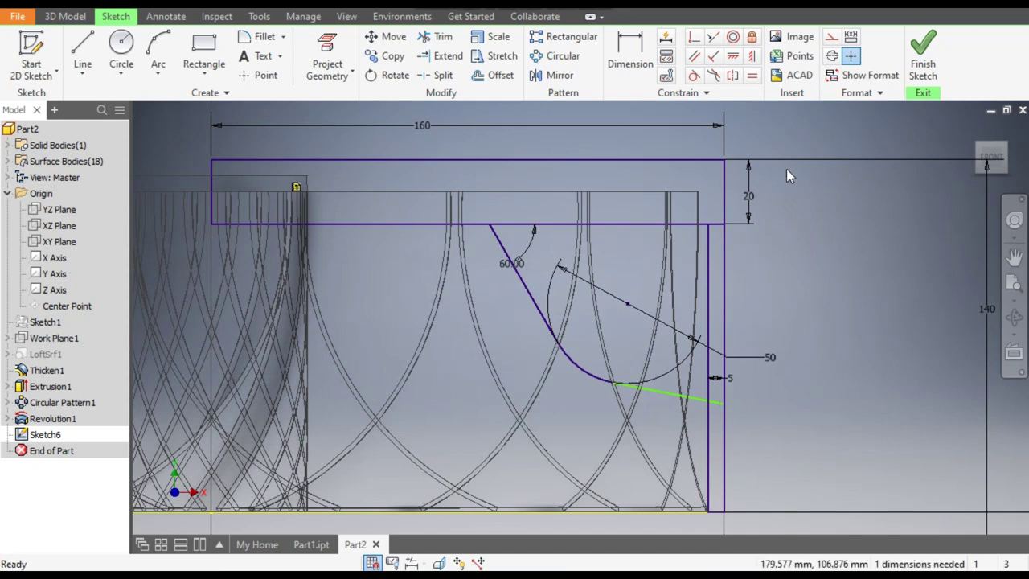
{"action": "left_click", "coordinate": [710, 265]}
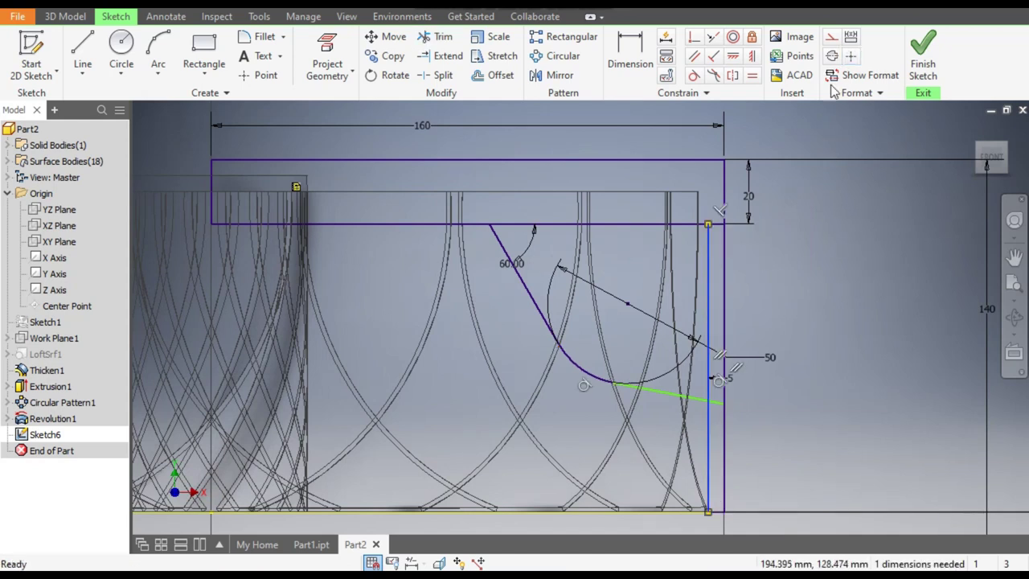
Make the vertical line construction, add a 55 height dimension, and finish Sketch6
{"action": "left_click", "coordinate": [832, 38]}
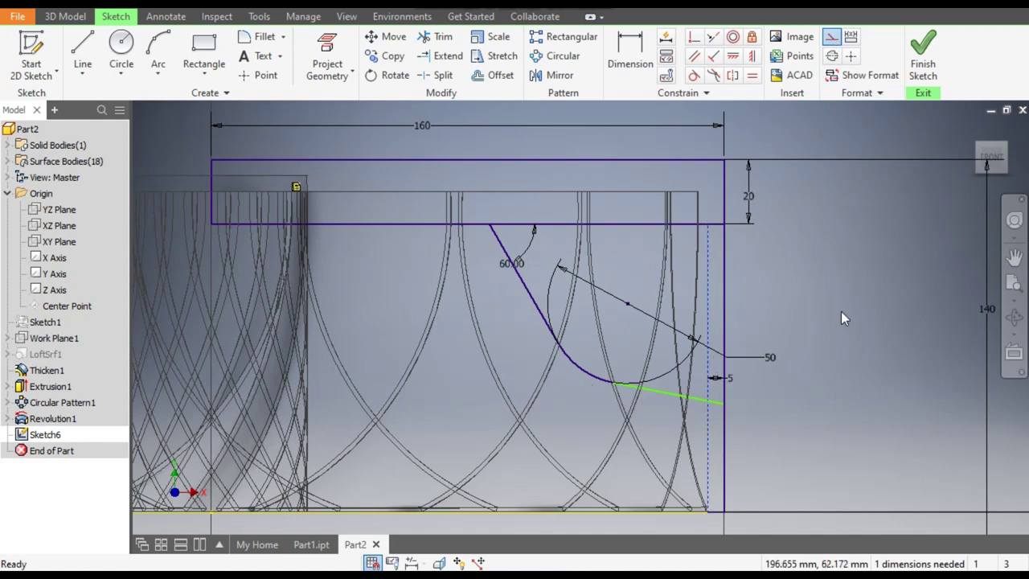
{"action": "left_click", "coordinate": [630, 56]}
{"action": "left_click", "coordinate": [724, 403]}
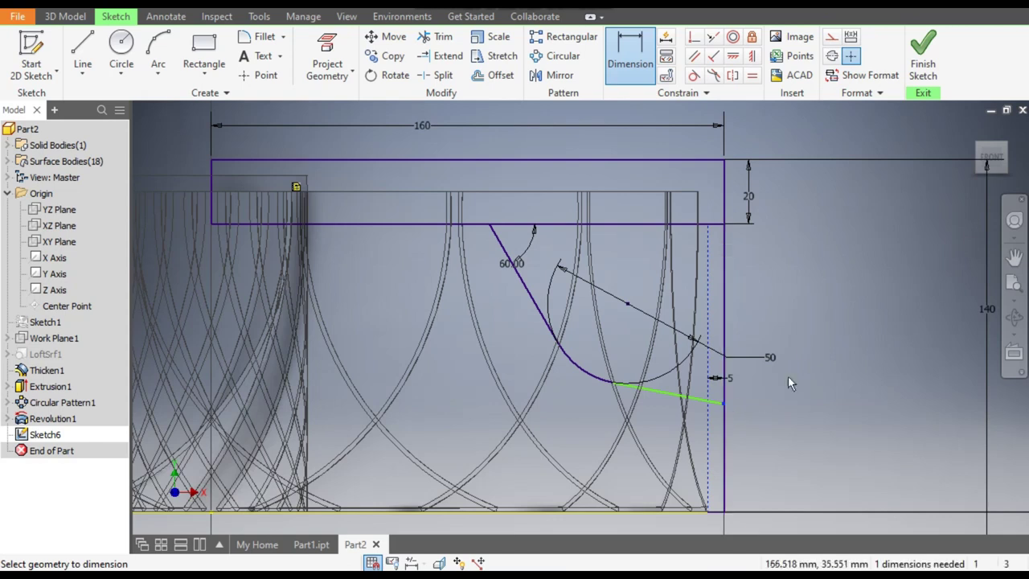
{"action": "left_click", "coordinate": [718, 225]}
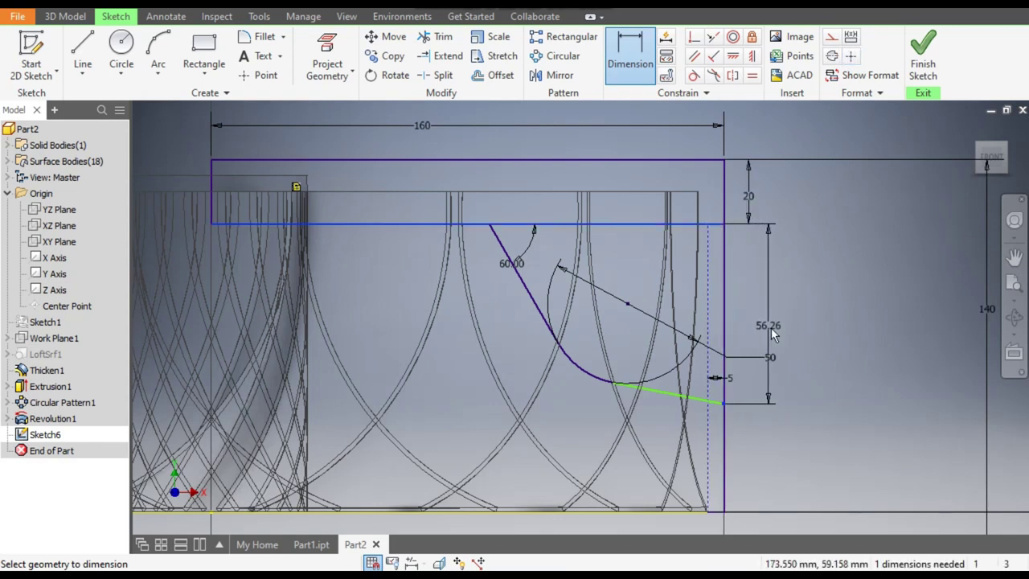
{"action": "left_click", "coordinate": [774, 320]}
{"action": "type", "text": "55"}
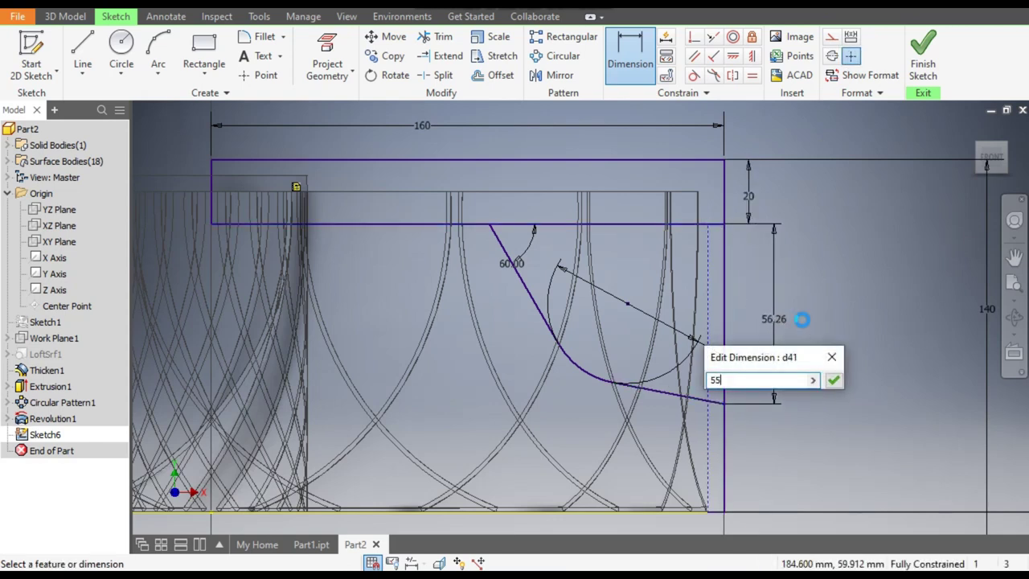
{"action": "key", "text": "Return"}
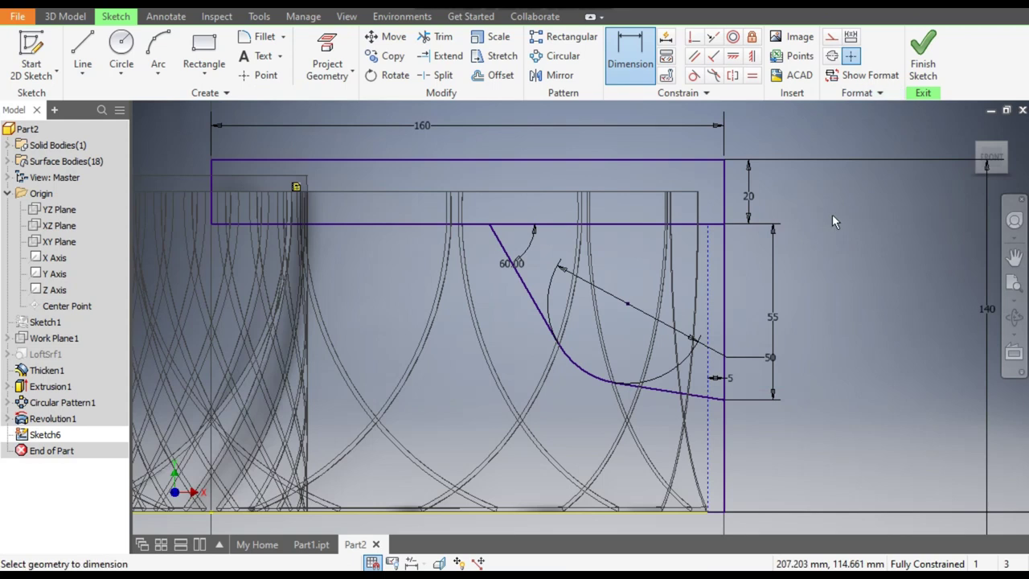
{"action": "middle_click_drag", "start_coordinate": [344, 167], "coordinate": [416, 170]}
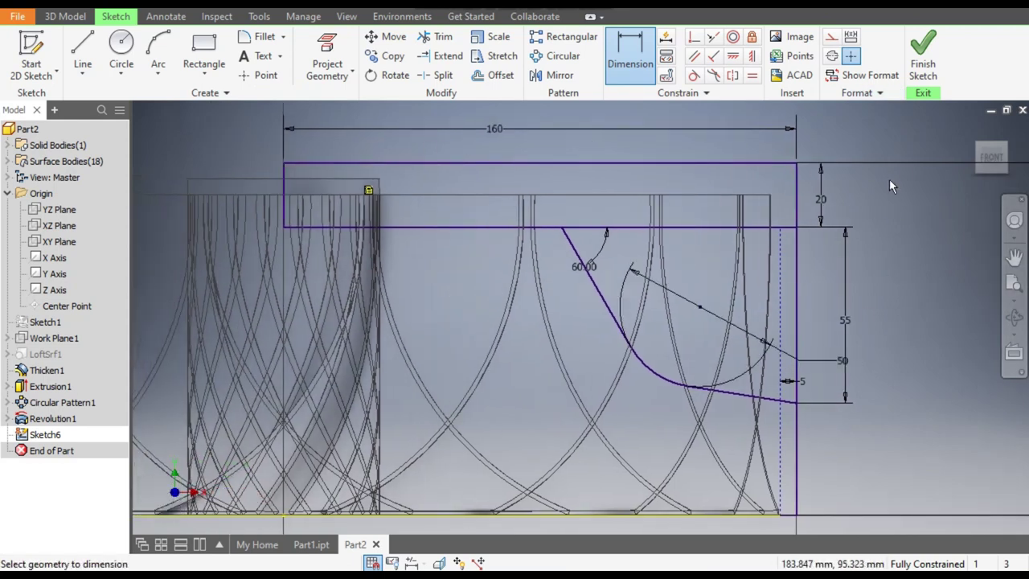
{"action": "left_click", "coordinate": [923, 56]}
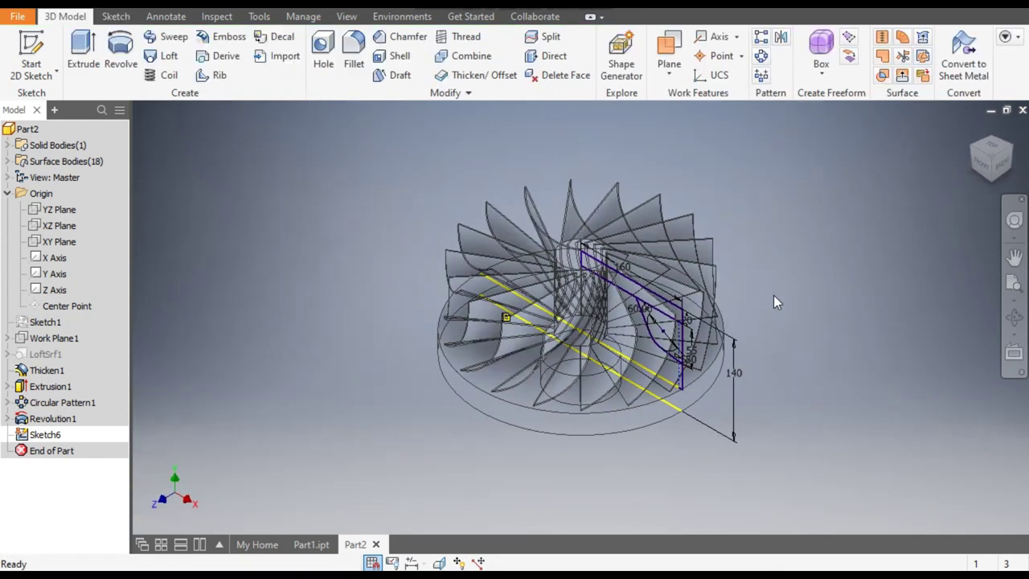
Start a revolve and select both Sketch6 regions as the profile
{"action": "scroll", "coordinate": [852, 332], "scroll_direction": "down", "scroll_amount": 5}
{"action": "scroll", "coordinate": [778, 344], "scroll_direction": "up", "scroll_amount": 5}
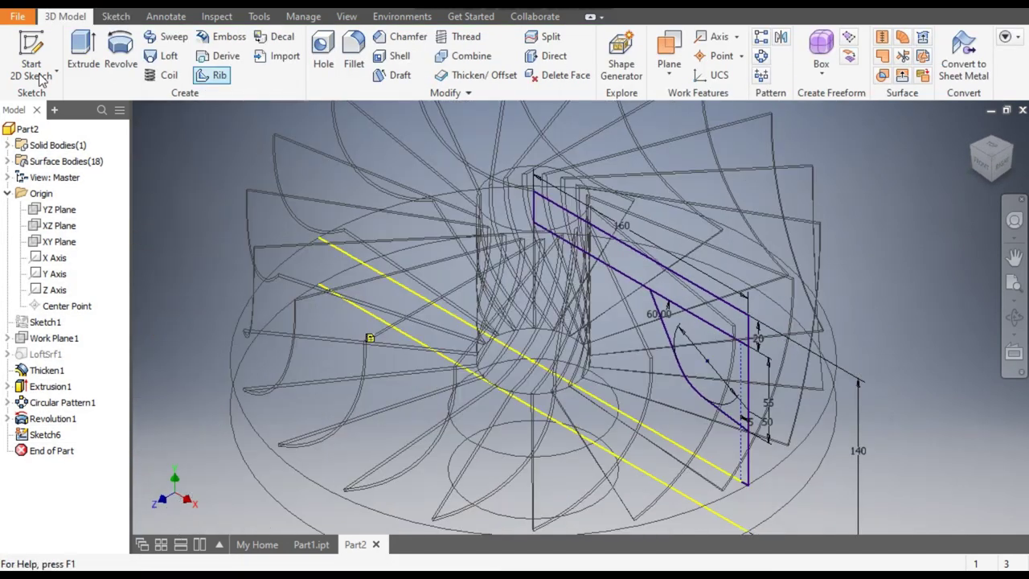
{"action": "left_click", "coordinate": [121, 50]}
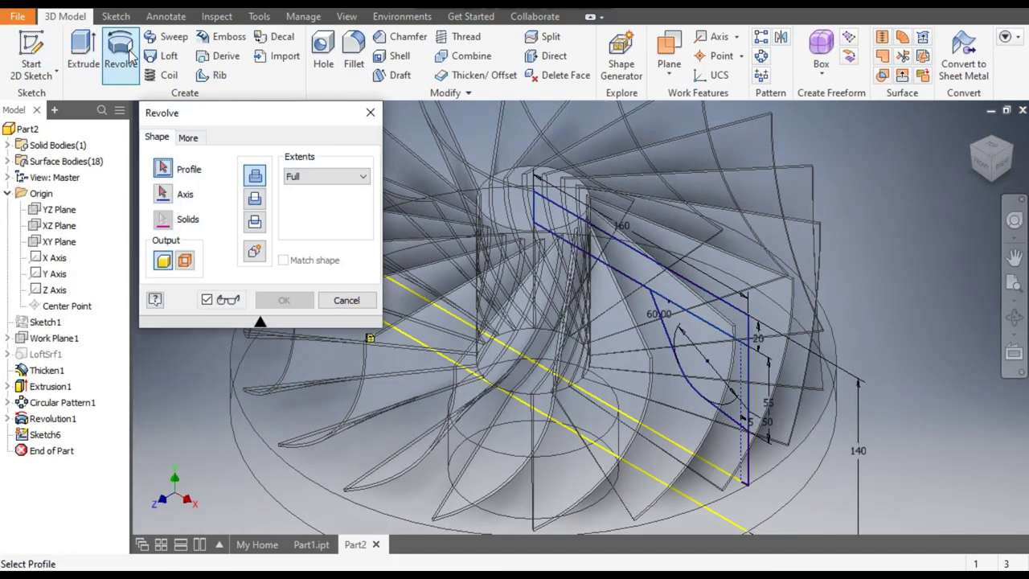
{"action": "left_click", "coordinate": [595, 238]}
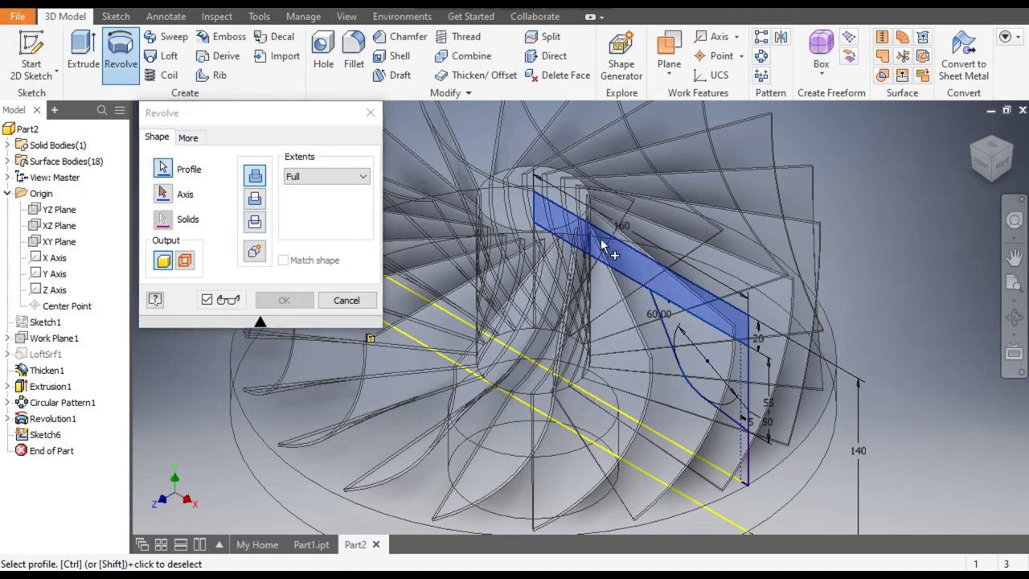
{"action": "left_click", "coordinate": [702, 369]}
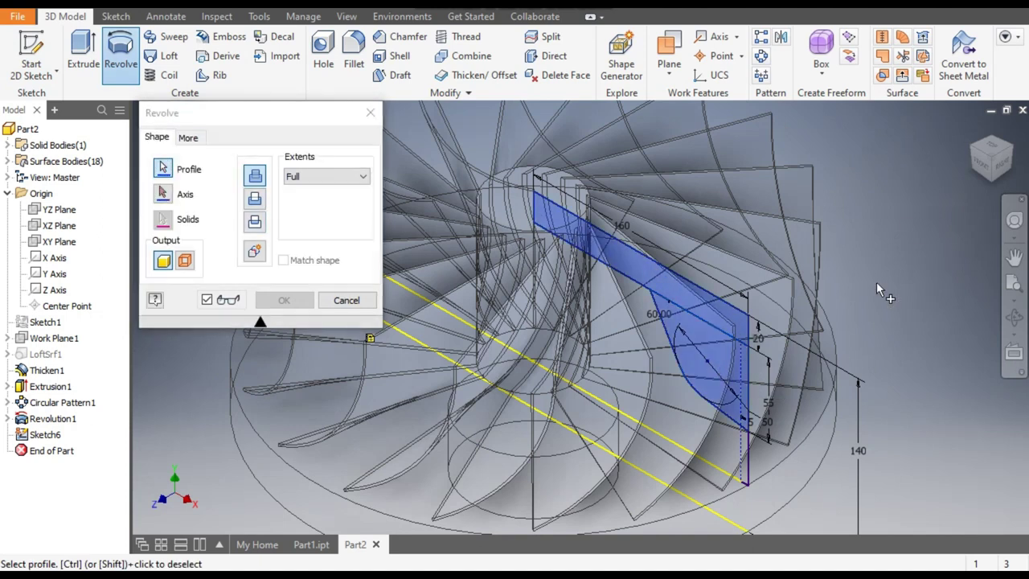
{"action": "left_click", "coordinate": [983, 164]}
{"action": "scroll", "coordinate": [618, 268], "scroll_direction": "down", "scroll_amount": 3}
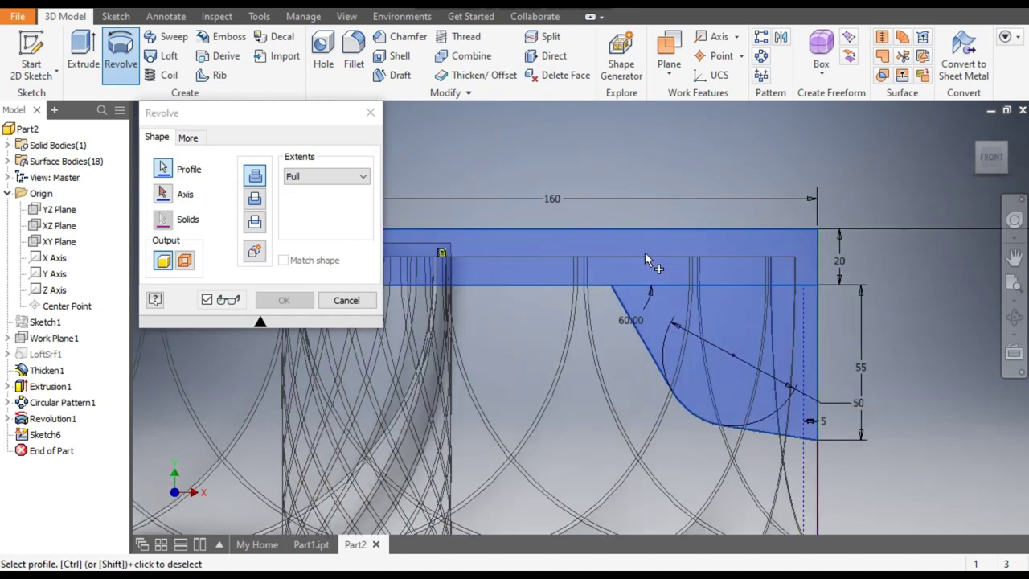
{"action": "mouse_move", "coordinate": [655, 264]}
{"action": "middle_mouse_down"}
{"action": "mouse_move", "coordinate": [891, 386]}
{"action": "mouse_move", "coordinate": [868, 377]}
{"action": "middle_mouse_up"}
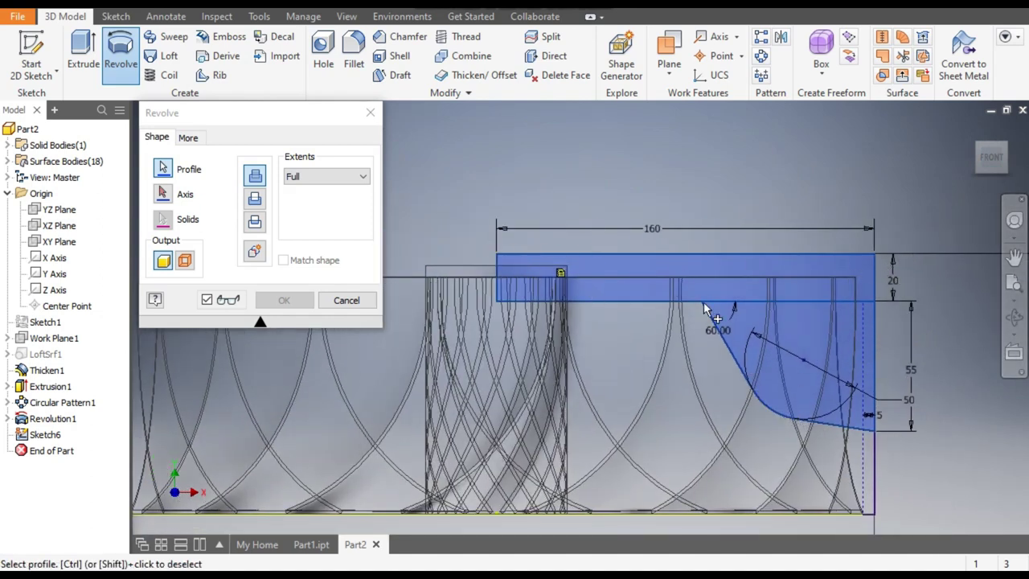
Set the revolve to Cut around the Y Axis and create it
{"action": "left_click", "coordinate": [255, 201]}
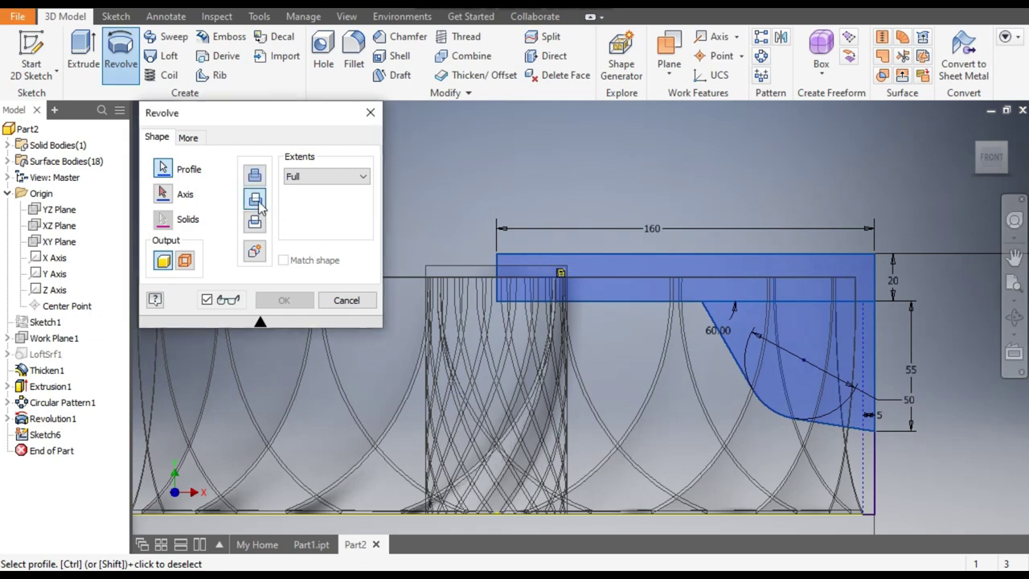
{"action": "left_click", "coordinate": [163, 194]}
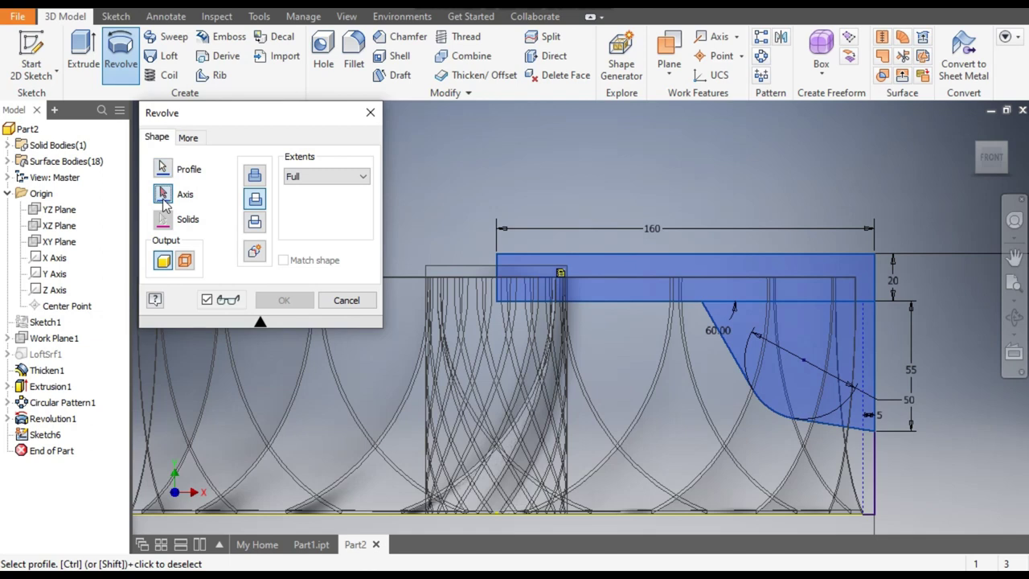
{"action": "left_click", "coordinate": [997, 149]}
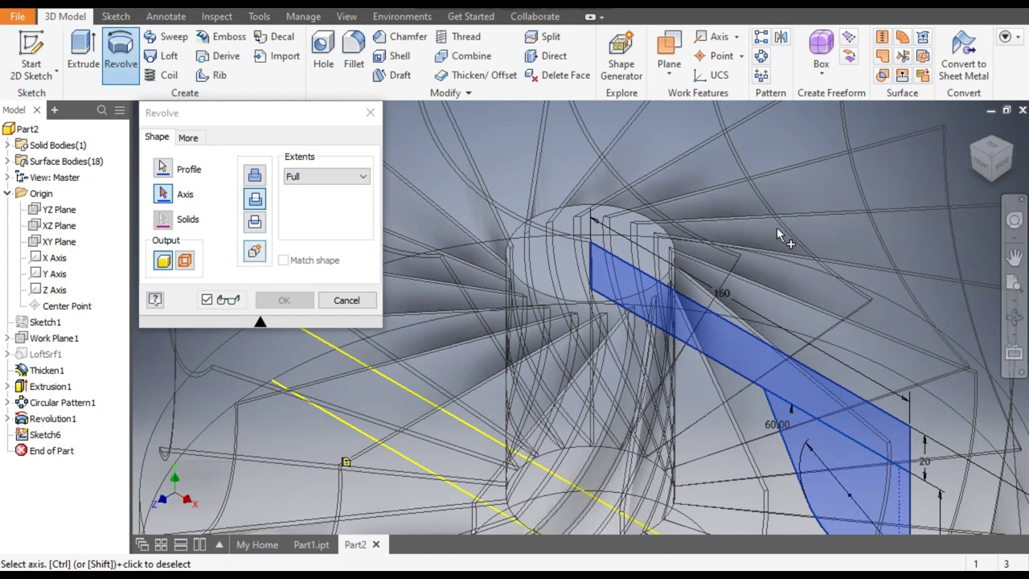
{"action": "key", "text": "Home"}
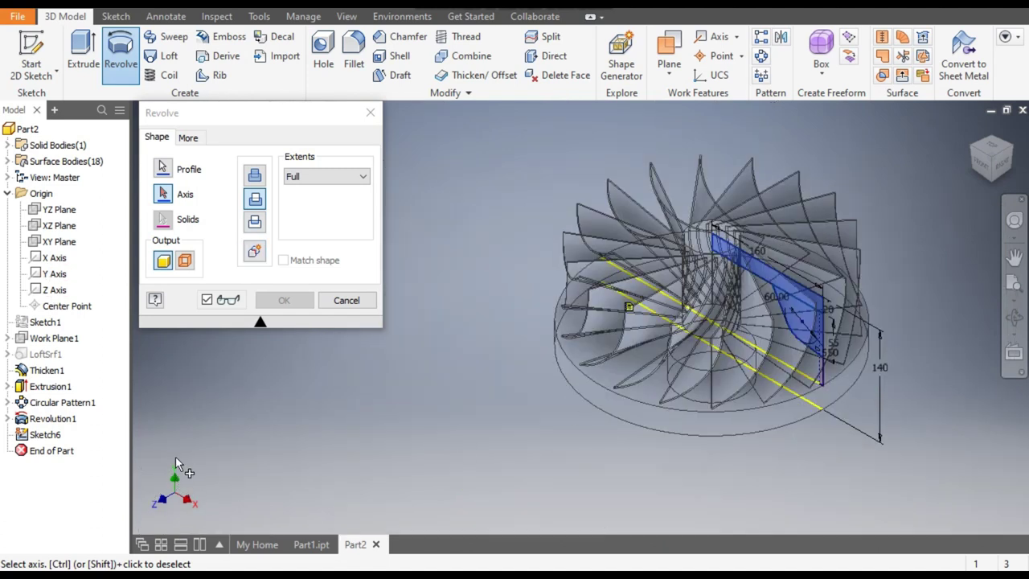
{"action": "left_click", "coordinate": [51, 274]}
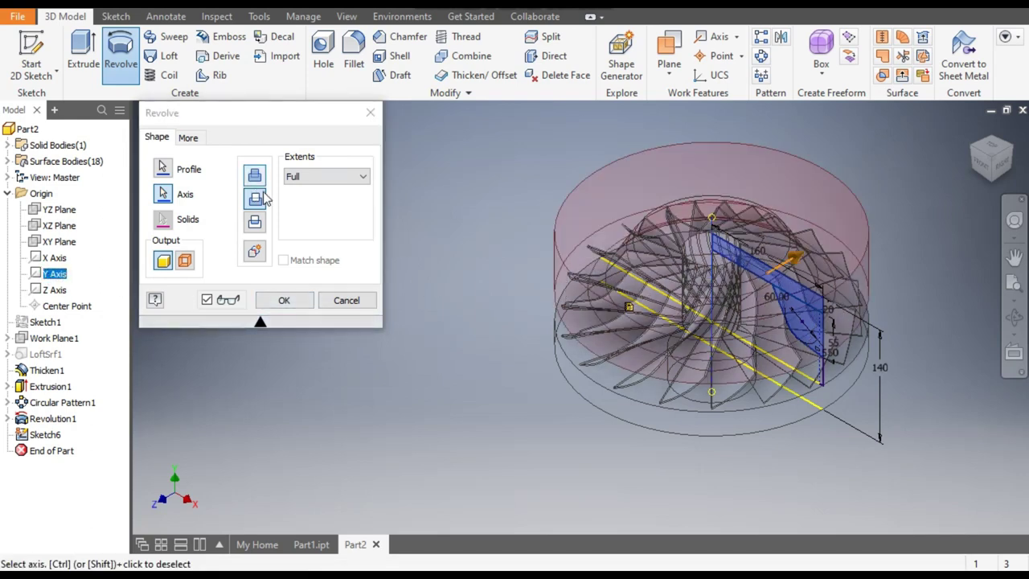
{"action": "left_click", "coordinate": [284, 300]}
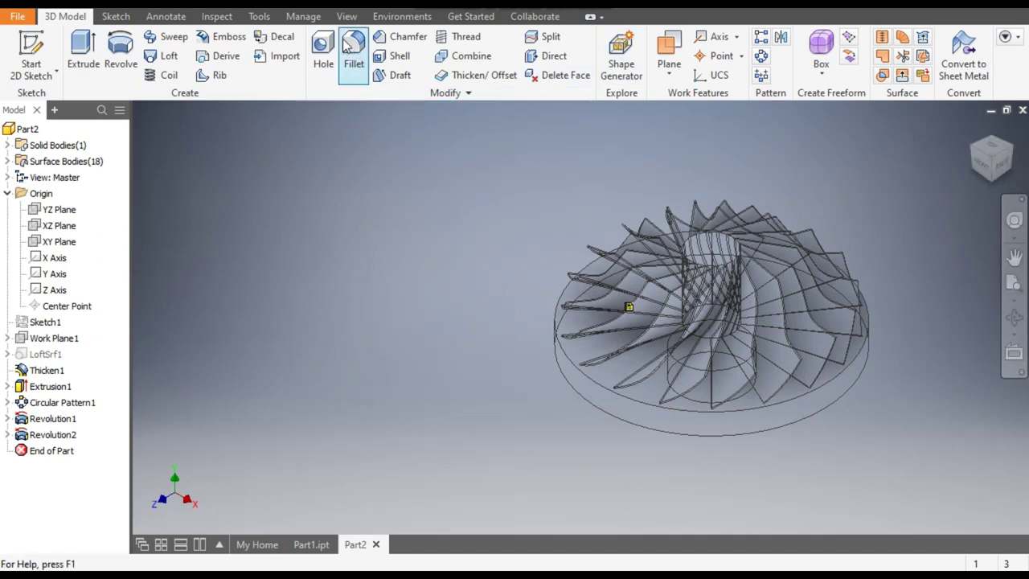
Switch the visual style to Shaded with Edges, then check the Front and Home views
{"action": "left_click", "coordinate": [346, 16]}
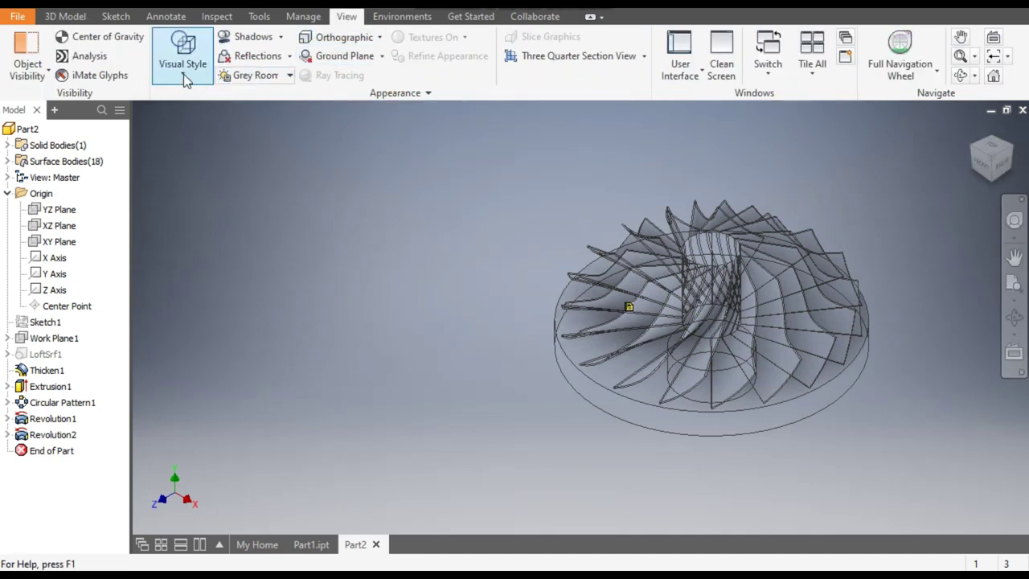
{"action": "left_click", "coordinate": [183, 68]}
{"action": "left_click", "coordinate": [199, 170]}
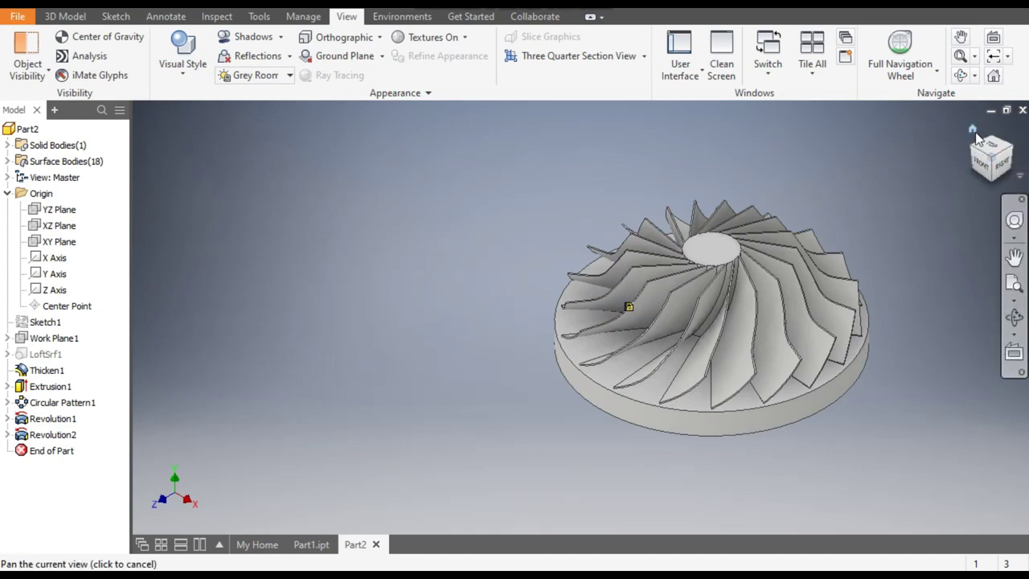
{"action": "left_click", "coordinate": [981, 173]}
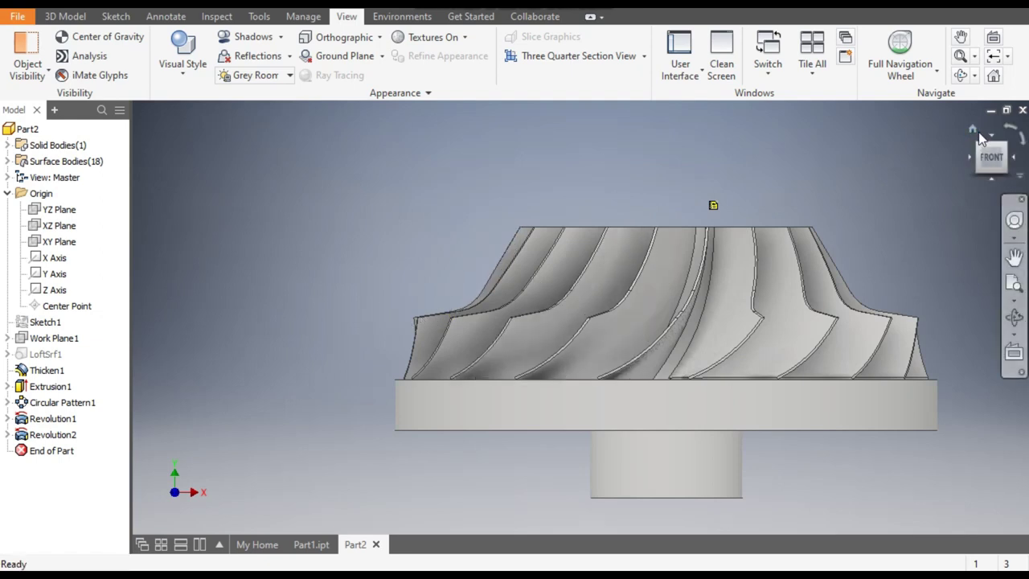
{"action": "left_click", "coordinate": [972, 129]}
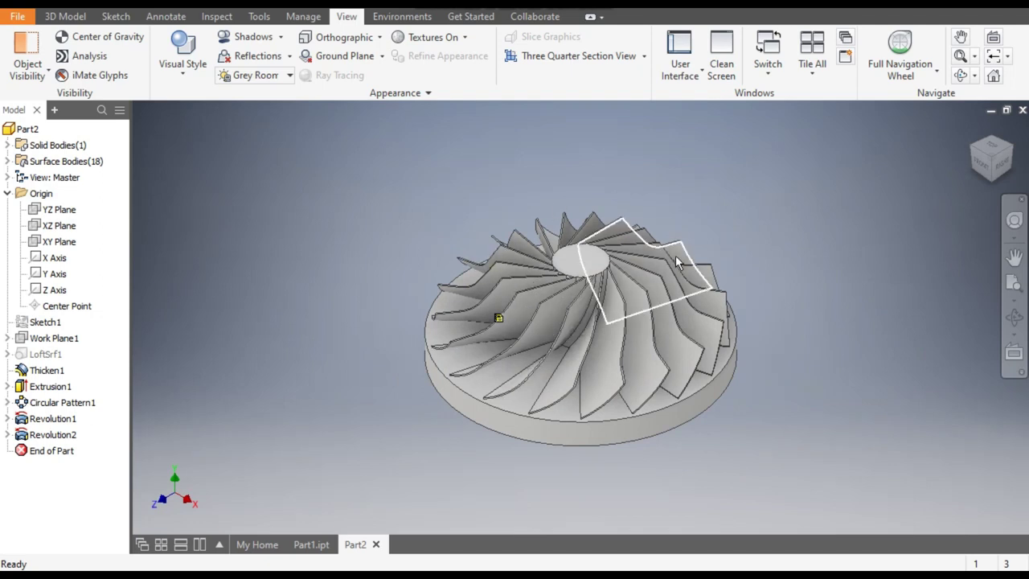
{"action": "mouse_move", "coordinate": [701, 283]}
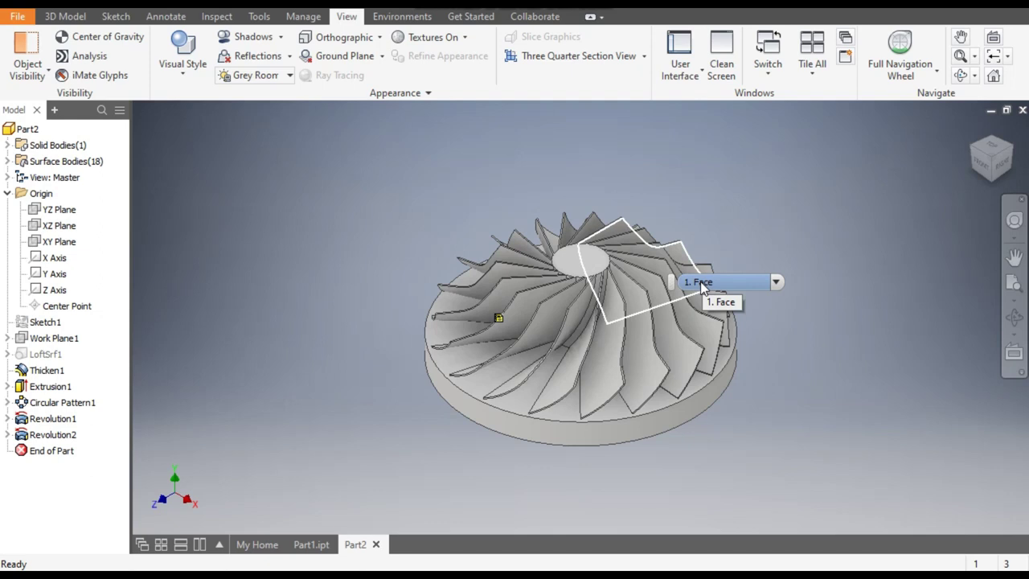
Sketch a 40 mm diameter circle at the hub centre on its top face and finish Sketch7
{"action": "left_click", "coordinate": [595, 267]}
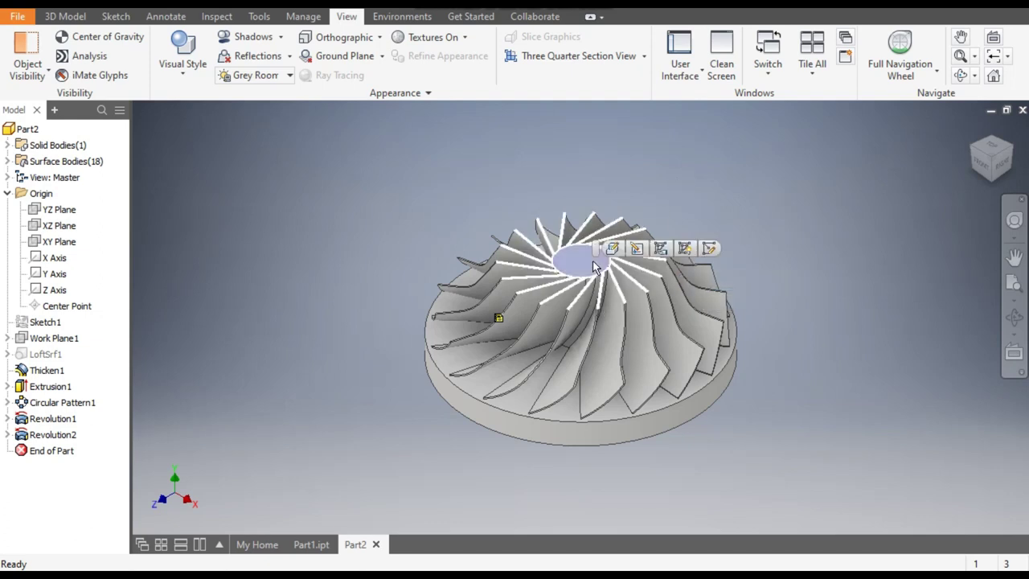
{"action": "left_click", "coordinate": [708, 248]}
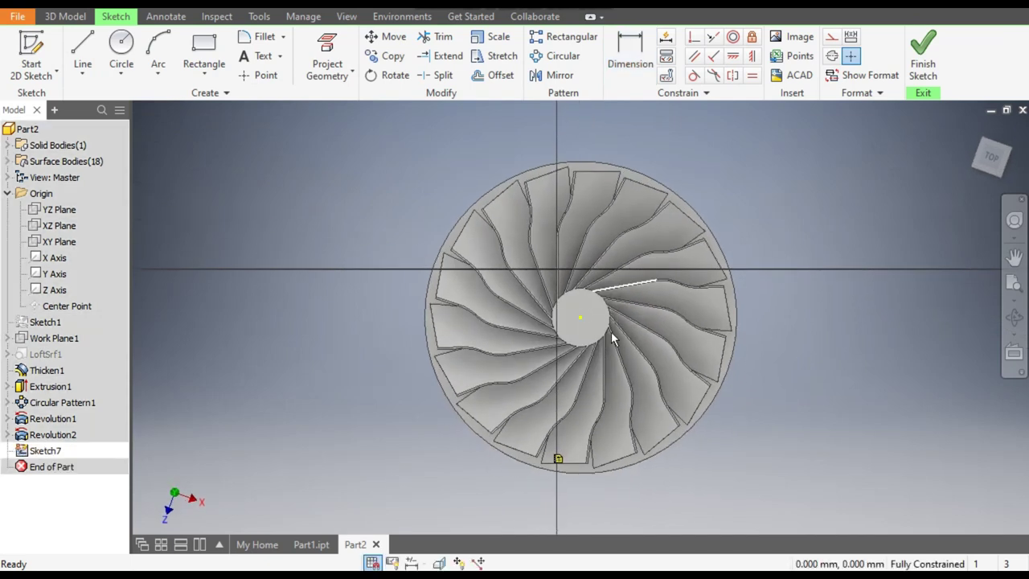
{"action": "left_click", "coordinate": [126, 52]}
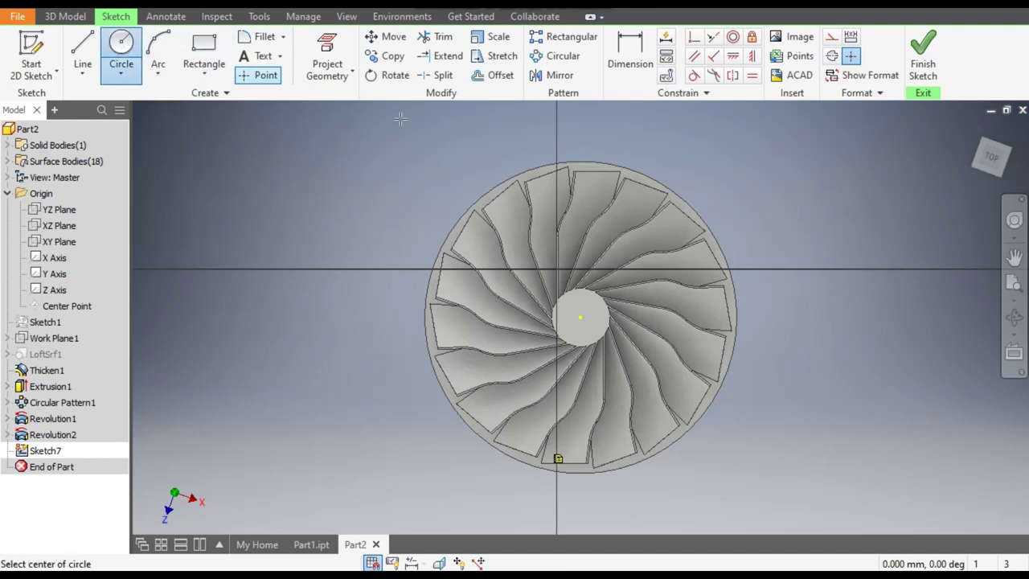
{"action": "left_click", "coordinate": [581, 317]}
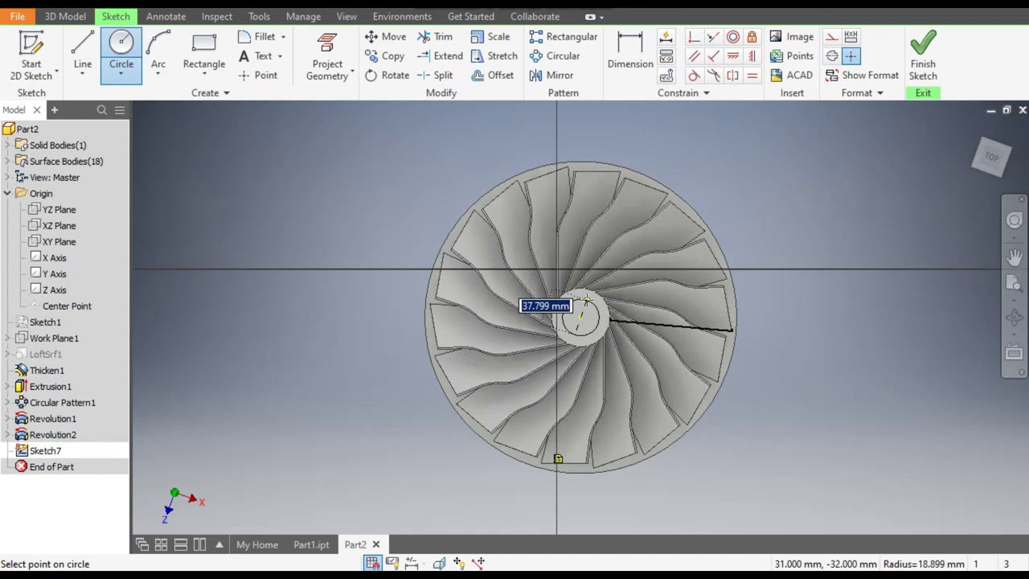
{"action": "type", "text": "40"}
{"action": "key", "text": "Return"}
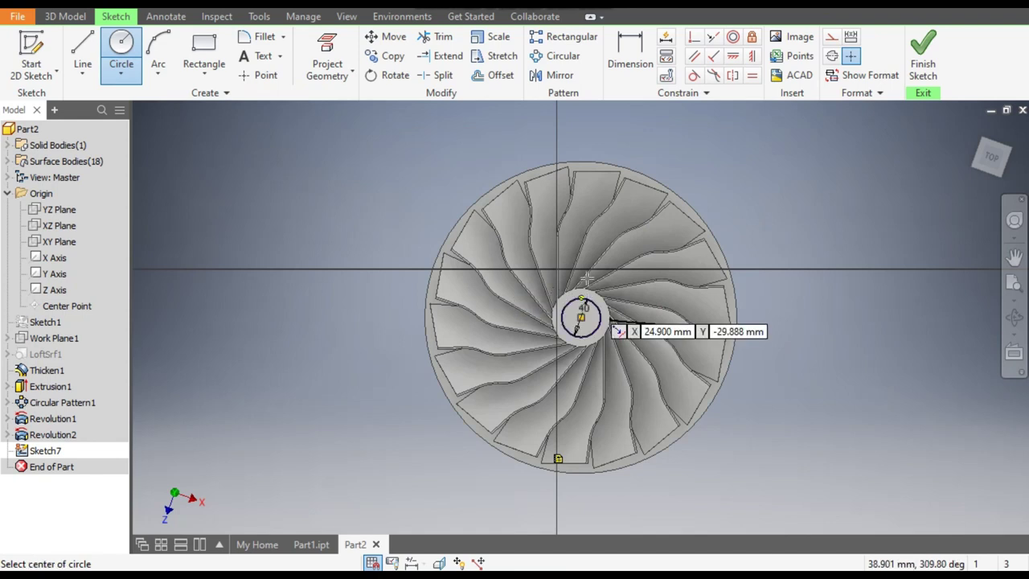
{"action": "left_click", "coordinate": [922, 66]}
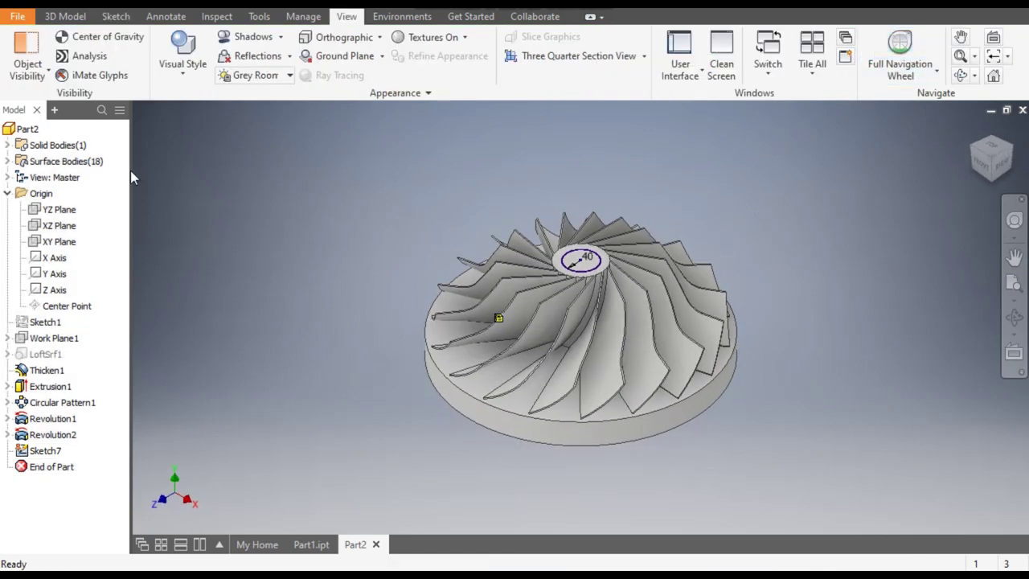
Extrude the 40 mm circle downward as a cut through the whole impeller, boring the hub
{"action": "left_click", "coordinate": [69, 18]}
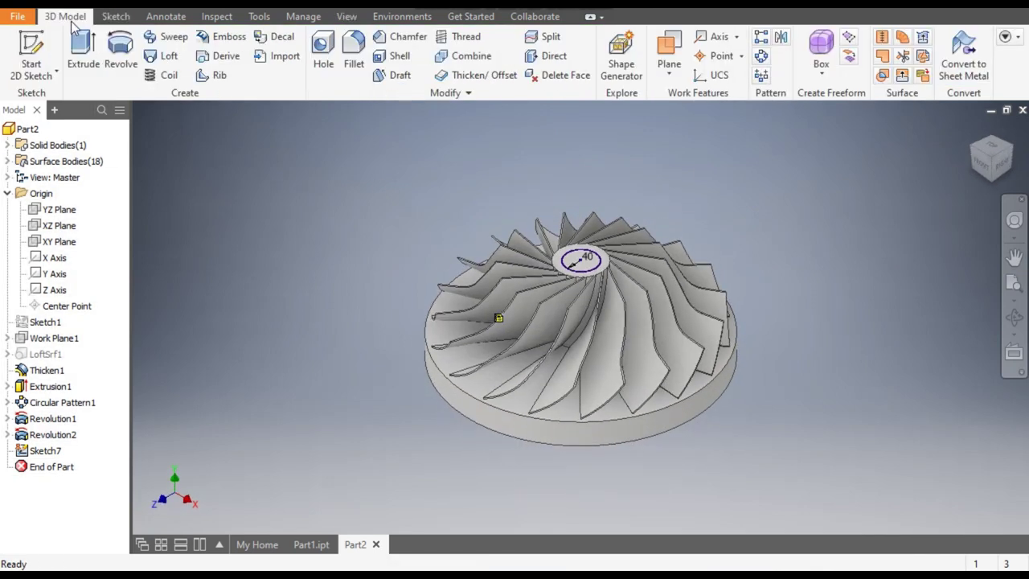
{"action": "left_click", "coordinate": [77, 50]}
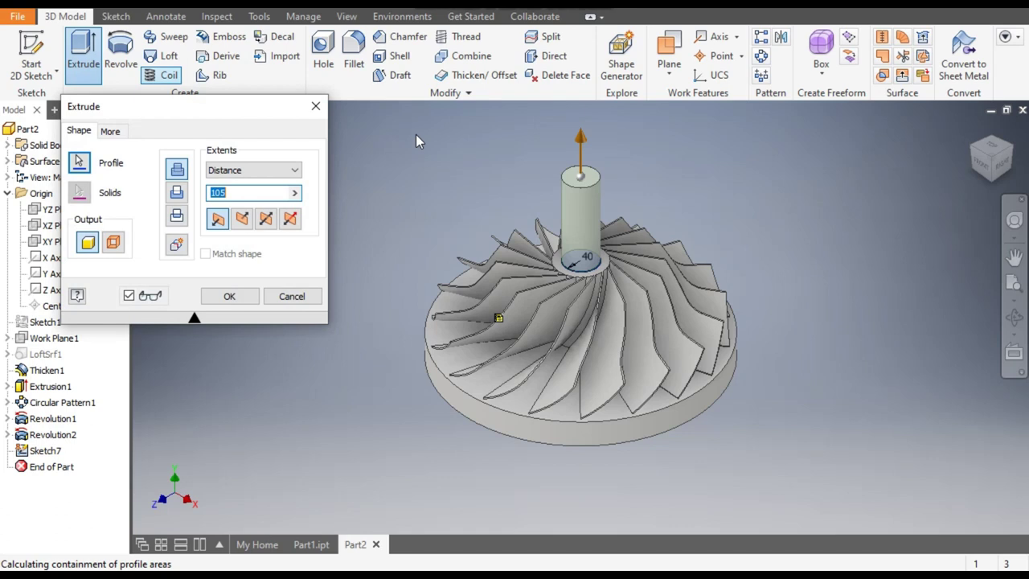
{"action": "left_click_drag", "start_coordinate": [584, 139], "coordinate": [581, 532]}
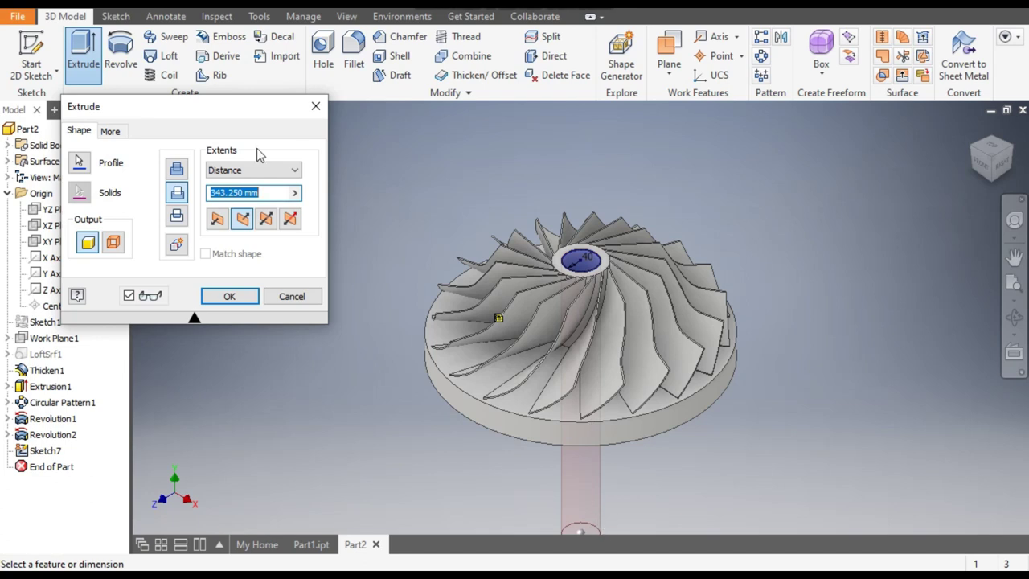
{"action": "scroll", "coordinate": [710, 226], "scroll_direction": "down", "scroll_amount": 3}
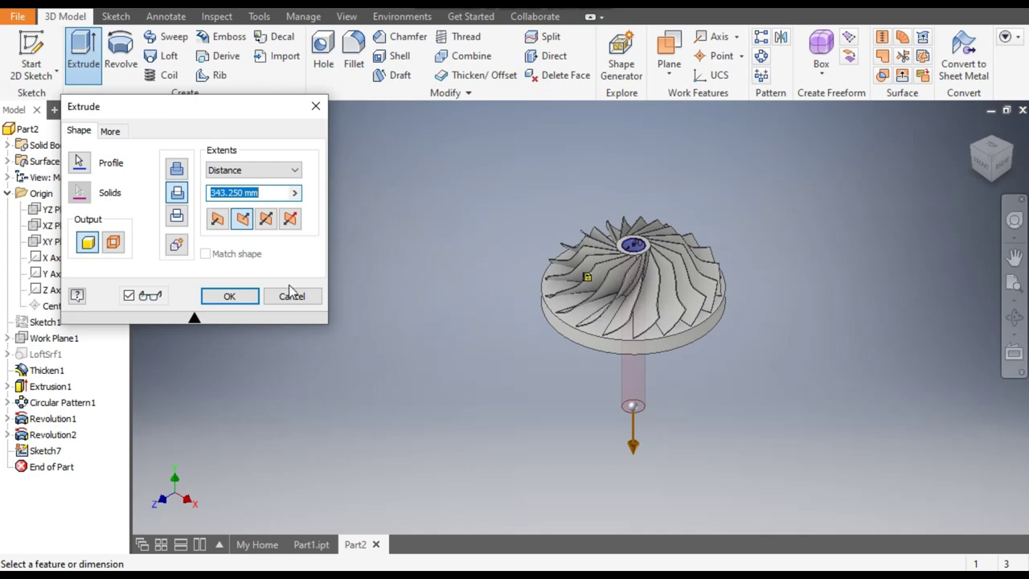
{"action": "left_click", "coordinate": [230, 296]}
{"action": "left_click", "coordinate": [994, 148]}
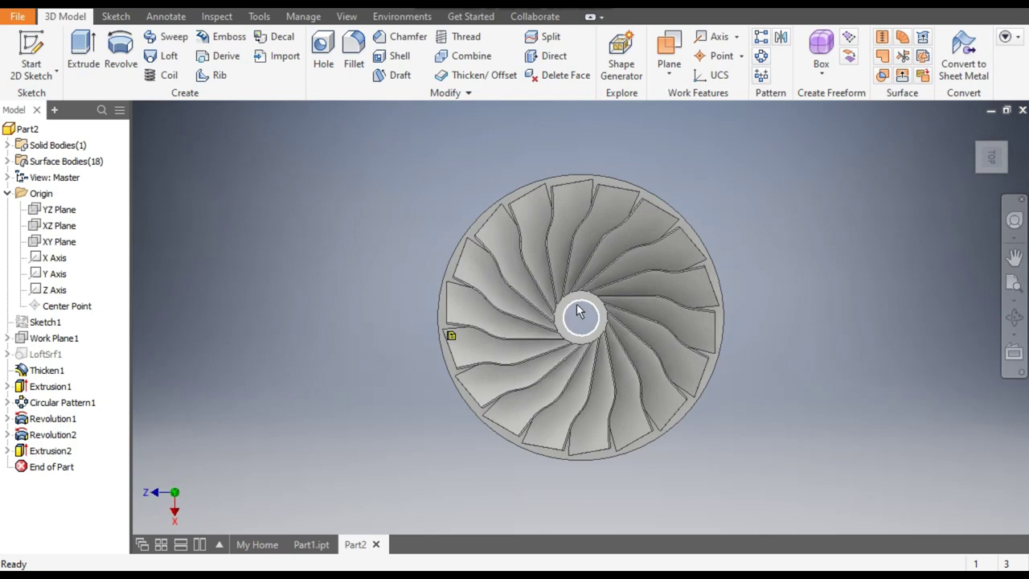
From the Home view, start a new 2D sketch on the origin XY Plane
{"action": "left_click", "coordinate": [971, 129]}
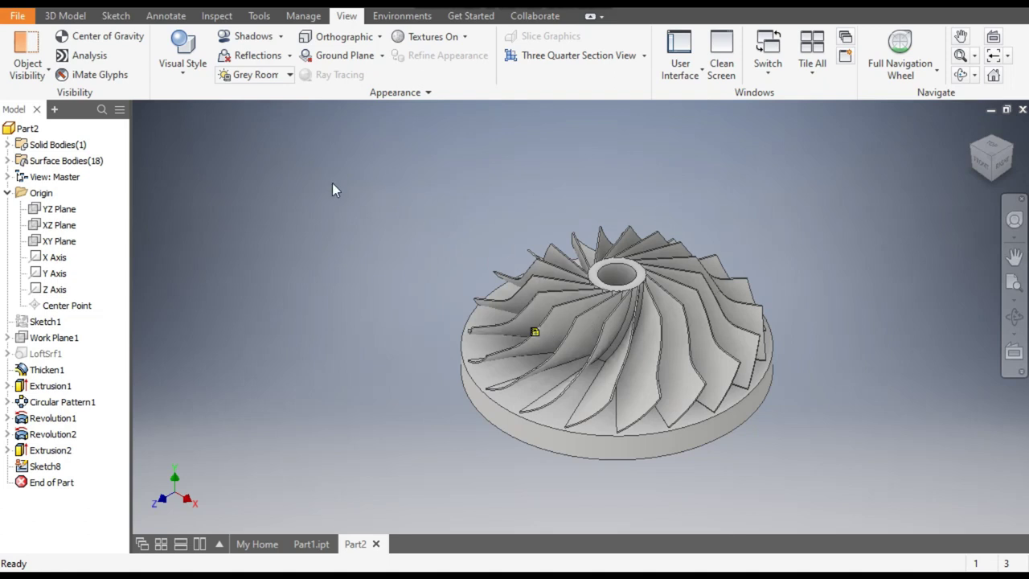
{"action": "left_click", "coordinate": [116, 16]}
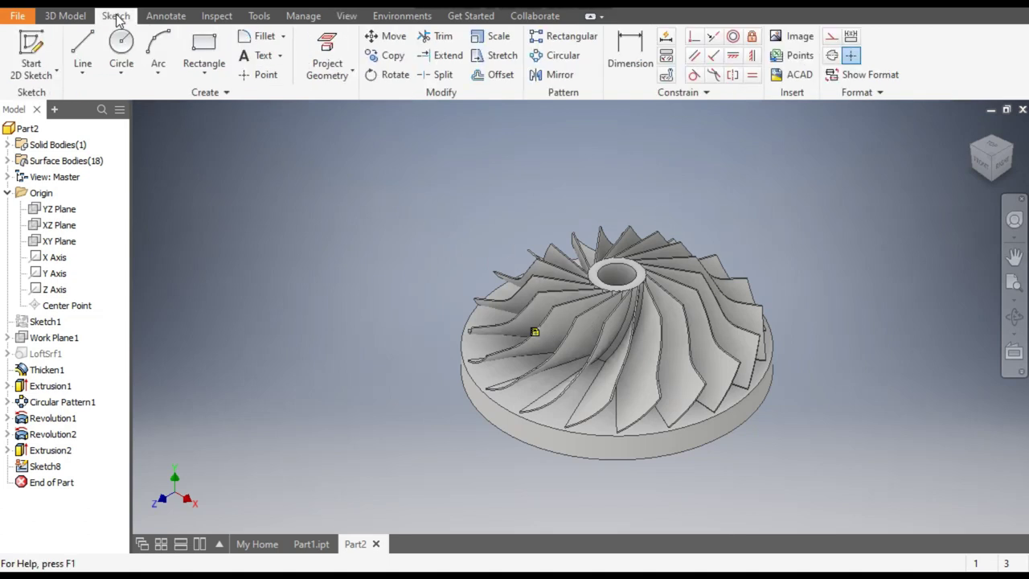
{"action": "left_click", "coordinate": [32, 64]}
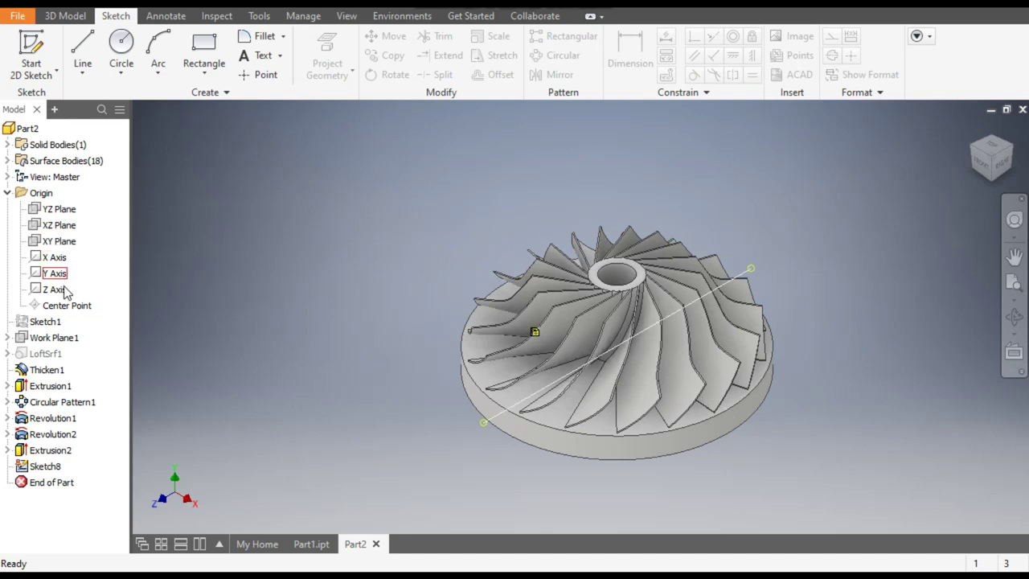
{"action": "left_click", "coordinate": [59, 241]}
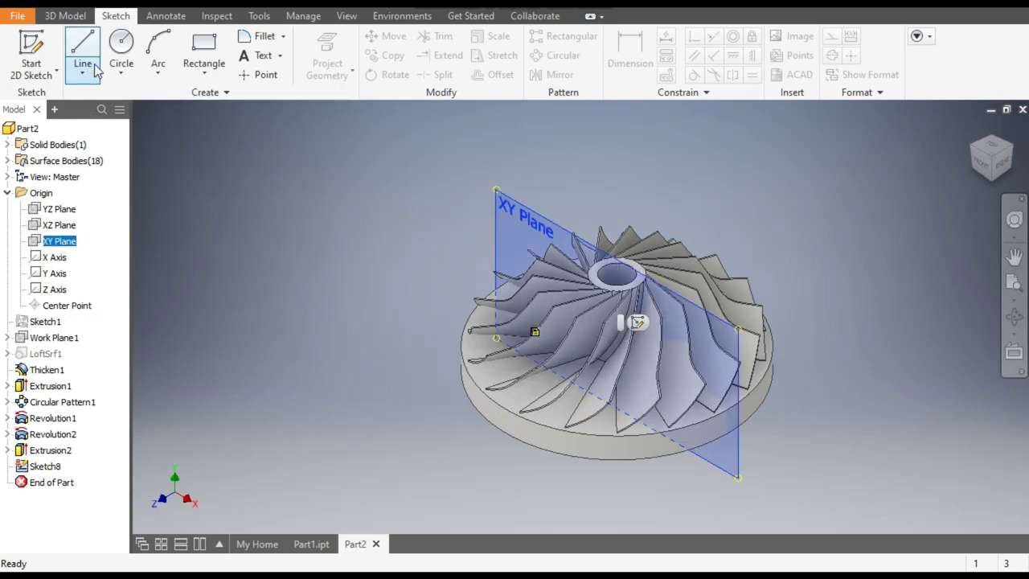
{"action": "left_click", "coordinate": [30, 44]}
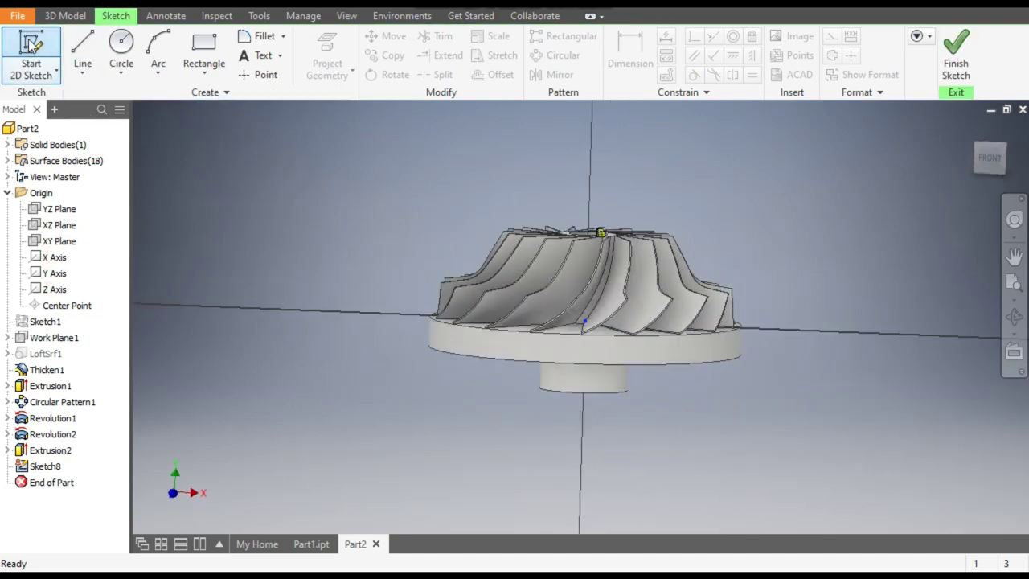
{"action": "middle_click_drag", "start_coordinate": [325, 239], "coordinate": [359, 226]}
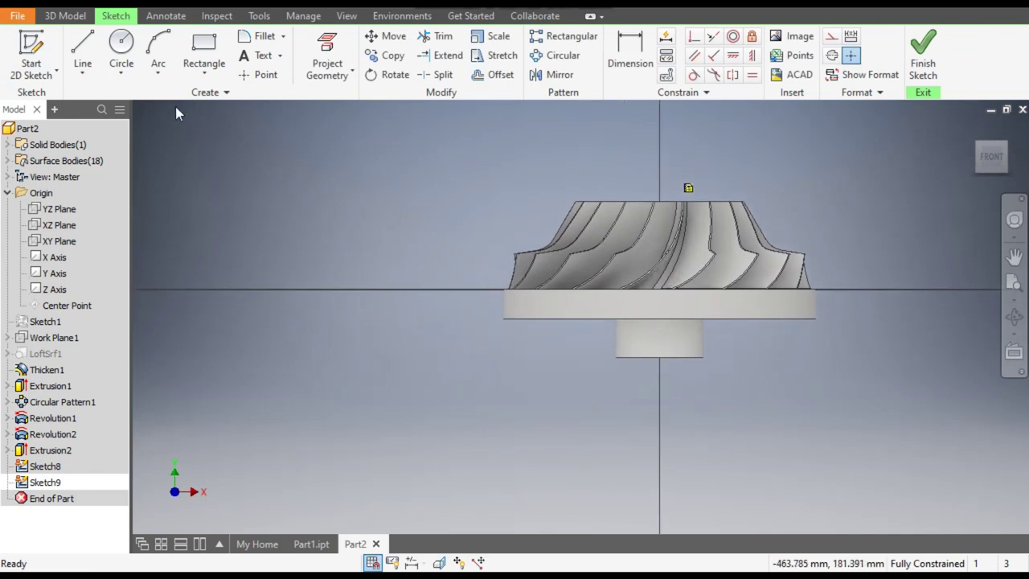
Switch the model's visual style to Wireframe
{"action": "left_click", "coordinate": [83, 48]}
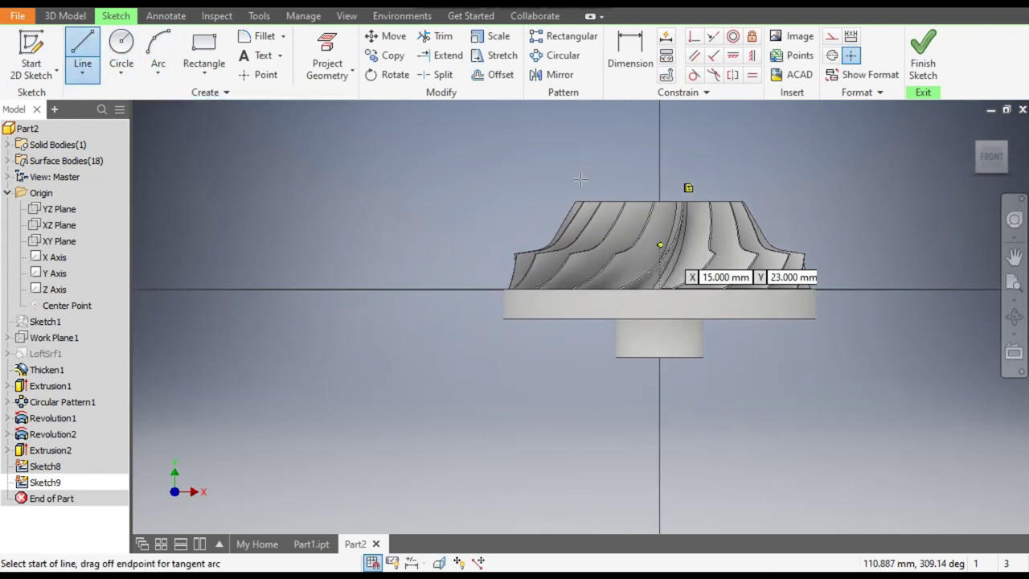
{"action": "left_click", "coordinate": [346, 16]}
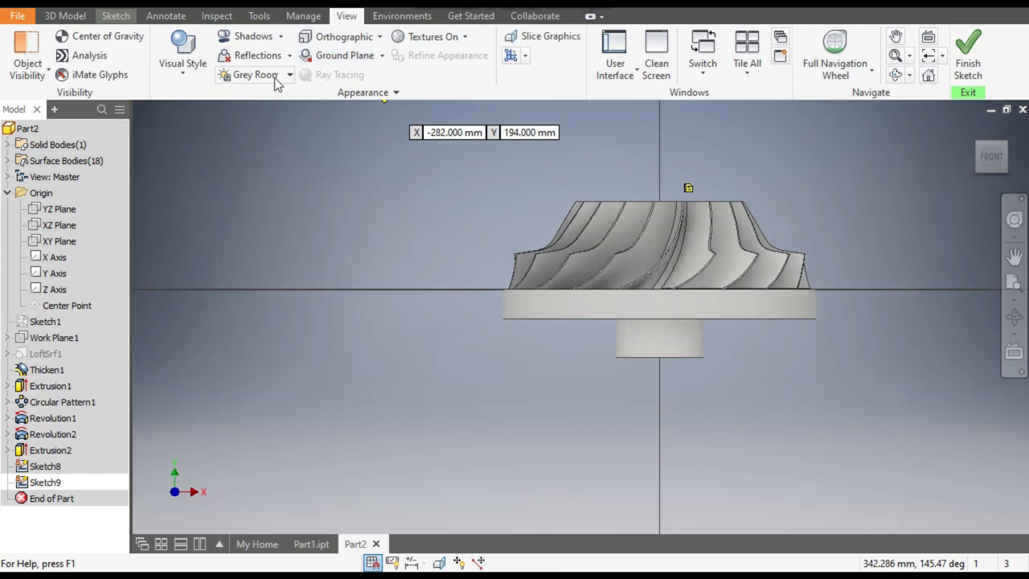
{"action": "left_click", "coordinate": [180, 76]}
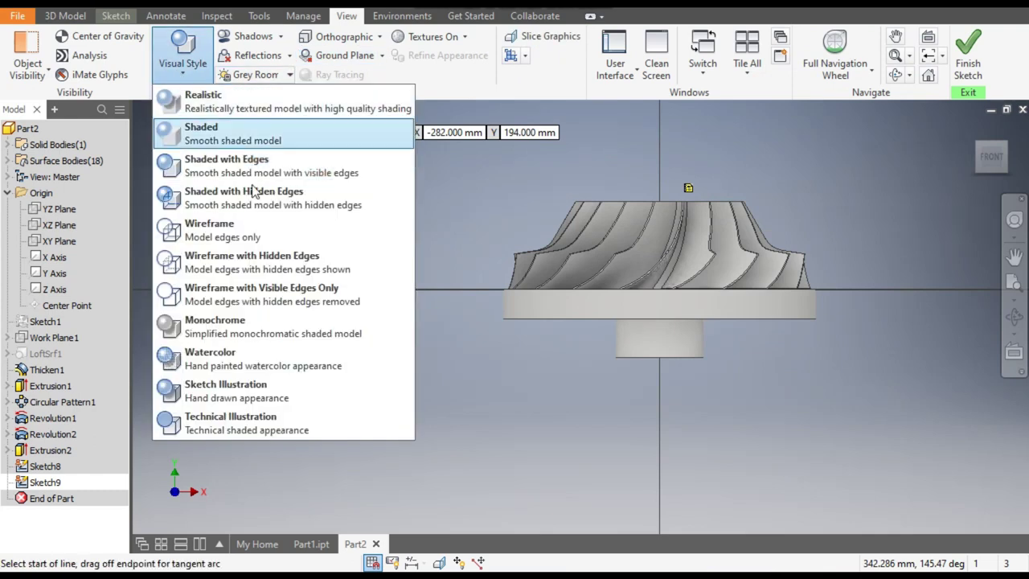
{"action": "left_click", "coordinate": [251, 229]}
{"action": "scroll", "coordinate": [620, 299], "scroll_direction": "up", "scroll_amount": 3}
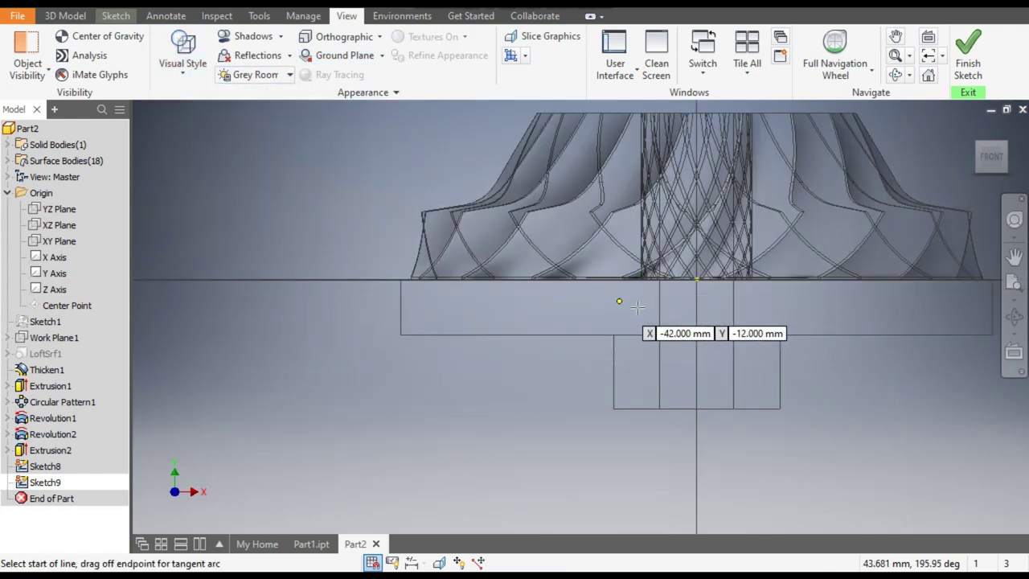
Draw the closed line outline: 229 mm base, 124 mm side, sloped shoulder, 43 mm top, down the axis
{"action": "left_click", "coordinate": [697, 335]}
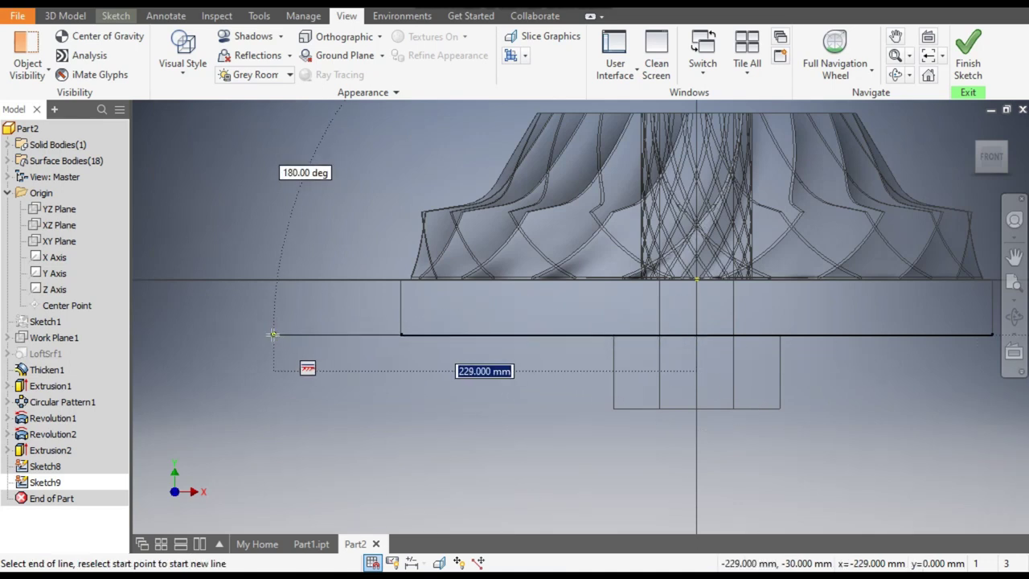
{"action": "left_click", "coordinate": [274, 335]}
{"action": "scroll", "coordinate": [274, 335], "scroll_direction": "down", "scroll_amount": 2}
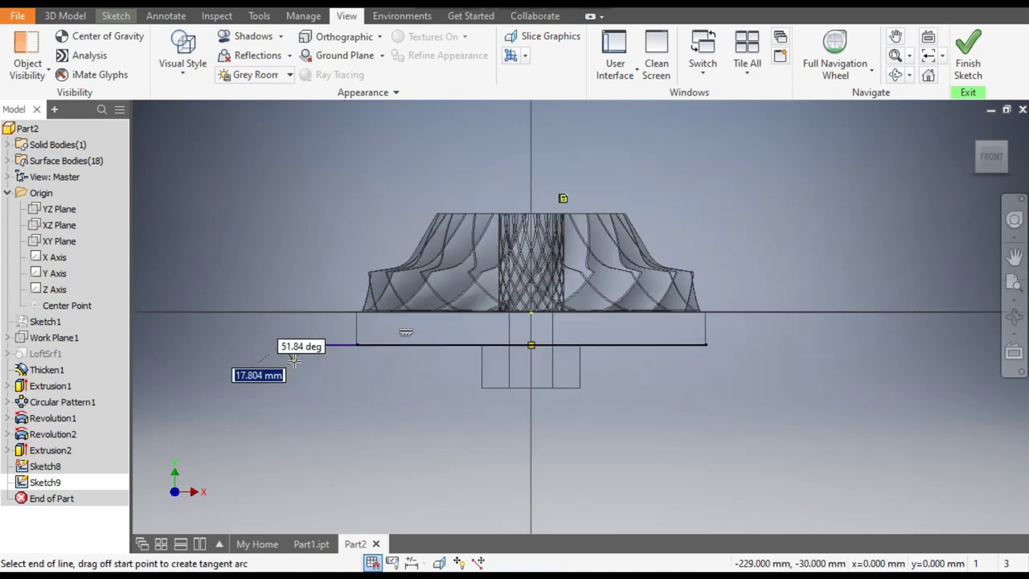
{"action": "left_click", "coordinate": [280, 191]}
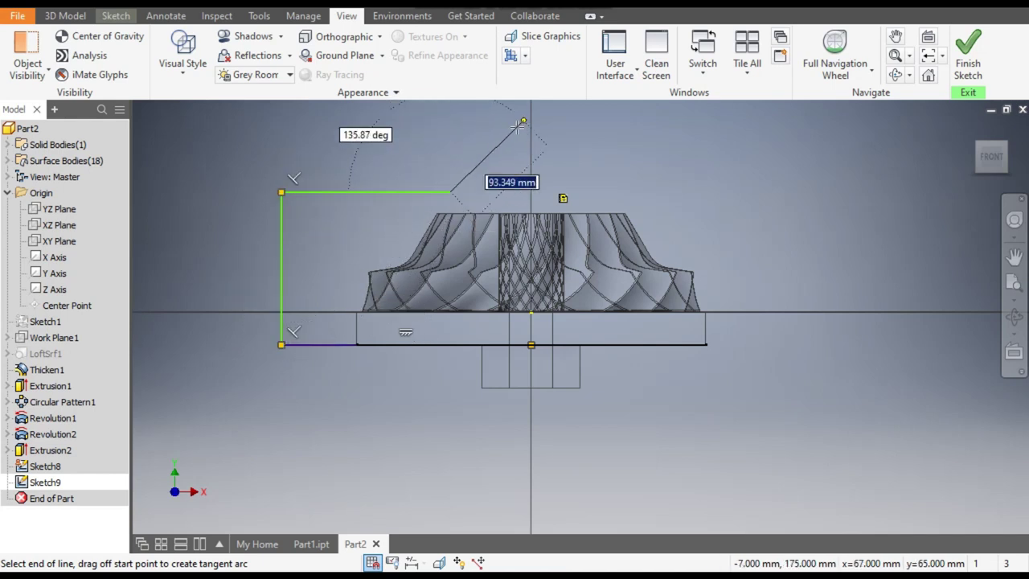
{"action": "left_click", "coordinate": [483, 138]}
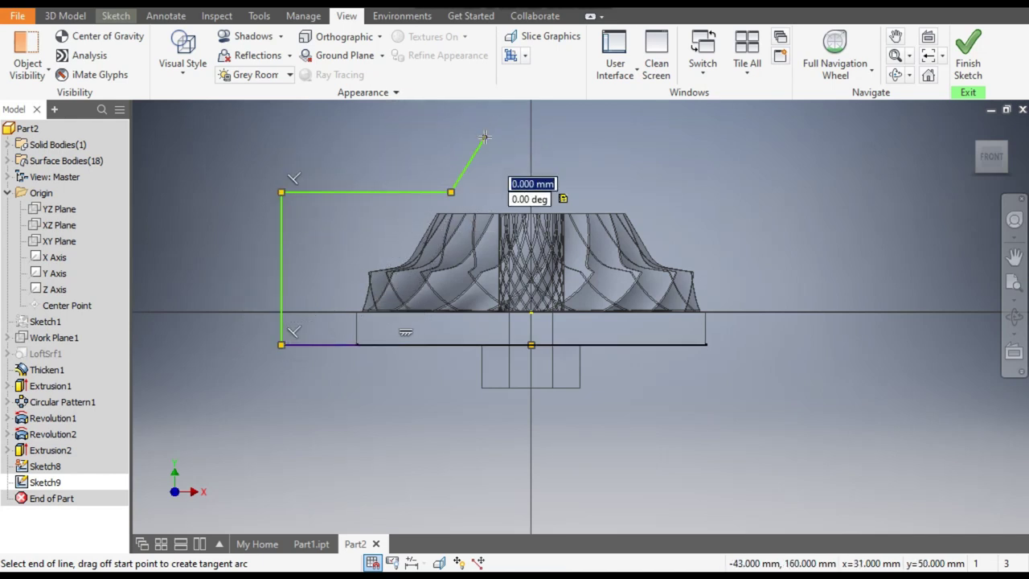
{"action": "left_click", "coordinate": [530, 137]}
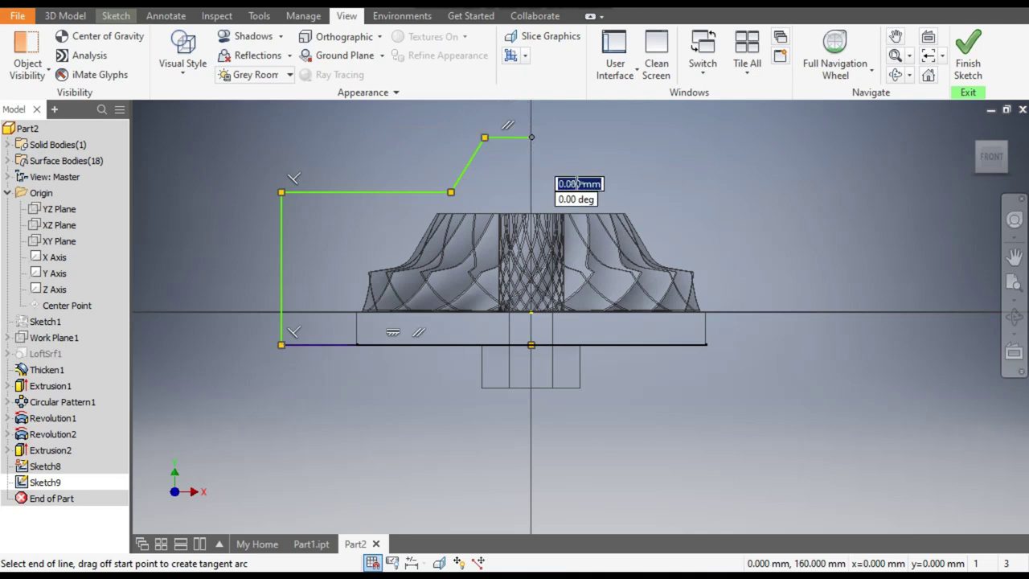
{"action": "left_click", "coordinate": [531, 344]}
{"action": "key", "text": "Escape"}
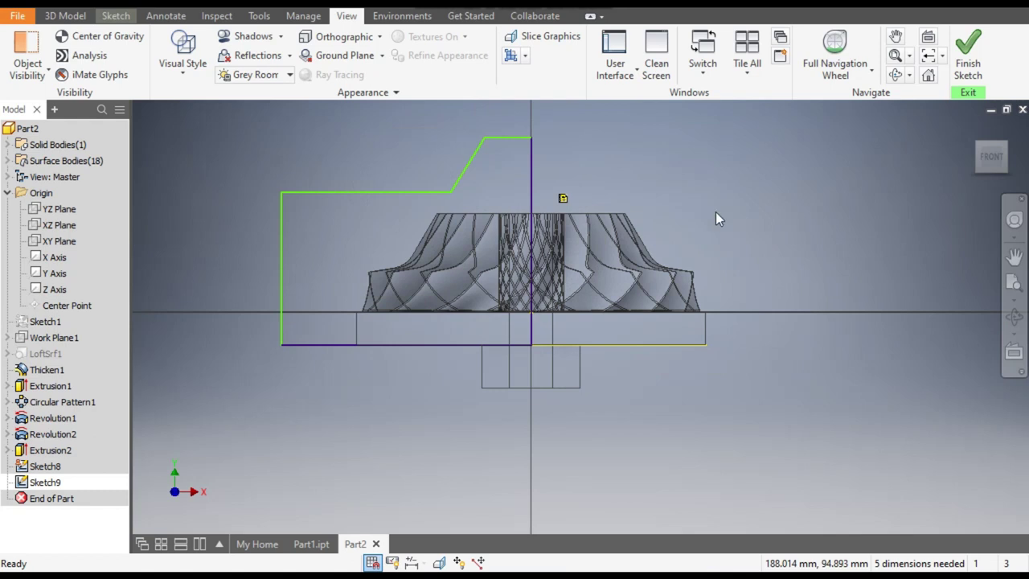
{"action": "left_click", "coordinate": [116, 16]}
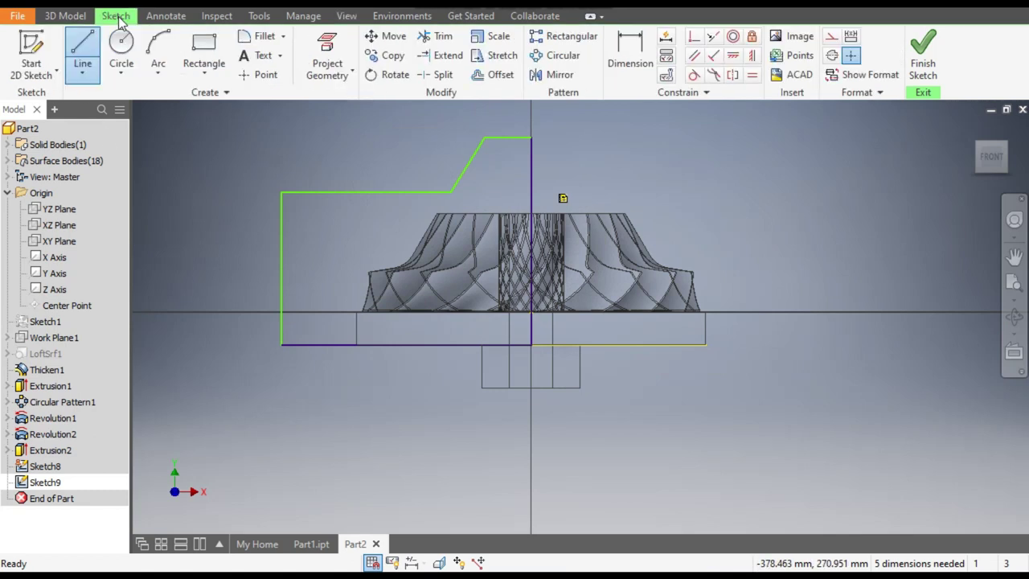
Dimension the profile's top width to 130 and the step height to 45
{"action": "left_click", "coordinate": [642, 61]}
{"action": "left_click", "coordinate": [451, 193]}
{"action": "left_click", "coordinate": [530, 159]}
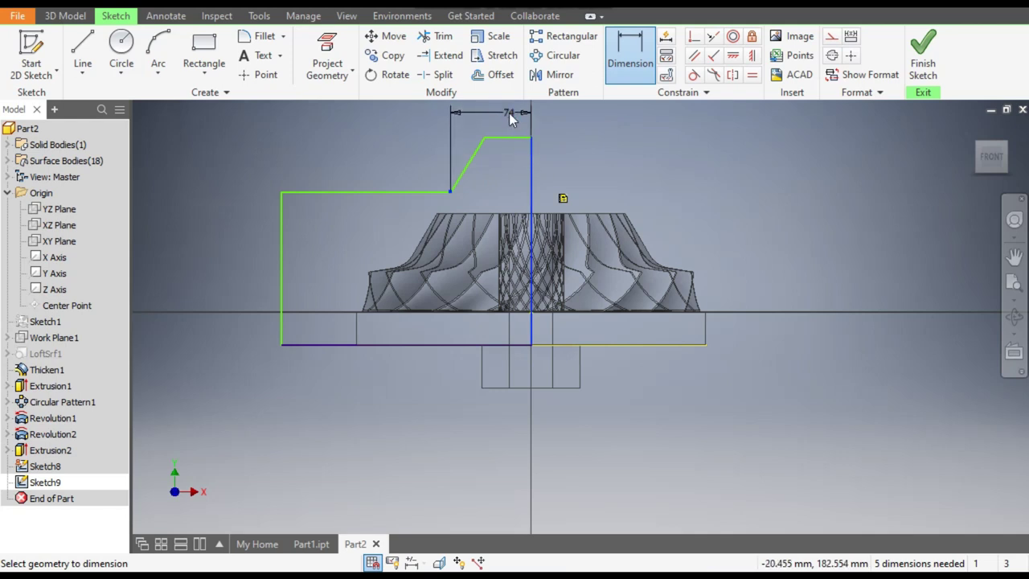
{"action": "left_click", "coordinate": [510, 116]}
{"action": "type", "text": "13"}
{"action": "key", "text": "Return"}
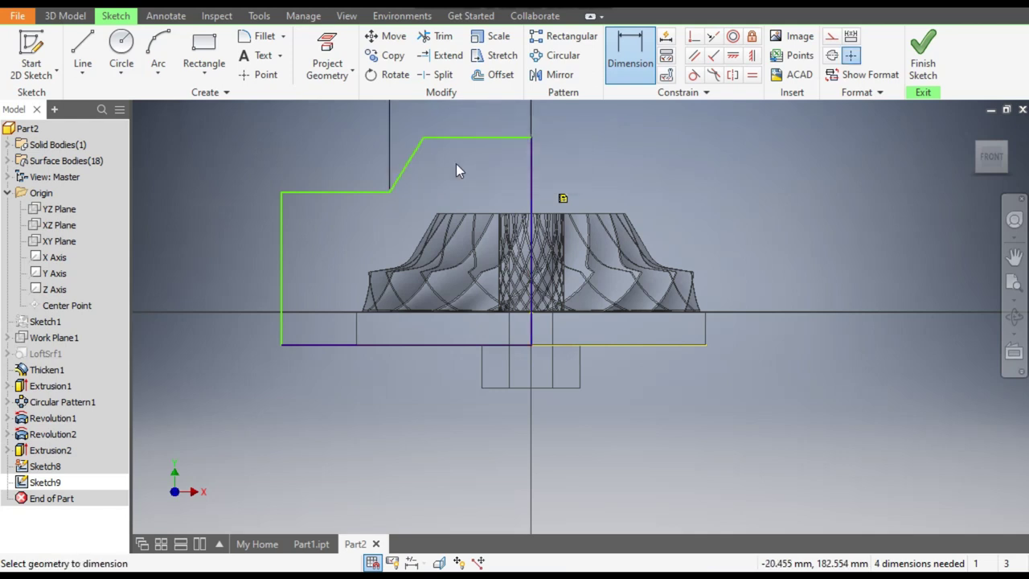
{"action": "scroll", "coordinate": [350, 369], "scroll_direction": "down", "scroll_amount": 2}
{"action": "scroll", "coordinate": [400, 408], "scroll_direction": "up", "scroll_amount": 3}
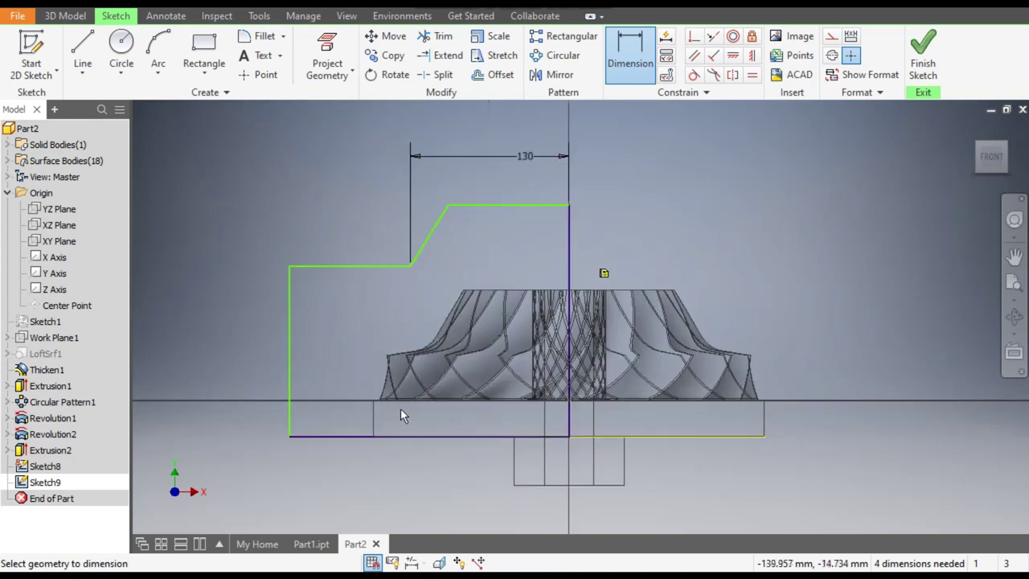
{"action": "left_click", "coordinate": [515, 206]}
{"action": "left_click", "coordinate": [372, 273]}
{"action": "left_click", "coordinate": [375, 239]}
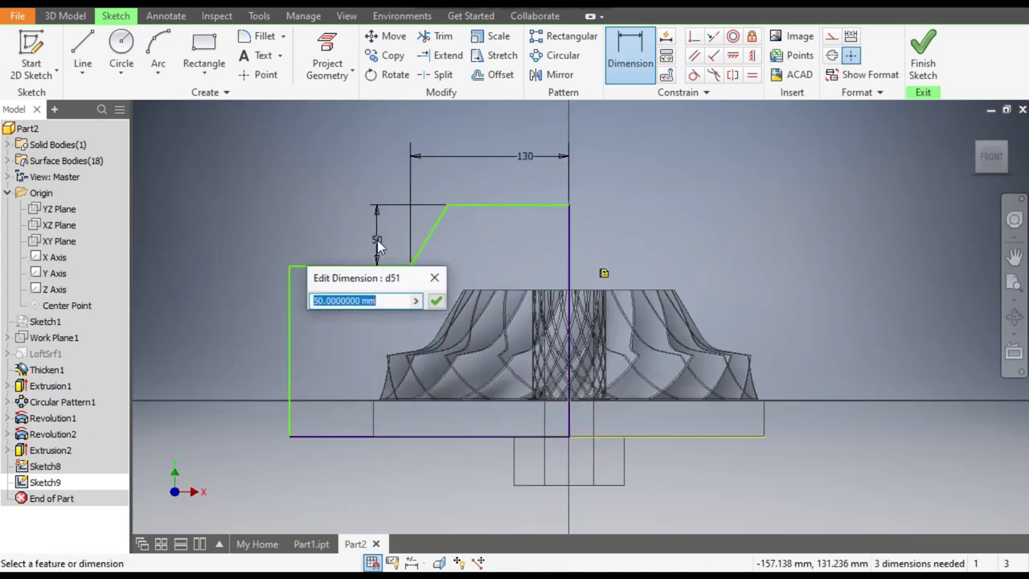
{"action": "type", "text": "45"}
{"action": "key", "text": "Return"}
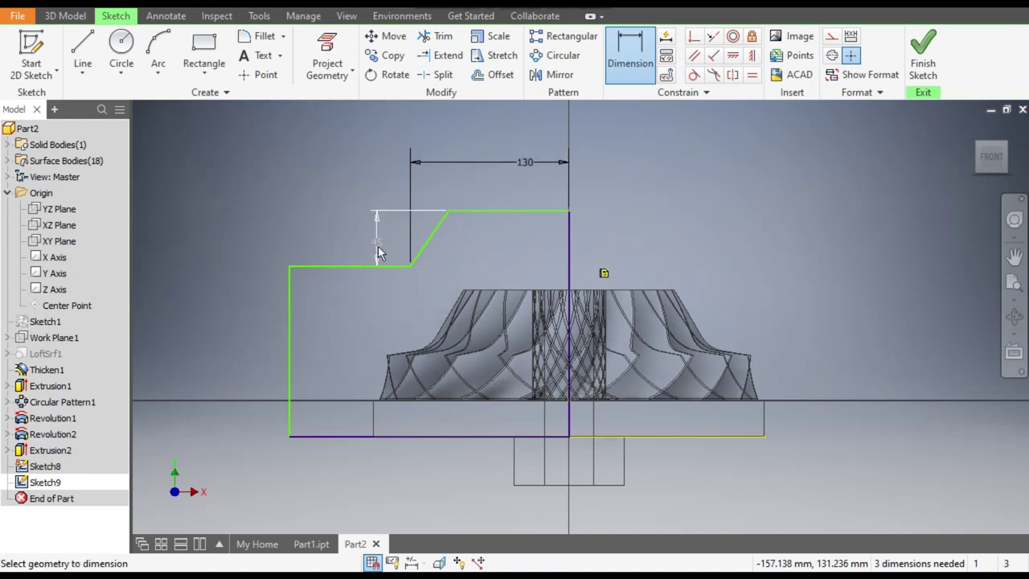
Set the left profile height to 80 and reject an over-constraining extra dimension
{"action": "left_click", "coordinate": [342, 266]}
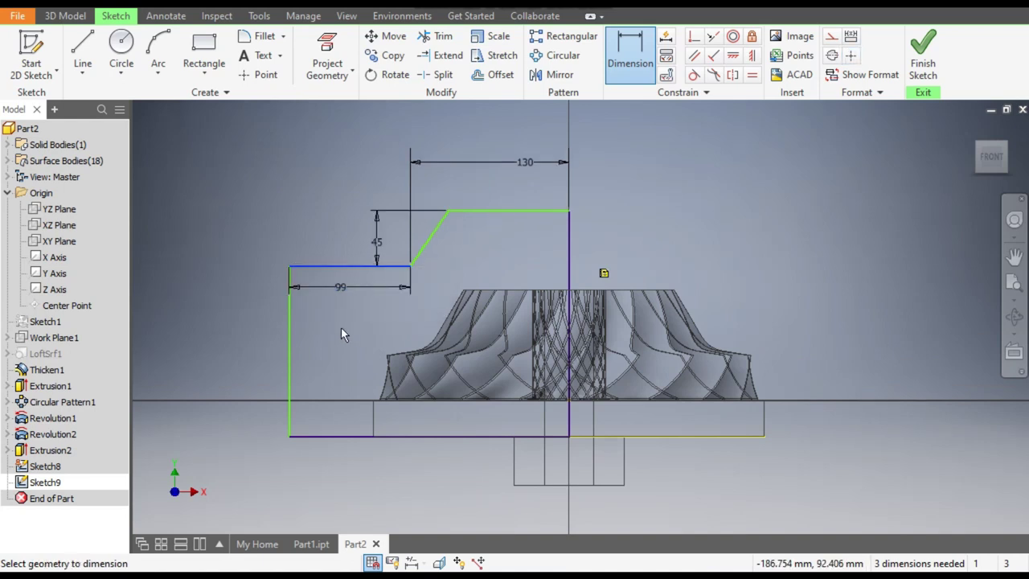
{"action": "left_click", "coordinate": [335, 437]}
{"action": "left_click", "coordinate": [250, 360]}
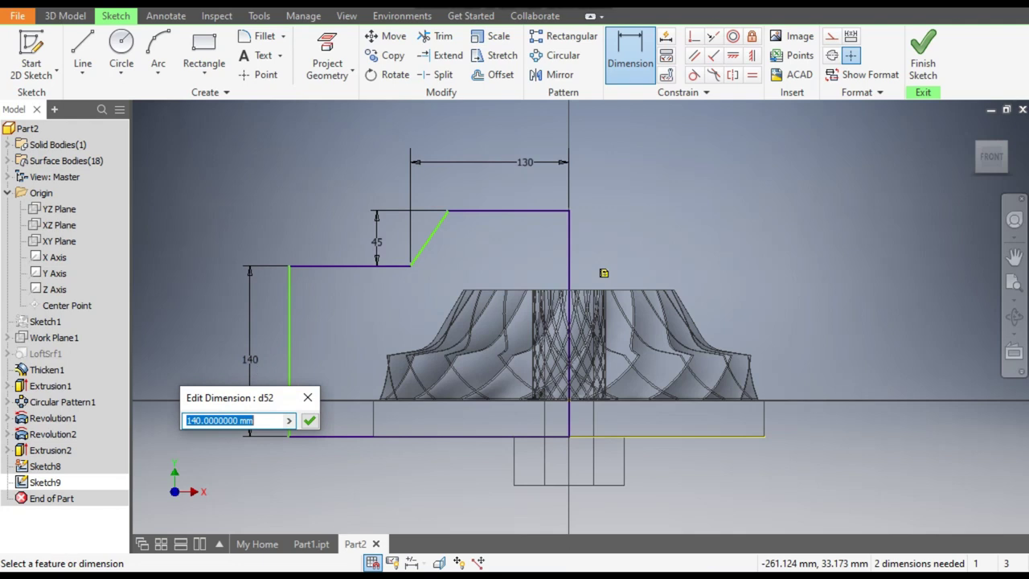
{"action": "type", "text": "80"}
{"action": "key", "text": "Return"}
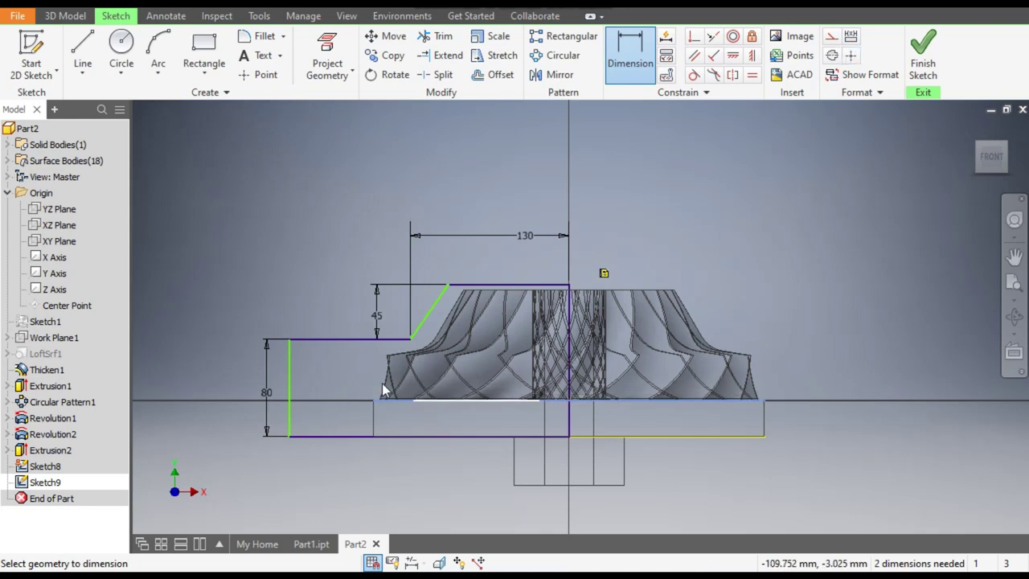
{"action": "left_click", "coordinate": [349, 341]}
{"action": "left_click", "coordinate": [333, 368]}
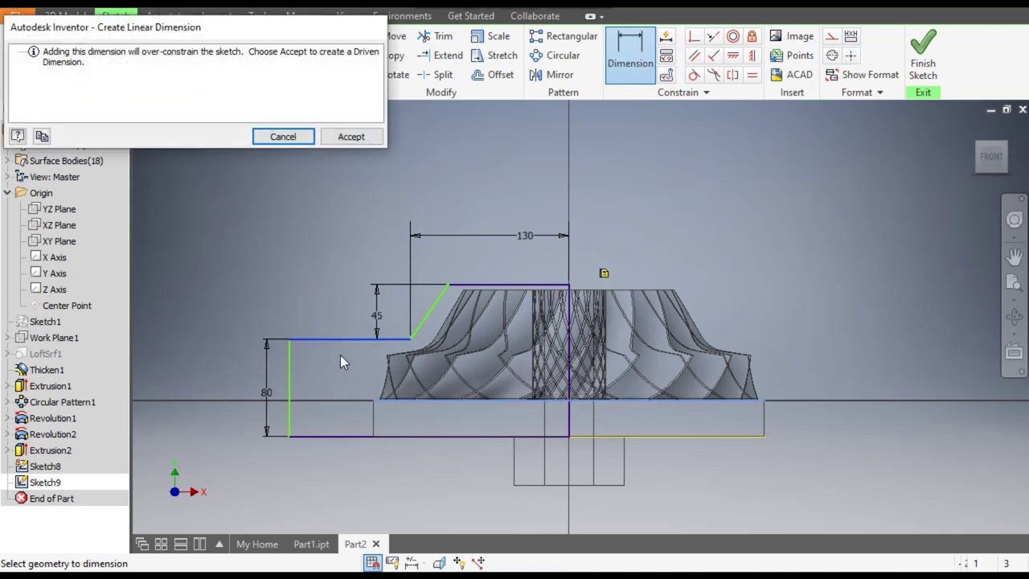
{"action": "left_click", "coordinate": [283, 137]}
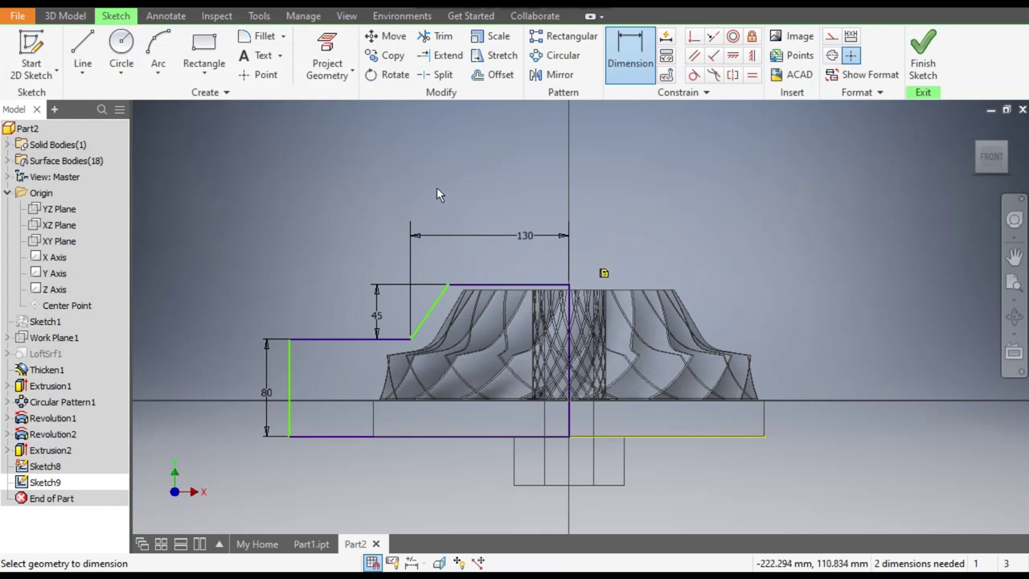
Set the slanted shoulder angle to 120°
{"action": "left_click", "coordinate": [361, 339]}
{"action": "left_click", "coordinate": [432, 316]}
{"action": "left_click", "coordinate": [362, 315]}
{"action": "type", "text": "12"}
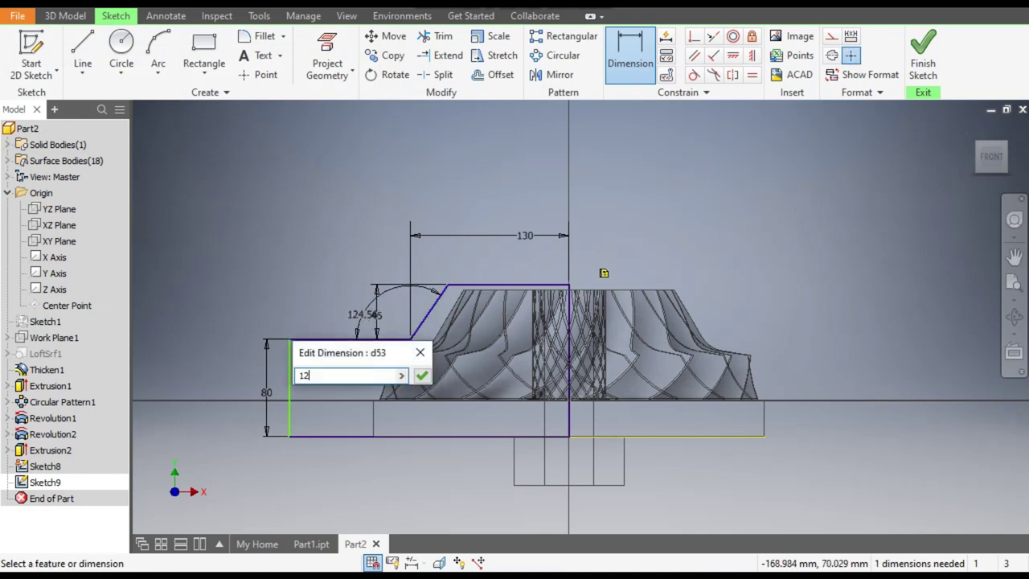
{"action": "type", "text": "0"}
{"action": "key", "text": "Return"}
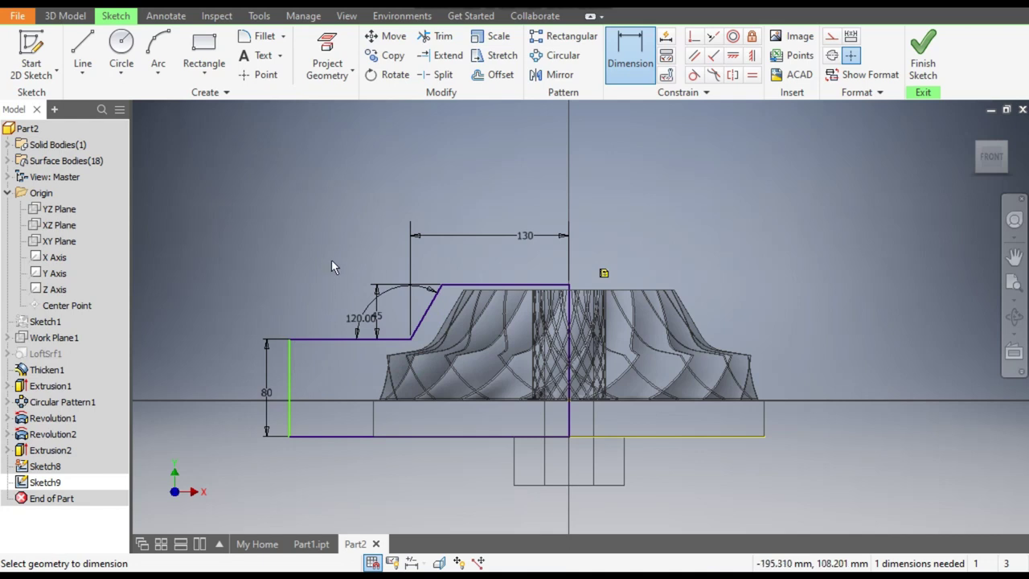
Draw a circle tangent to the profile's left edge and bottom line
{"action": "left_click", "coordinate": [122, 50]}
{"action": "left_click", "coordinate": [326, 381]}
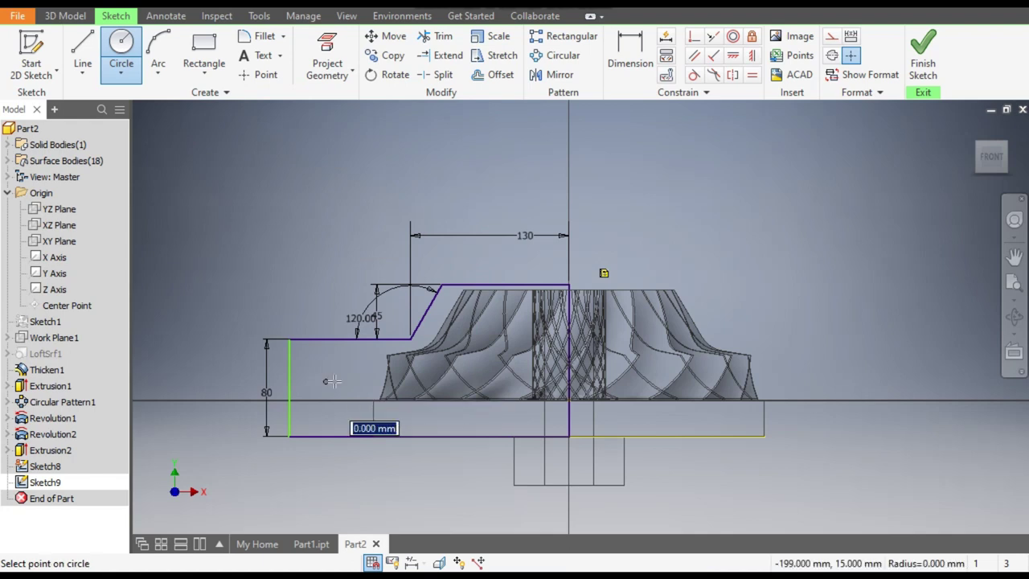
{"action": "left_click", "coordinate": [329, 332]}
{"action": "scroll", "coordinate": [306, 394], "scroll_direction": "up", "scroll_amount": 3}
{"action": "middle_click_drag", "start_coordinate": [556, 252], "coordinate": [517, 228]}
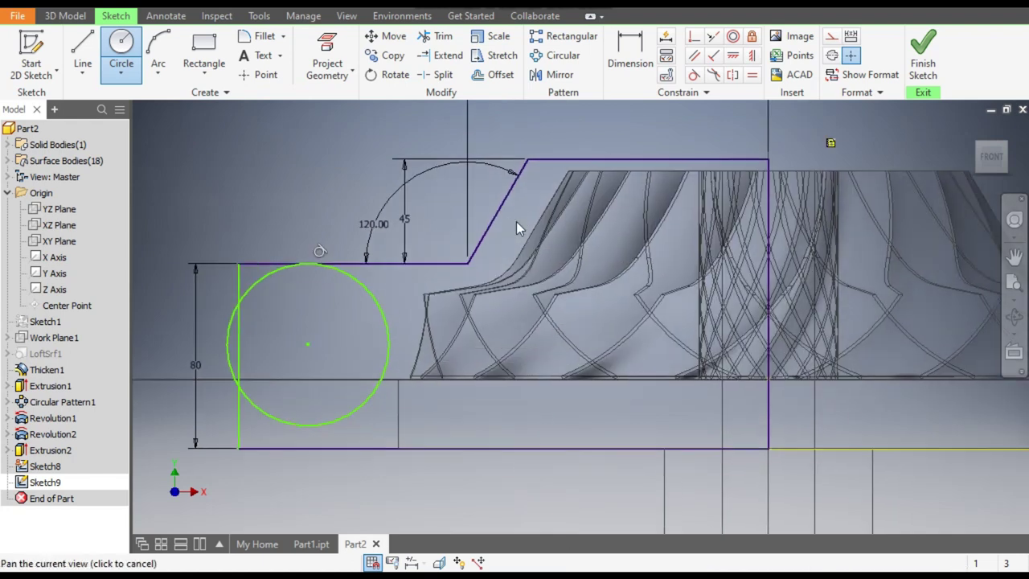
{"action": "left_click", "coordinate": [694, 74]}
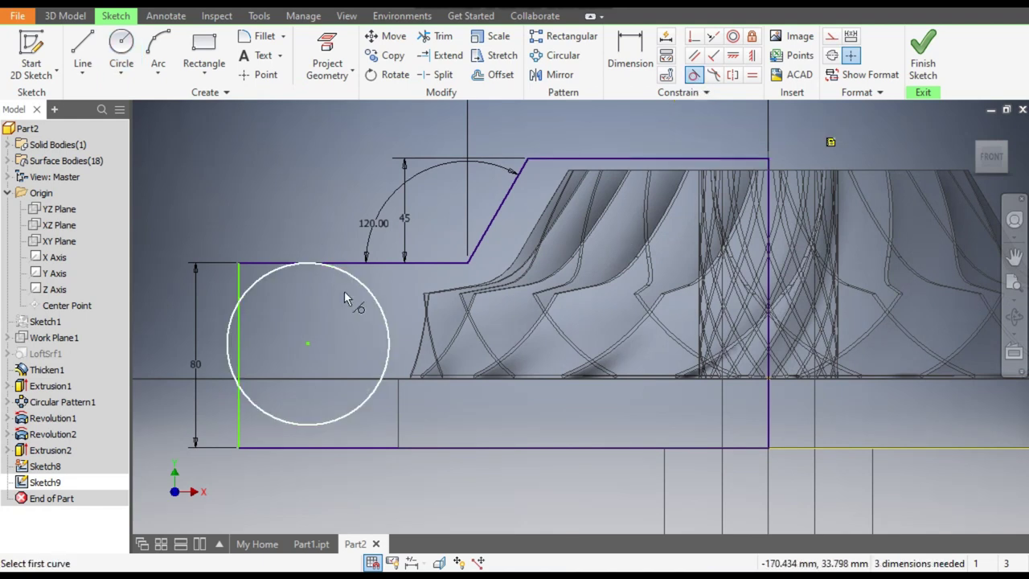
{"action": "left_click", "coordinate": [267, 296]}
{"action": "left_click", "coordinate": [239, 291]}
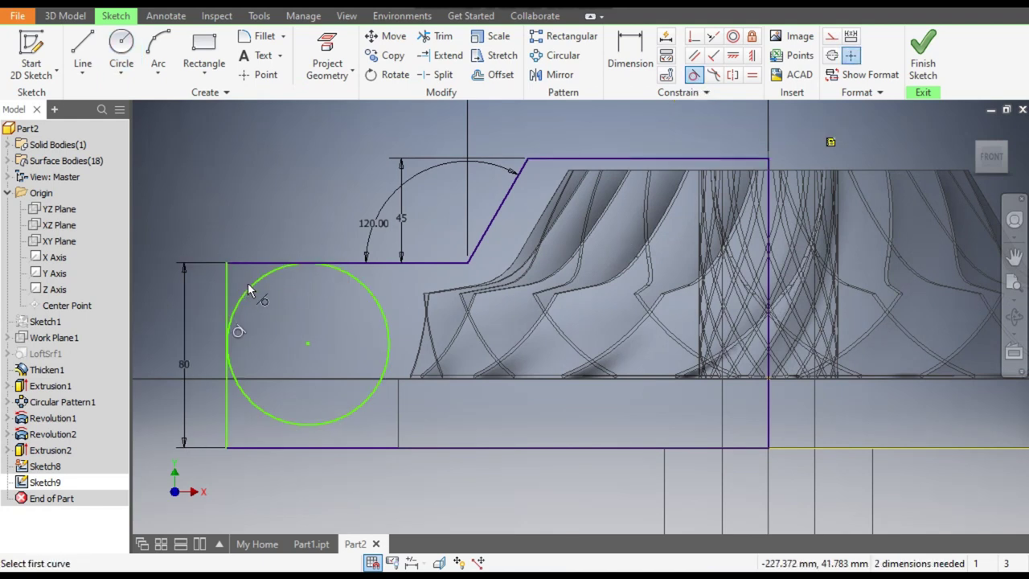
{"action": "left_click", "coordinate": [352, 449]}
{"action": "left_click", "coordinate": [340, 415]}
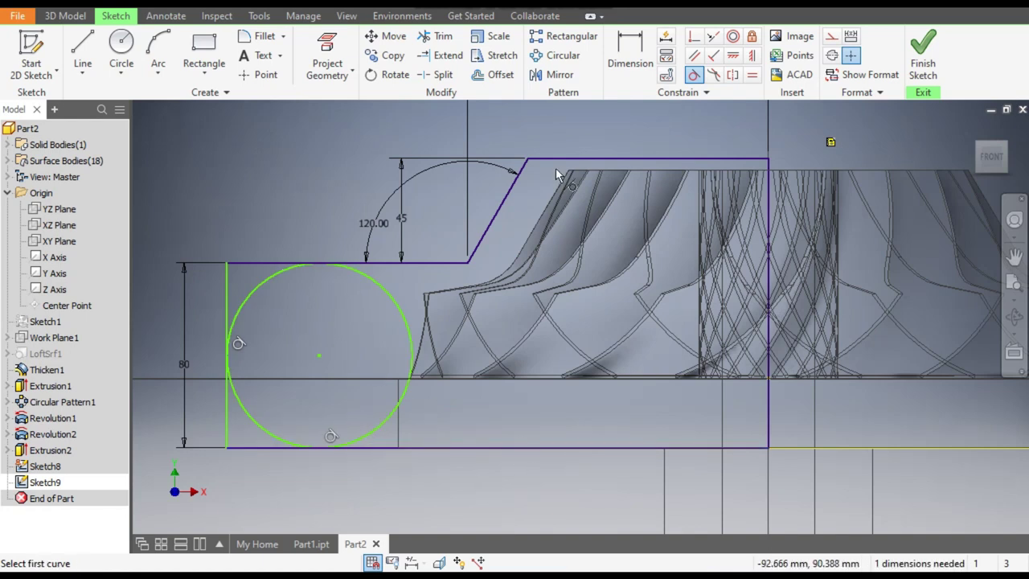
Dimension the circle centre 150 from the axis and make the left edge construction geometry
{"action": "left_click", "coordinate": [624, 58]}
{"action": "left_click", "coordinate": [768, 432]}
{"action": "left_click", "coordinate": [321, 355]}
{"action": "left_click", "coordinate": [536, 420]}
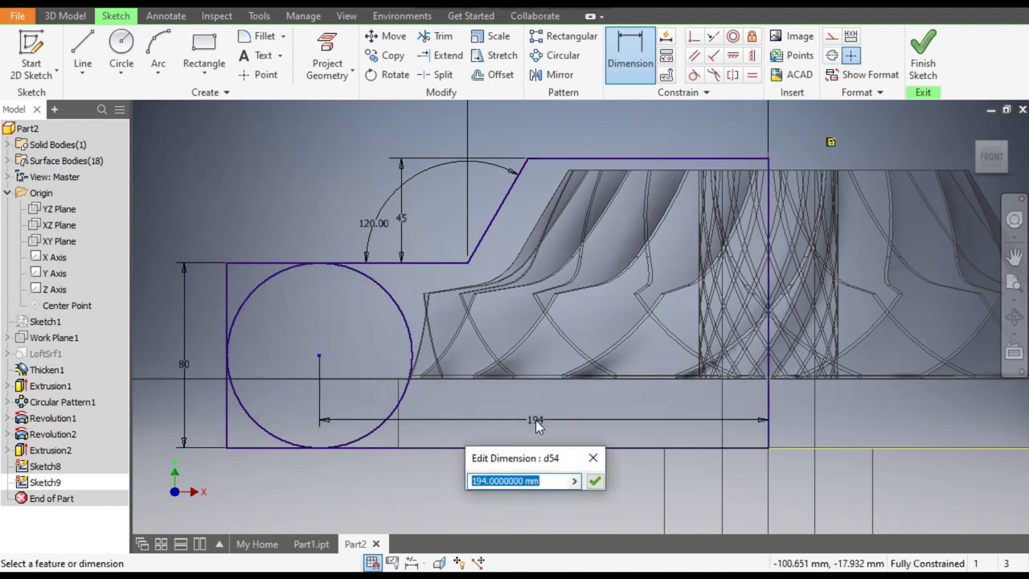
{"action": "type", "text": "150"}
{"action": "key", "text": "Return"}
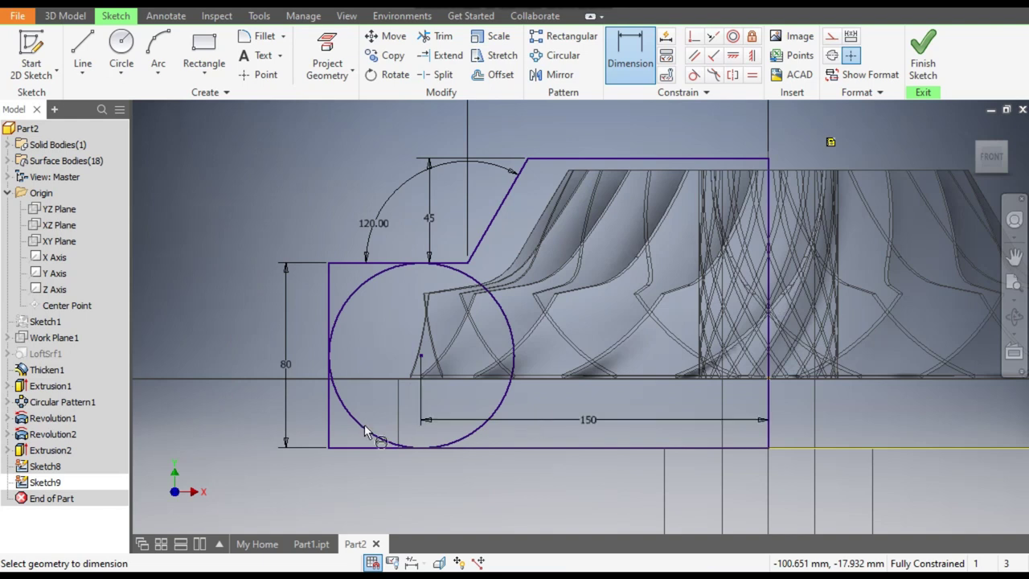
{"action": "key", "text": "Escape"}
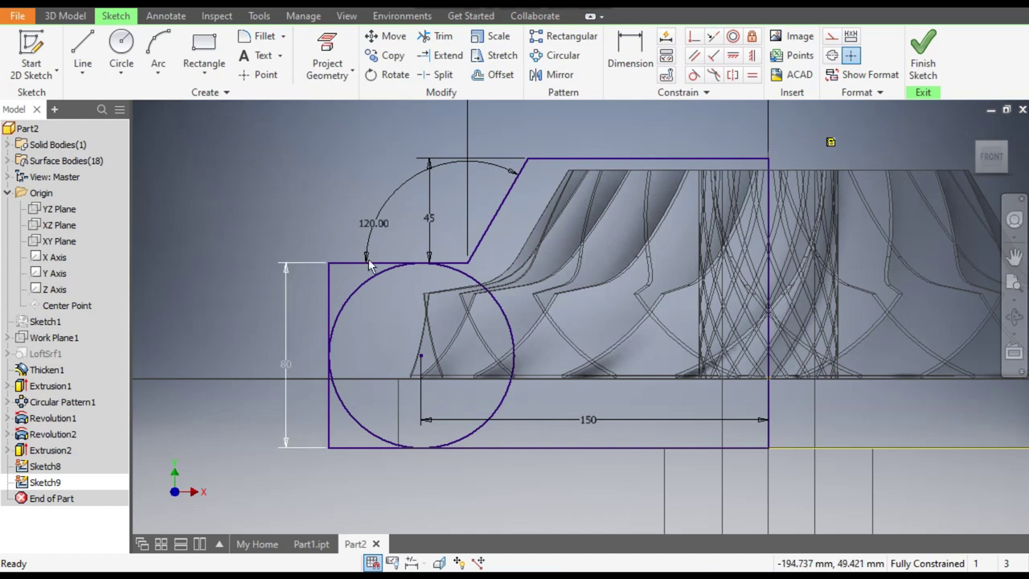
{"action": "left_click", "coordinate": [332, 291]}
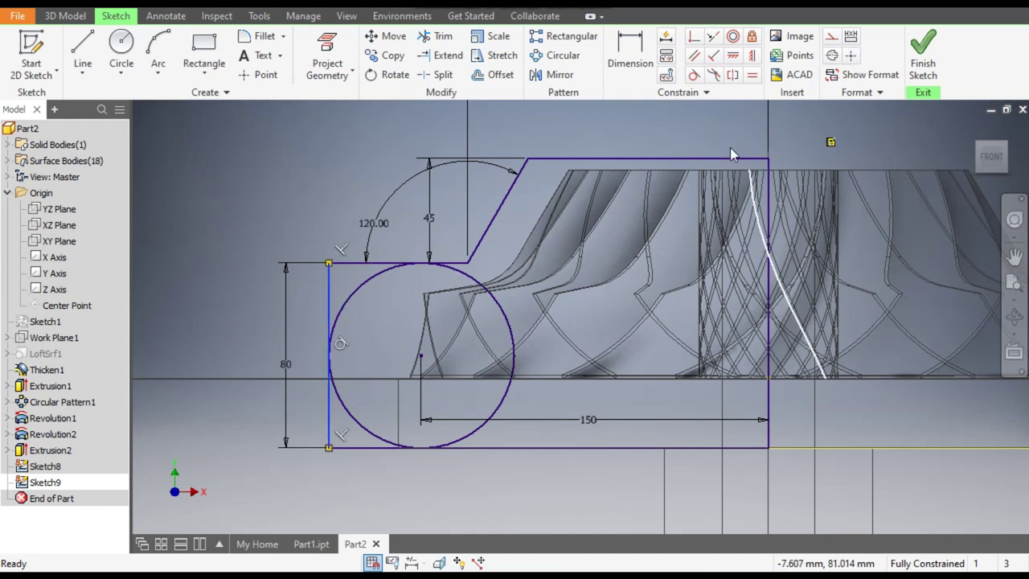
{"action": "left_click", "coordinate": [831, 36]}
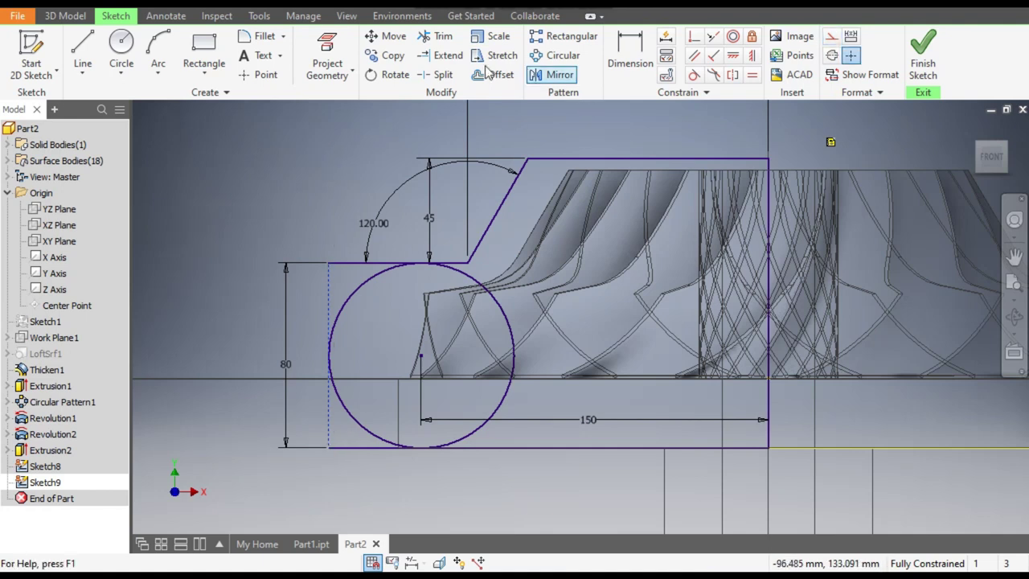
Trim the top and bottom line stubs and the circle's right half, leaving a rounded left end
{"action": "left_click", "coordinate": [438, 37]}
{"action": "left_click", "coordinate": [368, 263]}
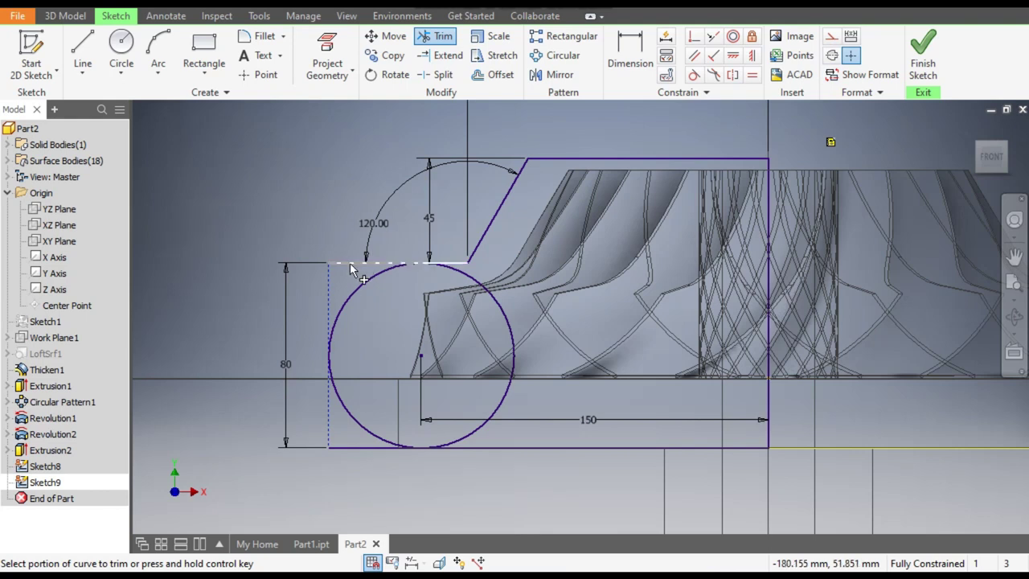
{"action": "left_click", "coordinate": [372, 448]}
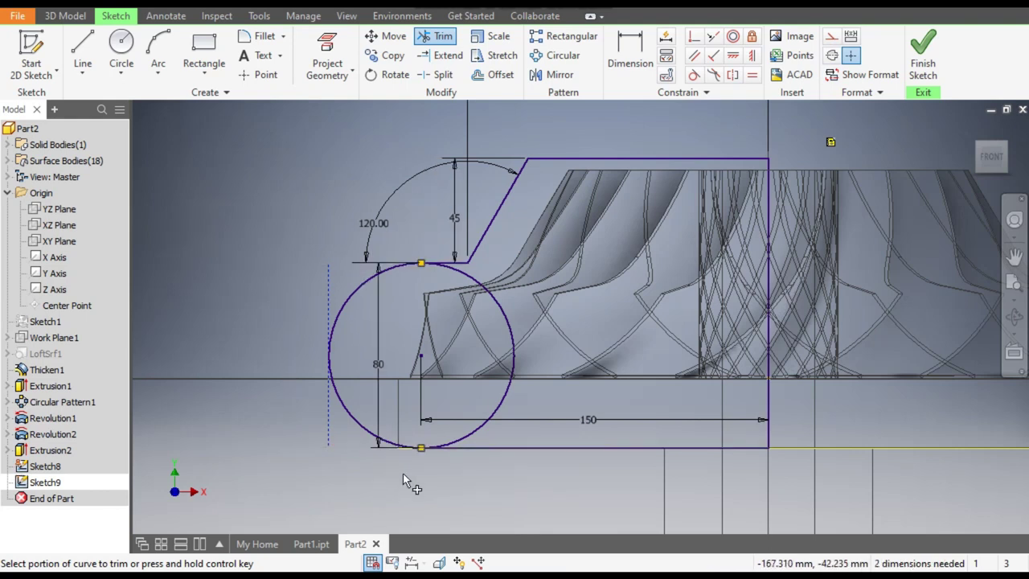
{"action": "left_click", "coordinate": [500, 403]}
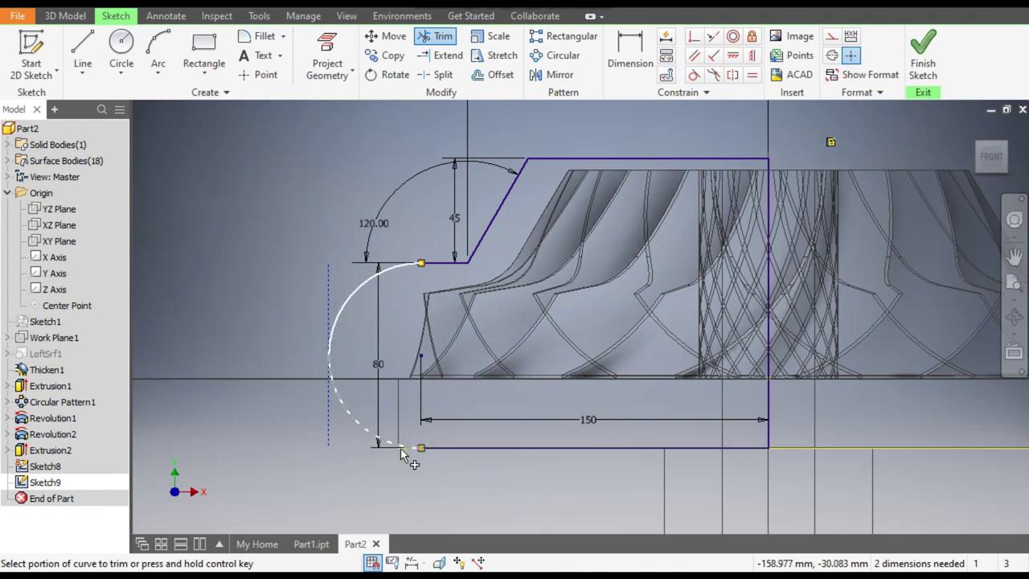
{"action": "scroll", "coordinate": [411, 450], "scroll_direction": "up", "scroll_amount": 4}
{"action": "scroll", "coordinate": [412, 453], "scroll_direction": "down", "scroll_amount": 5}
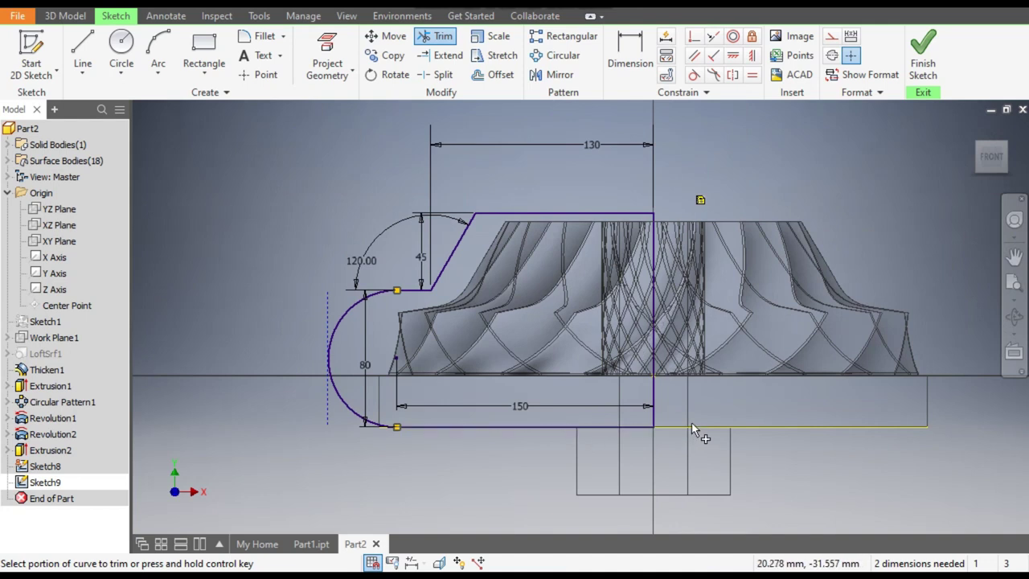
{"action": "middle_click_drag", "start_coordinate": [556, 456], "coordinate": [524, 385]}
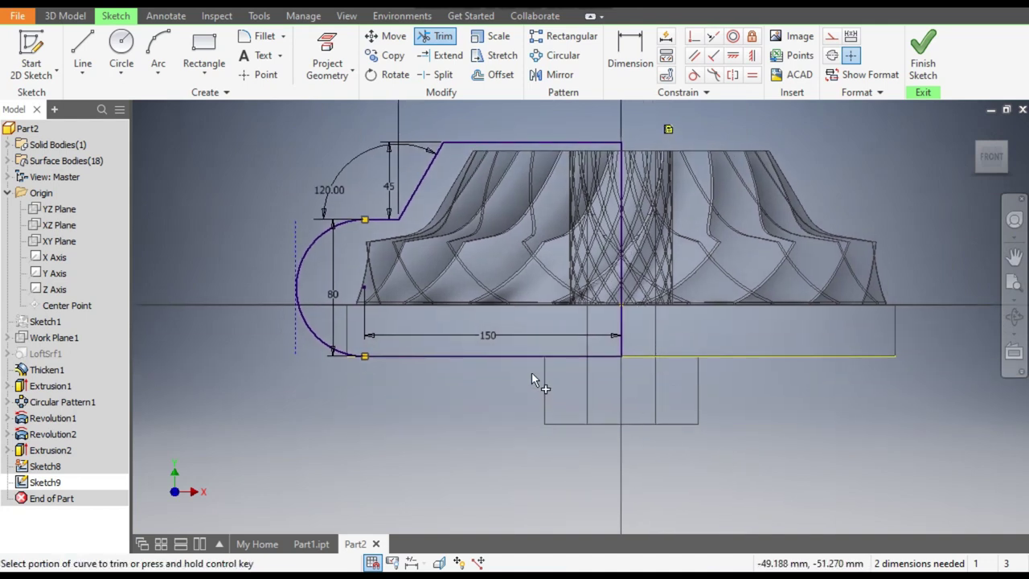
Draw a two-corner rectangle below the profile's bottom line
{"action": "left_click", "coordinate": [214, 75]}
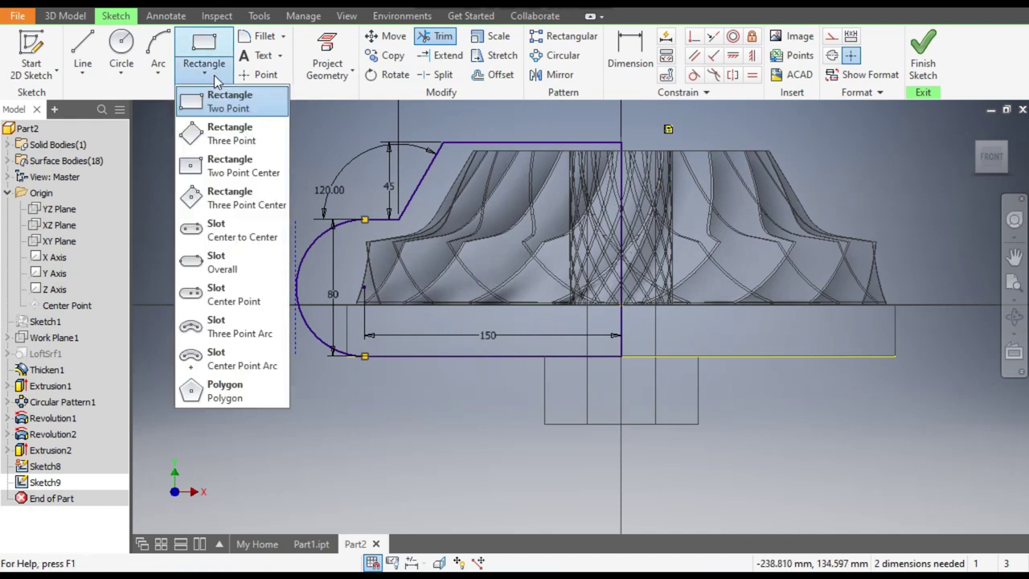
{"action": "left_click", "coordinate": [233, 103]}
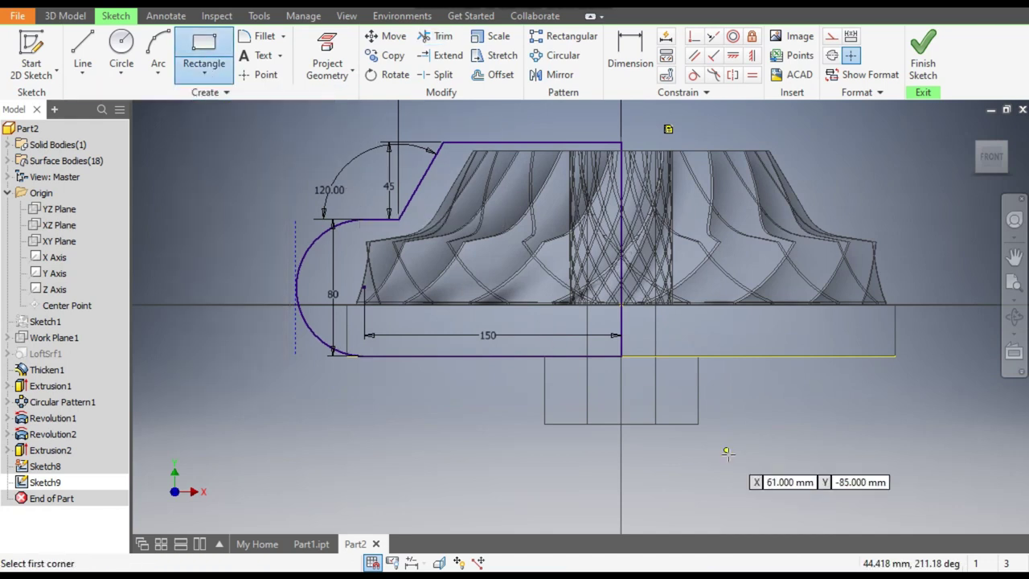
{"action": "left_click", "coordinate": [622, 364]}
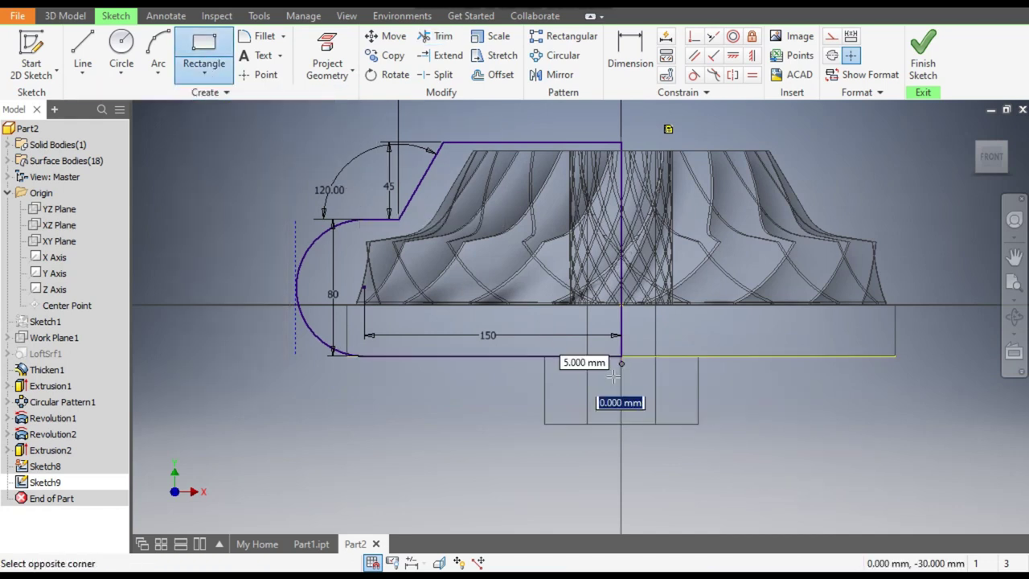
{"action": "left_click", "coordinate": [479, 403]}
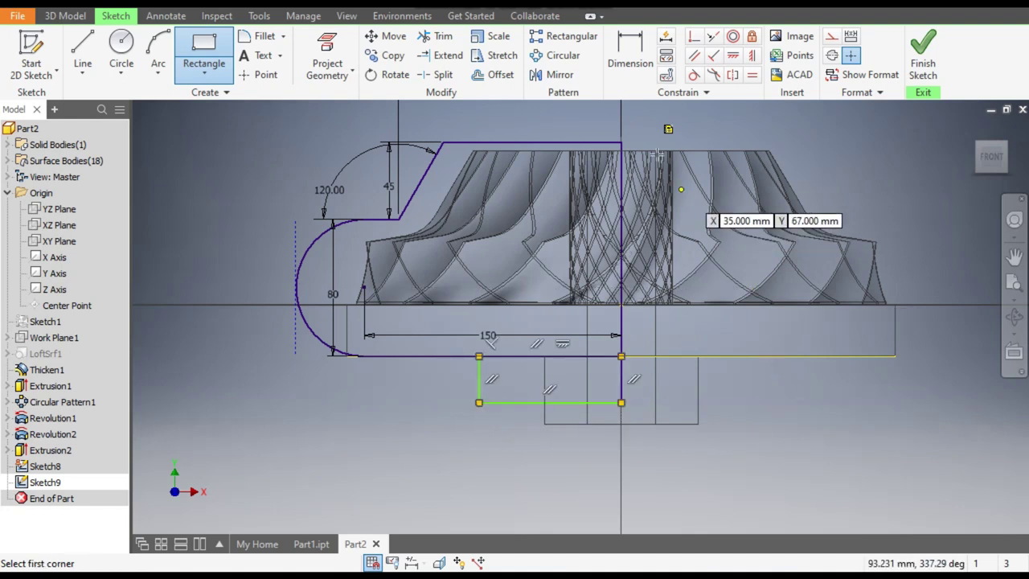
Dimension the rectangle 100 wide and 30 high, then finish Sketch9
{"action": "left_click", "coordinate": [631, 62]}
{"action": "left_click", "coordinate": [630, 63]}
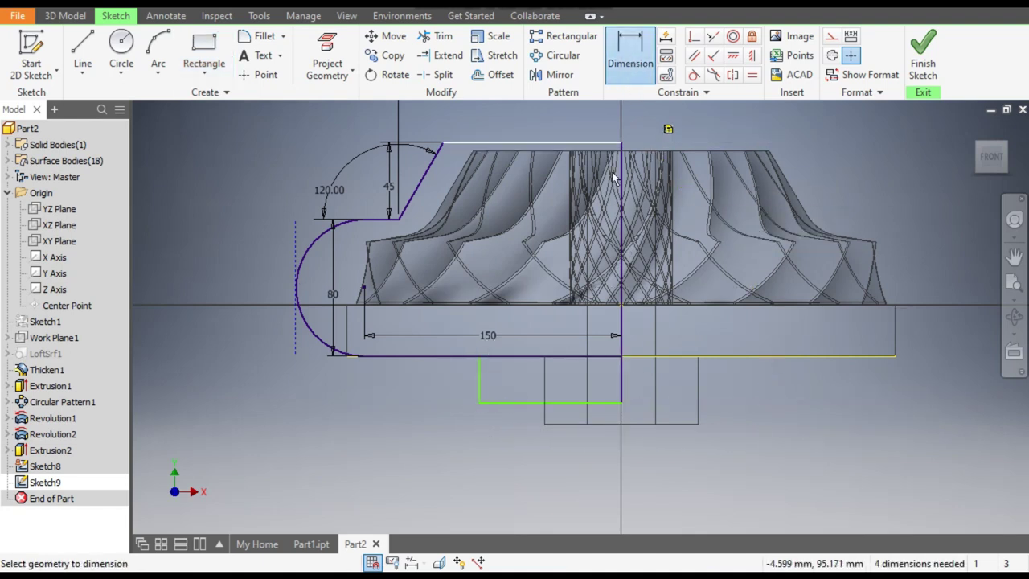
{"action": "left_click", "coordinate": [531, 402]}
{"action": "left_click", "coordinate": [531, 437]}
{"action": "type", "text": "100"}
{"action": "key", "text": "Return"}
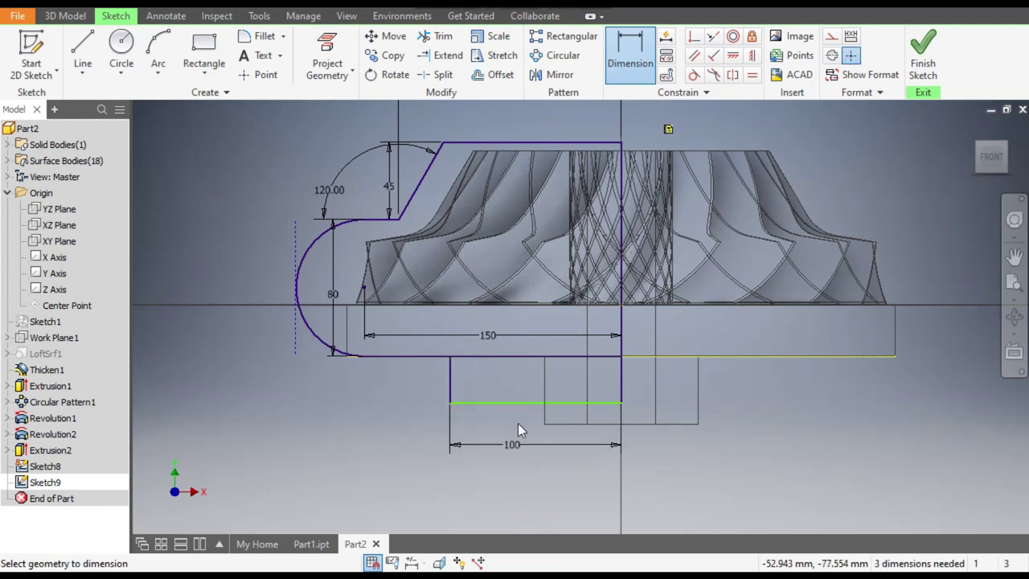
{"action": "left_click", "coordinate": [449, 384]}
{"action": "left_click", "coordinate": [427, 386]}
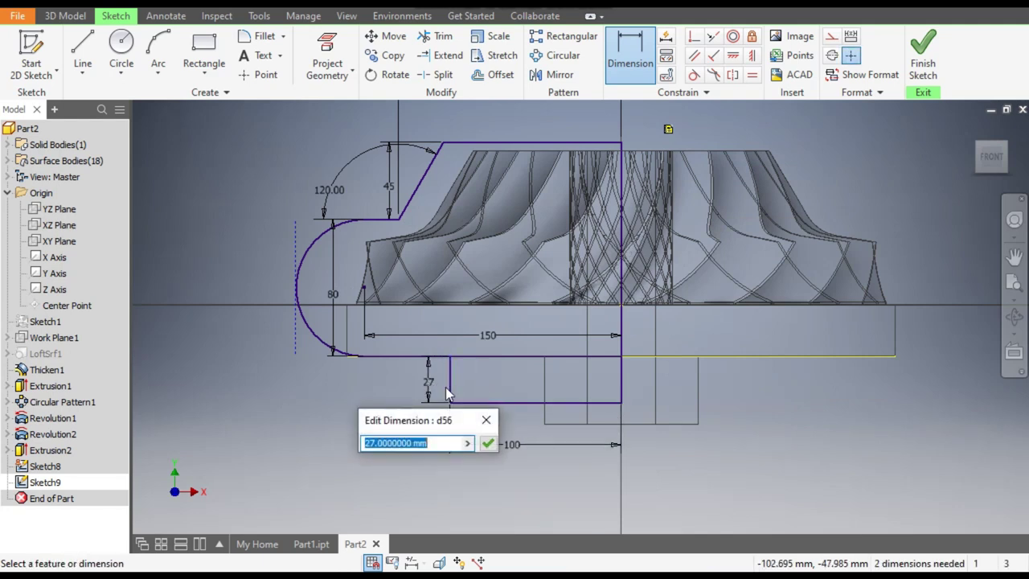
{"action": "type", "text": "30"}
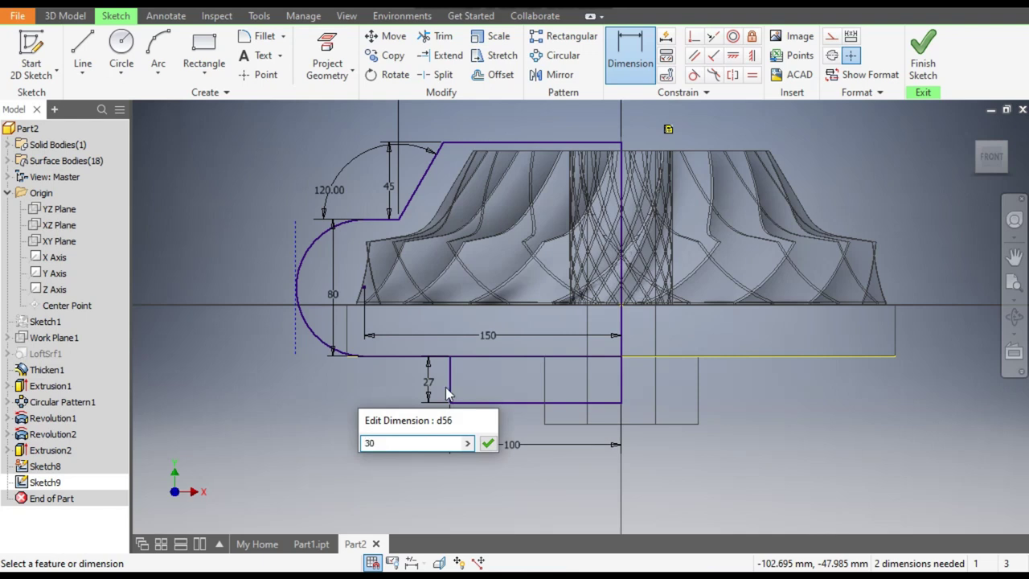
{"action": "key", "text": "Return"}
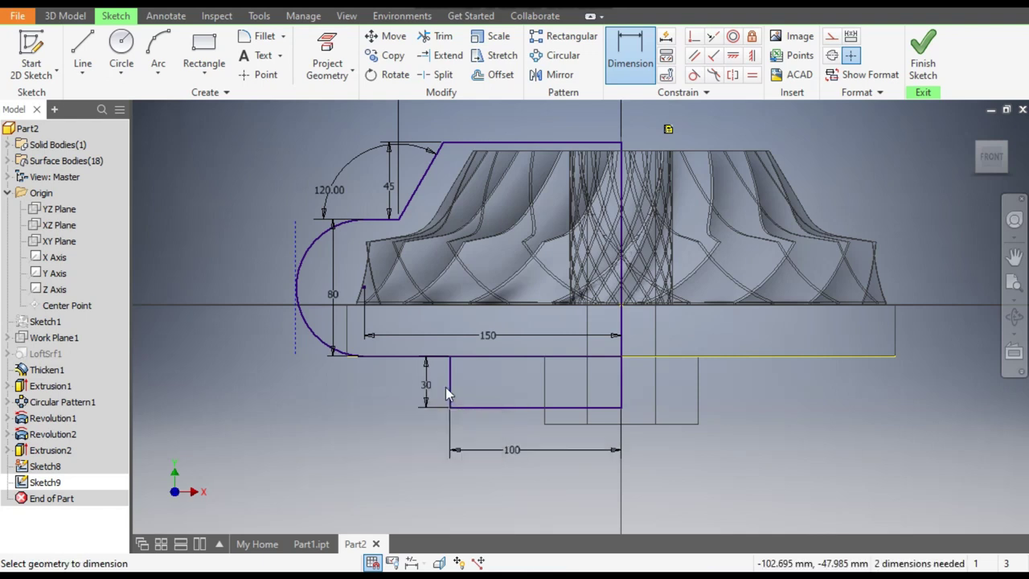
{"action": "left_click", "coordinate": [923, 56]}
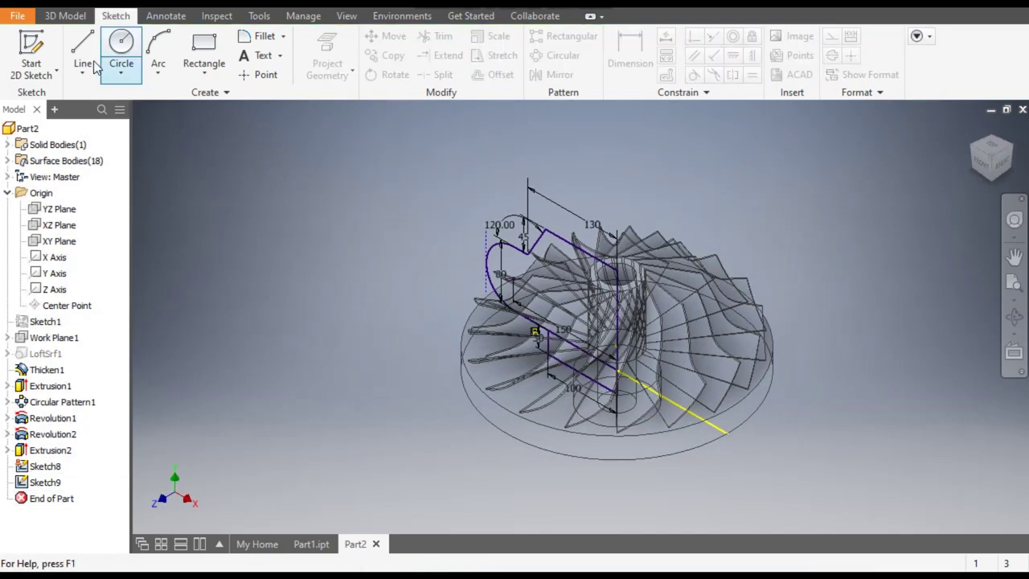
Start a revolve and select the Sketch9 casing profile, checking it from the front
{"action": "left_click", "coordinate": [70, 19]}
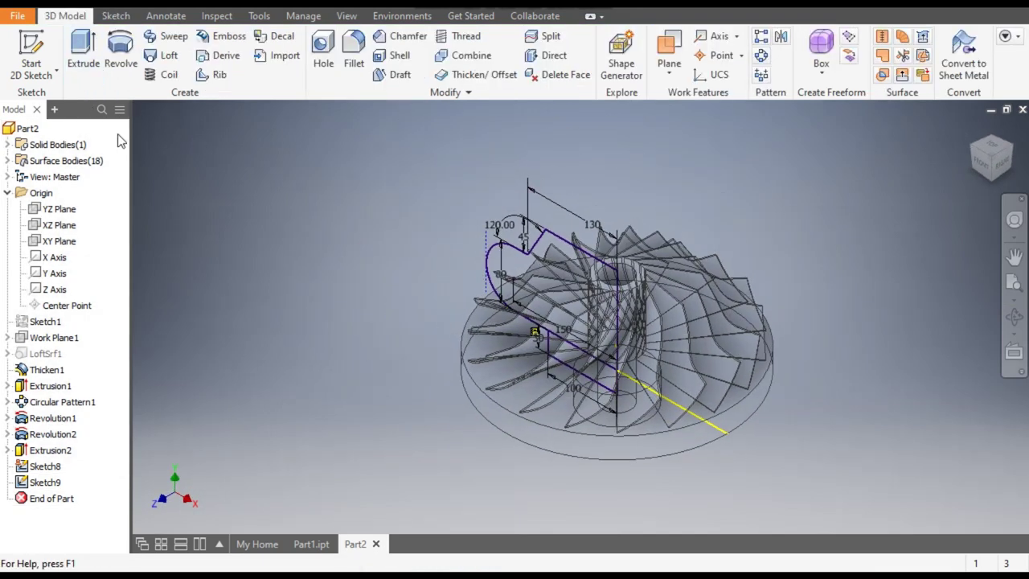
{"action": "left_click", "coordinate": [121, 53]}
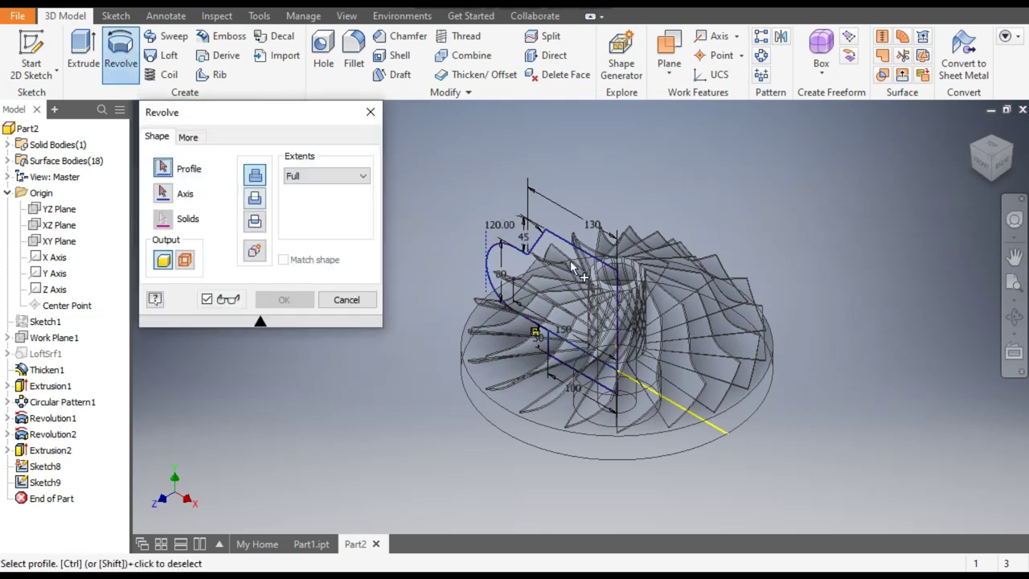
{"action": "left_click", "coordinate": [547, 252]}
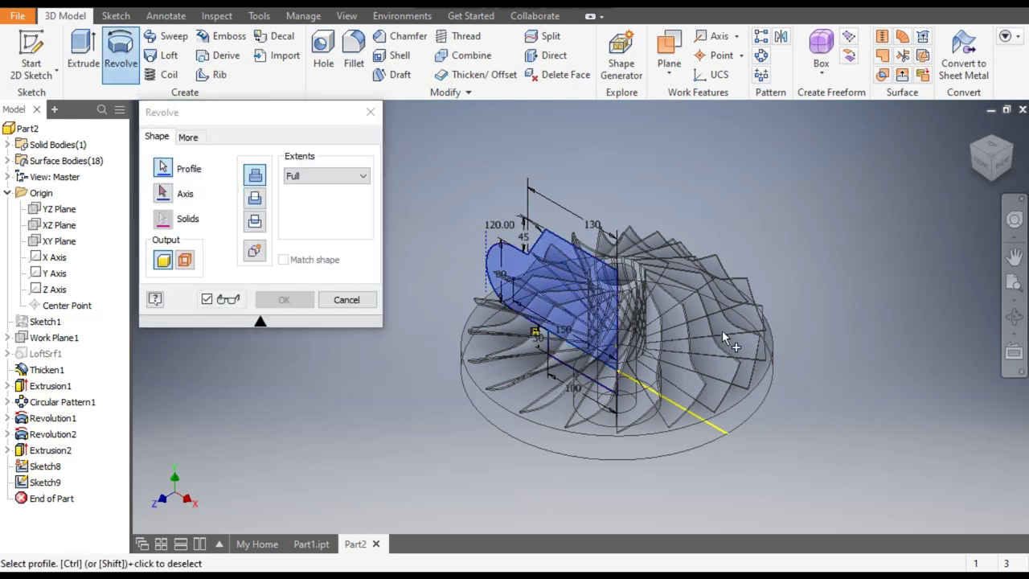
{"action": "left_click", "coordinate": [982, 165]}
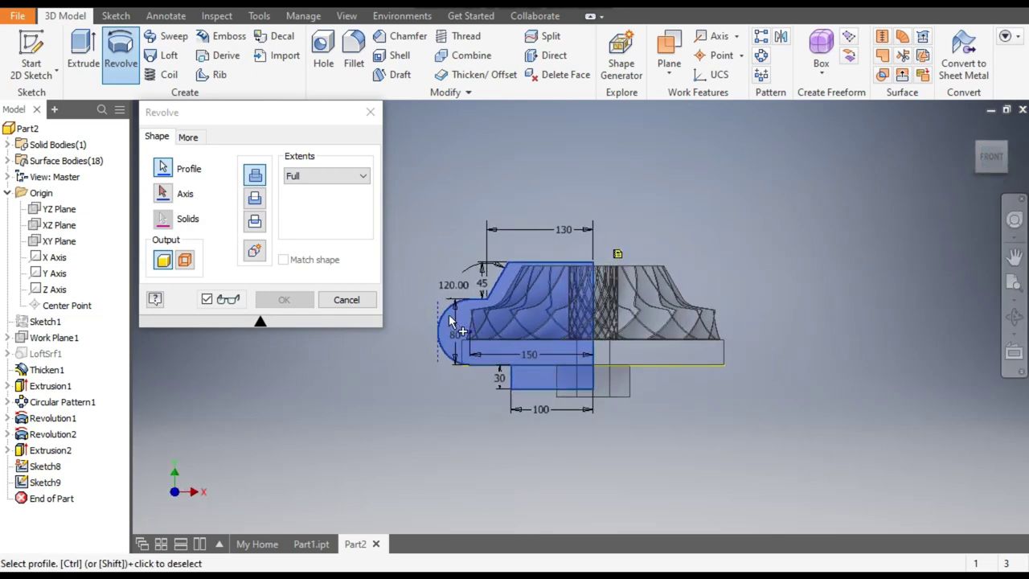
{"action": "scroll", "coordinate": [577, 350], "scroll_direction": "down", "scroll_amount": 3}
{"action": "scroll", "coordinate": [583, 351], "scroll_direction": "up", "scroll_amount": 1}
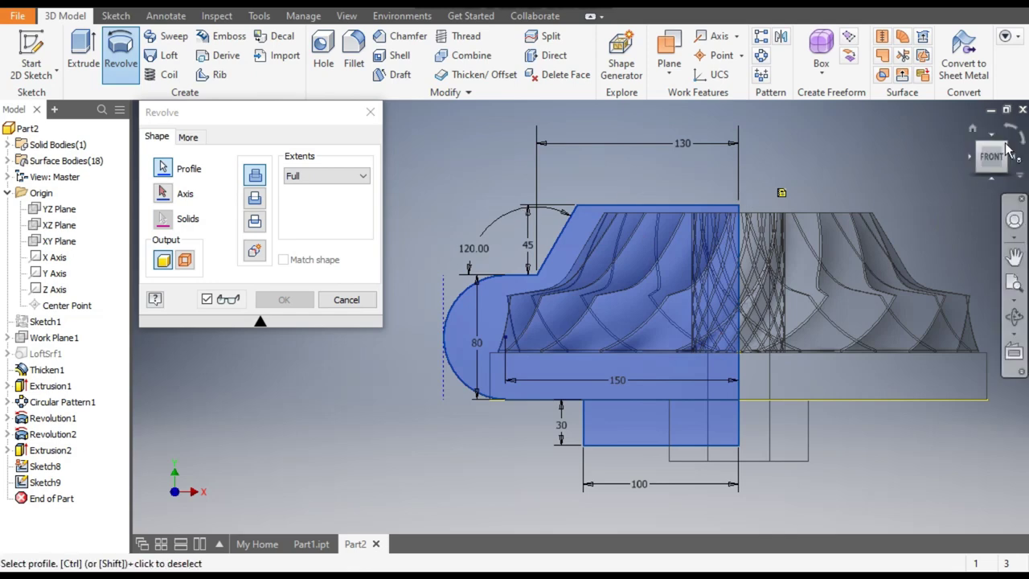
{"action": "left_click", "coordinate": [973, 129]}
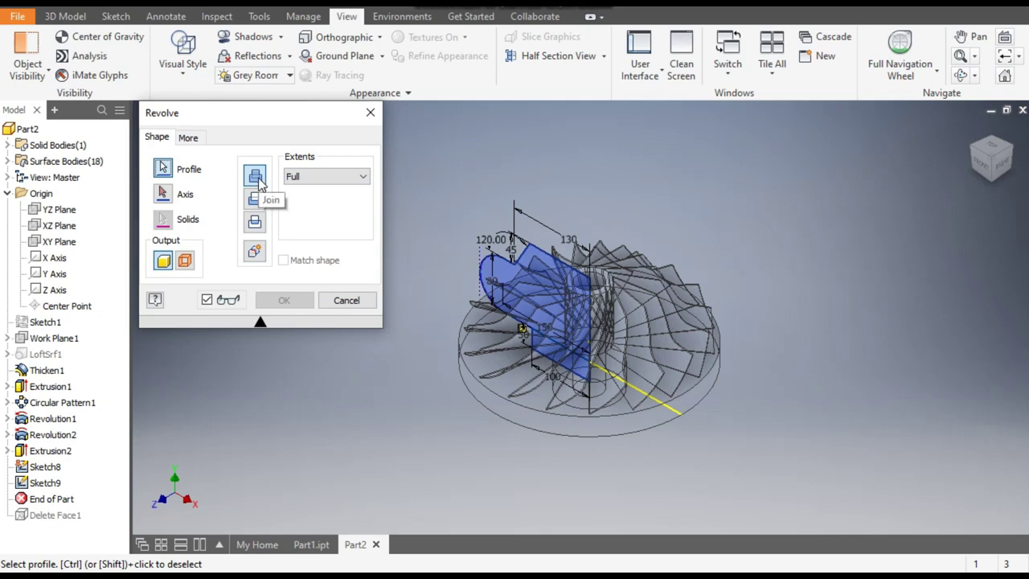
Revolve the profile a full turn about the central axis as a new solid body
{"action": "left_click", "coordinate": [257, 251]}
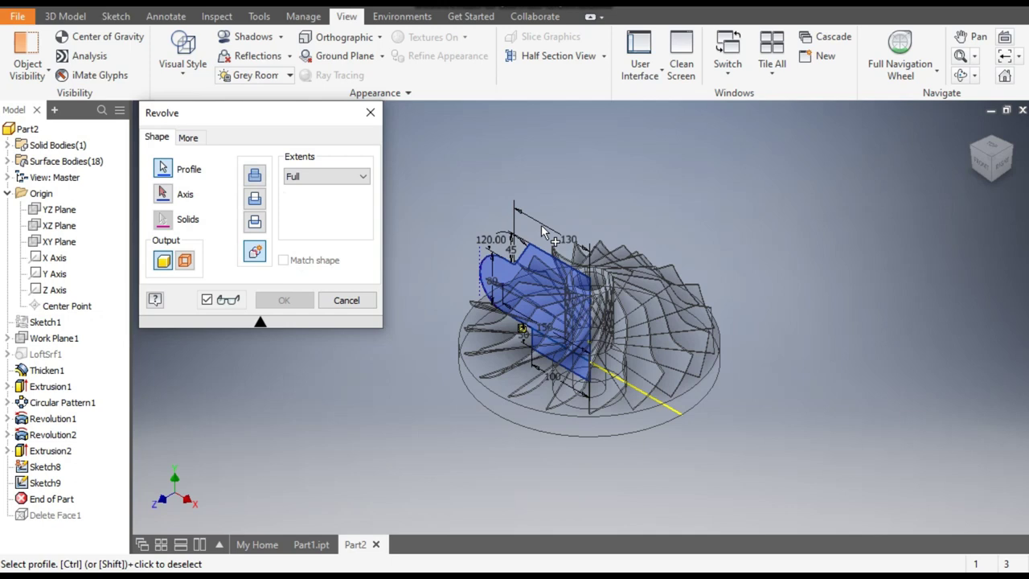
{"action": "left_click", "coordinate": [163, 193]}
{"action": "left_click", "coordinate": [596, 320]}
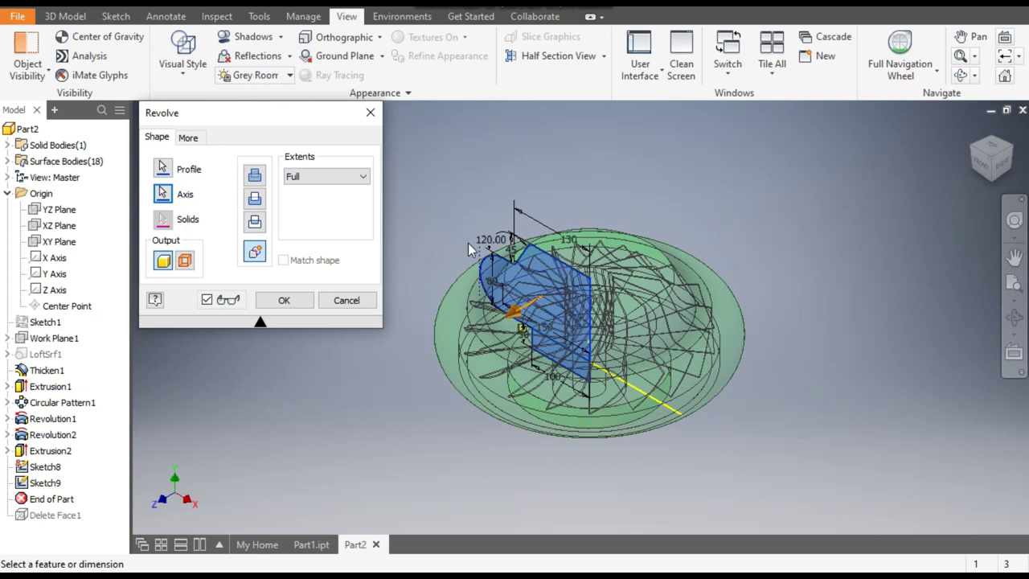
{"action": "scroll", "coordinate": [458, 326], "scroll_direction": "up", "scroll_amount": 3}
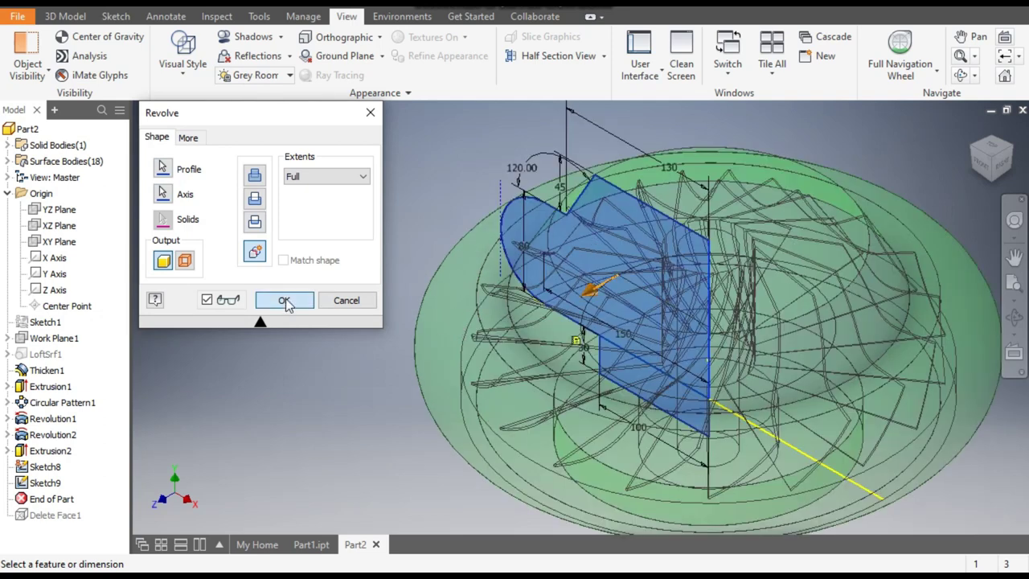
{"action": "left_click", "coordinate": [284, 300]}
{"action": "middle_click_drag", "start_coordinate": [294, 297], "coordinate": [298, 271]}
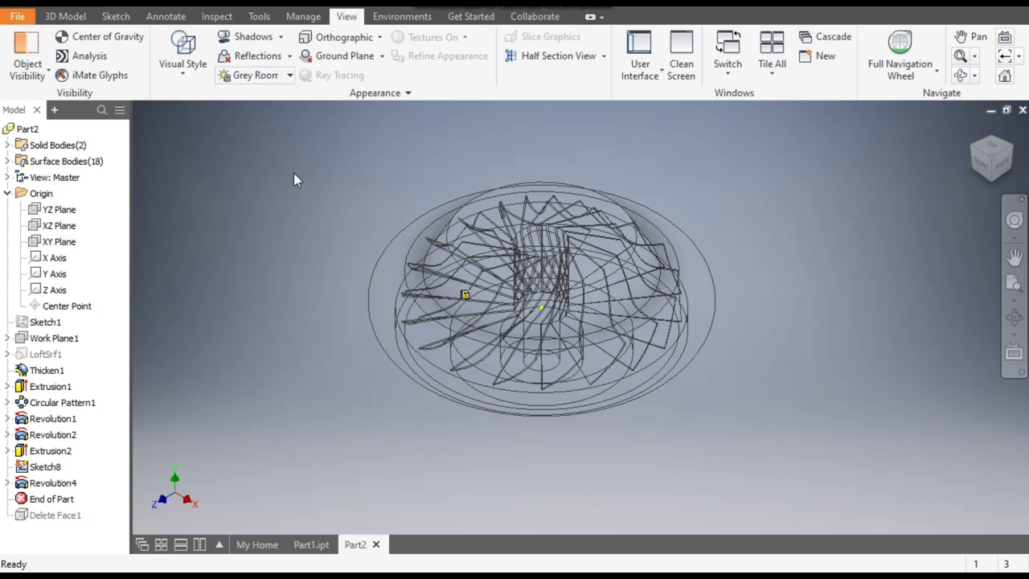
Create Work Plane3 offset 20 mm from the XZ Plane
{"action": "left_click", "coordinate": [68, 18]}
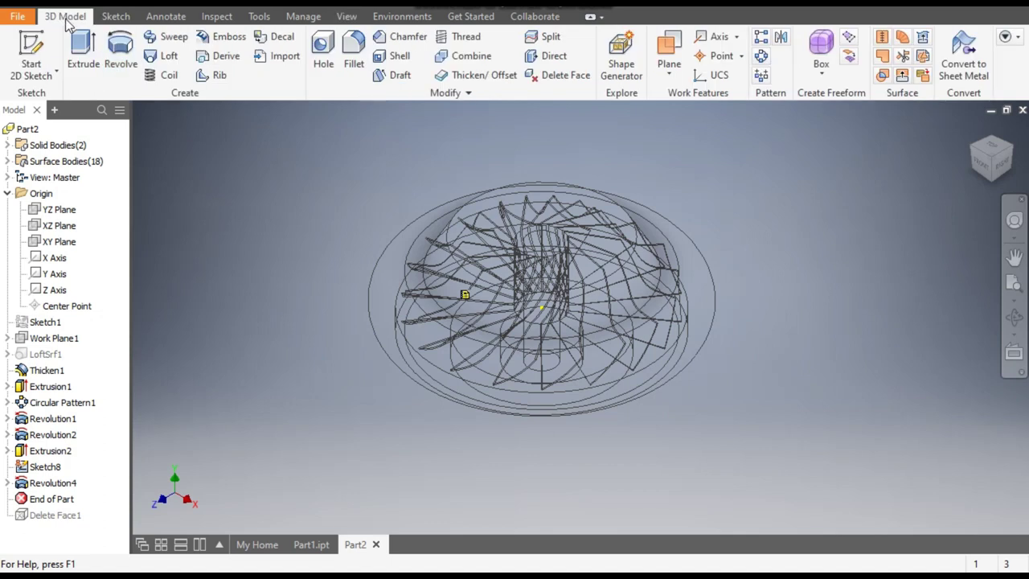
{"action": "left_click", "coordinate": [664, 79]}
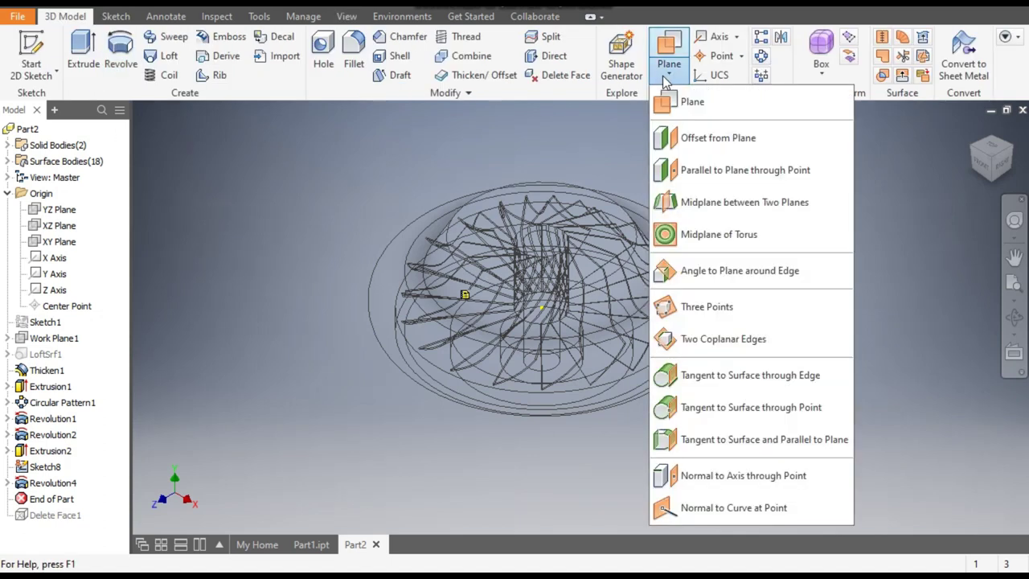
{"action": "left_click", "coordinate": [706, 150]}
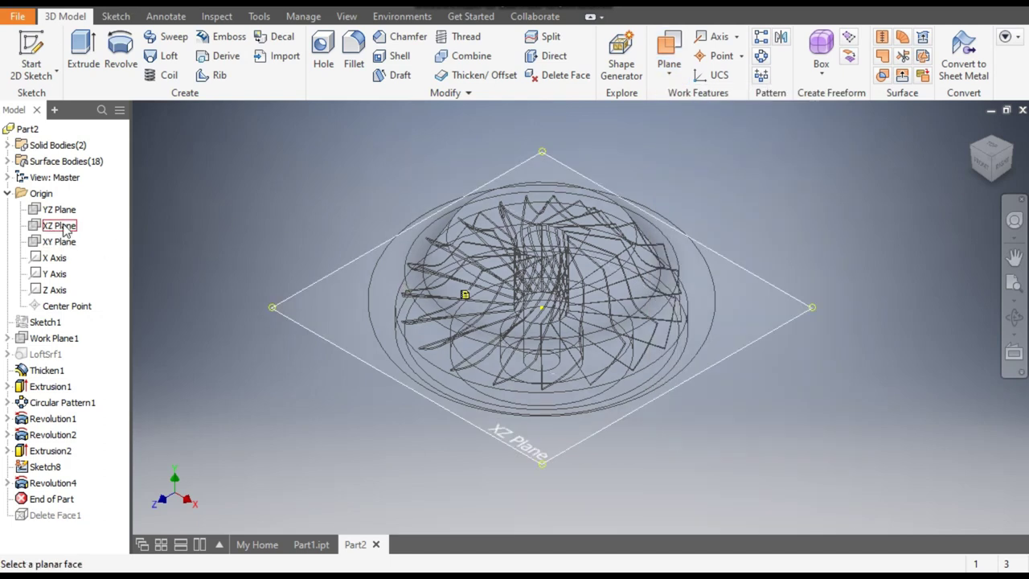
{"action": "left_click", "coordinate": [64, 226]}
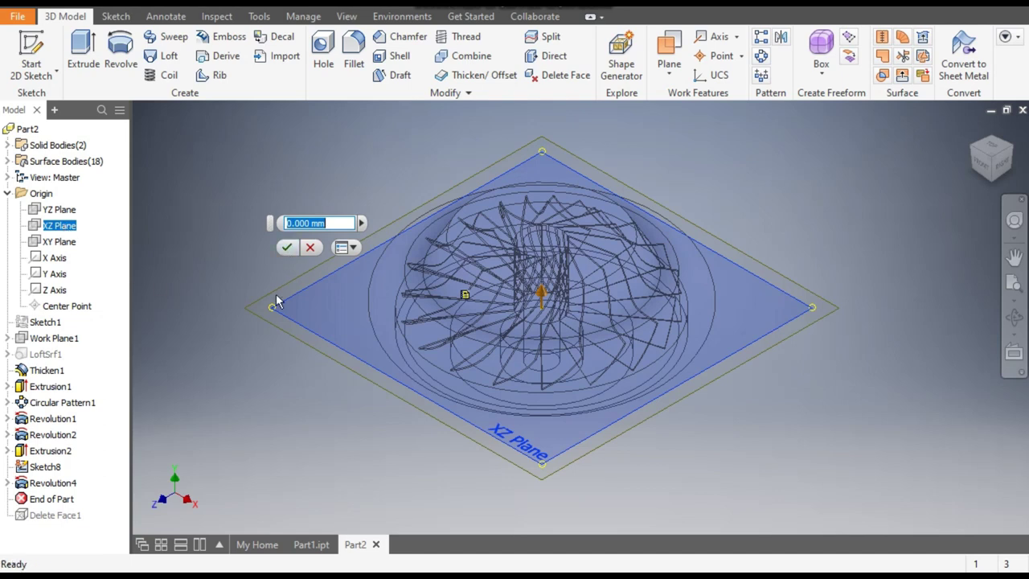
{"action": "type", "text": "20"}
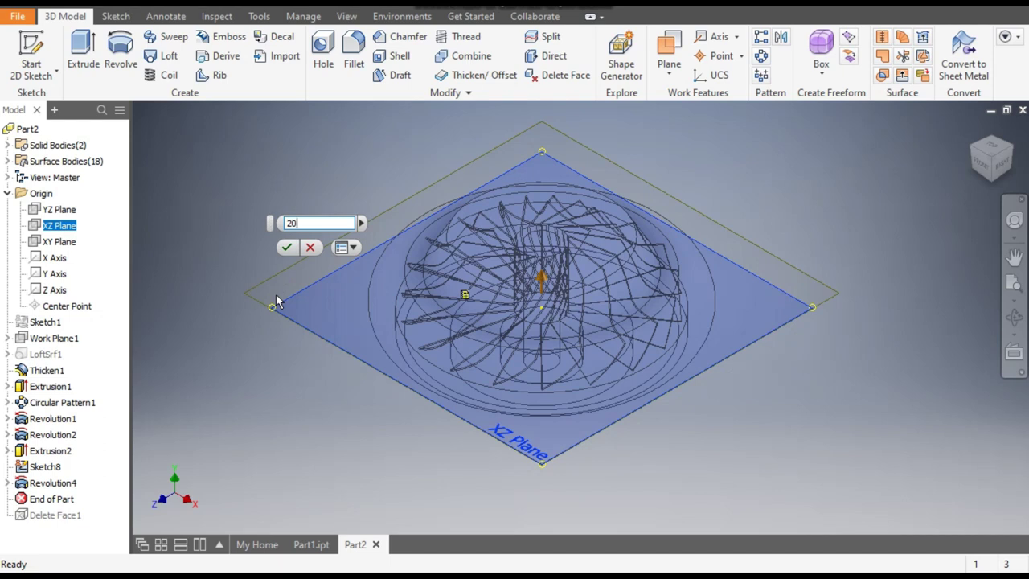
{"action": "left_click", "coordinate": [287, 247]}
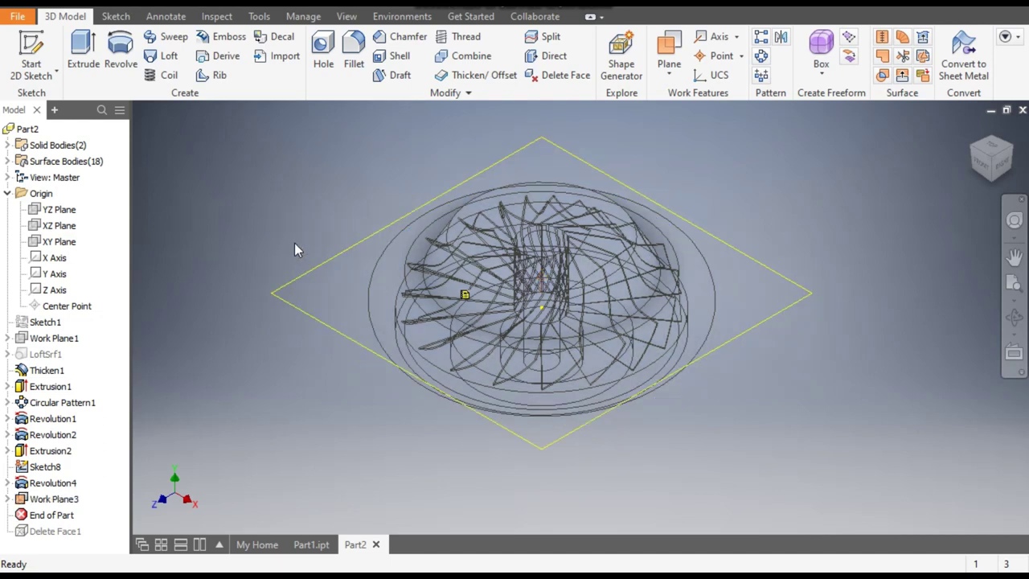
{"action": "left_click", "coordinate": [571, 153]}
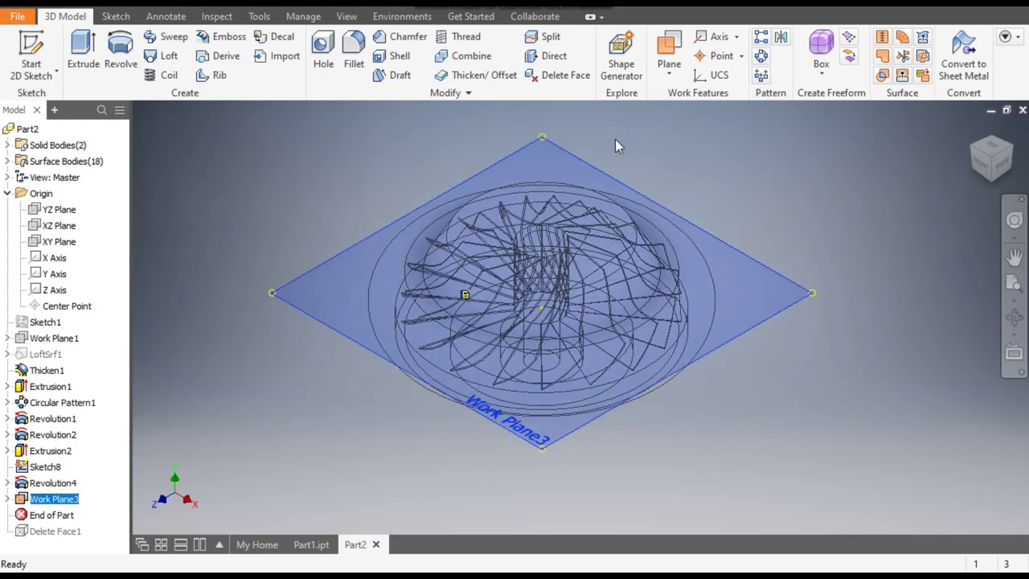
Start a new sketch on Work Plane3, briefly viewing it shaded with edges before returning to wireframe
{"action": "key", "text": "s"}
{"action": "key", "text": "F2"}
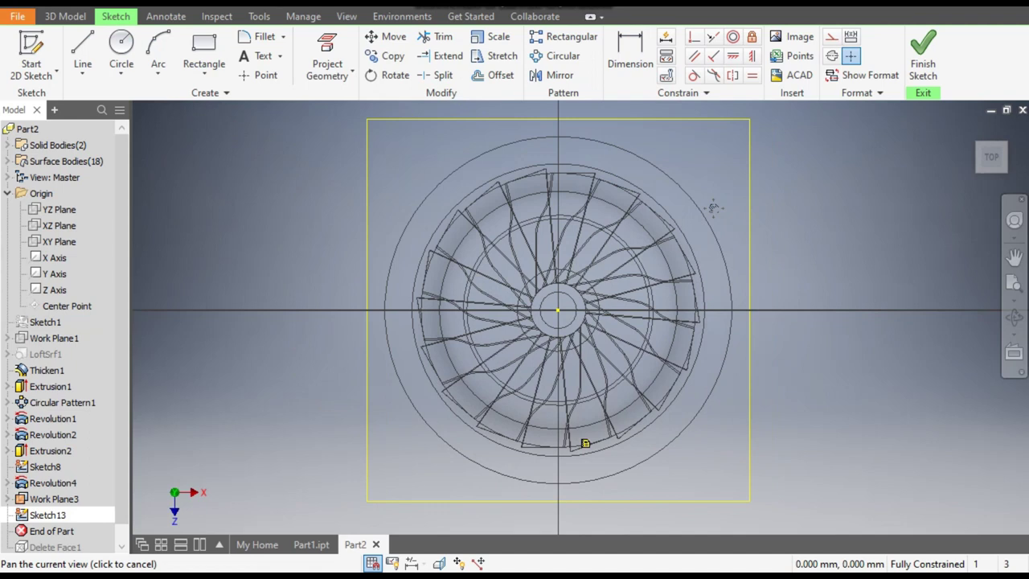
{"action": "left_click_drag", "start_coordinate": [714, 208], "coordinate": [682, 202]}
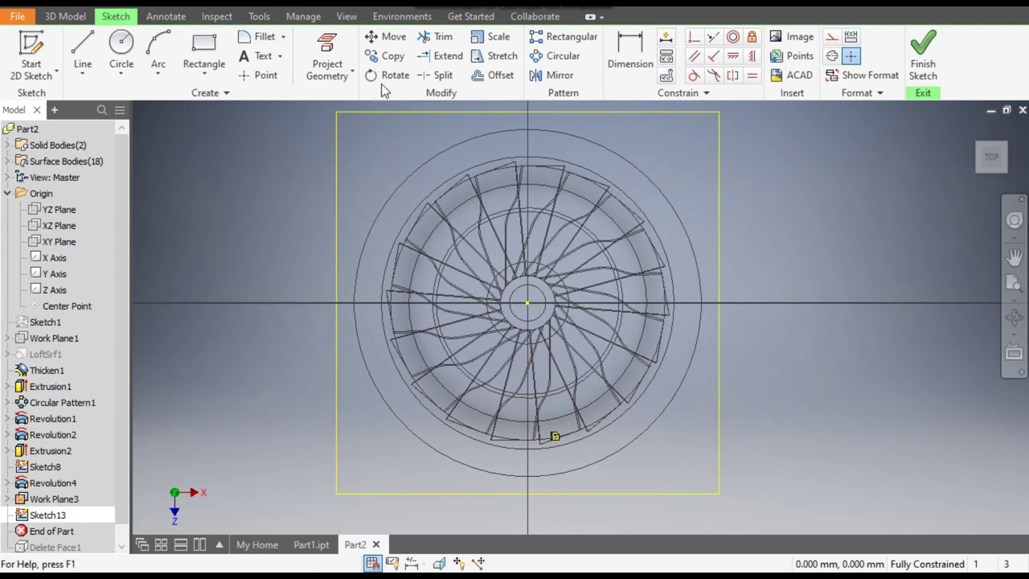
{"action": "left_click", "coordinate": [345, 17]}
{"action": "left_click", "coordinate": [184, 77]}
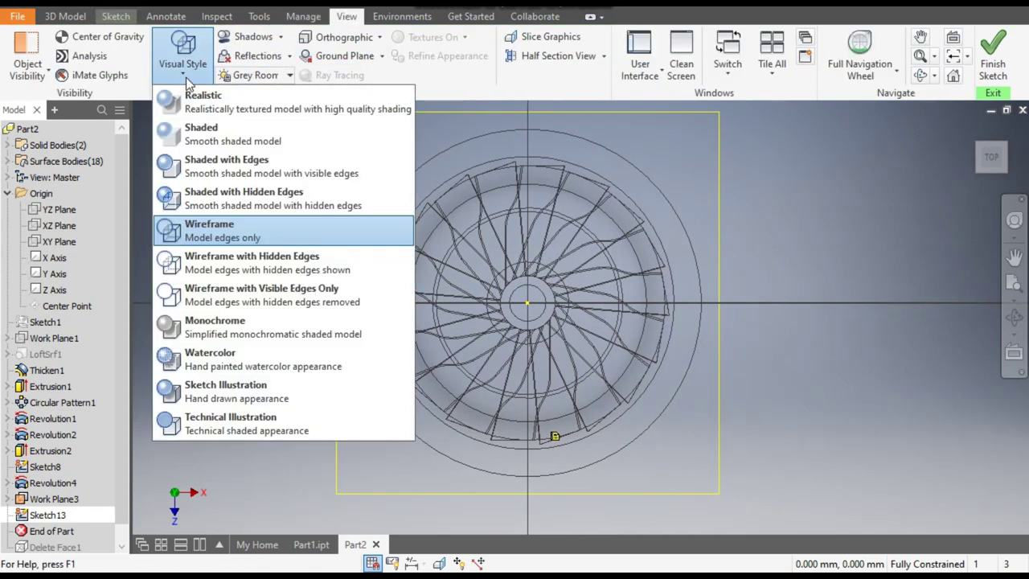
{"action": "left_click", "coordinate": [247, 165]}
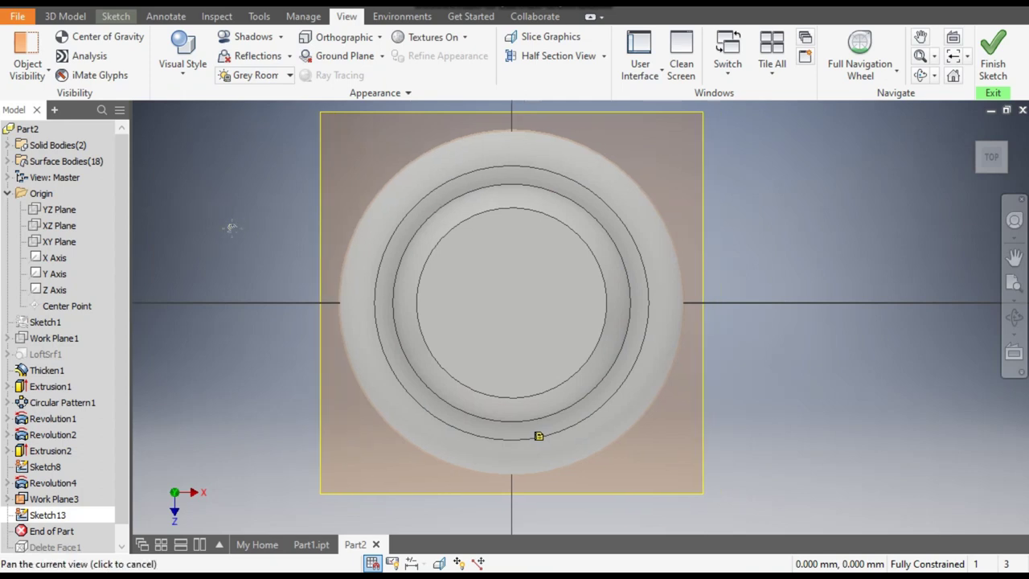
{"action": "middle_click_drag", "start_coordinate": [230, 228], "coordinate": [198, 228]}
{"action": "left_click", "coordinate": [184, 65]}
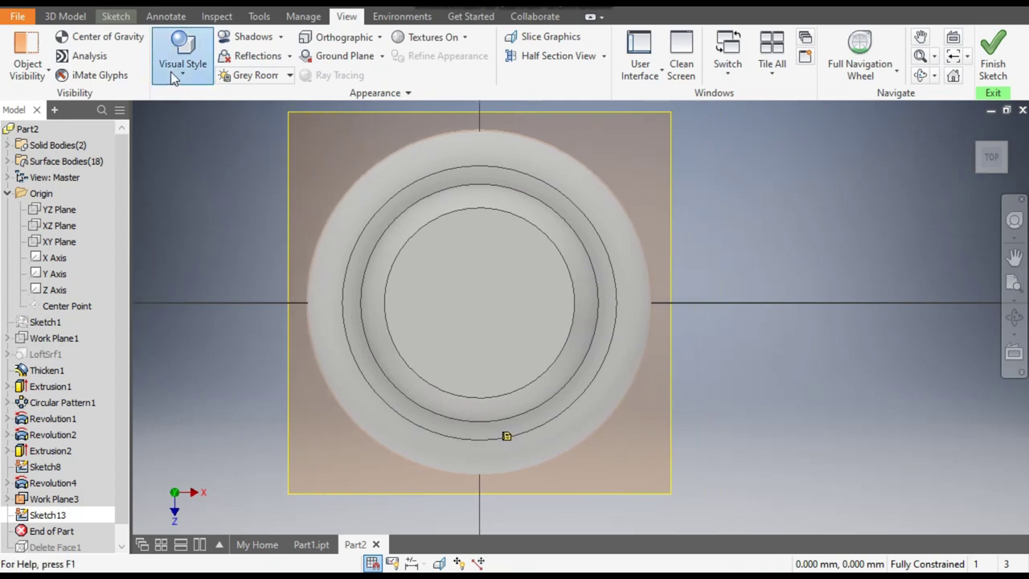
{"action": "left_click", "coordinate": [229, 254]}
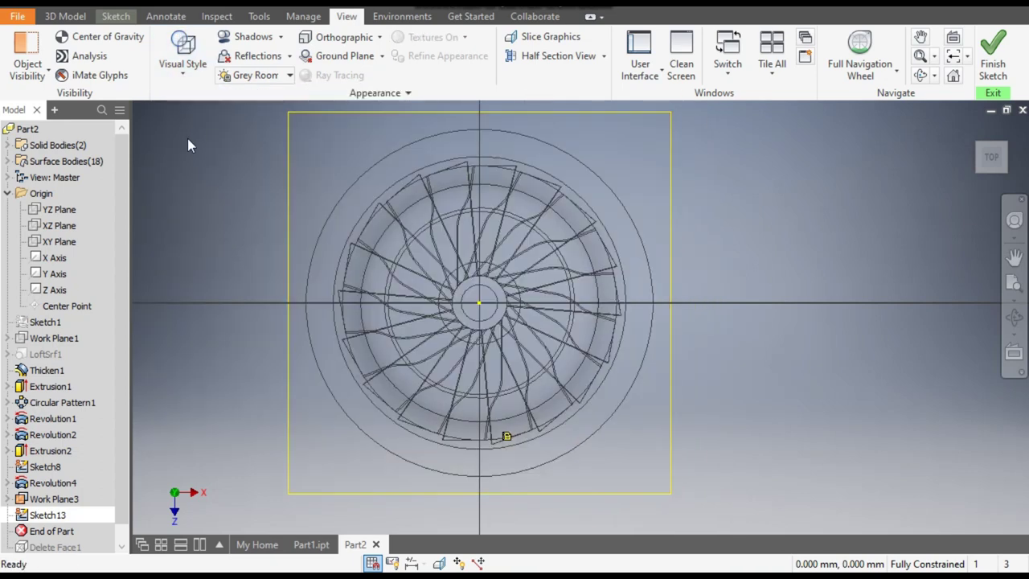
Draw a 345 mm diameter circle centred on the sketch origin
{"action": "left_click", "coordinate": [119, 16]}
{"action": "left_click", "coordinate": [124, 46]}
{"action": "left_click", "coordinate": [123, 46]}
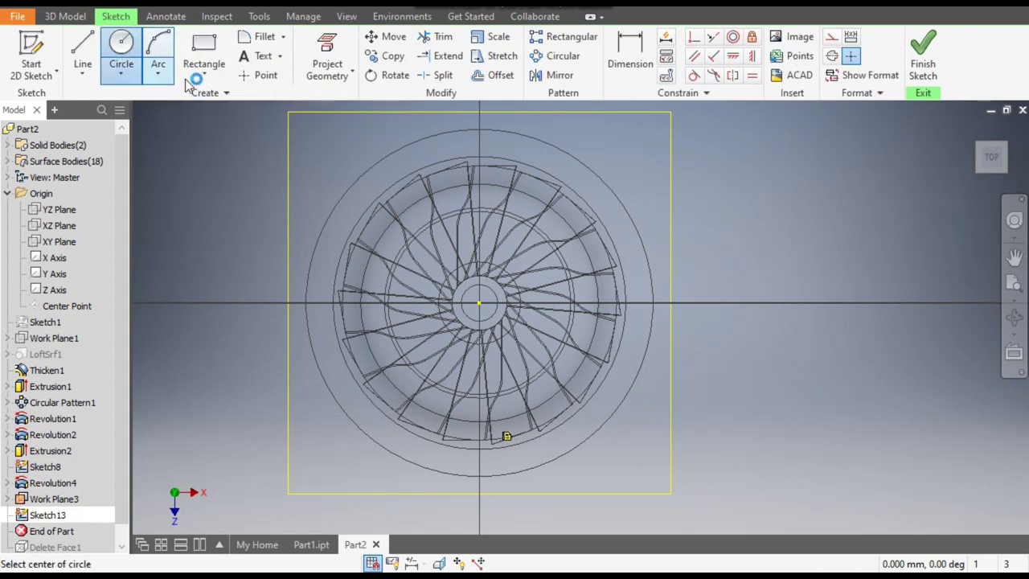
{"action": "left_click", "coordinate": [479, 303]}
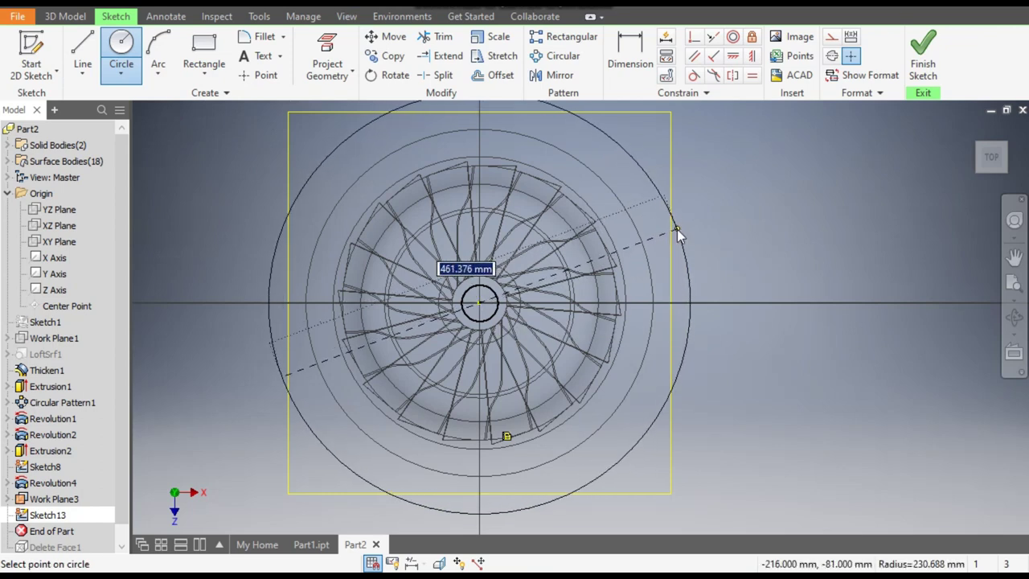
{"action": "type", "text": "345"}
{"action": "key", "text": "Return"}
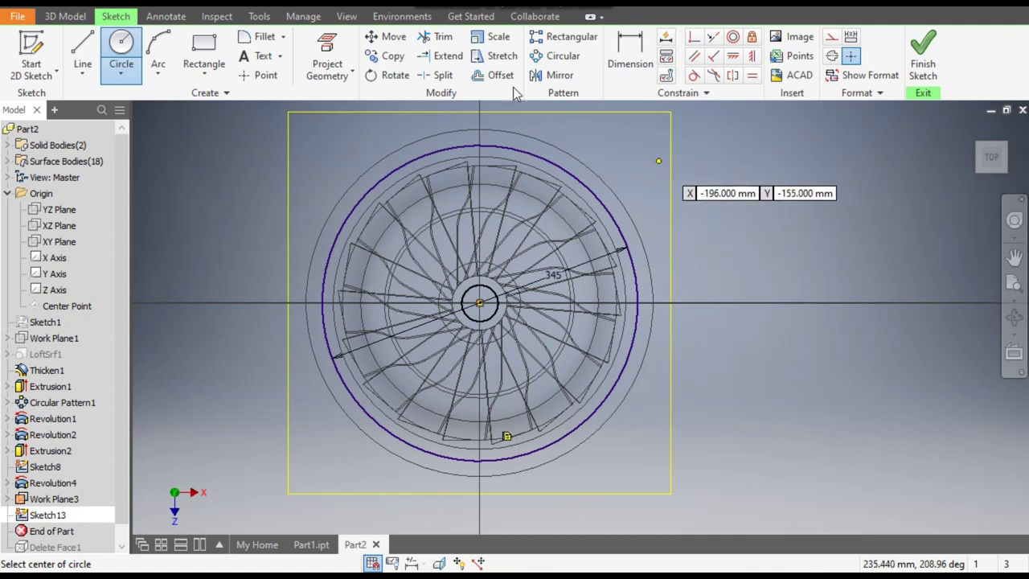
Draw a horizontal line across the circle and a vertical line running down from its centre
{"action": "left_click", "coordinate": [78, 49]}
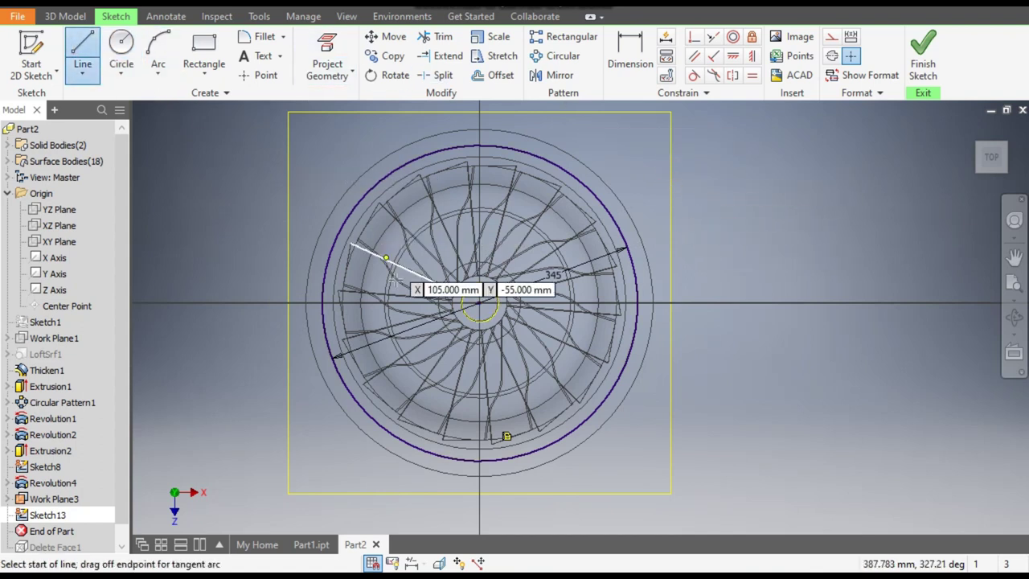
{"action": "left_click", "coordinate": [321, 303]}
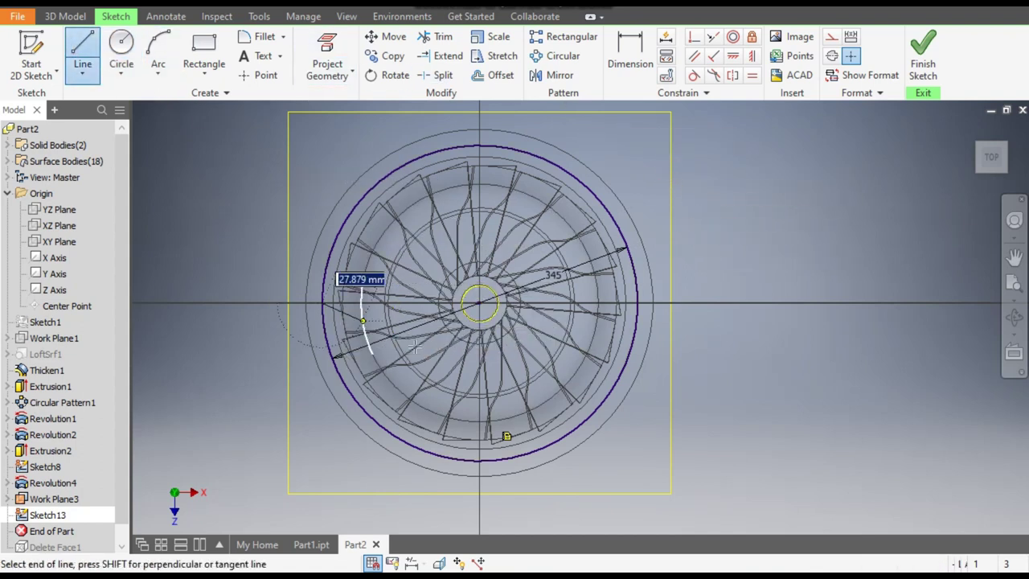
{"action": "double_click", "coordinate": [639, 304]}
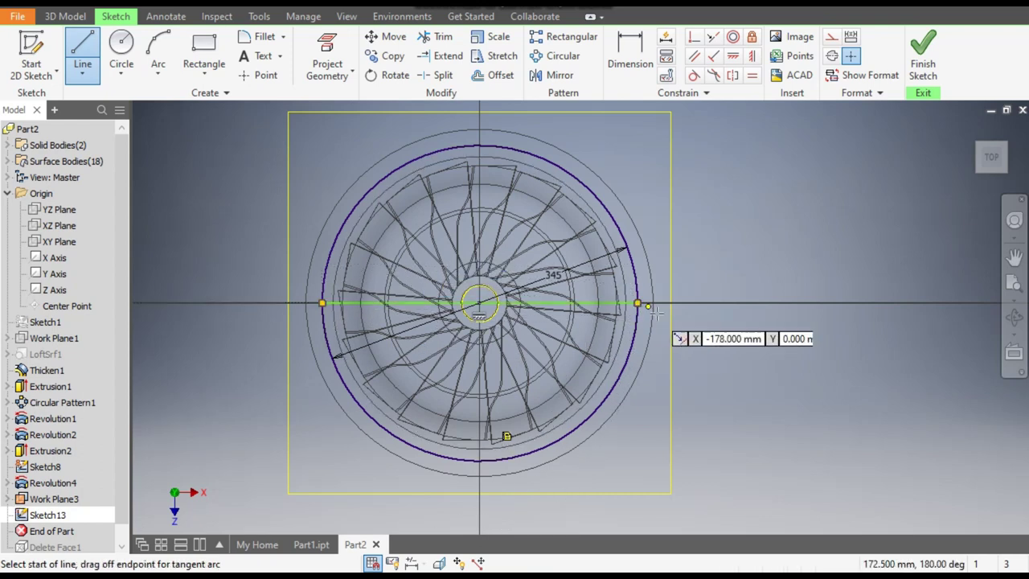
{"action": "left_click", "coordinate": [479, 303]}
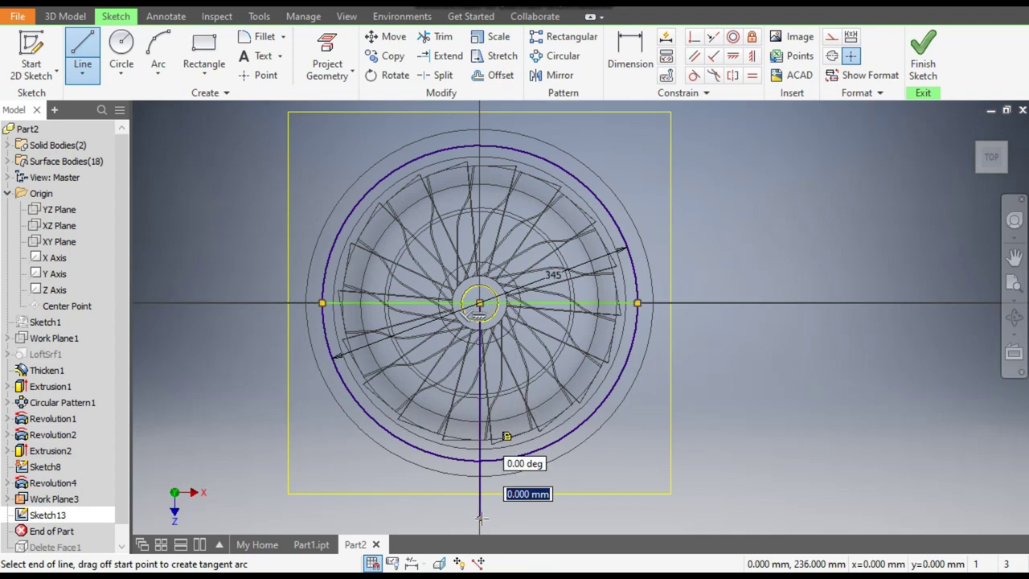
{"action": "left_click", "coordinate": [480, 518]}
{"action": "key", "text": "Escape"}
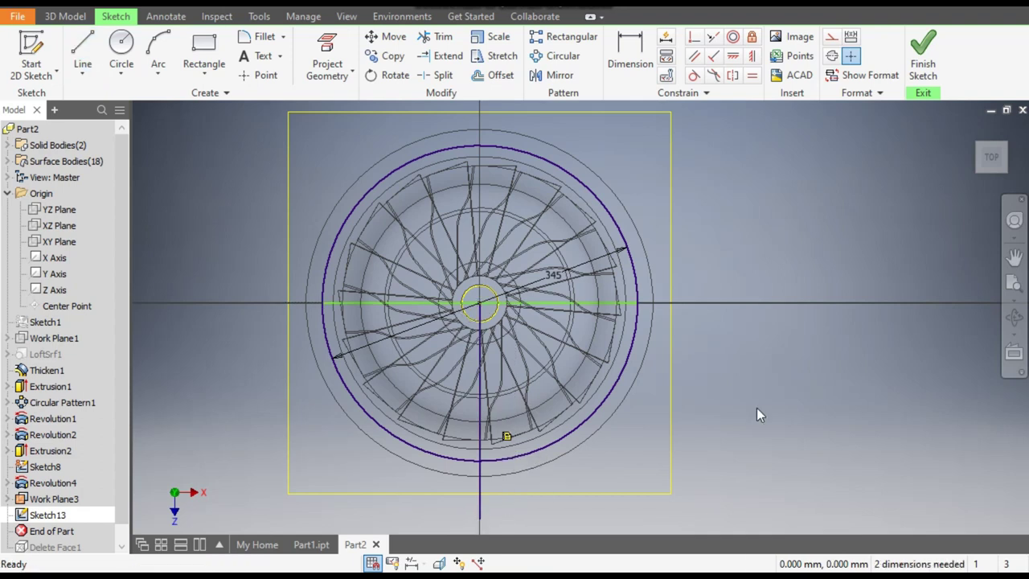
Constrain the horizontal line to pass through the circle's centre point
{"action": "left_click", "coordinate": [633, 304]}
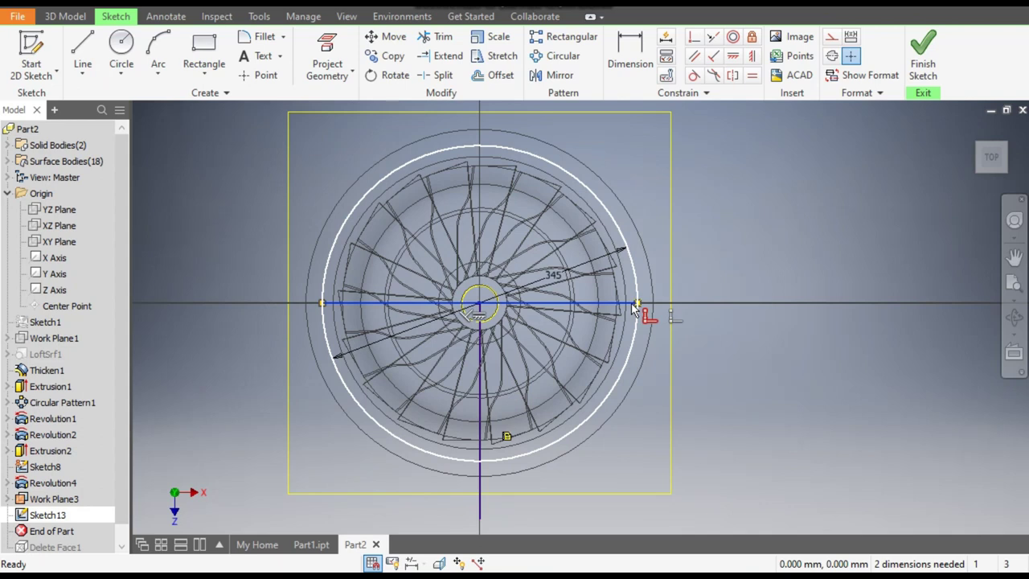
{"action": "left_click", "coordinate": [717, 291]}
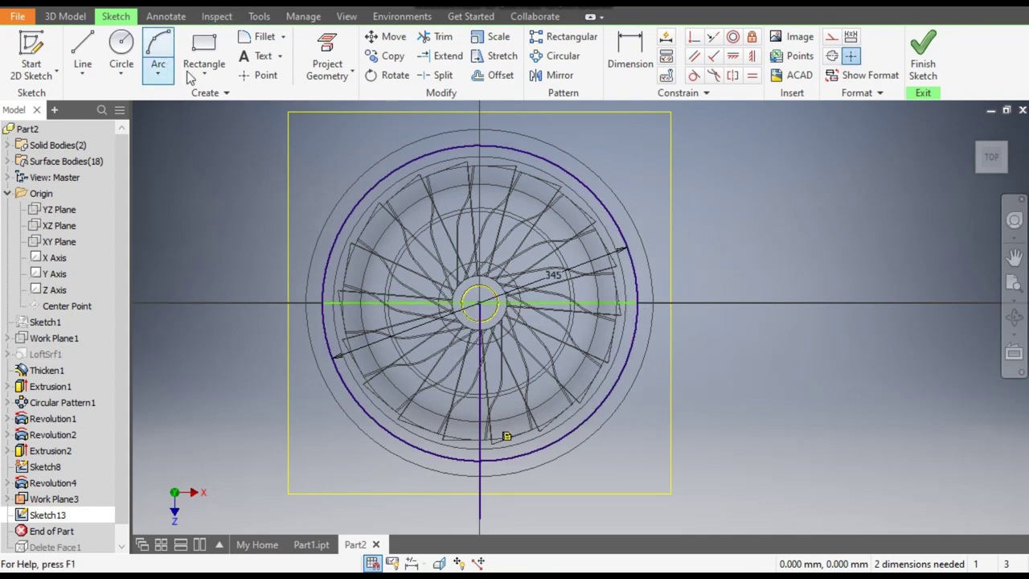
{"action": "mouse_move", "coordinate": [569, 305]}
{"action": "left_mouse_down"}
{"action": "mouse_move", "coordinate": [556, 330]}
{"action": "mouse_move", "coordinate": [510, 322]}
{"action": "left_mouse_up"}
{"action": "scroll", "coordinate": [617, 305], "scroll_direction": "up", "scroll_amount": 3}
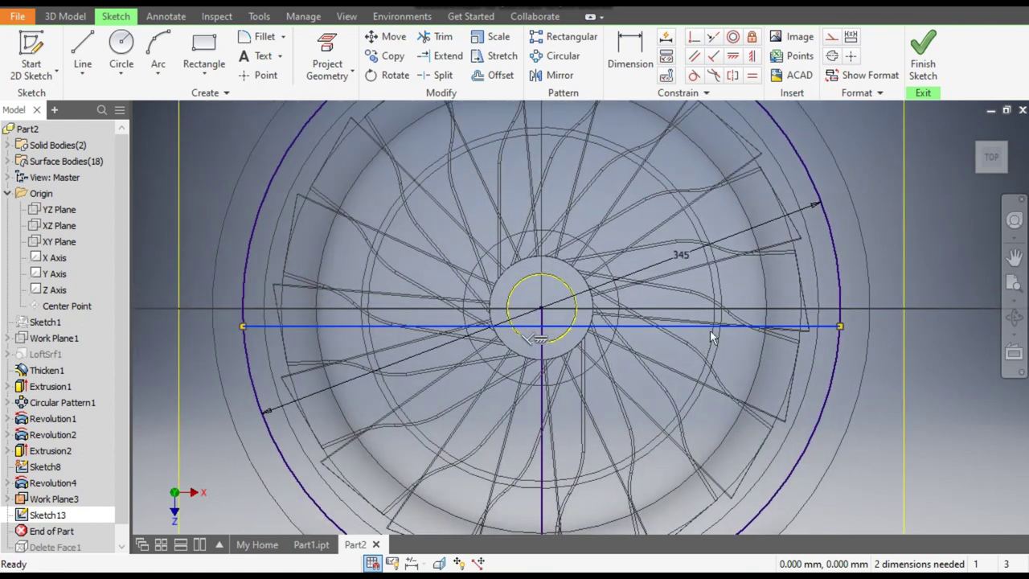
{"action": "left_click", "coordinate": [694, 37]}
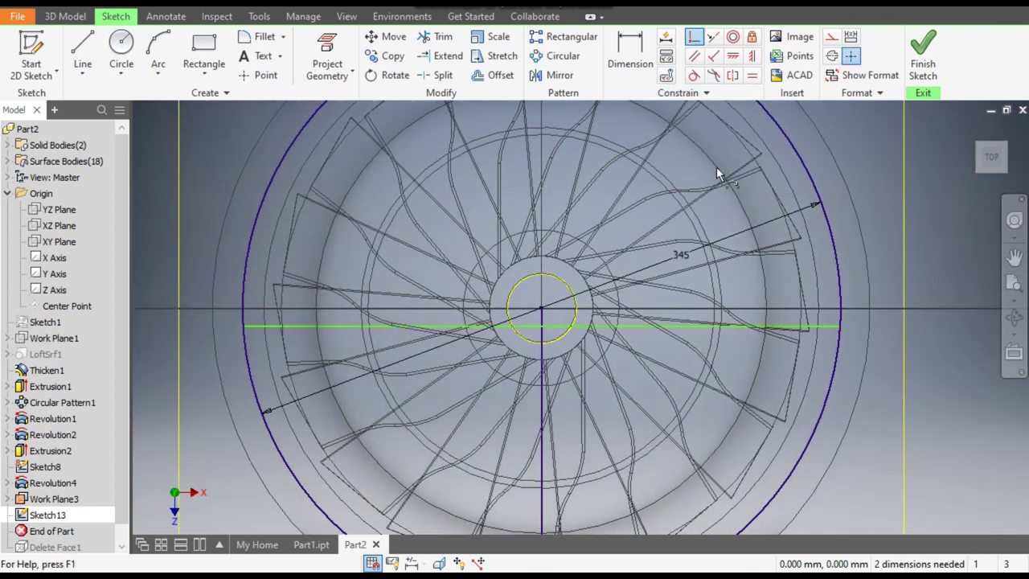
{"action": "left_click", "coordinate": [649, 328]}
{"action": "left_click", "coordinate": [542, 315]}
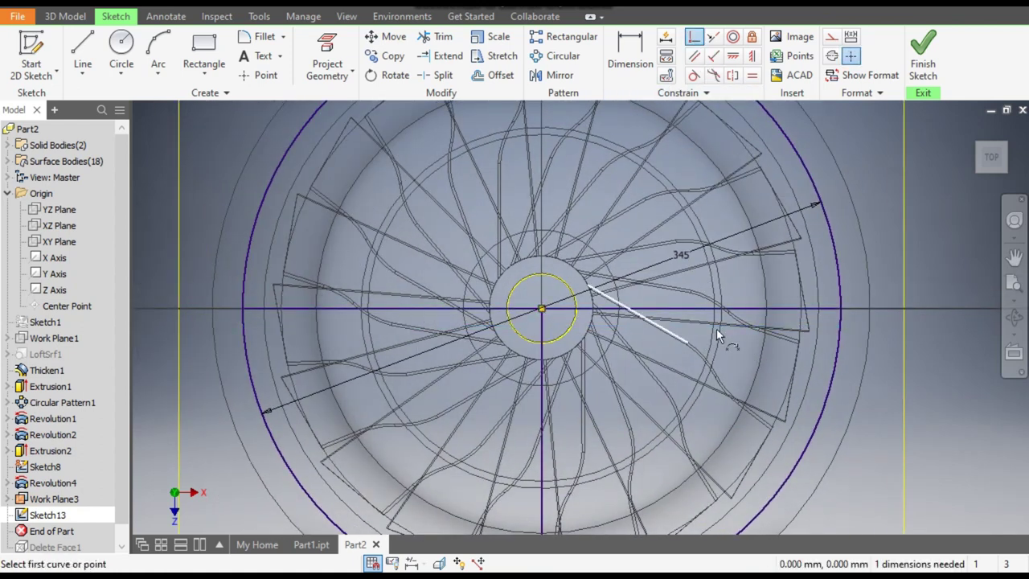
{"action": "scroll", "coordinate": [425, 305], "scroll_direction": "down", "scroll_amount": 3}
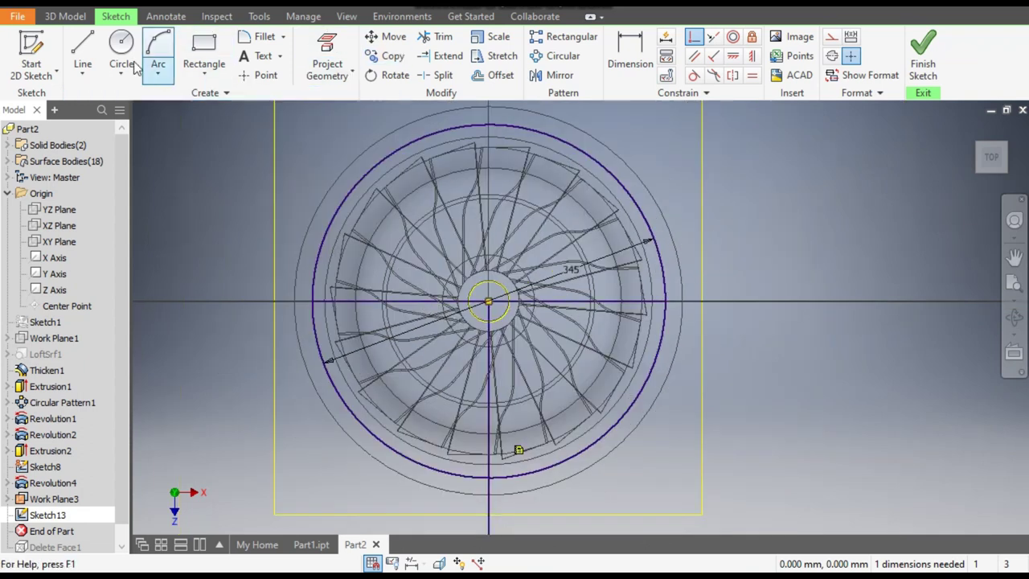
Draw a 250 mm horizontal line extending right from the circle's edge
{"action": "left_click", "coordinate": [82, 50]}
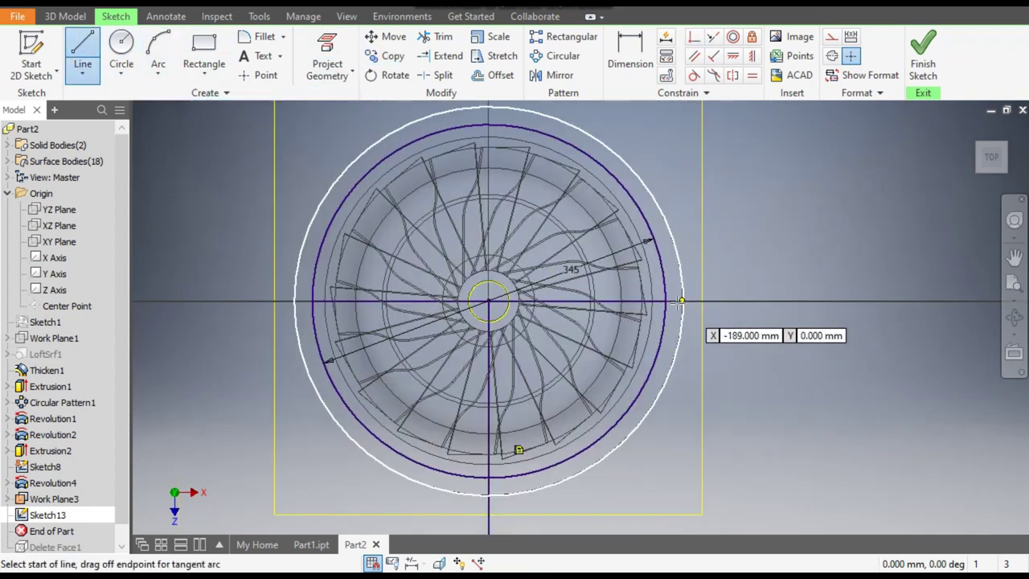
{"action": "left_click", "coordinate": [665, 302]}
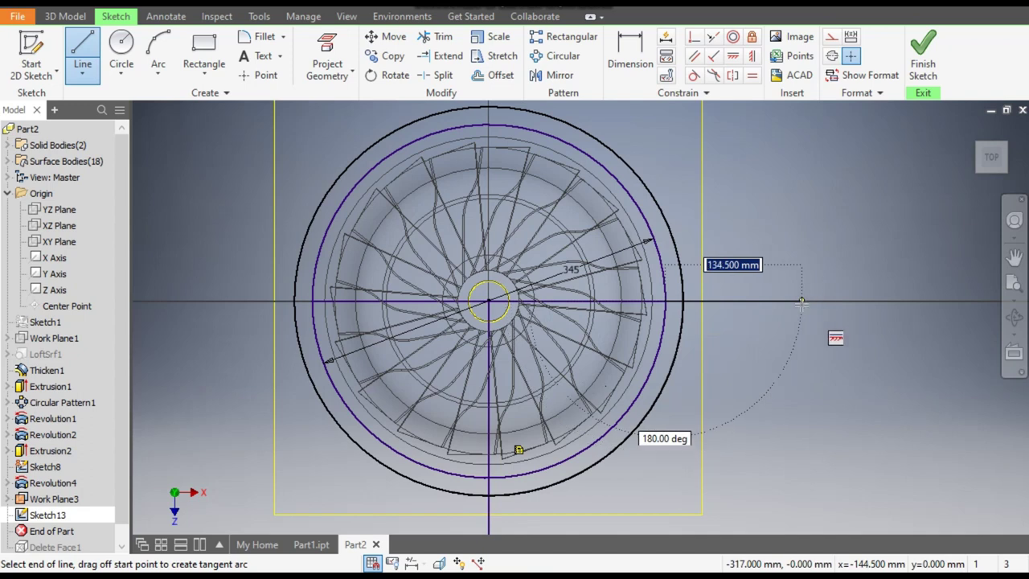
{"action": "type", "text": "250"}
{"action": "key", "text": "Return"}
{"action": "key", "text": "Escape"}
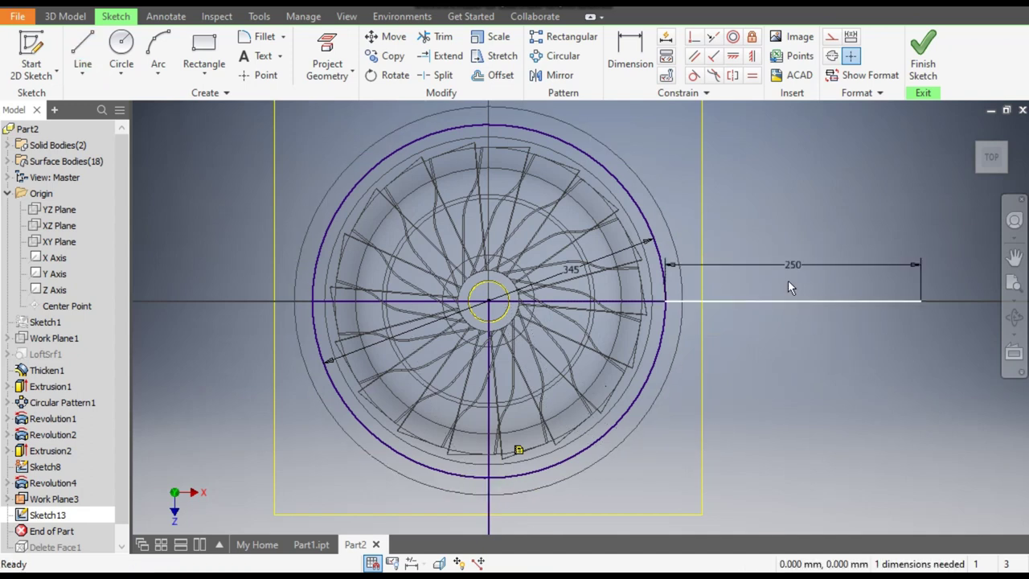
{"action": "left_click", "coordinate": [82, 50]}
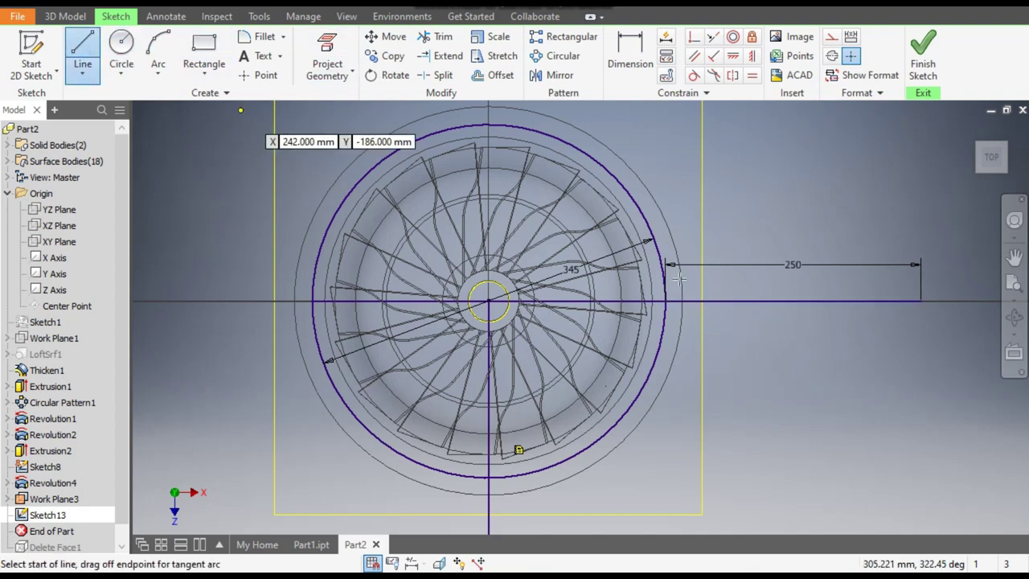
{"action": "scroll", "coordinate": [727, 366], "scroll_direction": "down", "scroll_amount": 5}
{"action": "scroll", "coordinate": [727, 366], "scroll_direction": "up", "scroll_amount": 5}
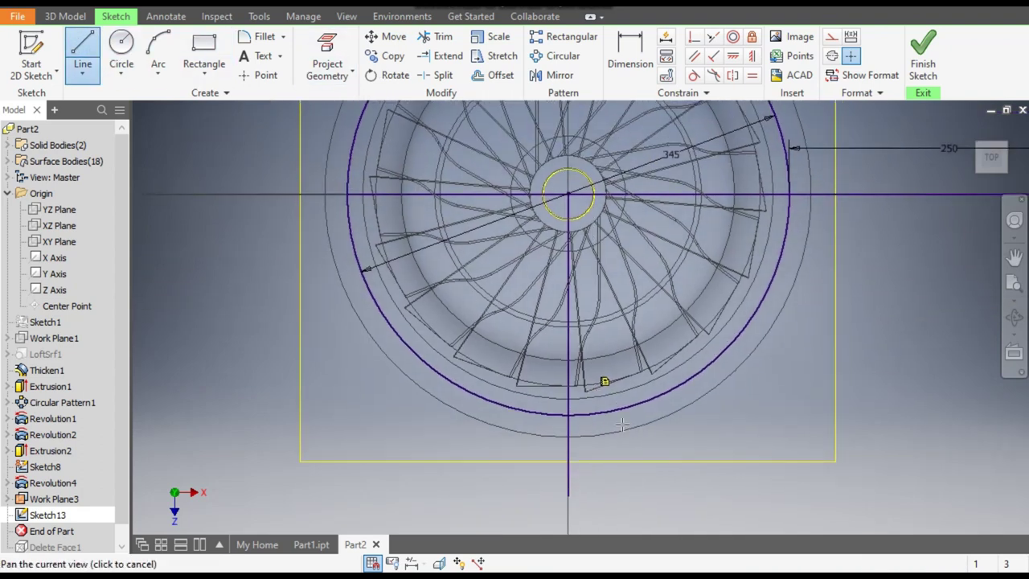
{"action": "key", "text": "Escape"}
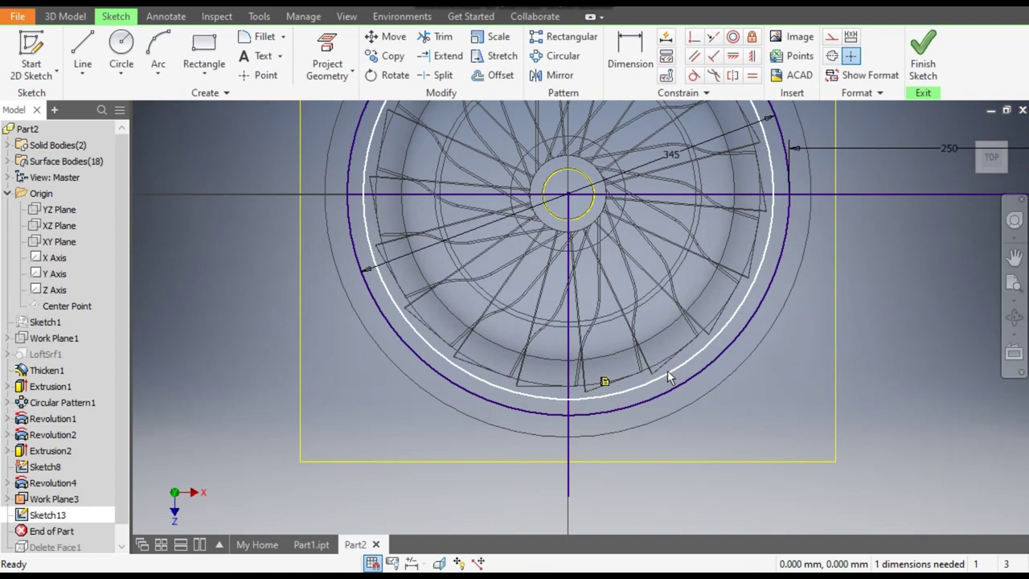
Dimension the downward vertical line to a length of 200
{"action": "left_click", "coordinate": [612, 50]}
{"action": "left_click", "coordinate": [571, 461]}
{"action": "left_click", "coordinate": [592, 455]}
{"action": "type", "text": "200"}
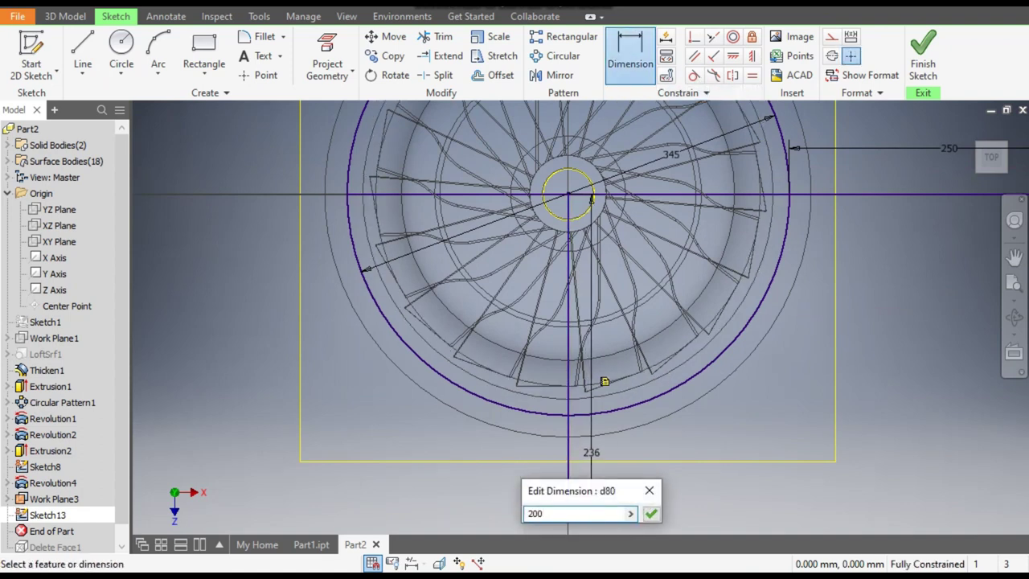
{"action": "key", "text": "Return"}
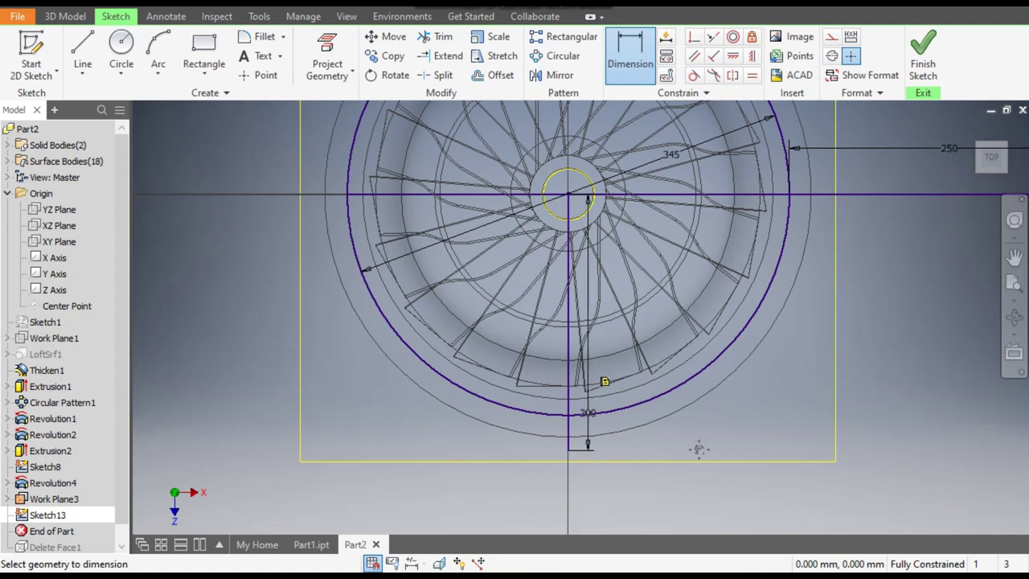
{"action": "scroll", "coordinate": [699, 449], "scroll_direction": "down", "scroll_amount": 2}
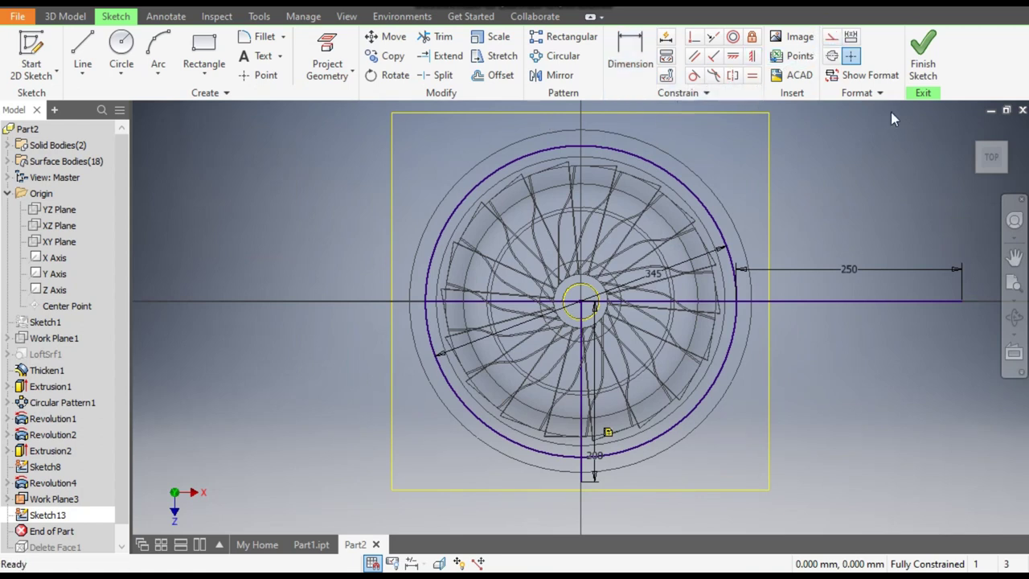
Convert the 345 circle, guide lines and dimensions to dashed construction geometry
{"action": "left_click_drag", "start_coordinate": [928, 124], "coordinate": [257, 501]}
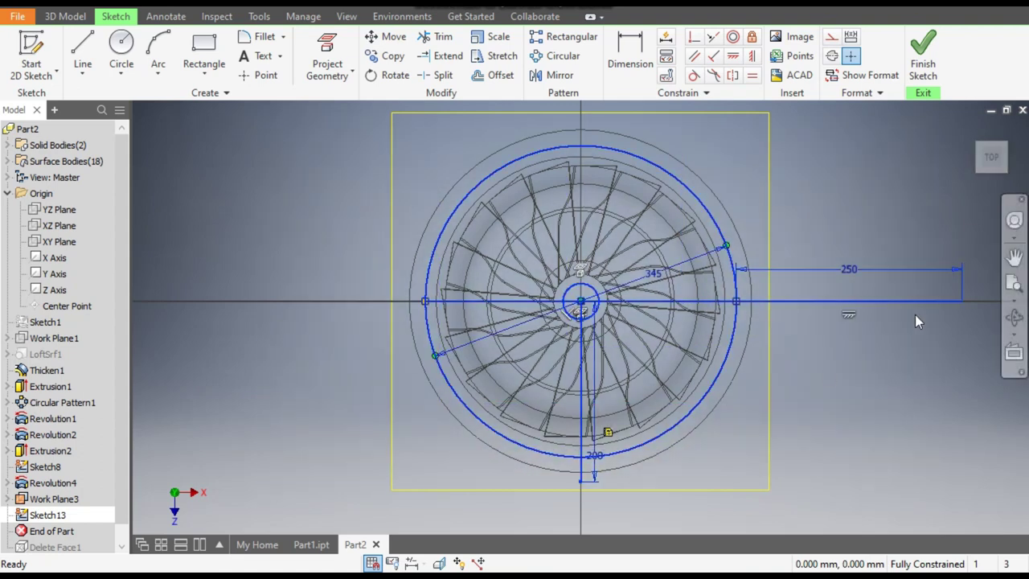
{"action": "left_click", "coordinate": [845, 172]}
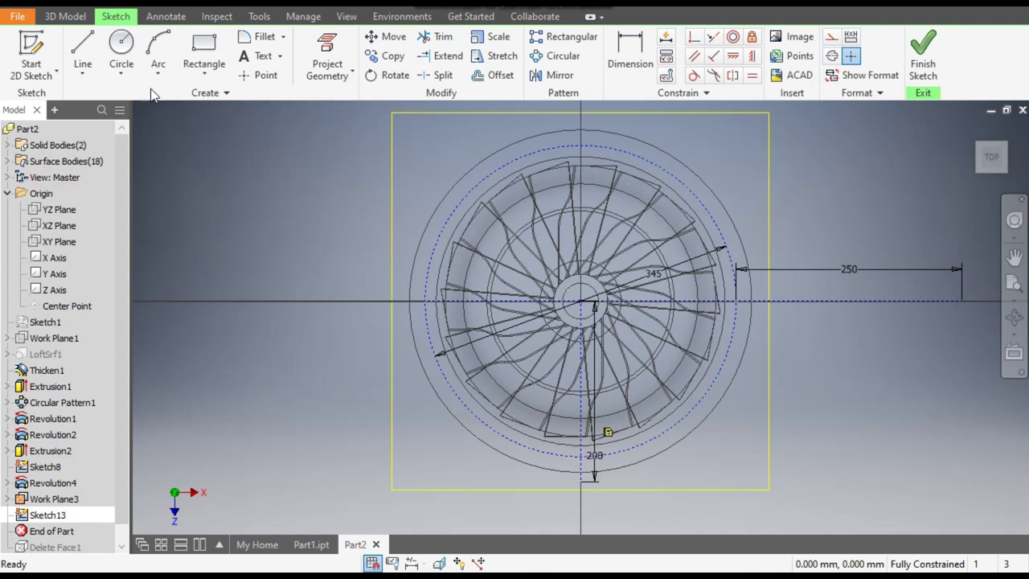
{"action": "left_click", "coordinate": [154, 49]}
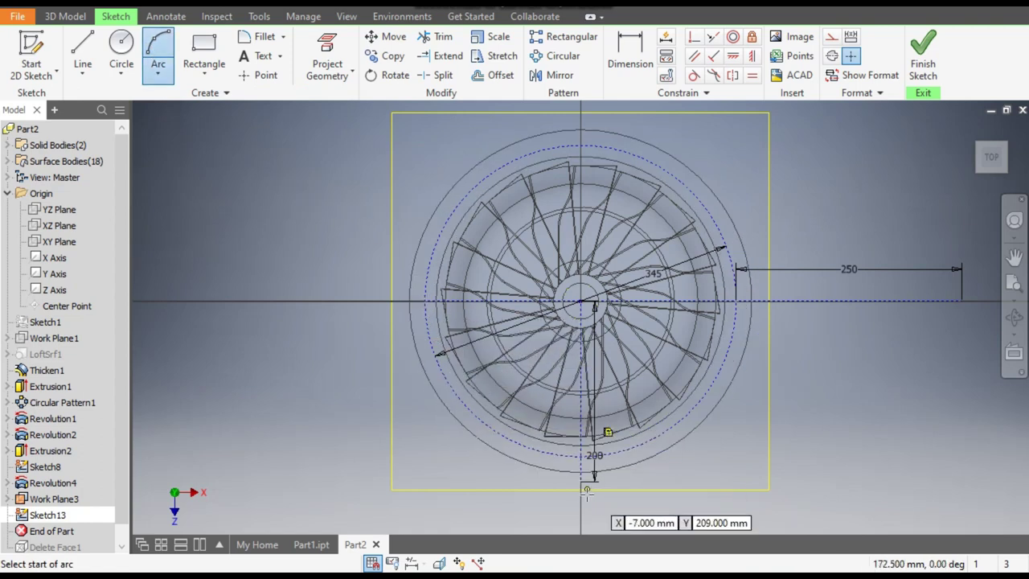
Draw two three-point arcs forming the spiral, ending at the 250 mm line's tip
{"action": "left_click", "coordinate": [441, 371]}
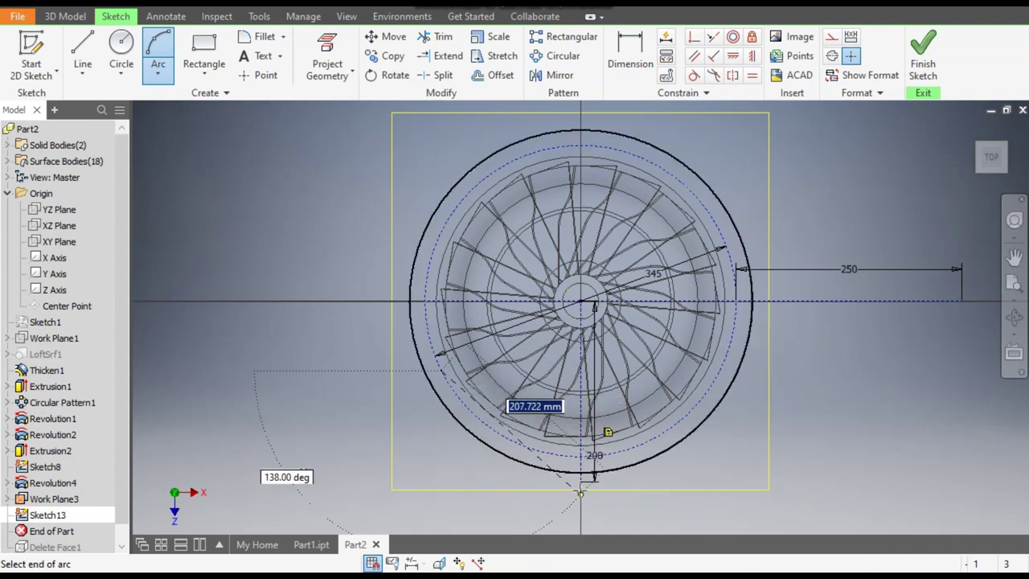
{"action": "left_click", "coordinate": [582, 481]}
{"action": "left_click", "coordinate": [500, 455]}
{"action": "mouse_move", "coordinate": [723, 395]}
{"action": "middle_mouse_down"}
{"action": "mouse_move", "coordinate": [697, 368]}
{"action": "mouse_move", "coordinate": [682, 319]}
{"action": "middle_mouse_up"}
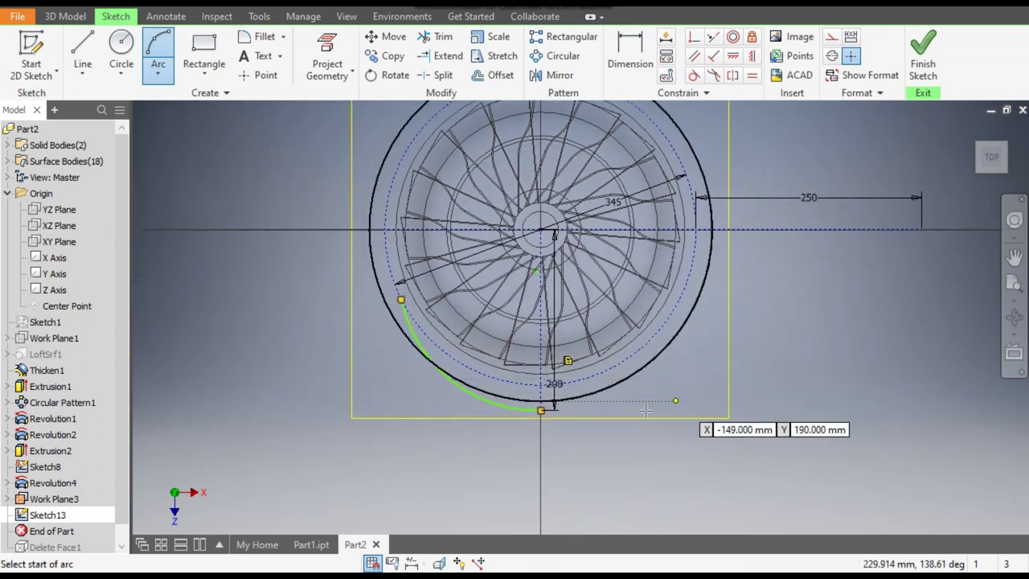
{"action": "left_click", "coordinate": [540, 412]}
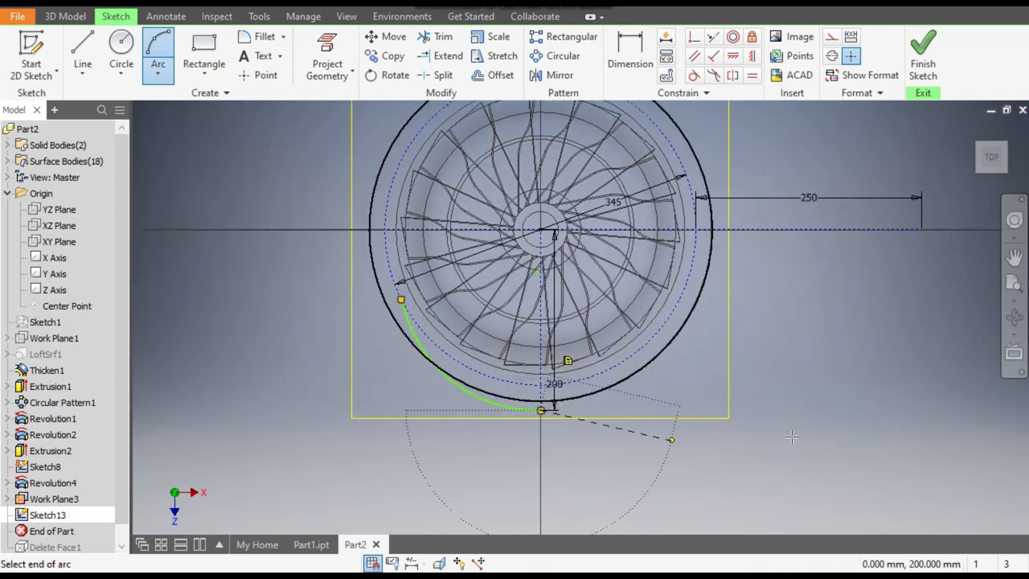
{"action": "left_click", "coordinate": [922, 230]}
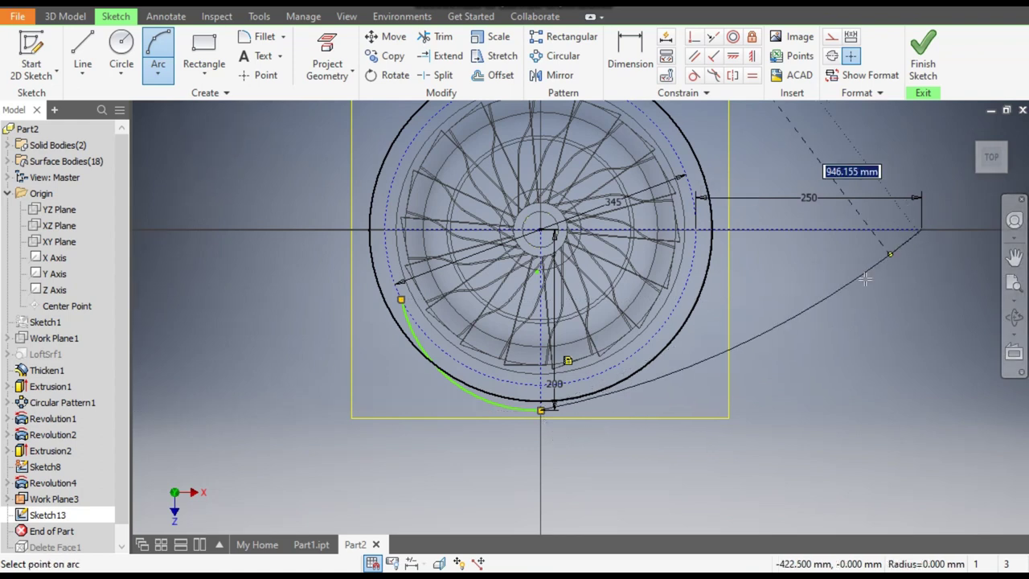
{"action": "left_click", "coordinate": [805, 325]}
{"action": "middle_click_drag", "start_coordinate": [816, 409], "coordinate": [824, 447]}
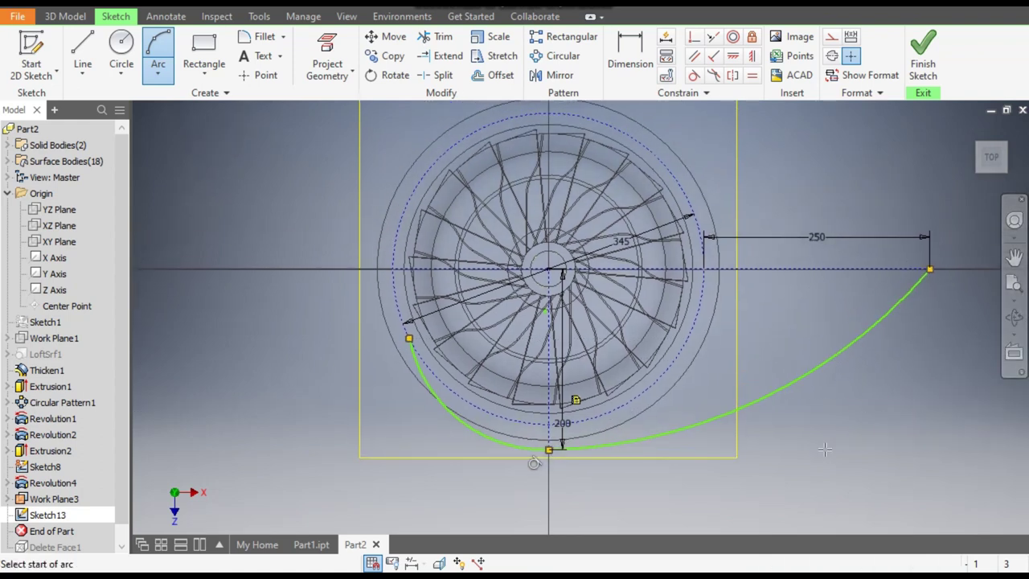
Dimension the spiral's left arc to 200
{"action": "left_click", "coordinate": [632, 72]}
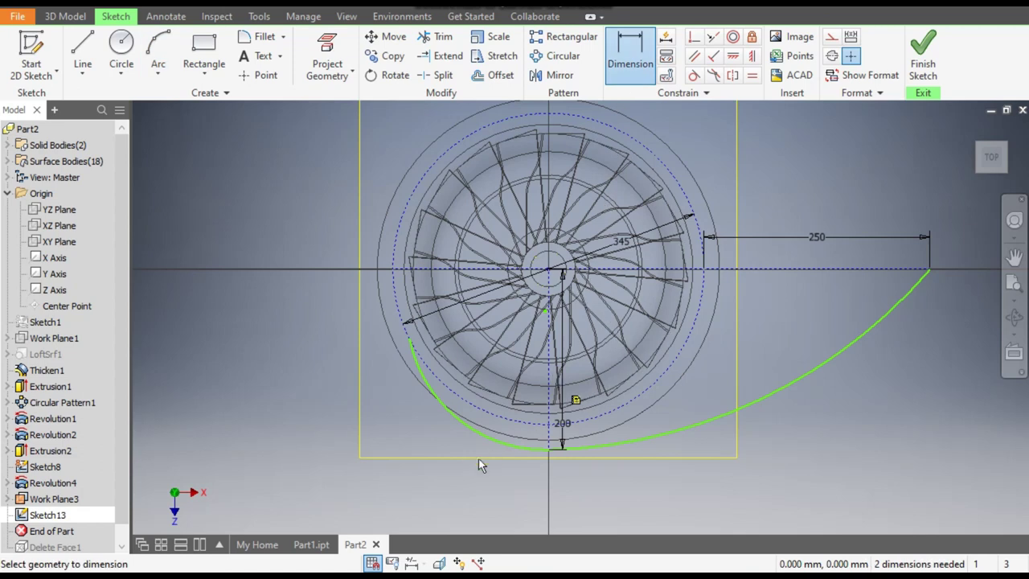
{"action": "left_click", "coordinate": [477, 435]}
{"action": "left_click", "coordinate": [427, 464]}
{"action": "type", "text": "200"}
{"action": "key", "text": "Return"}
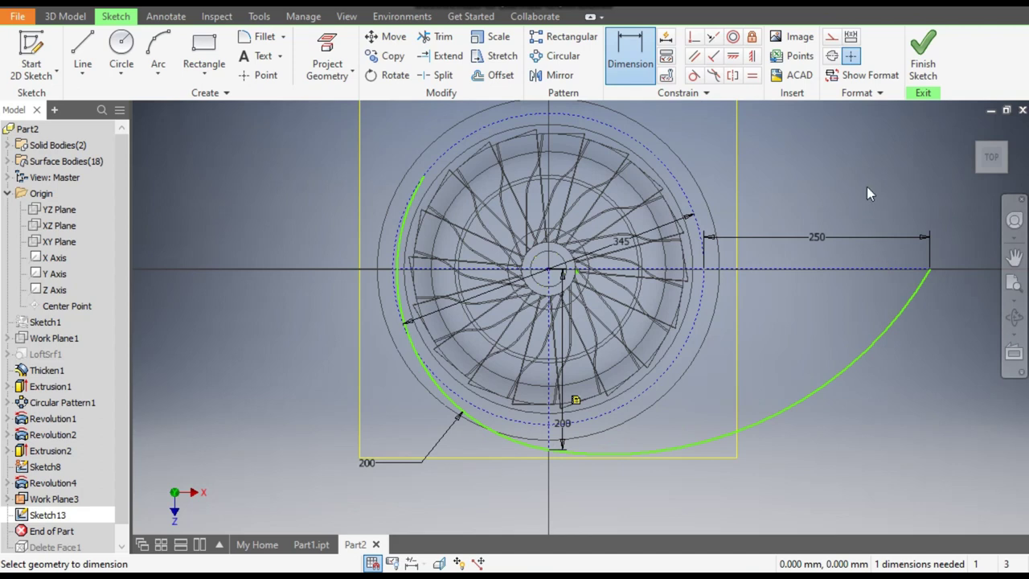
{"action": "key", "text": "Escape"}
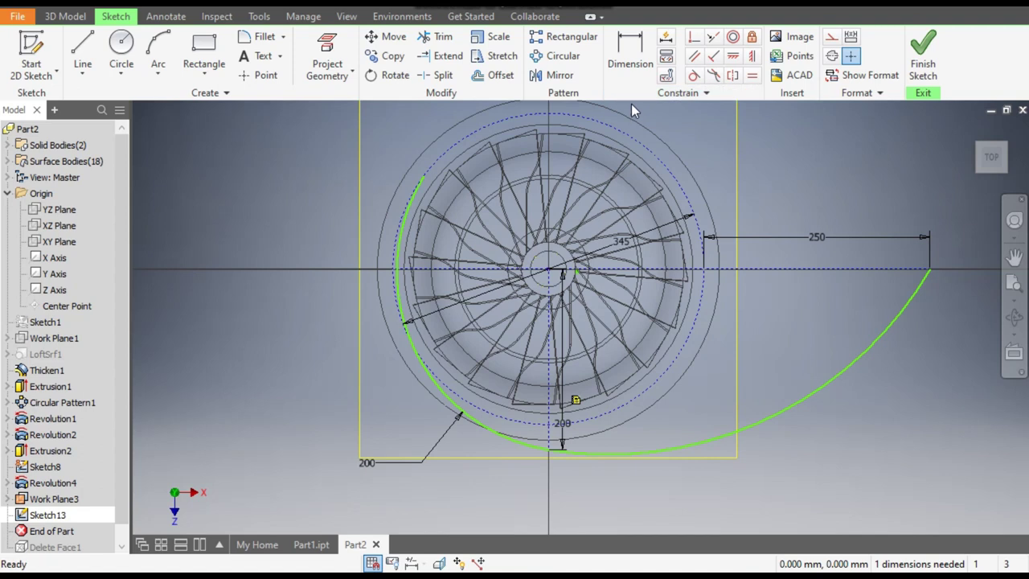
Make the spiral's left arc tangent to the dashed 345 circle
{"action": "left_click", "coordinate": [695, 76]}
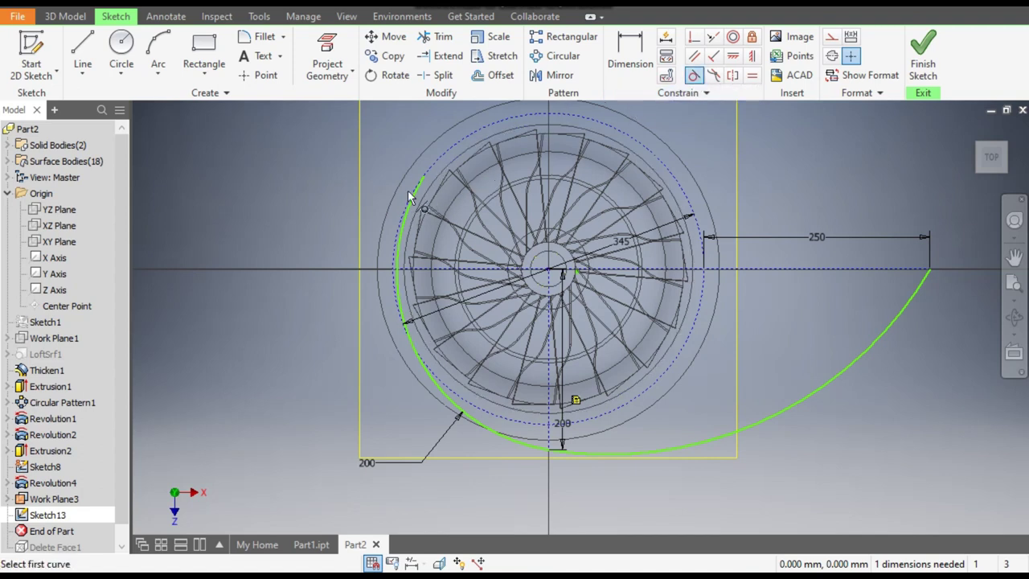
{"action": "left_click", "coordinate": [410, 219]}
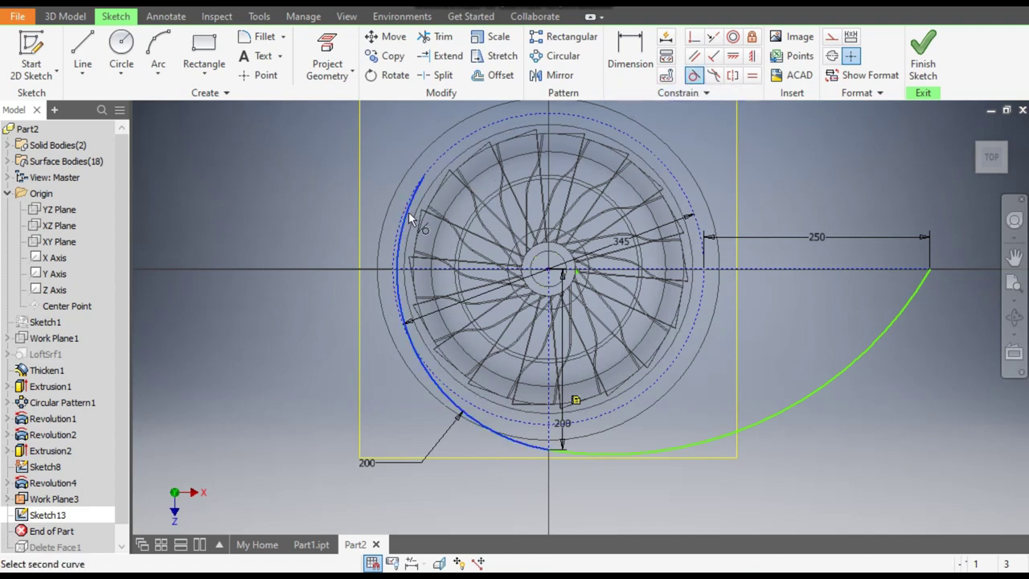
{"action": "left_click", "coordinate": [450, 146]}
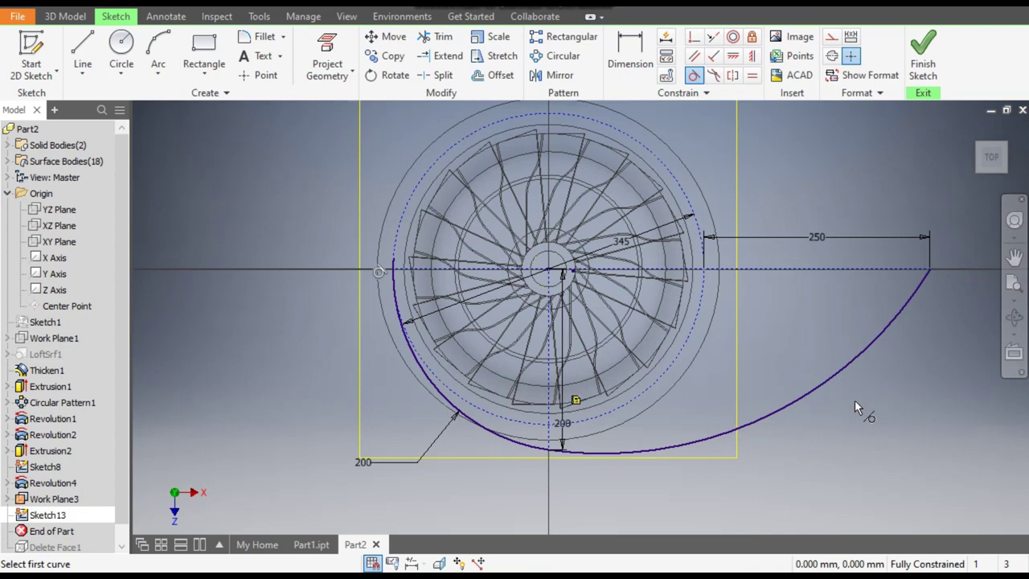
{"action": "key", "text": "Escape"}
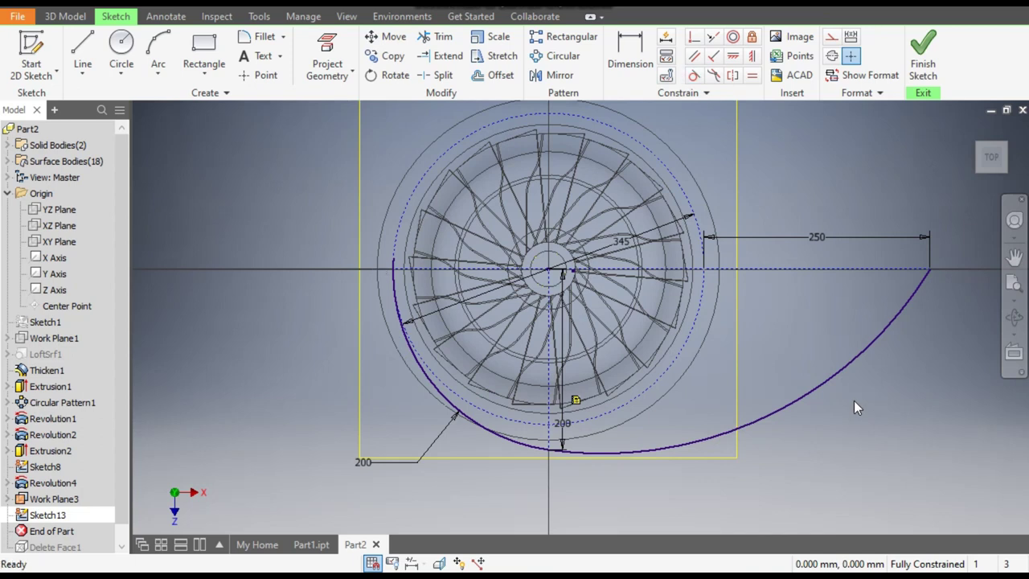
{"action": "left_click", "coordinate": [862, 364]}
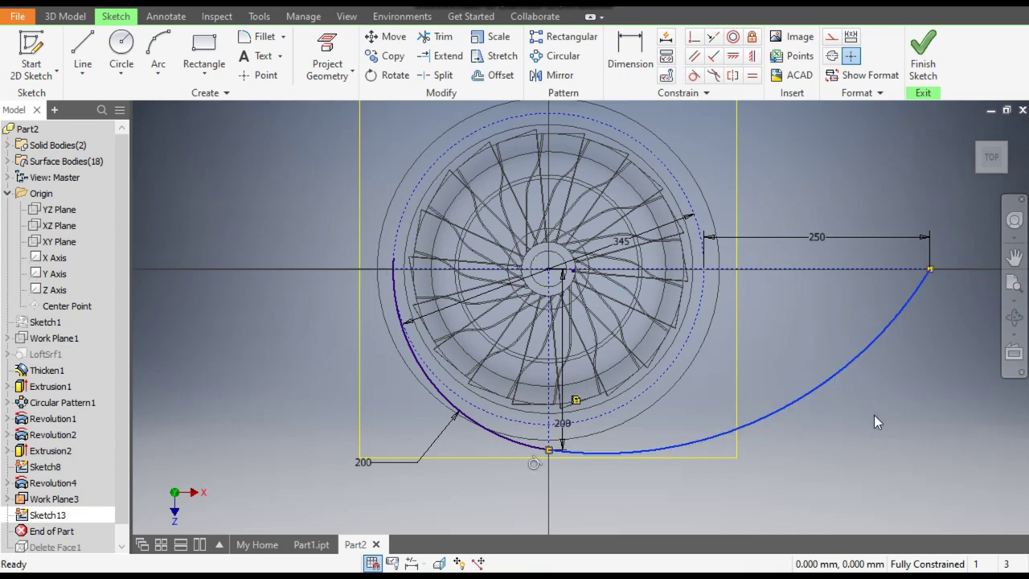
{"action": "left_click", "coordinate": [834, 171]}
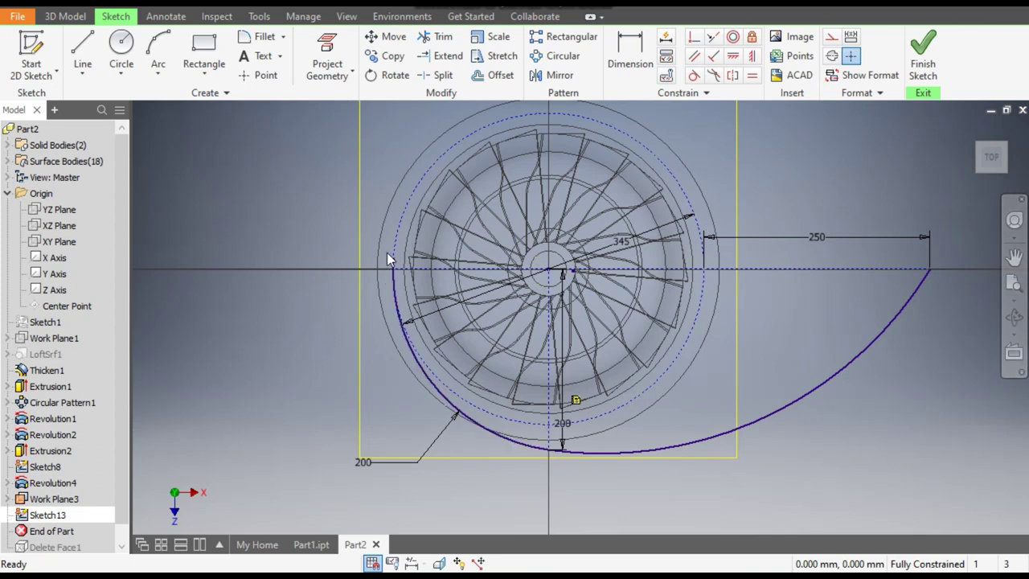
{"action": "scroll", "coordinate": [387, 252], "scroll_direction": "up", "scroll_amount": 3}
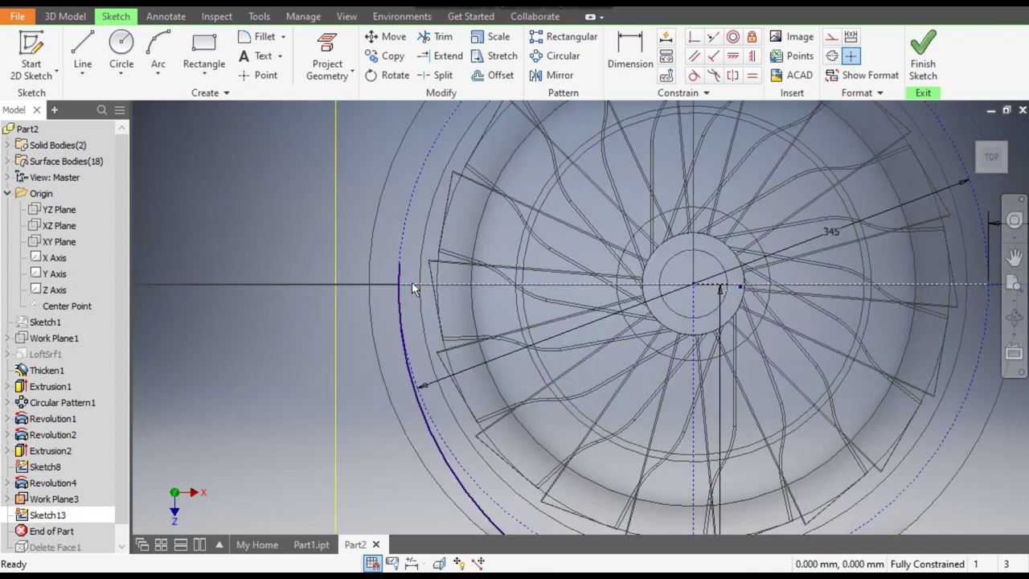
Trim away the left arc's stub above the horizontal centreline
{"action": "left_click", "coordinate": [437, 36]}
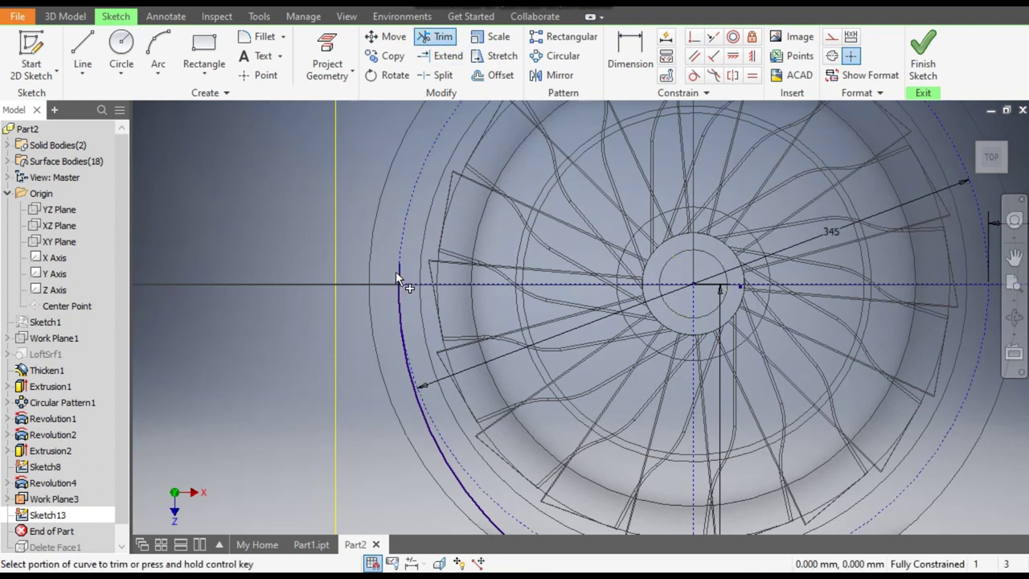
{"action": "mouse_move", "coordinate": [375, 274]}
{"action": "left_mouse_down"}
{"action": "mouse_move", "coordinate": [400, 274]}
{"action": "mouse_move", "coordinate": [364, 282]}
{"action": "left_mouse_up"}
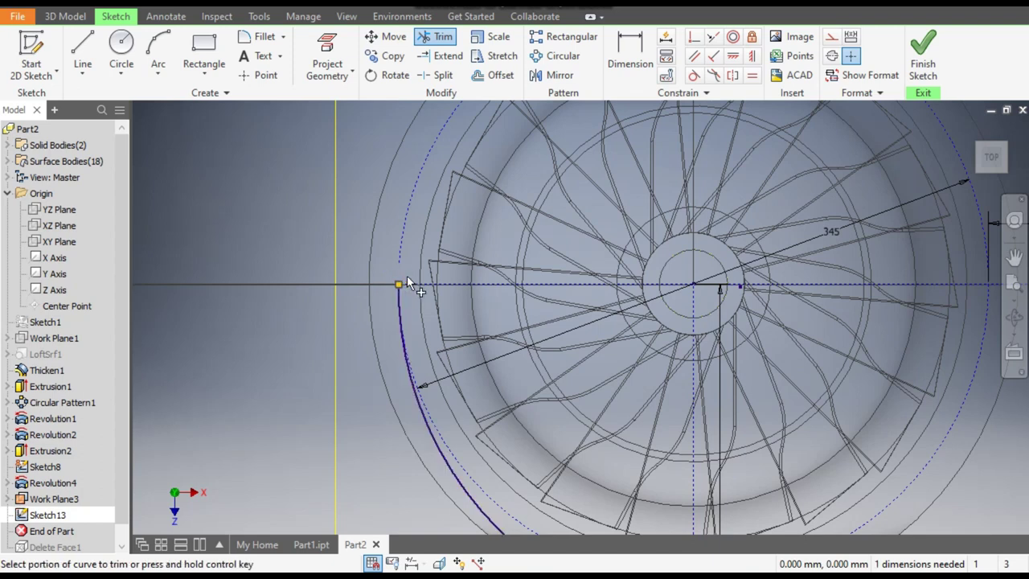
{"action": "scroll", "coordinate": [390, 288], "scroll_direction": "down", "scroll_amount": 3}
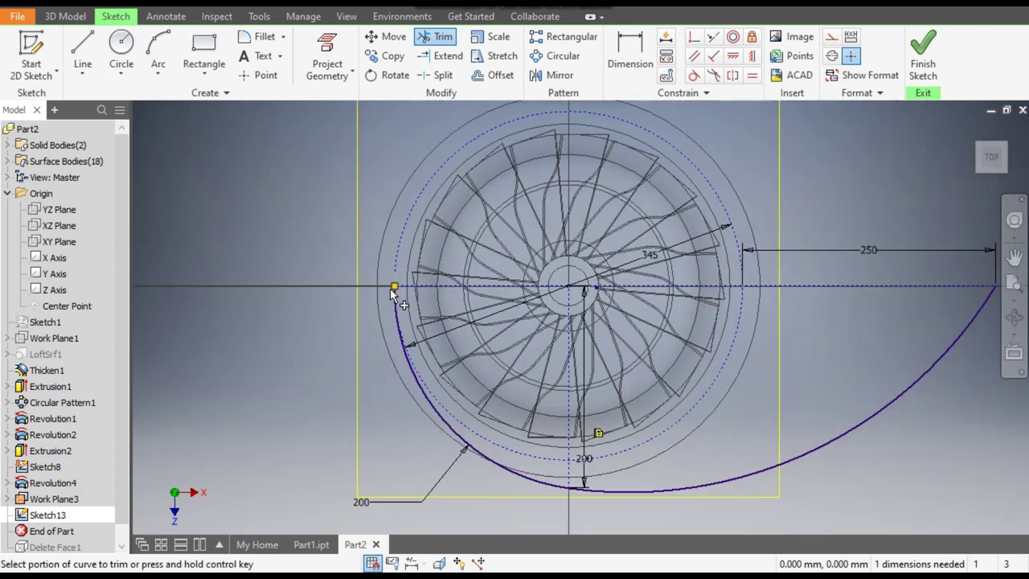
{"action": "middle_click_drag", "start_coordinate": [944, 313], "coordinate": [832, 315]}
Reopen Sketch13 and draw a 250 mm vertical outlet line from the spiral's right end
{"action": "left_click", "coordinate": [924, 57]}
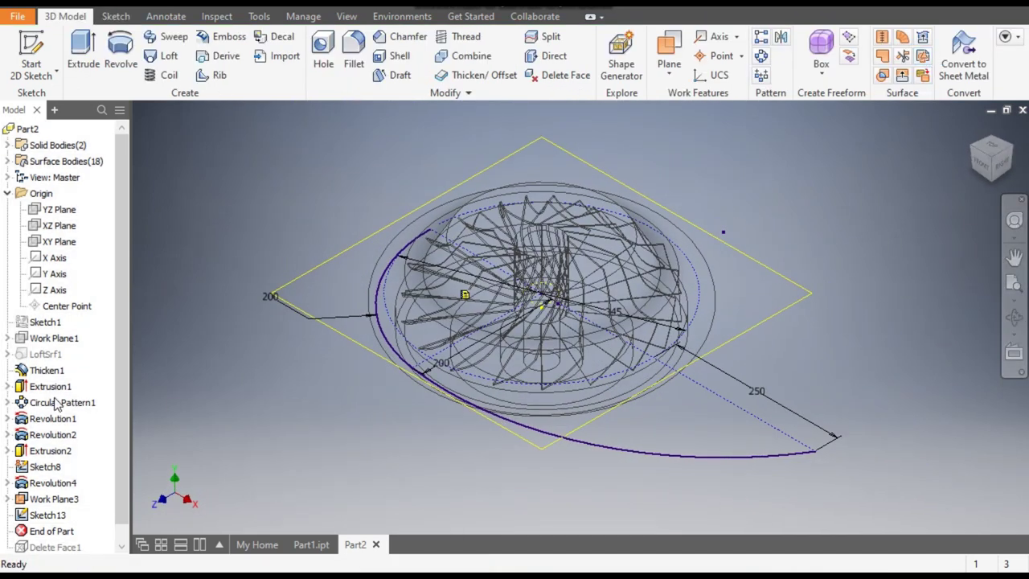
{"action": "double_click", "coordinate": [50, 517]}
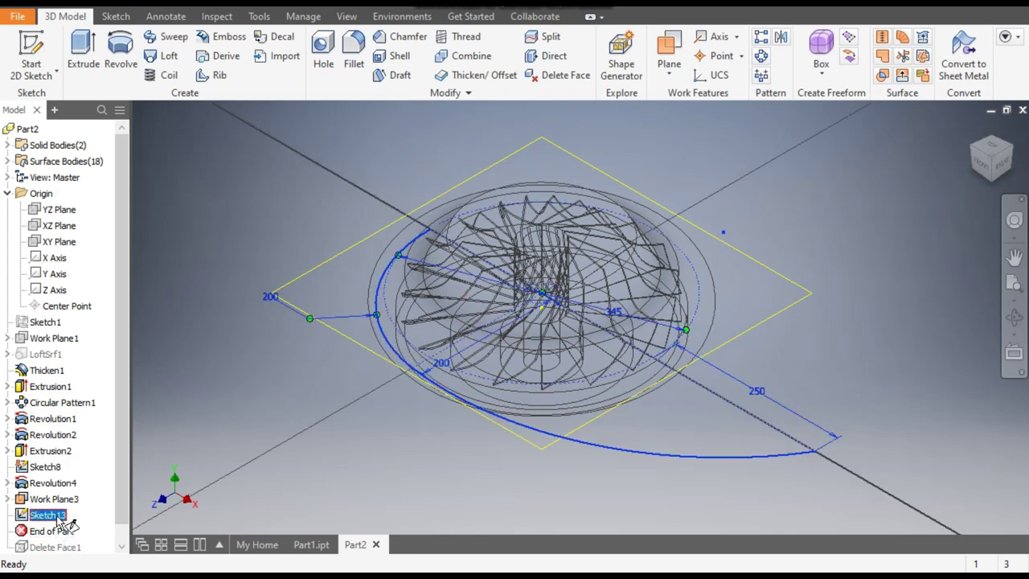
{"action": "left_click", "coordinate": [82, 53]}
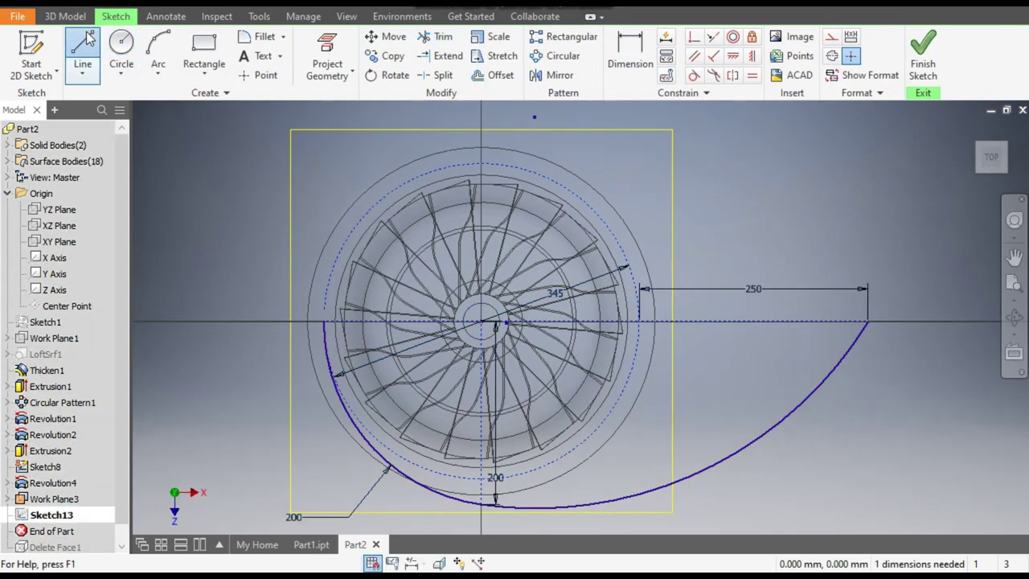
{"action": "left_click", "coordinate": [869, 323]}
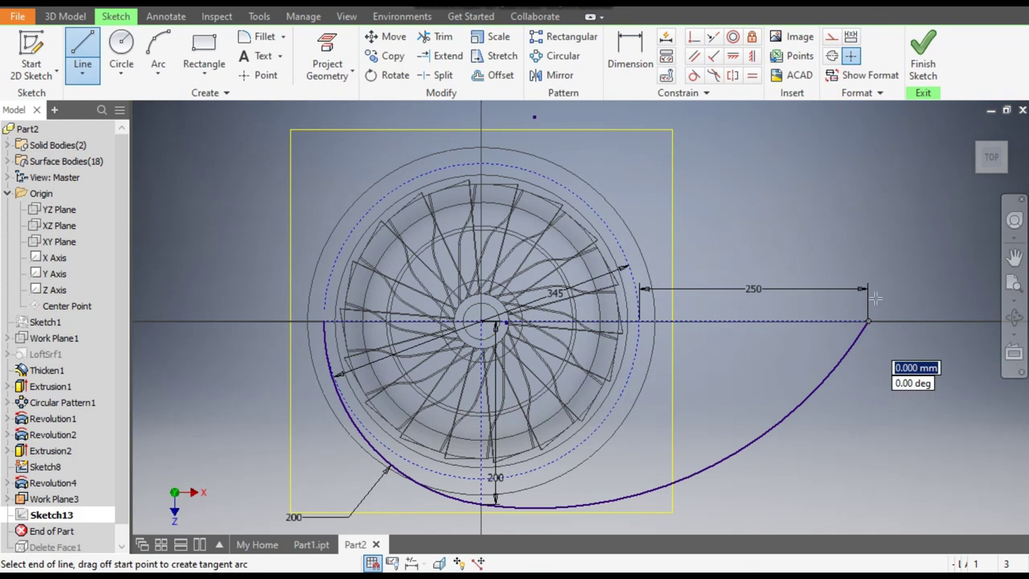
{"action": "type", "text": "250"}
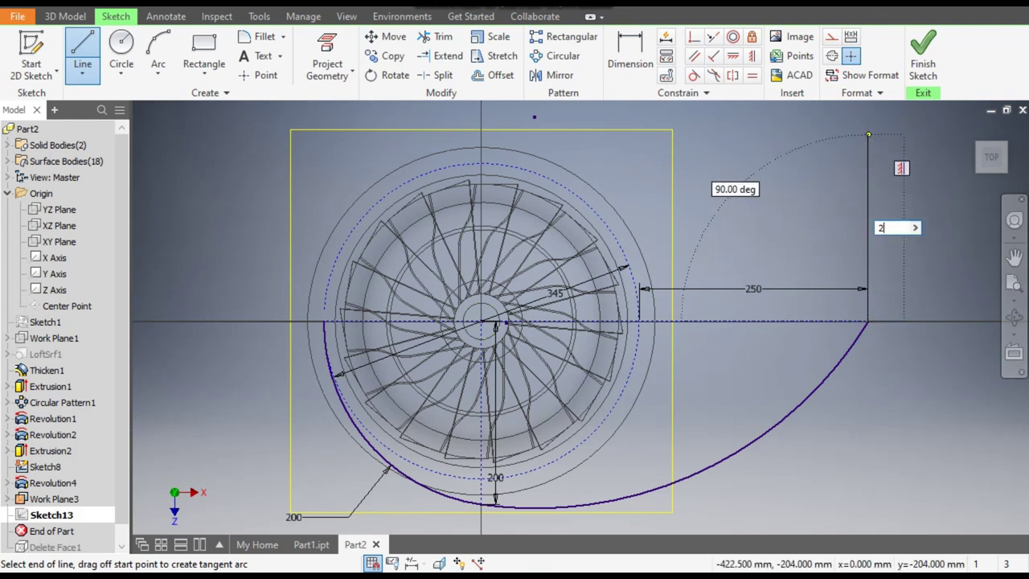
{"action": "key", "text": "Return"}
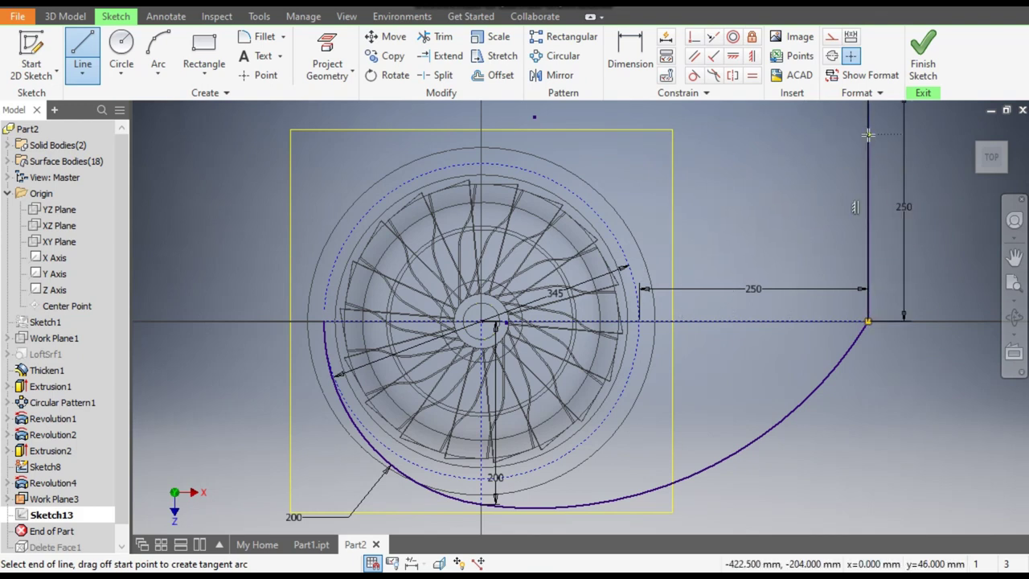
{"action": "key", "text": "Escape"}
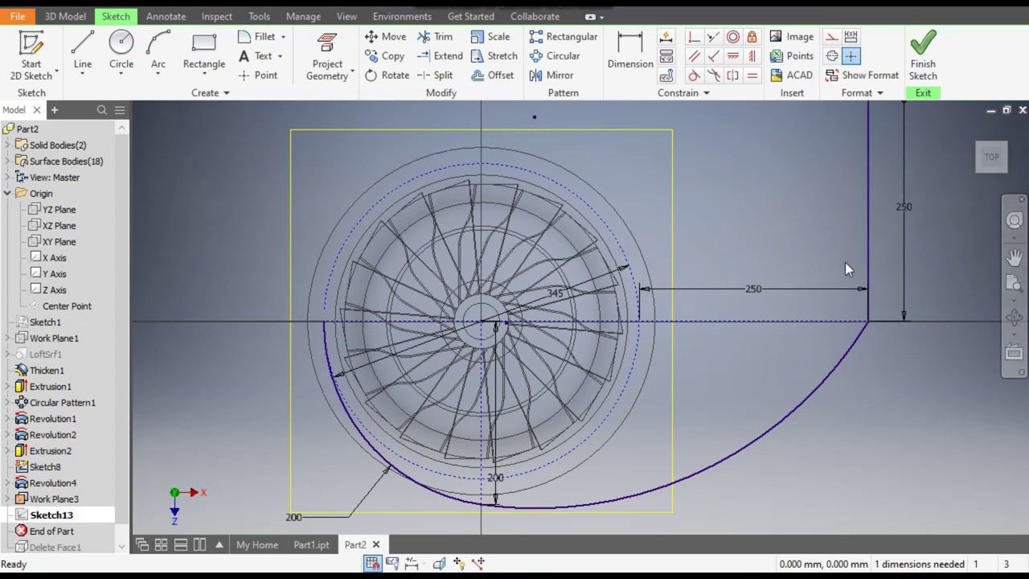
Replace the horizontal 250 dimension with a 250 centre-to-outlet-line distance, then finish the sketch
{"action": "left_click", "coordinate": [803, 288]}
{"action": "key", "text": "Delete"}
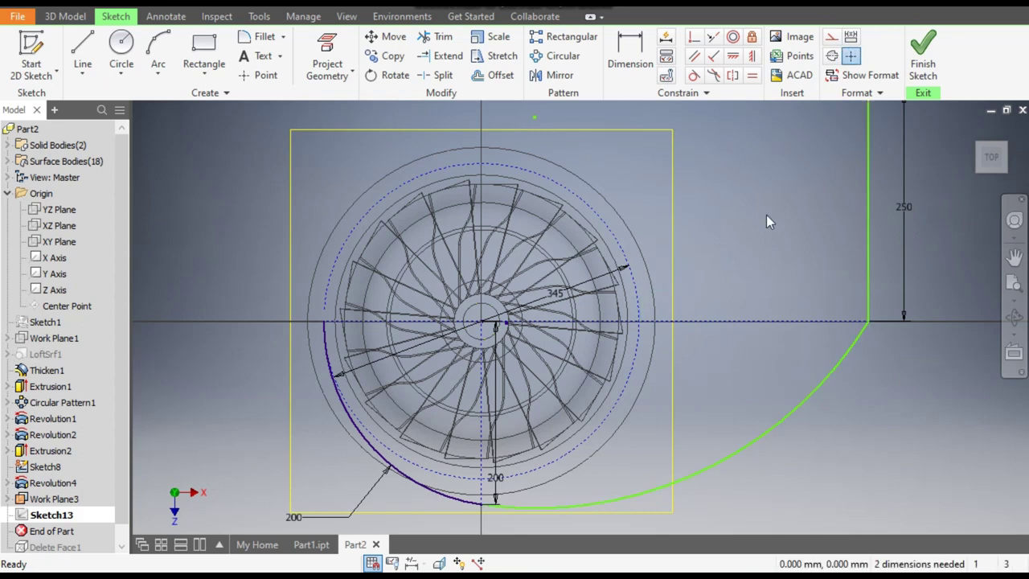
{"action": "left_click", "coordinate": [632, 50]}
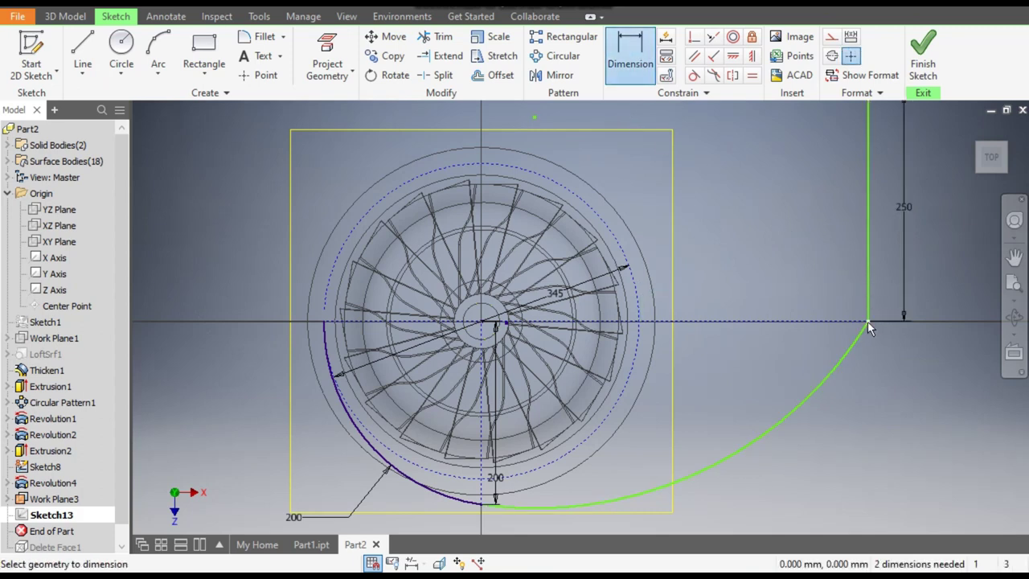
{"action": "left_click", "coordinate": [867, 265]}
{"action": "left_click", "coordinate": [481, 324]}
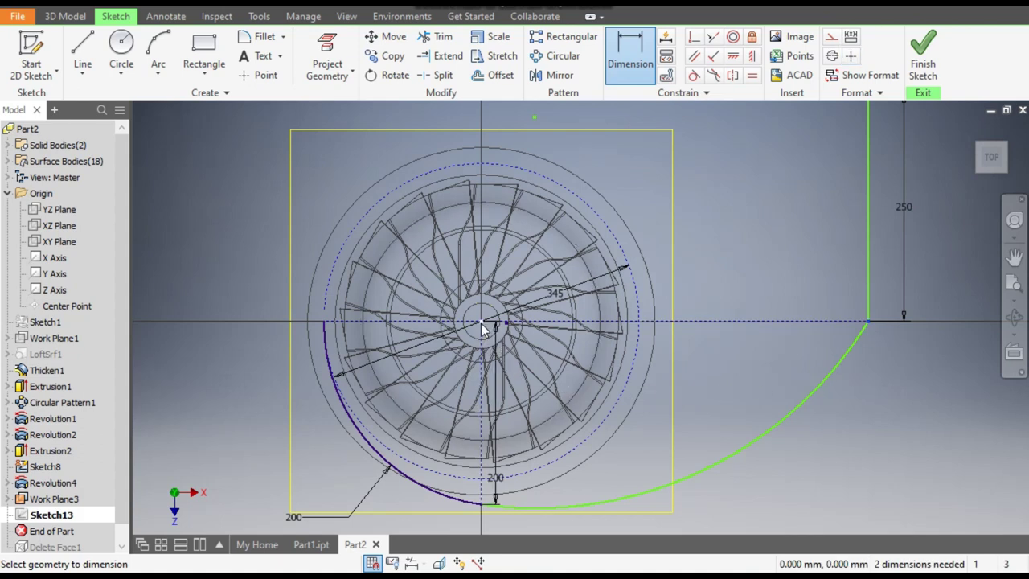
{"action": "left_click", "coordinate": [698, 254]}
{"action": "type", "text": "250"}
{"action": "key", "text": "Return"}
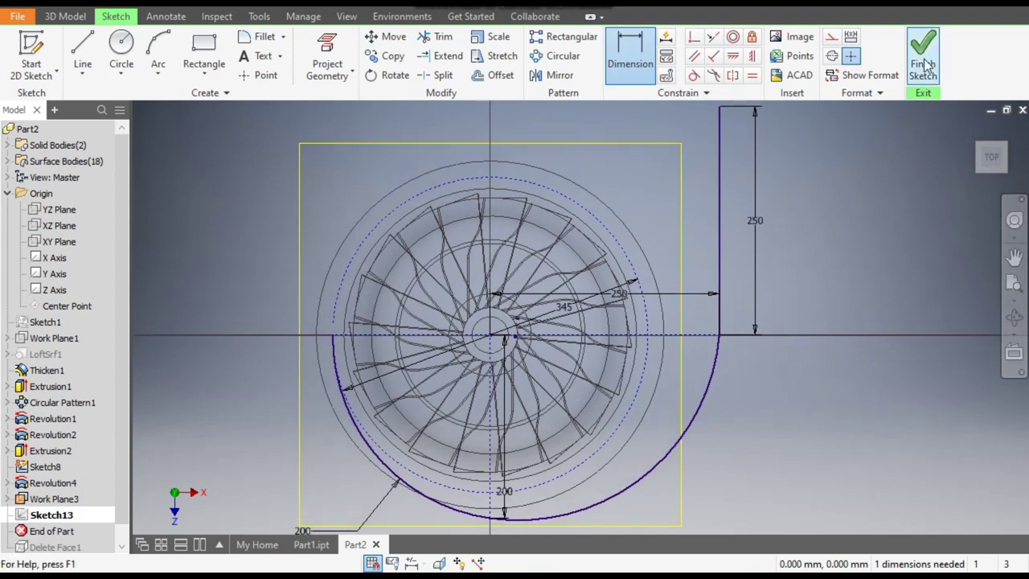
{"action": "key", "text": "F6"}
{"action": "key", "text": "ctrl+Return"}
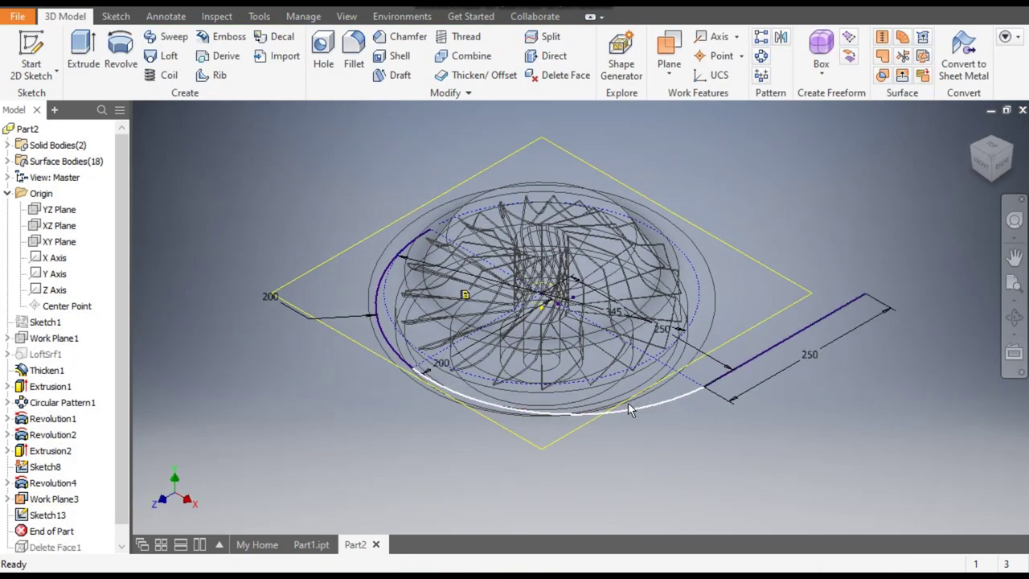
Start a new sketch (Sketch14) on the XY Plane
{"action": "middle_click_drag", "start_coordinate": [446, 257], "coordinate": [522, 264]}
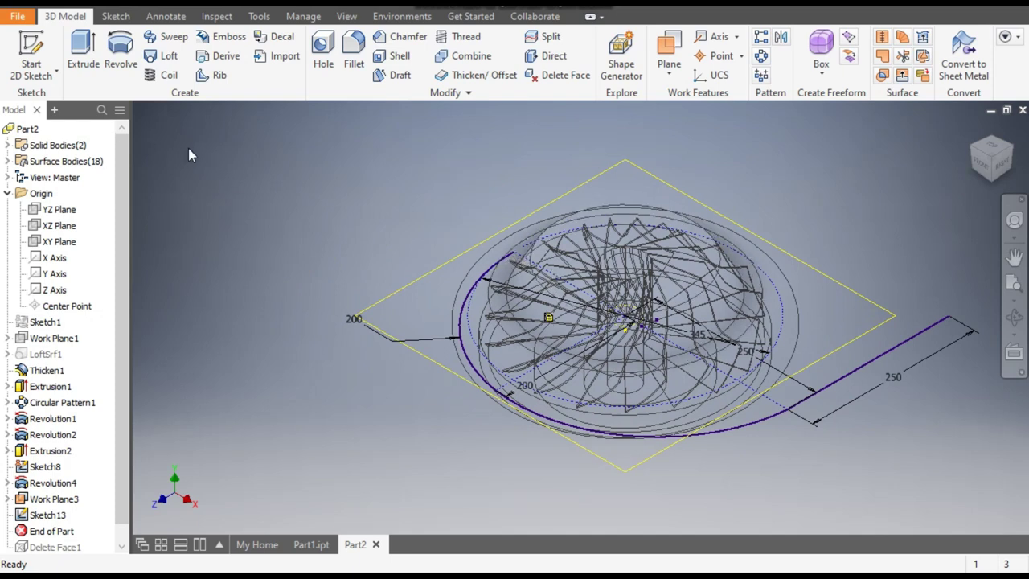
{"action": "left_click", "coordinate": [41, 56]}
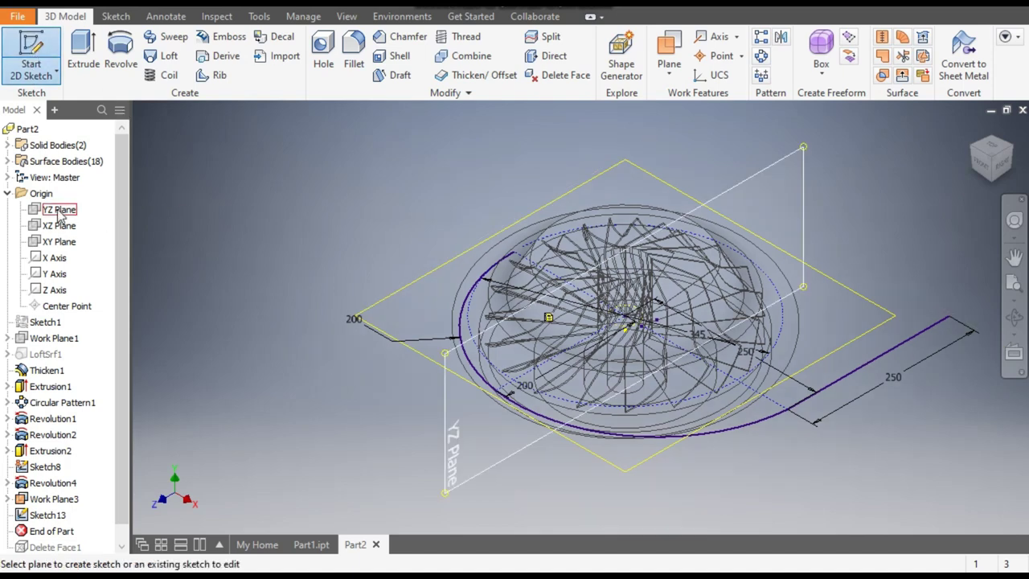
{"action": "left_click", "coordinate": [59, 242]}
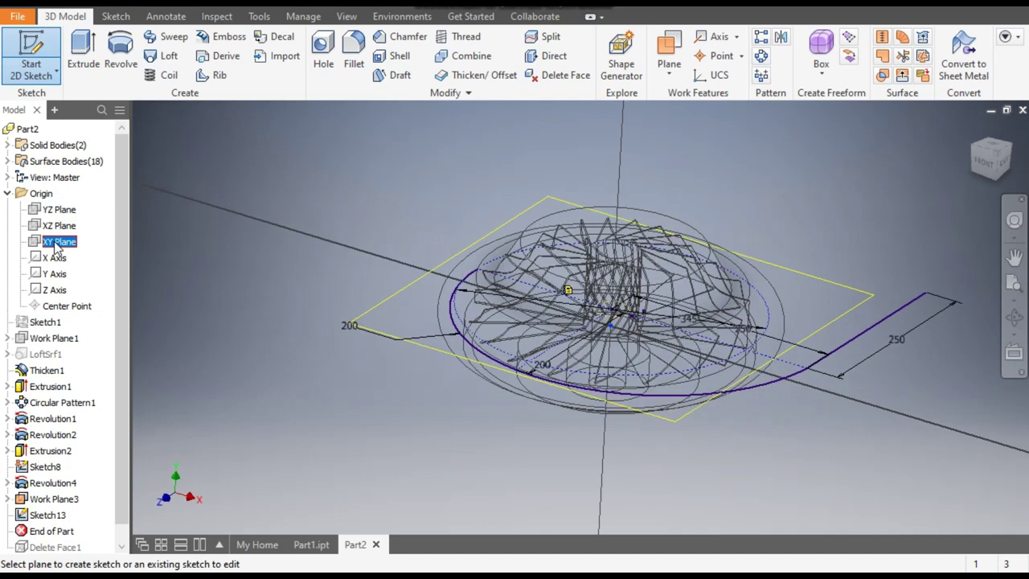
{"action": "left_click", "coordinate": [974, 144]}
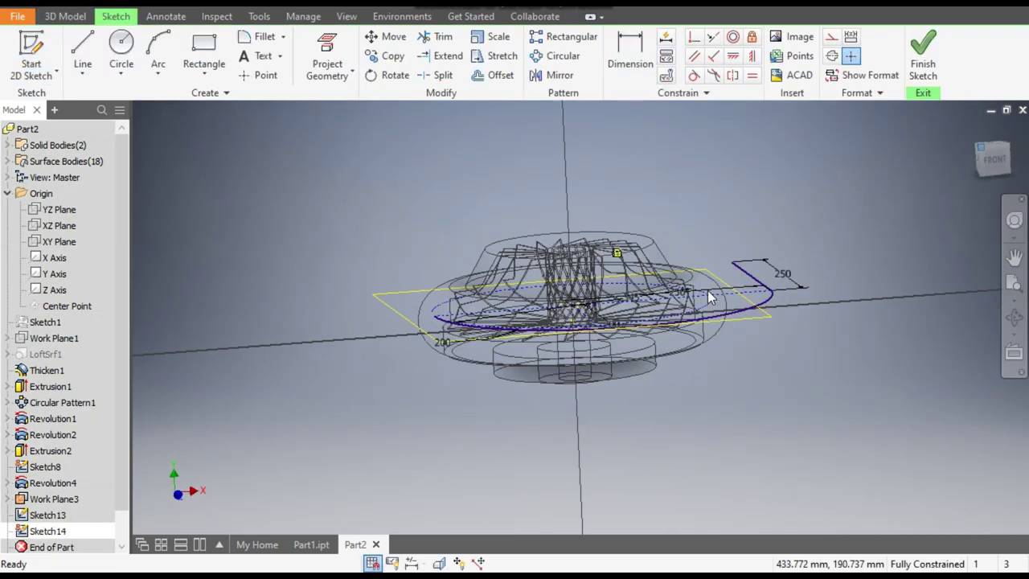
{"action": "scroll", "coordinate": [490, 369], "scroll_direction": "up", "scroll_amount": 5}
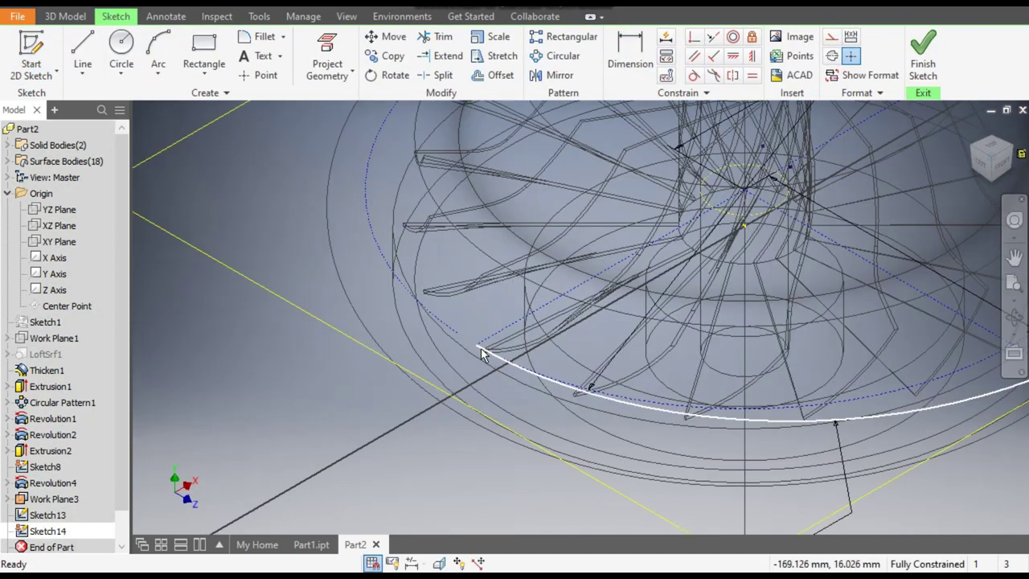
{"action": "left_click", "coordinate": [478, 351]}
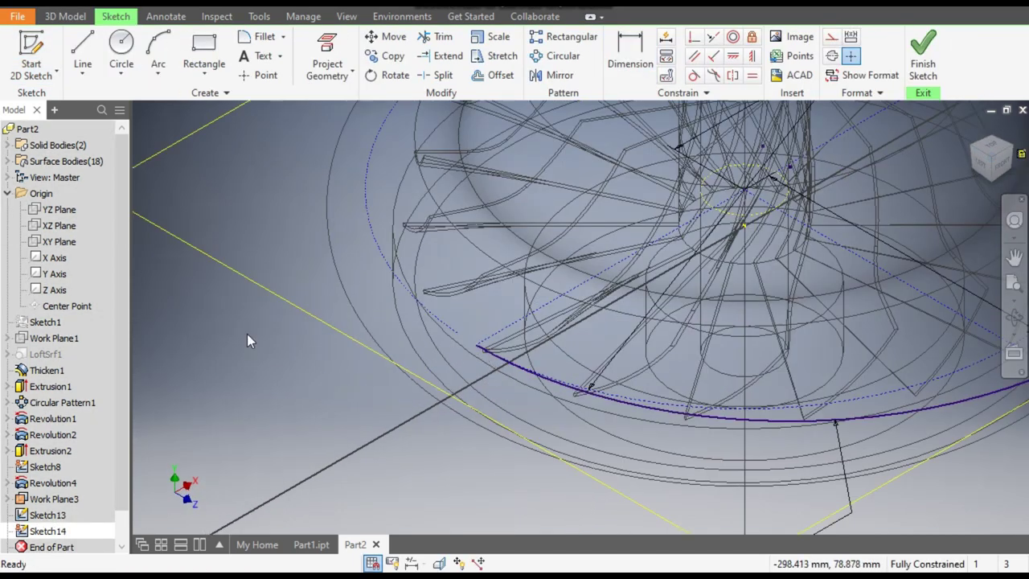
Project the casing's lower arc into the sketch and switch to the FRONT view
{"action": "left_click", "coordinate": [327, 58]}
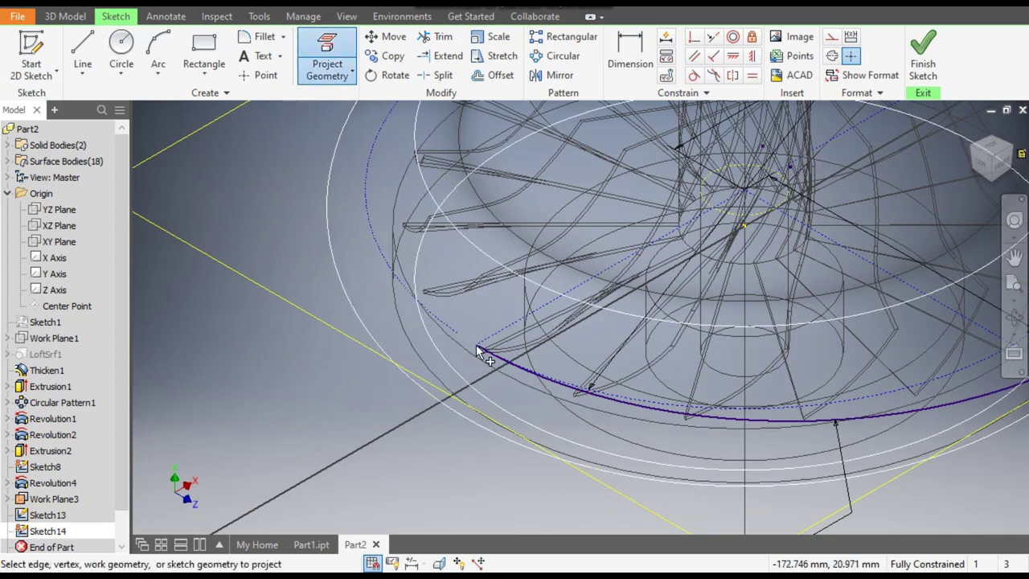
{"action": "scroll", "coordinate": [480, 348], "scroll_direction": "up", "scroll_amount": 4}
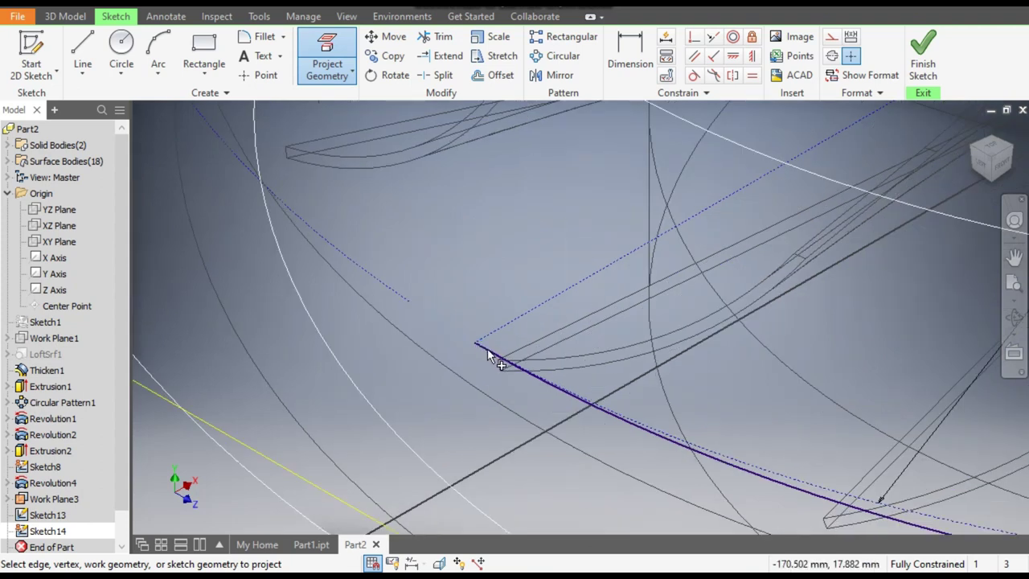
{"action": "scroll", "coordinate": [645, 443], "scroll_direction": "down", "scroll_amount": 6}
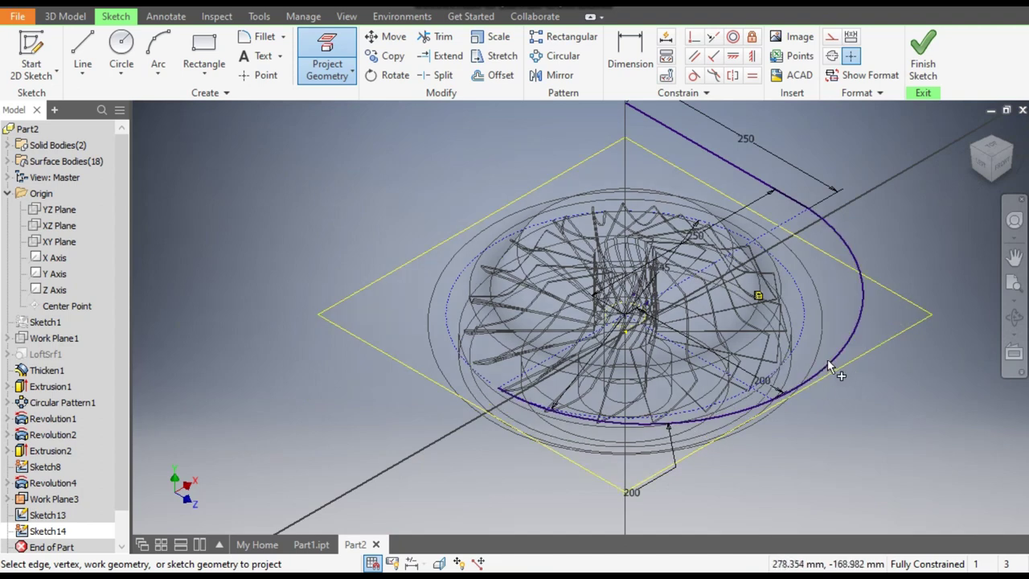
{"action": "left_click", "coordinate": [749, 408]}
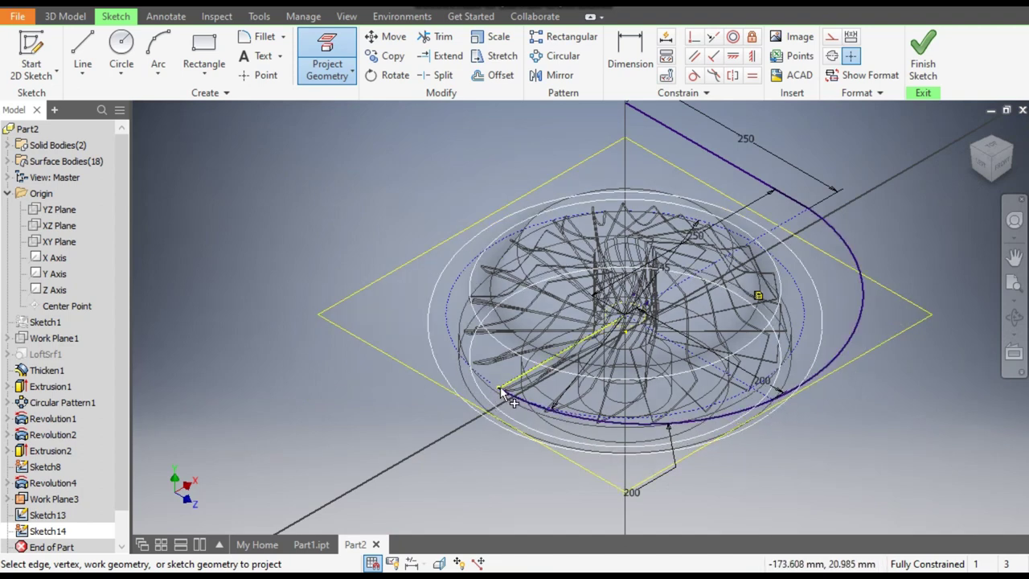
{"action": "middle_click_drag", "start_coordinate": [990, 185], "coordinate": [997, 181]}
{"action": "left_click", "coordinate": [997, 178]}
{"action": "scroll", "coordinate": [451, 314], "scroll_direction": "up", "scroll_amount": 5}
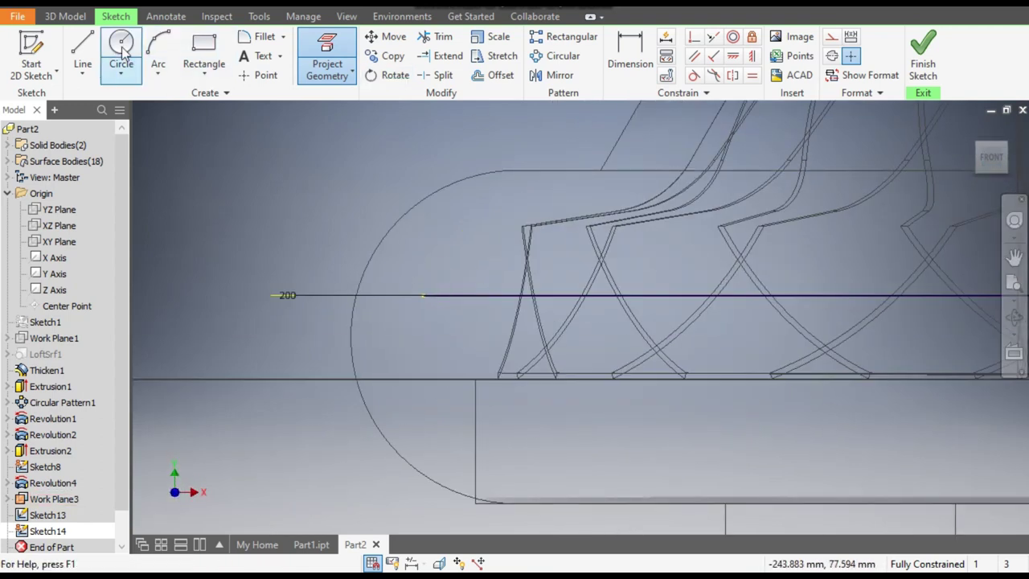
Draw an 80 mm diameter circle left of the blades and drag it into position
{"action": "left_click", "coordinate": [122, 50]}
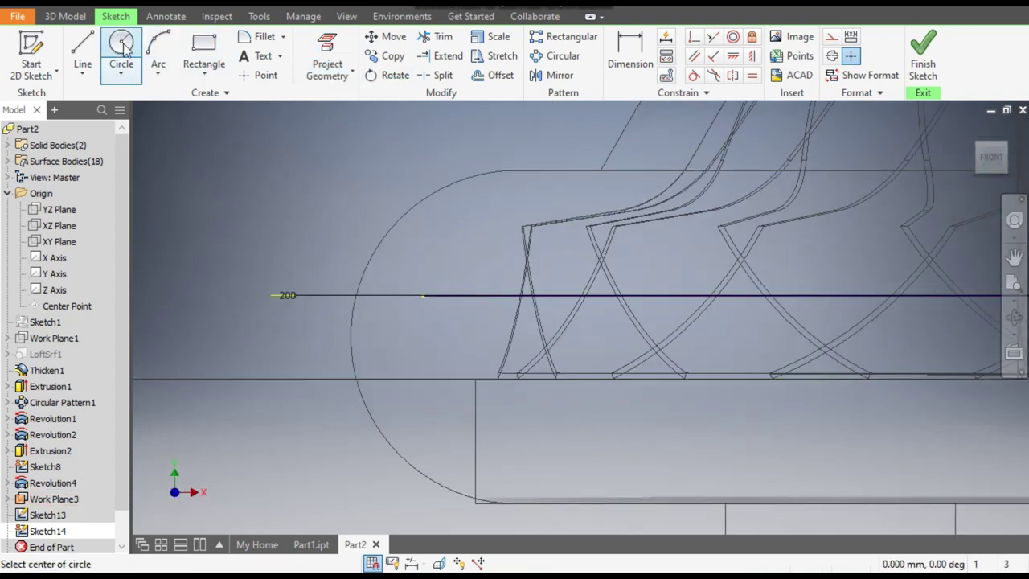
{"action": "left_click", "coordinate": [438, 336]}
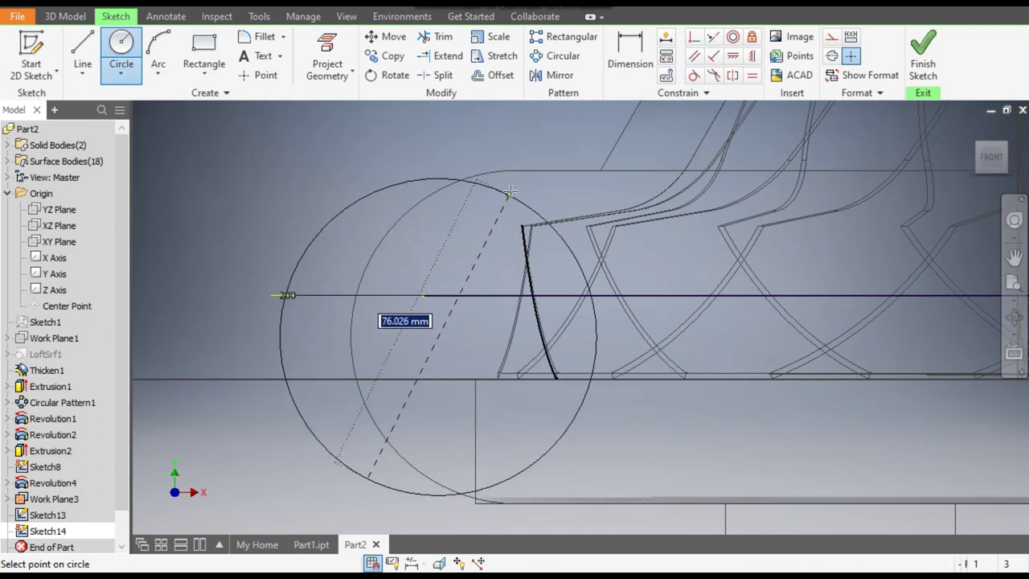
{"action": "type", "text": "80"}
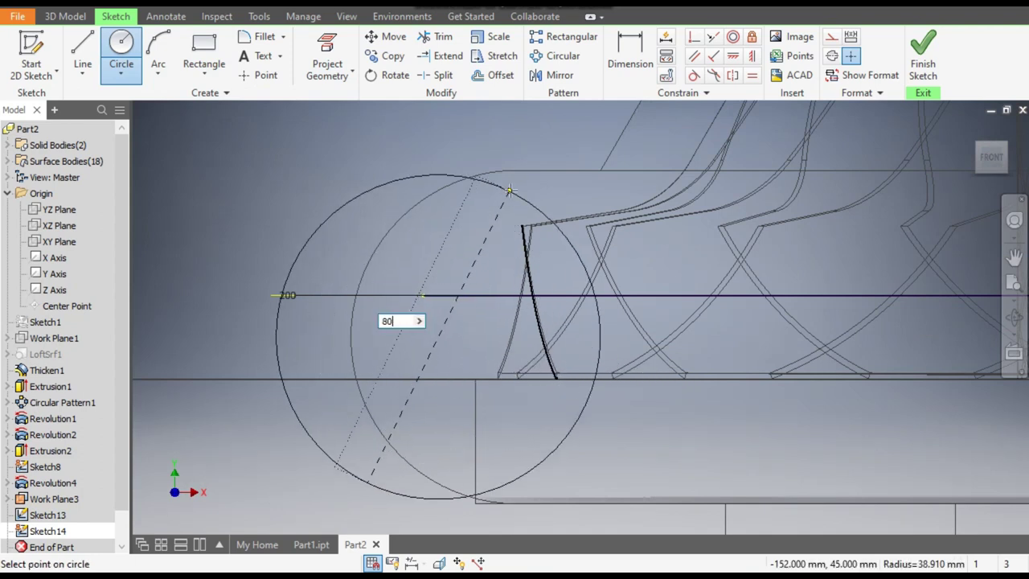
{"action": "key", "text": "Return"}
{"action": "key", "text": "Escape"}
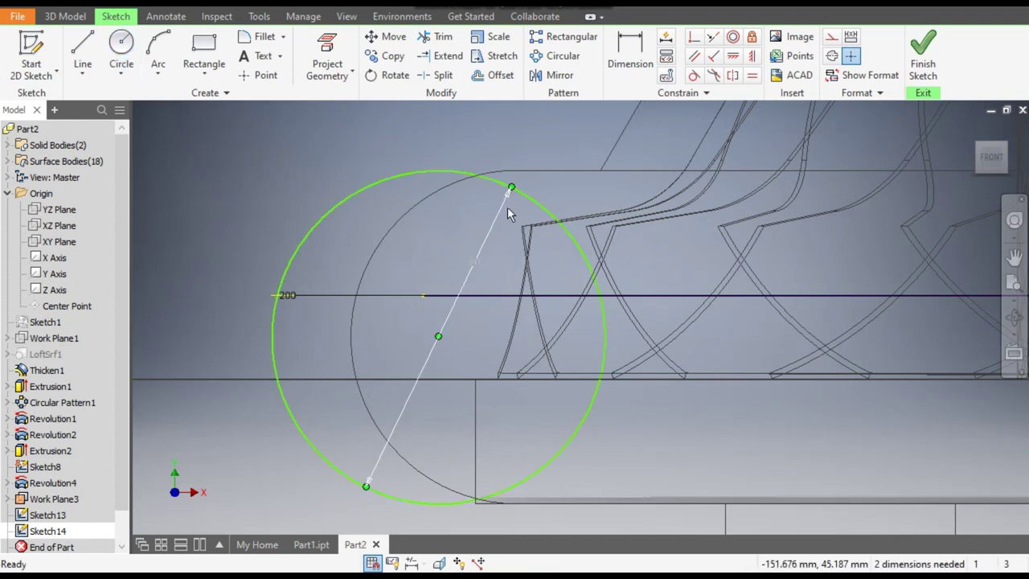
{"action": "left_click_drag", "start_coordinate": [452, 336], "coordinate": [517, 333]}
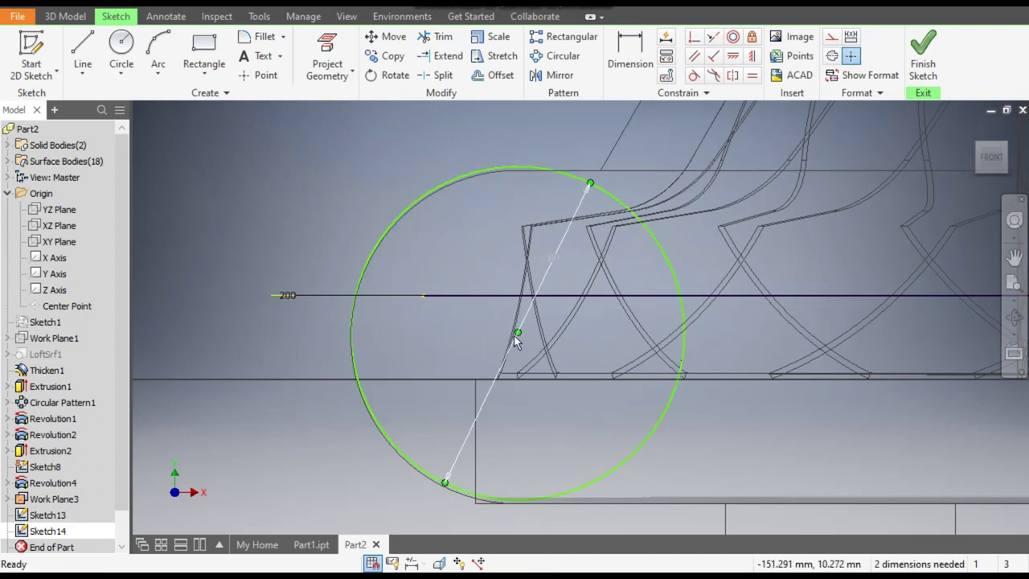
{"action": "mouse_move", "coordinate": [517, 332]}
{"action": "left_mouse_down"}
{"action": "mouse_move", "coordinate": [521, 344]}
{"action": "mouse_move", "coordinate": [517, 337]}
{"action": "left_mouse_up"}
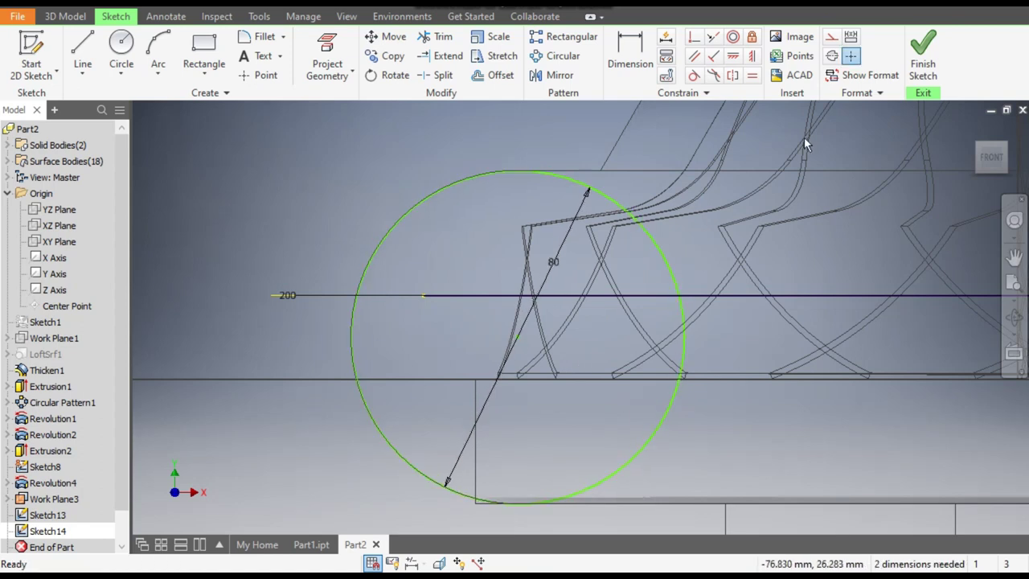
Dimension the circle centre 10 below the horizontal centreline
{"action": "left_click", "coordinate": [631, 55]}
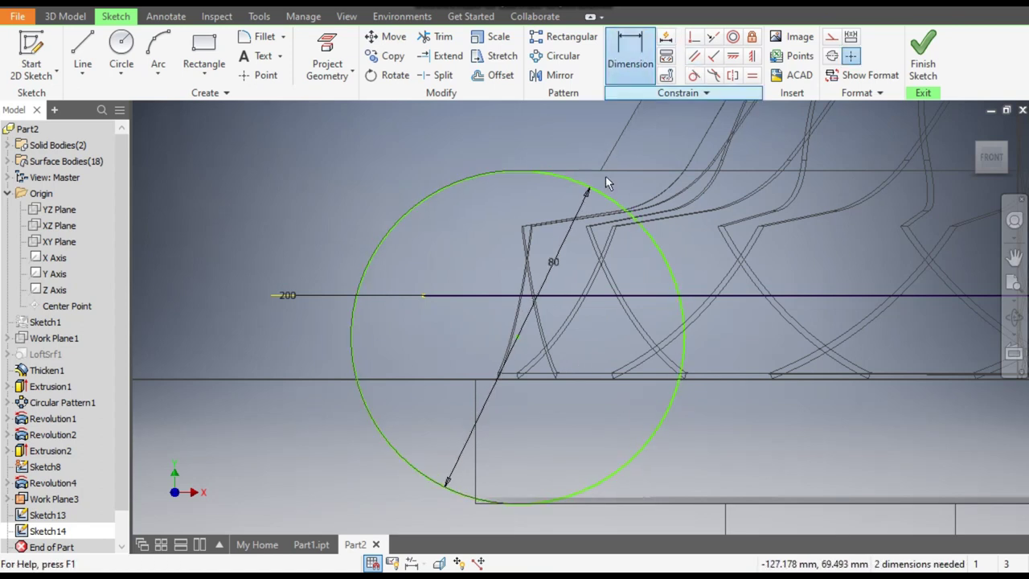
{"action": "left_click", "coordinate": [426, 296]}
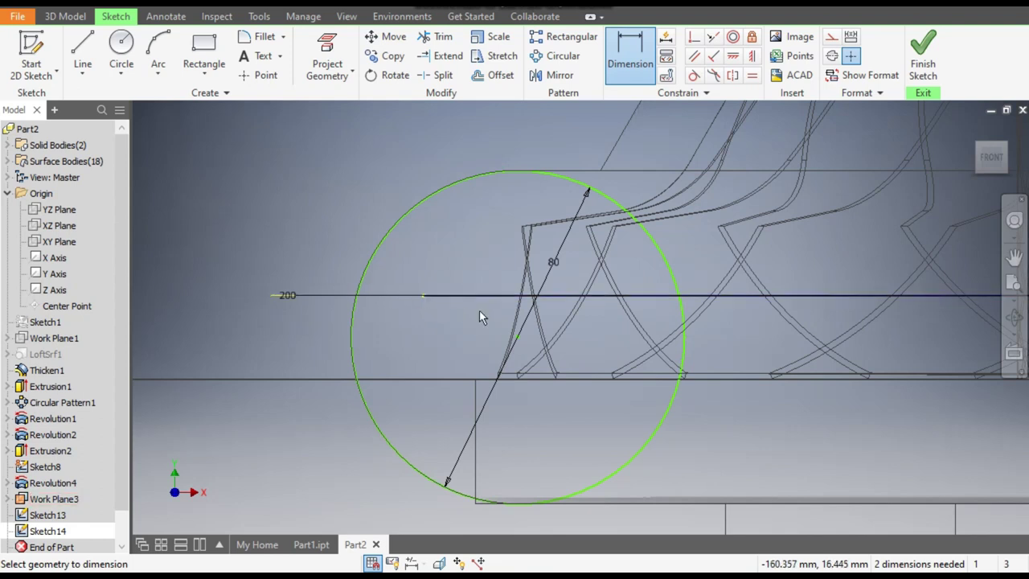
{"action": "left_click", "coordinate": [519, 338]}
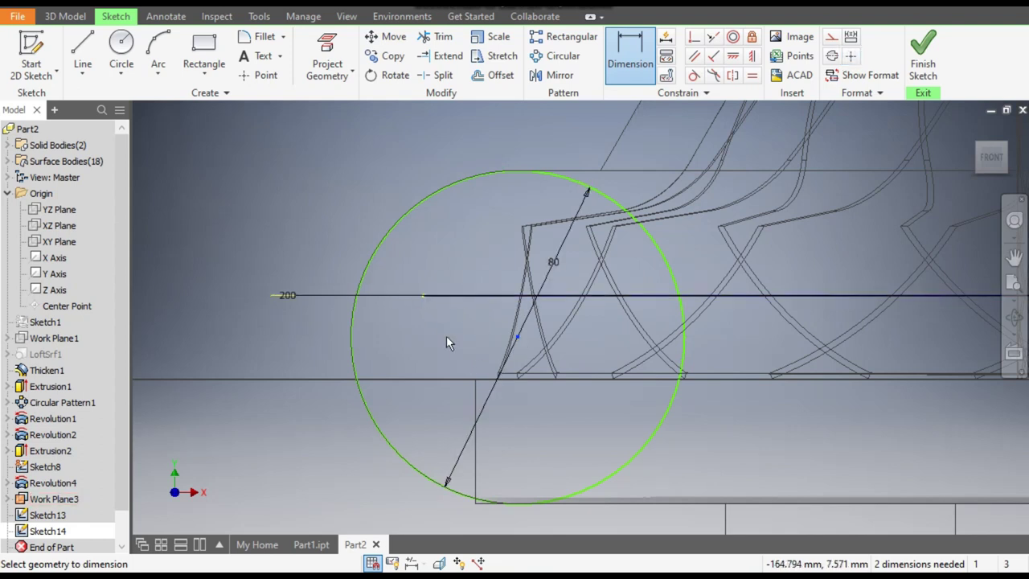
{"action": "left_click", "coordinate": [423, 294]}
{"action": "left_click", "coordinate": [436, 252]}
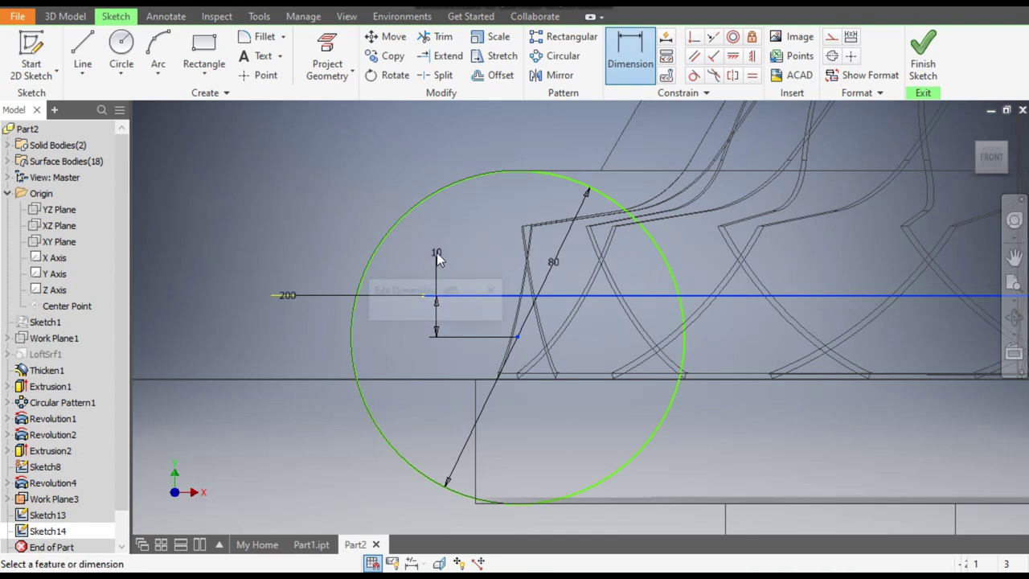
{"action": "left_click", "coordinate": [495, 314]}
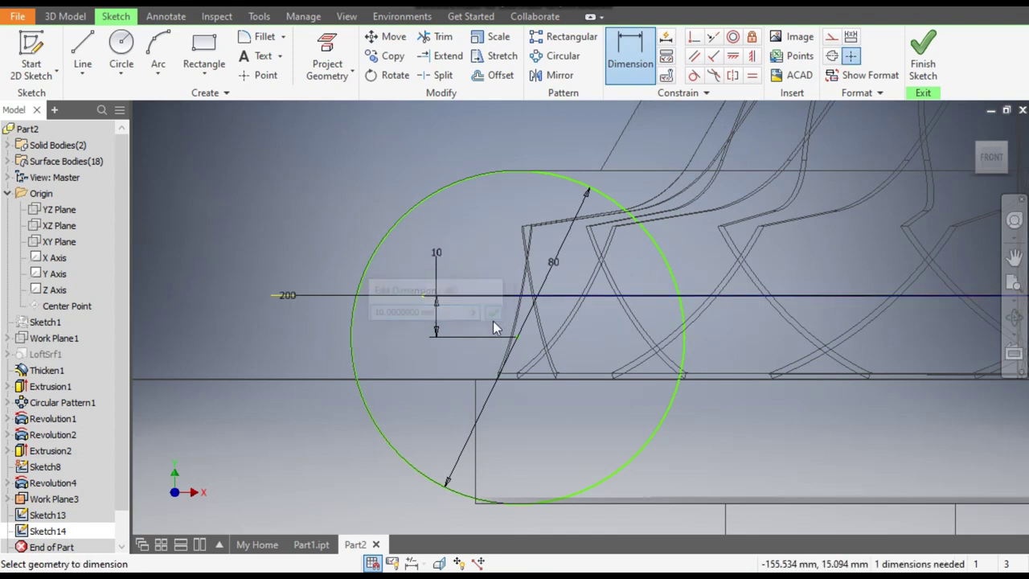
Add a vertical construction line down from the centreline's end point
{"action": "left_click", "coordinate": [82, 50]}
{"action": "left_click", "coordinate": [423, 296]}
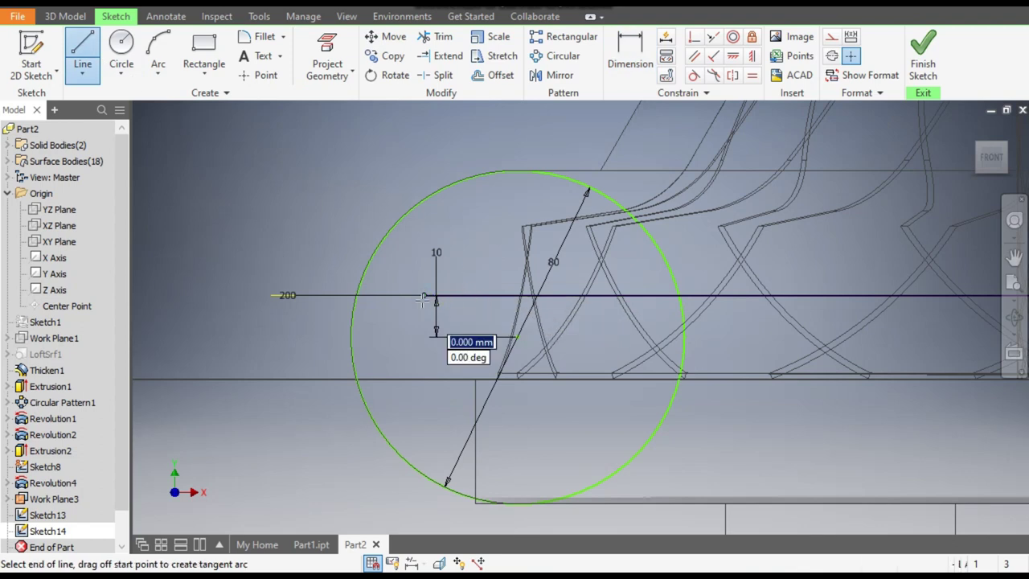
{"action": "left_click", "coordinate": [425, 370]}
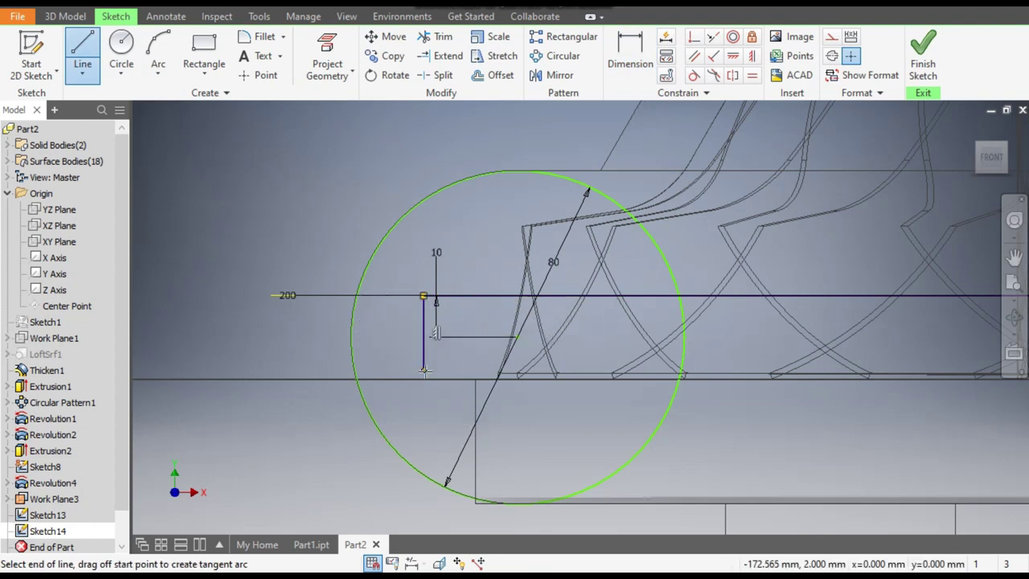
{"action": "key", "text": "Escape"}
{"action": "left_click", "coordinate": [424, 356]}
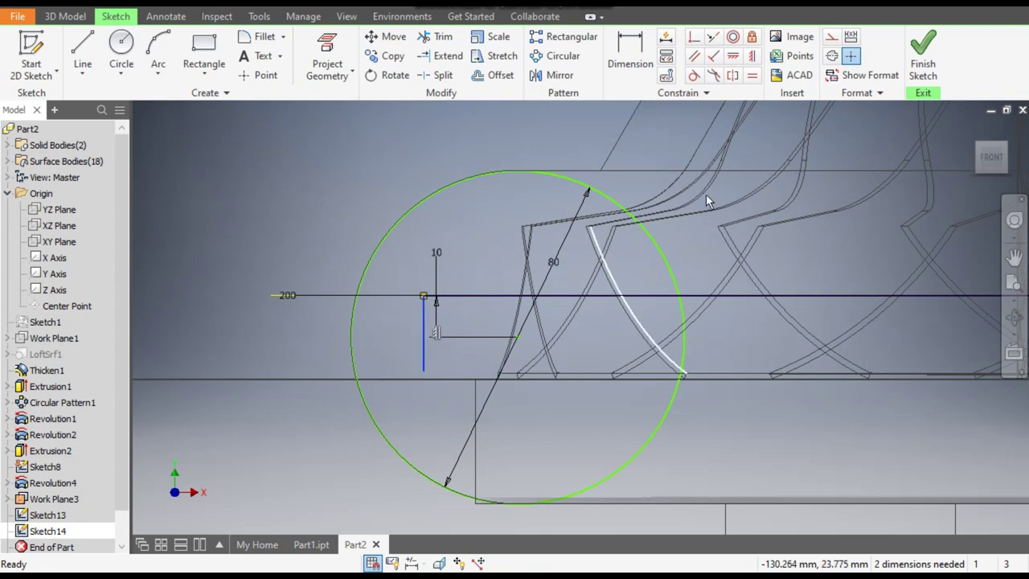
{"action": "left_click", "coordinate": [316, 201]}
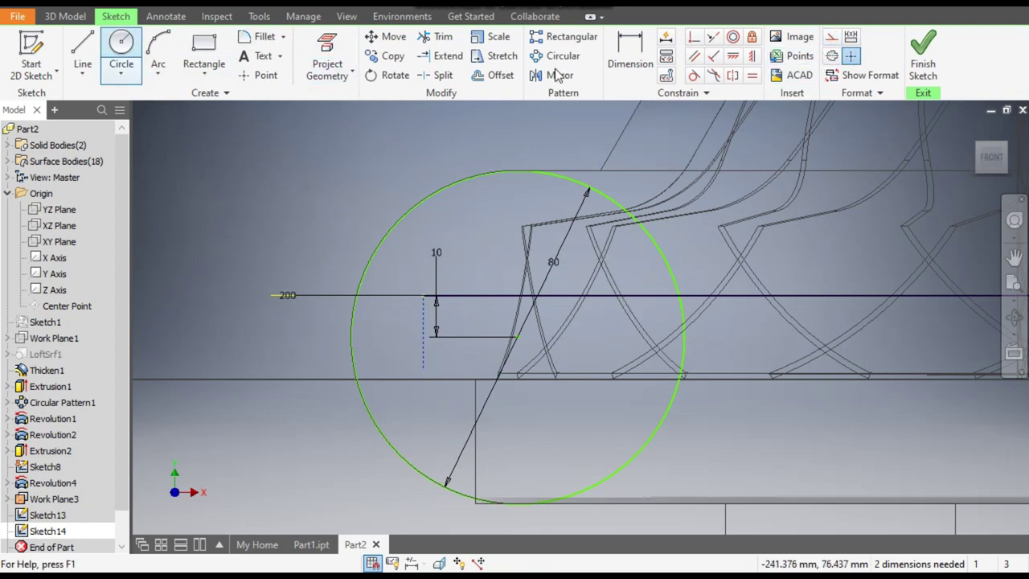
Dimension the circle centre 22.5 from the construction line and finish the sketch
{"action": "left_click", "coordinate": [632, 48]}
{"action": "left_click", "coordinate": [466, 336]}
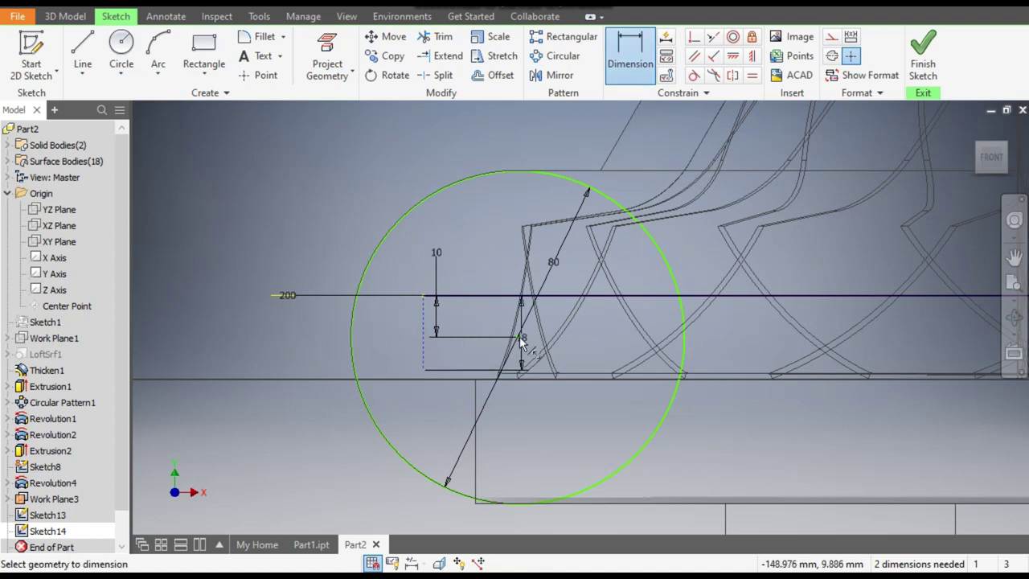
{"action": "left_click", "coordinate": [482, 267]}
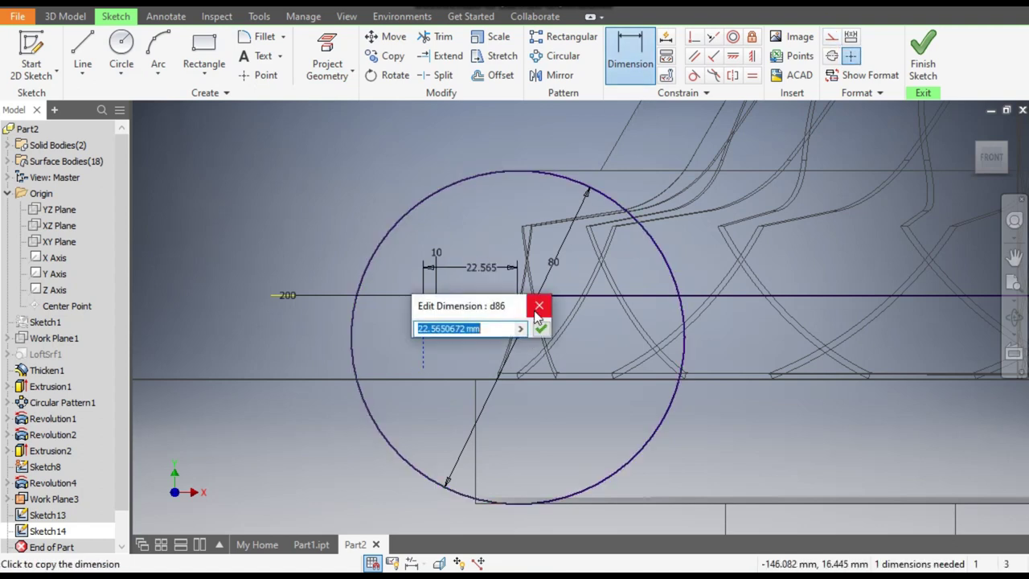
{"action": "type", "text": "22.5"}
{"action": "key", "text": "Return"}
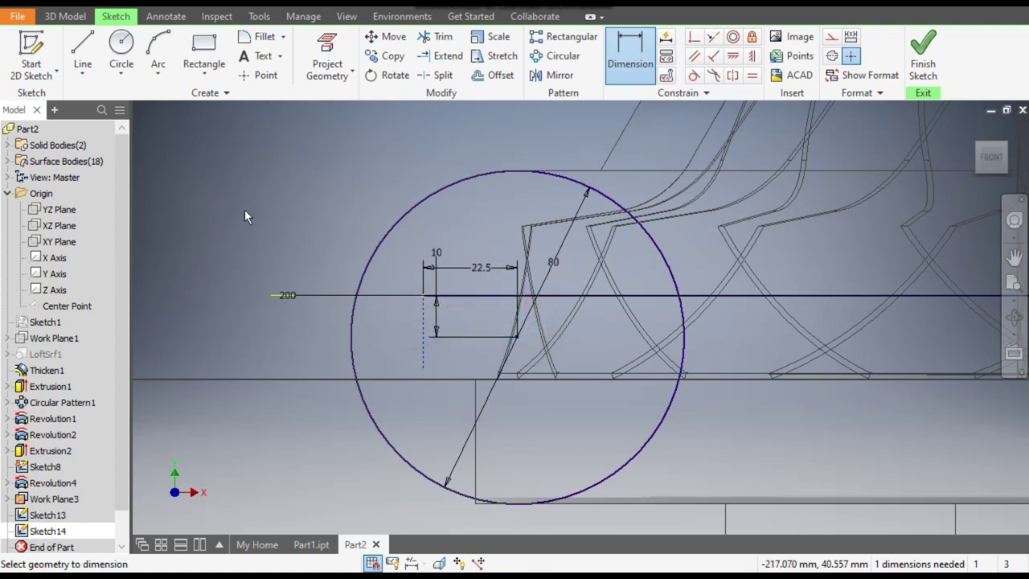
{"action": "scroll", "coordinate": [282, 227], "scroll_direction": "down", "scroll_amount": 4}
{"action": "left_click", "coordinate": [927, 48]}
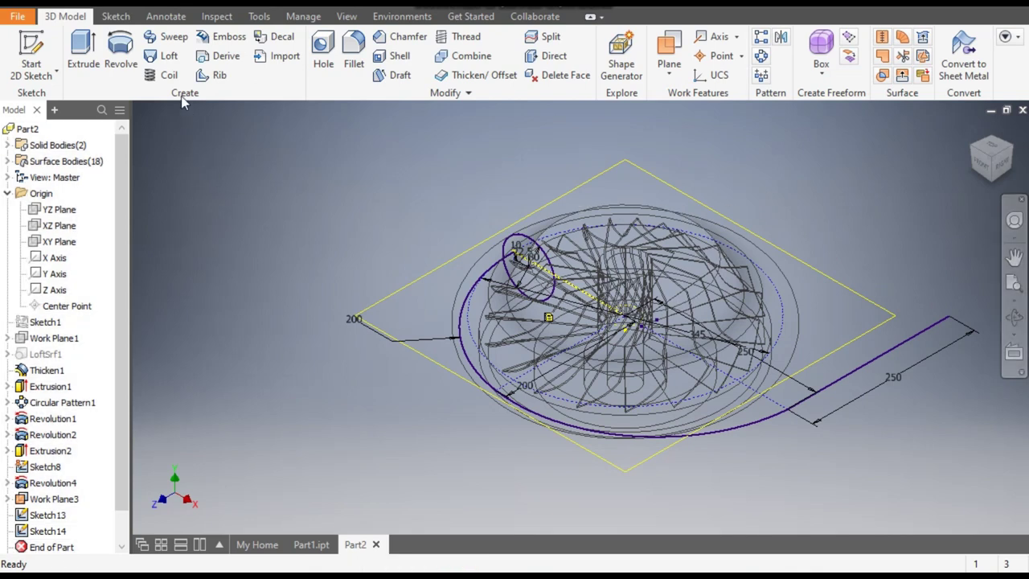
Start a sweep with the spiral outline chosen as the path
{"action": "left_click", "coordinate": [167, 36]}
{"action": "scroll", "coordinate": [593, 216], "scroll_direction": "up", "scroll_amount": 6}
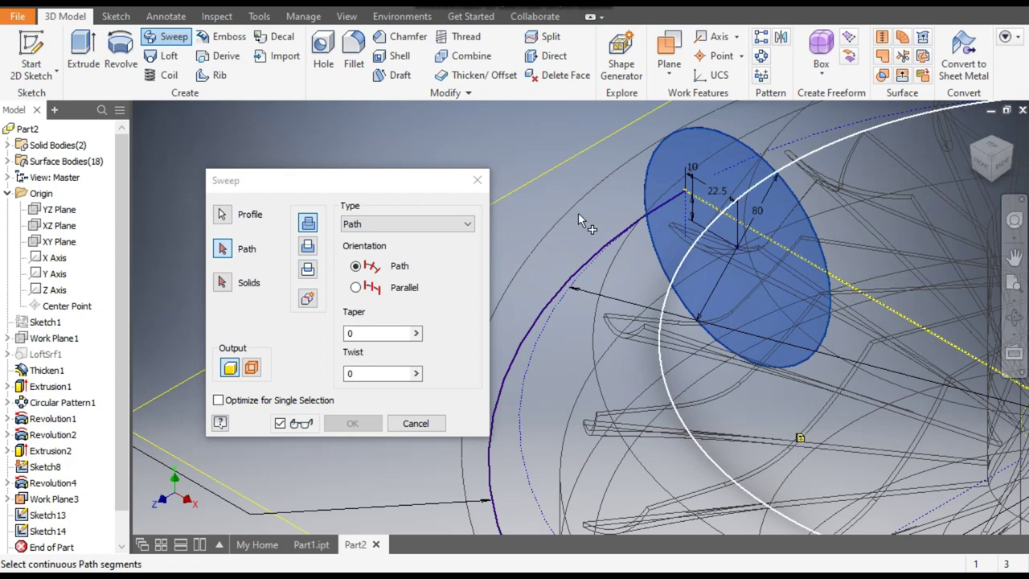
{"action": "scroll", "coordinate": [602, 176], "scroll_direction": "down", "scroll_amount": 5}
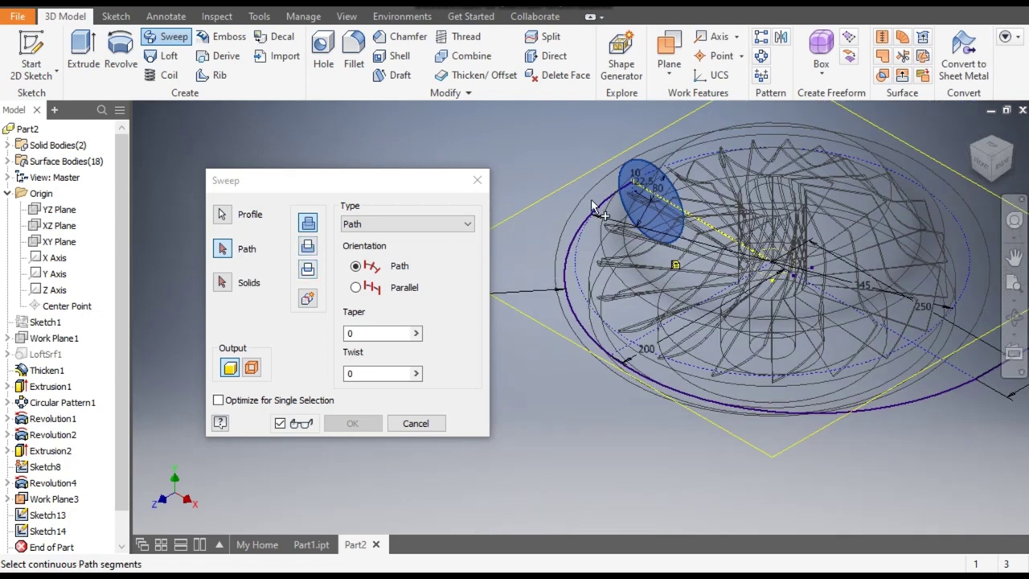
{"action": "left_click", "coordinate": [580, 226]}
{"action": "scroll", "coordinate": [547, 409], "scroll_direction": "down", "scroll_amount": 4}
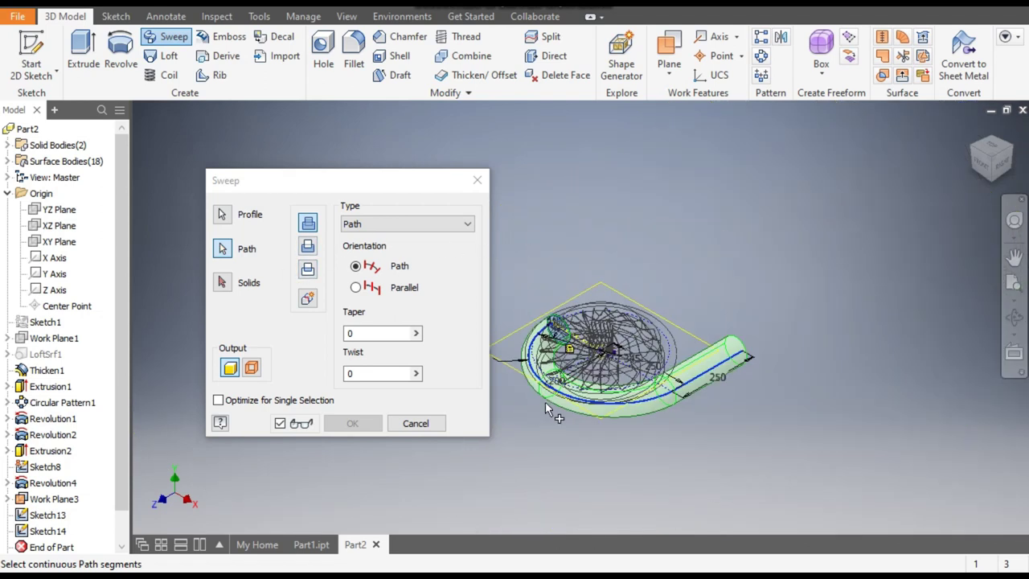
{"action": "middle_click_drag", "start_coordinate": [745, 354], "coordinate": [837, 258]}
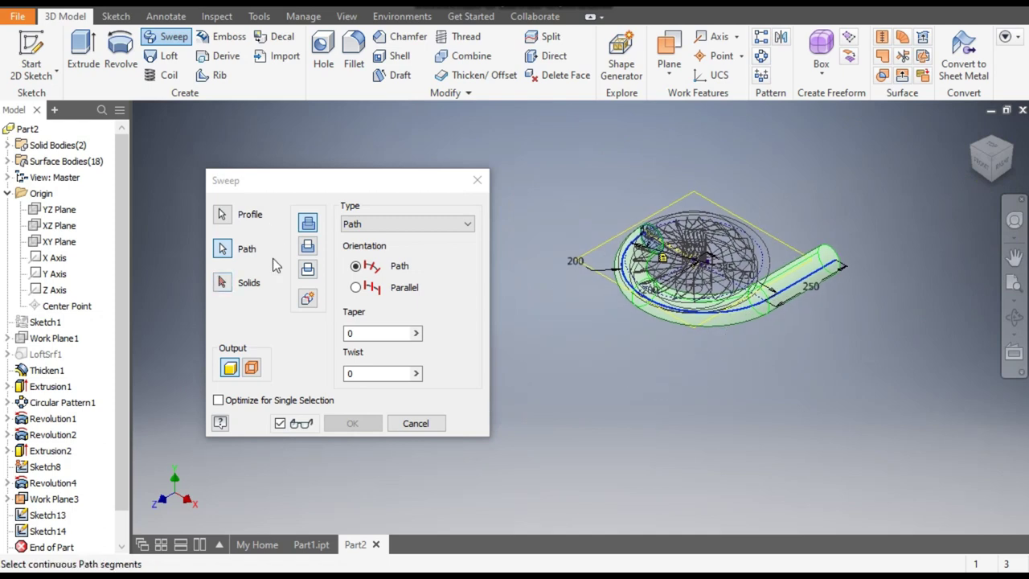
{"action": "scroll", "coordinate": [701, 231], "scroll_direction": "up", "scroll_amount": 3}
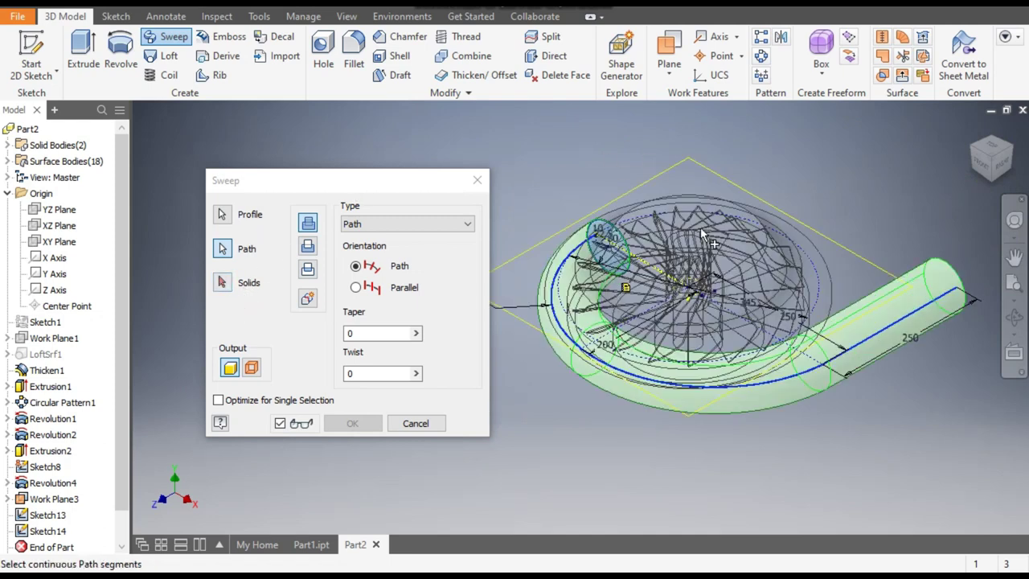
{"action": "left_click", "coordinate": [223, 285]}
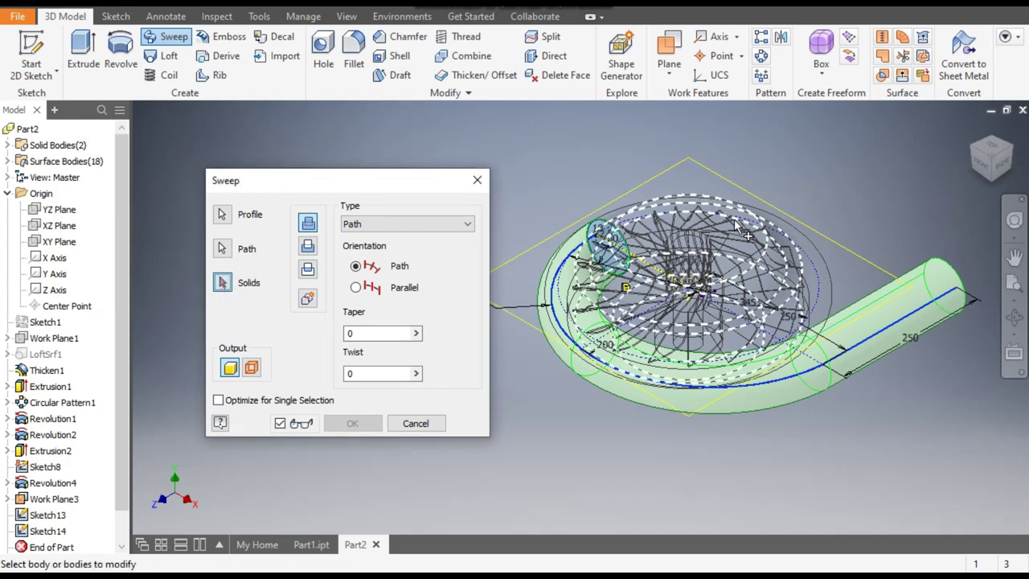
Switch to Shaded with Edges, pick the circular profile loops and confirm the sweep
{"action": "left_click", "coordinate": [346, 17]}
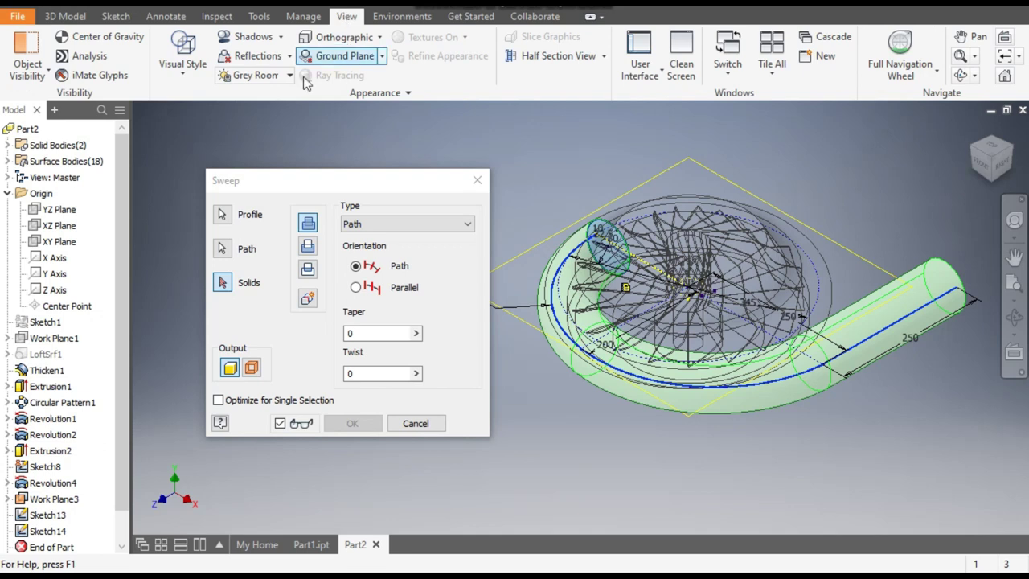
{"action": "left_click", "coordinate": [183, 63]}
{"action": "left_click", "coordinate": [229, 172]}
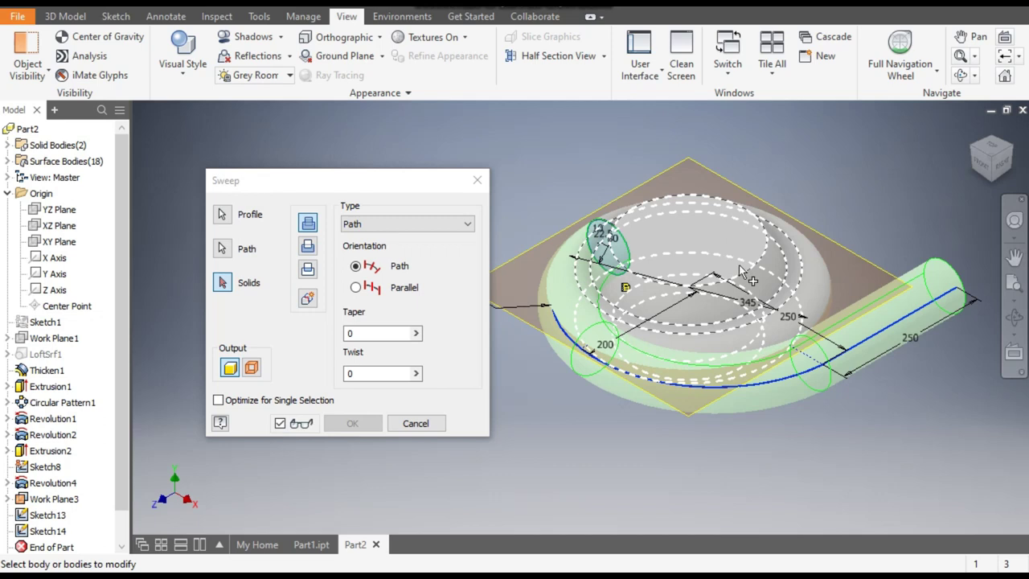
{"action": "left_click", "coordinate": [724, 230]}
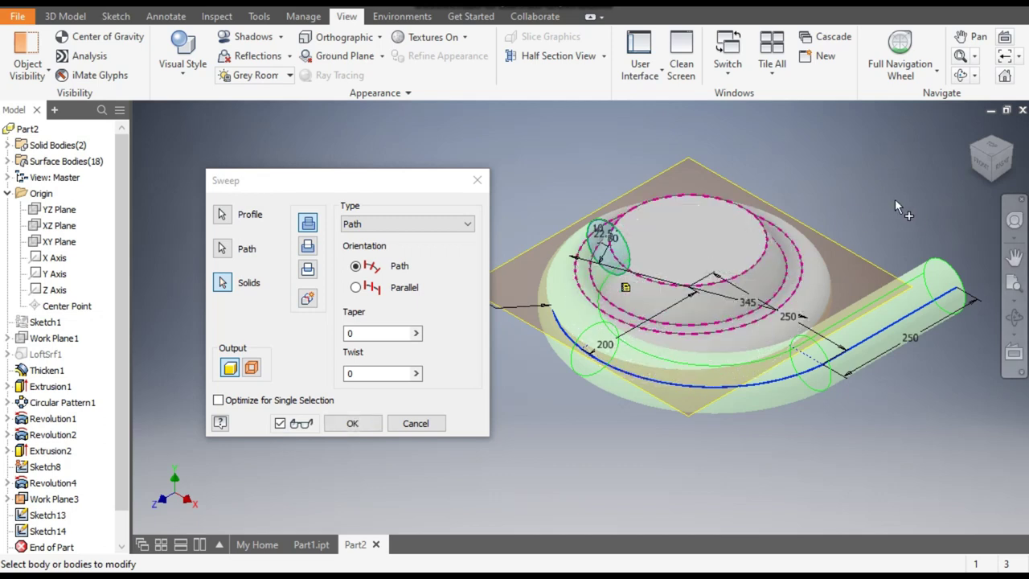
{"action": "left_click", "coordinate": [353, 425]}
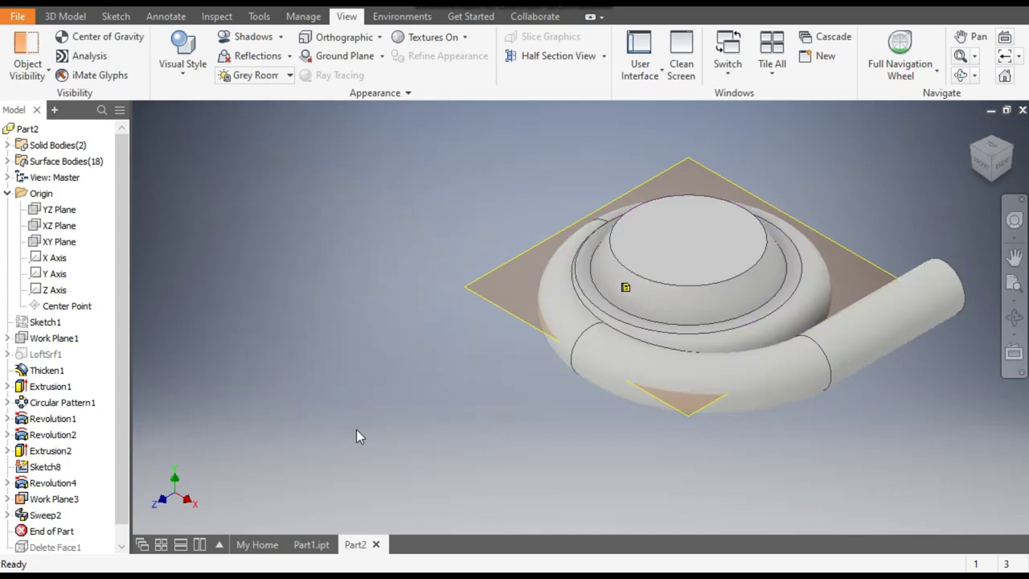
Return the casing to the home isometric view and go back to the 3D Model tab
{"action": "left_click", "coordinate": [1012, 150]}
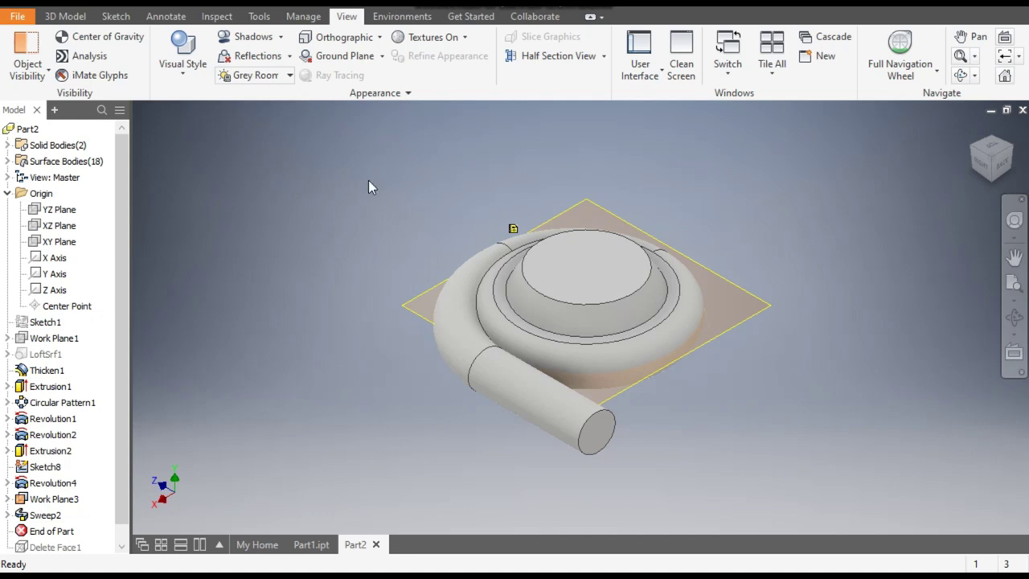
{"action": "left_click", "coordinate": [76, 17]}
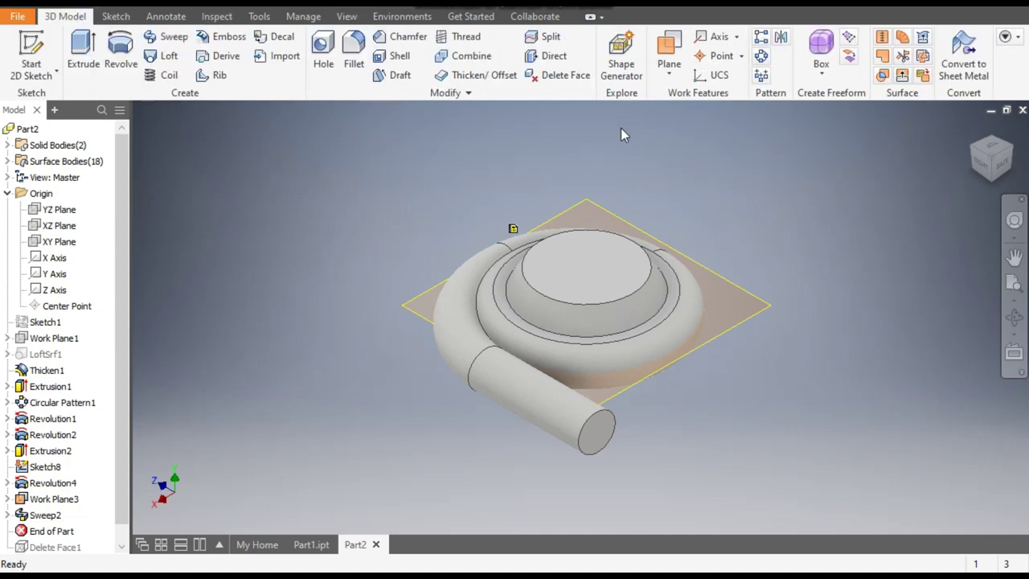
Shell the casing 5 mm thick, leaving the outlet pipe end and top inner opening open
{"action": "left_click", "coordinate": [396, 60]}
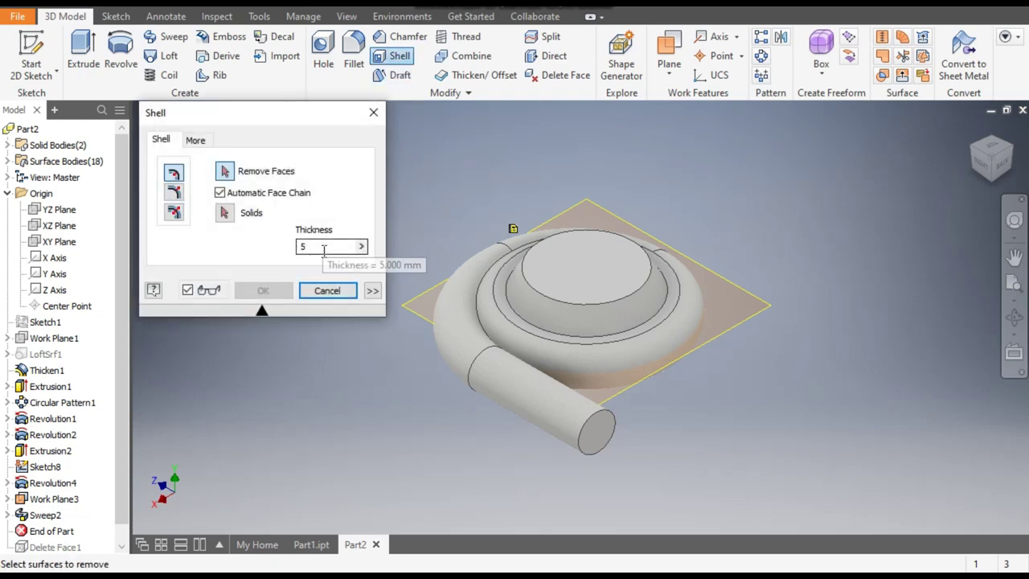
{"action": "left_click", "coordinate": [600, 426]}
{"action": "left_click", "coordinate": [595, 260]}
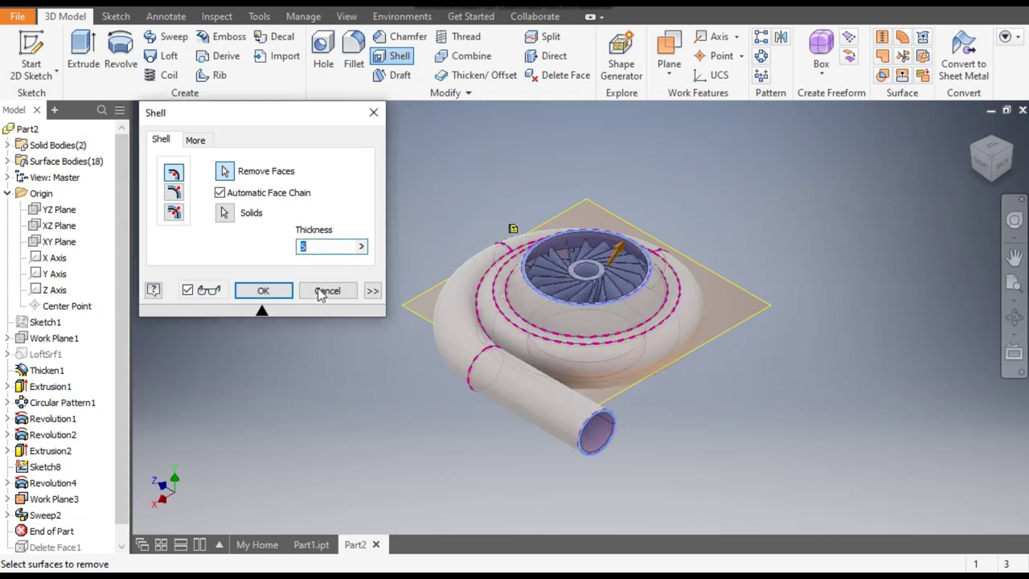
{"action": "left_click", "coordinate": [273, 289]}
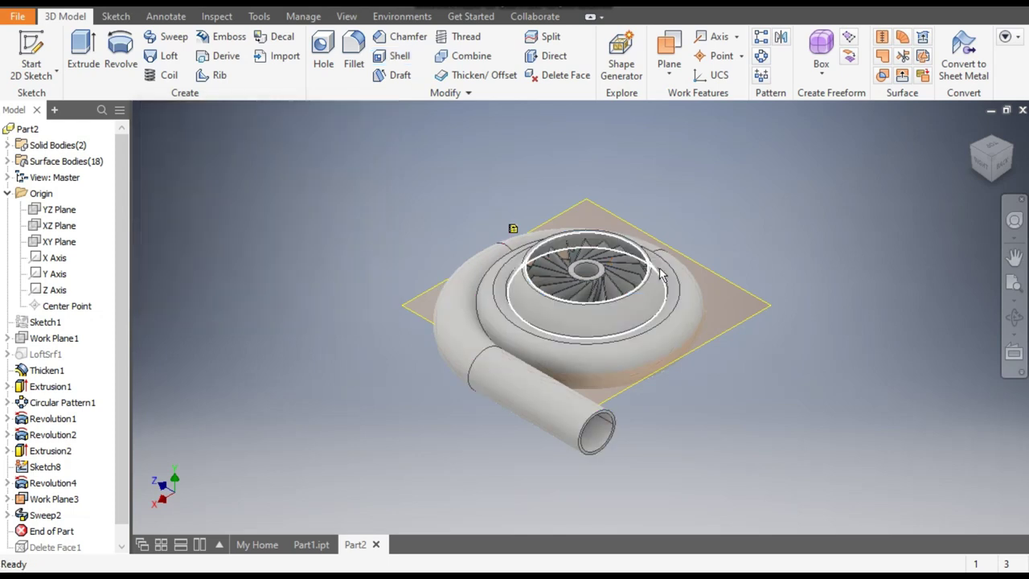
{"action": "scroll", "coordinate": [549, 266], "scroll_direction": "up", "scroll_amount": 5}
{"action": "scroll", "coordinate": [618, 279], "scroll_direction": "down", "scroll_amount": 5}
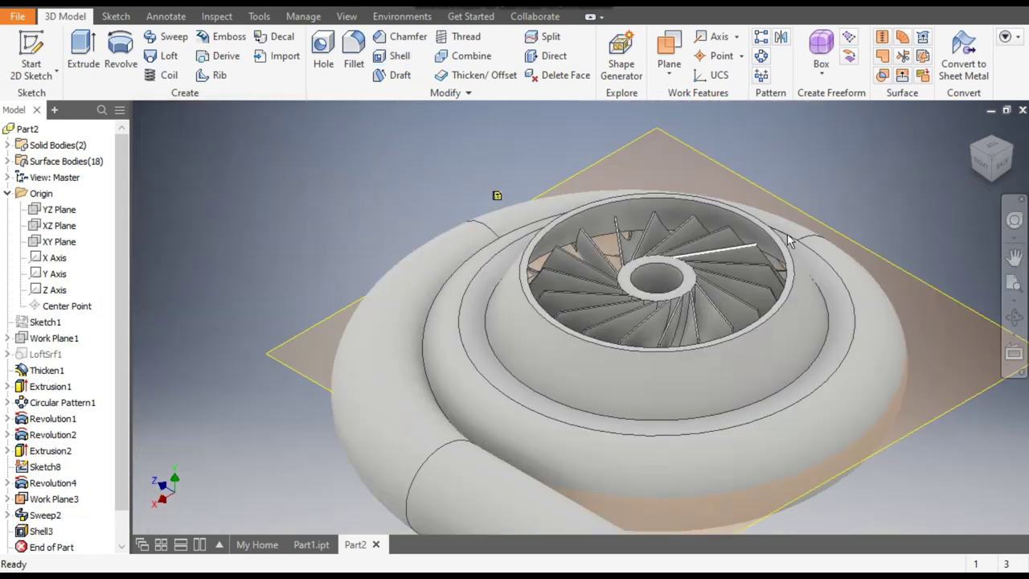
Inspect the shell from above, then start a sketch on the circular inlet rim
{"action": "left_click", "coordinate": [990, 147]}
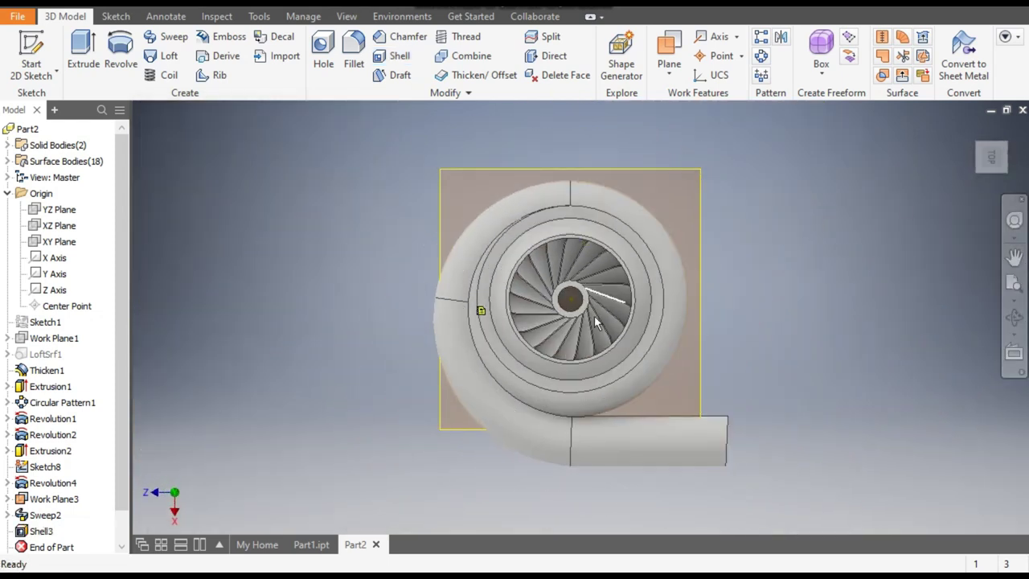
{"action": "left_click", "coordinate": [973, 130]}
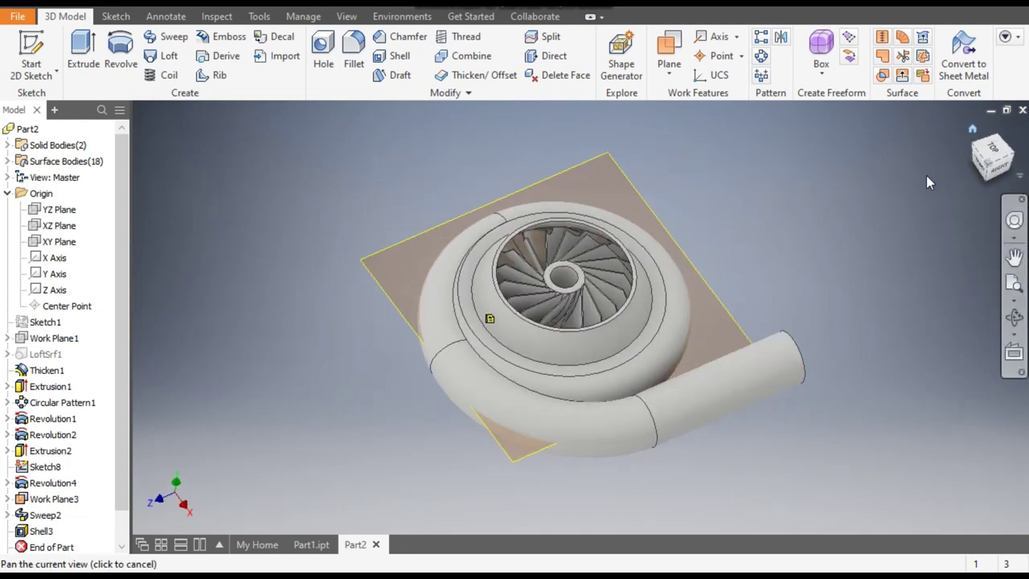
{"action": "left_click", "coordinate": [1017, 158]}
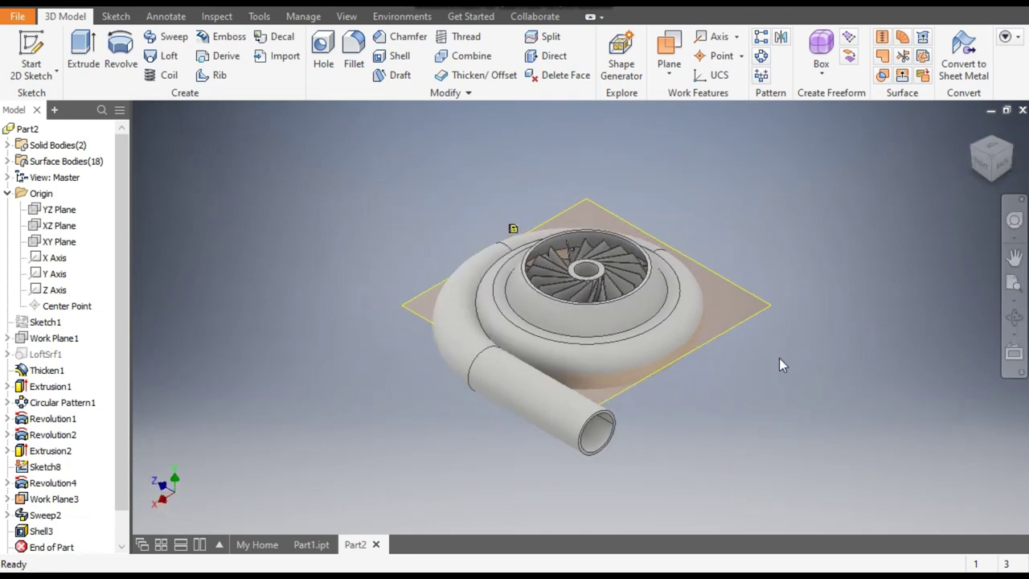
{"action": "scroll", "coordinate": [559, 241], "scroll_direction": "up", "scroll_amount": 5}
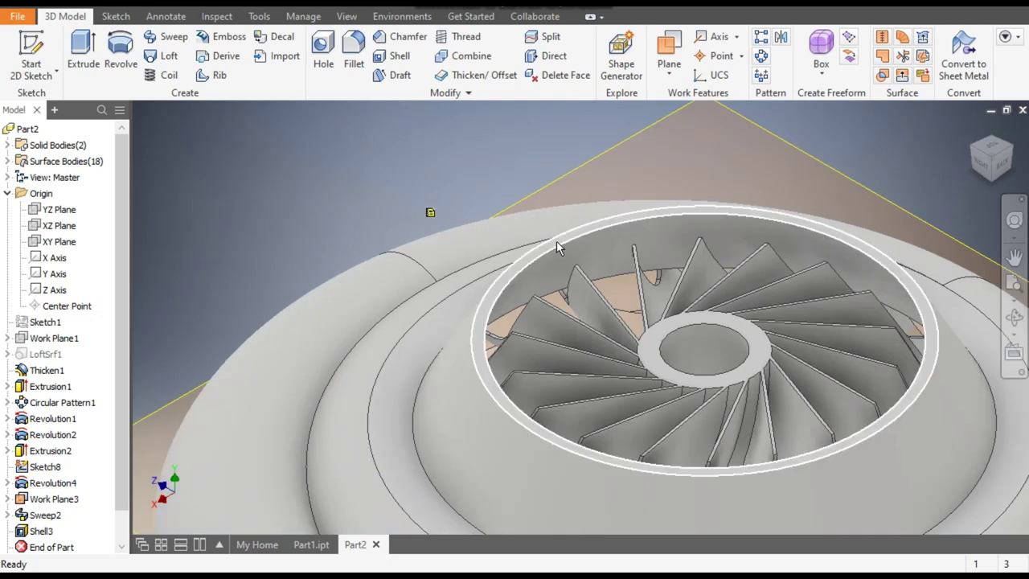
{"action": "left_click", "coordinate": [558, 241]}
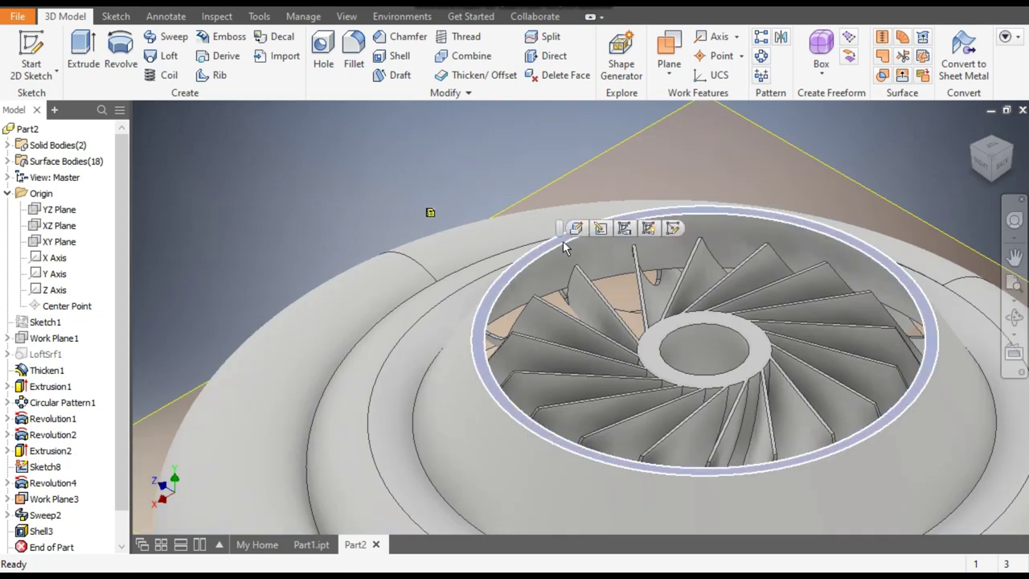
{"action": "left_click", "coordinate": [674, 229]}
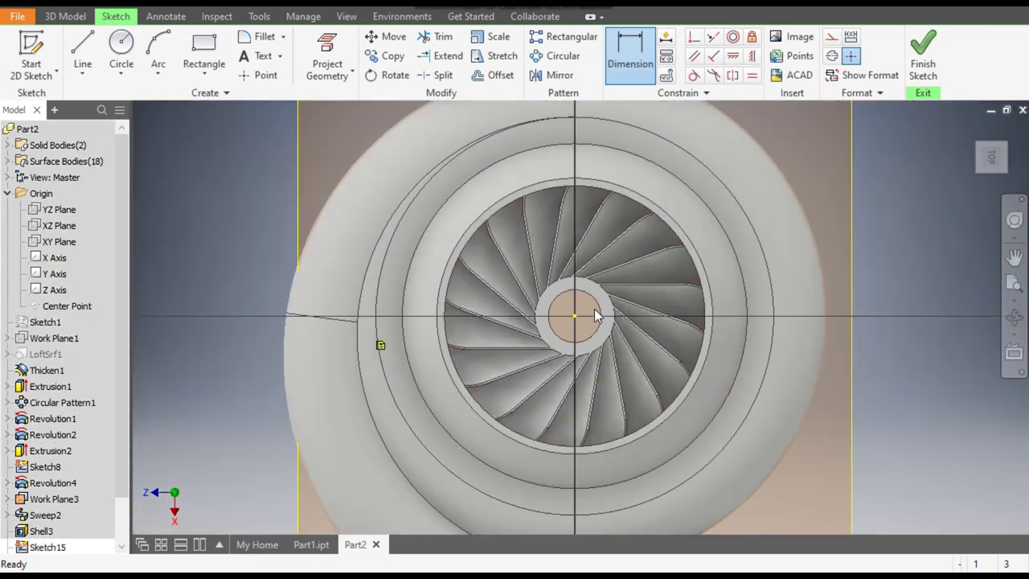
Project the inlet opening's inner circle into the sketch and finish it
{"action": "left_click", "coordinate": [327, 48]}
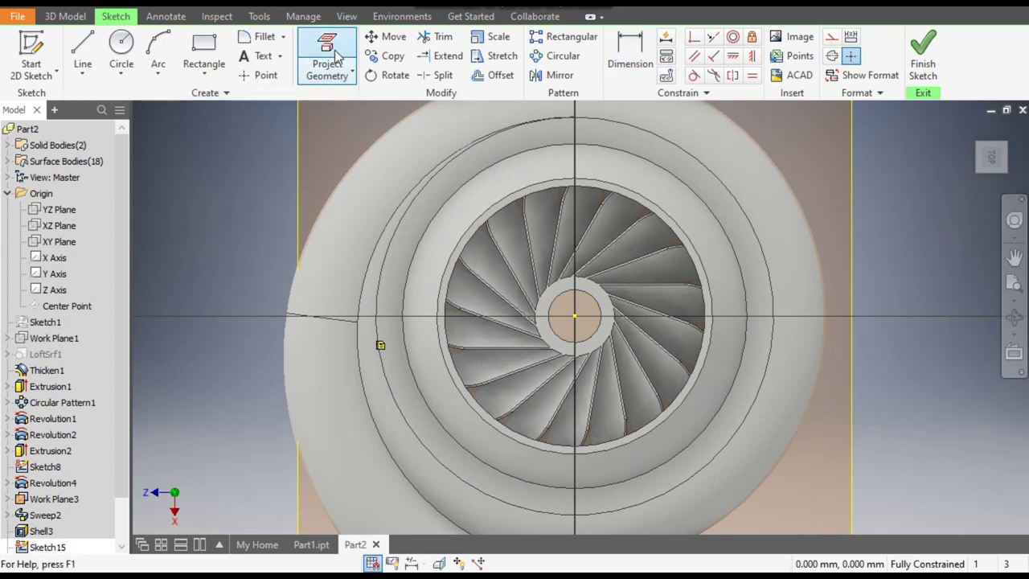
{"action": "left_click", "coordinate": [512, 199]}
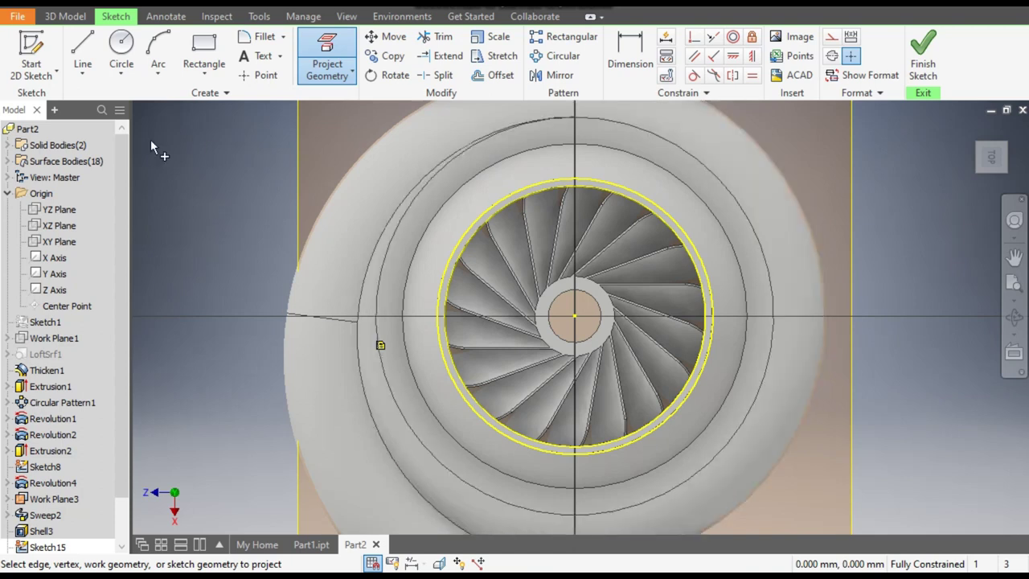
{"action": "left_click", "coordinate": [923, 52]}
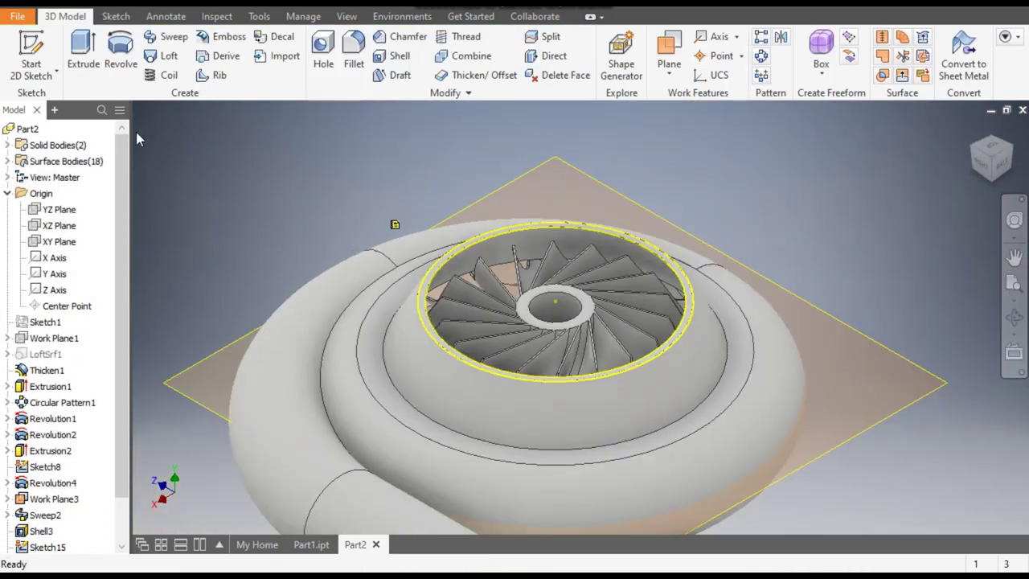
{"action": "left_click", "coordinate": [90, 55]}
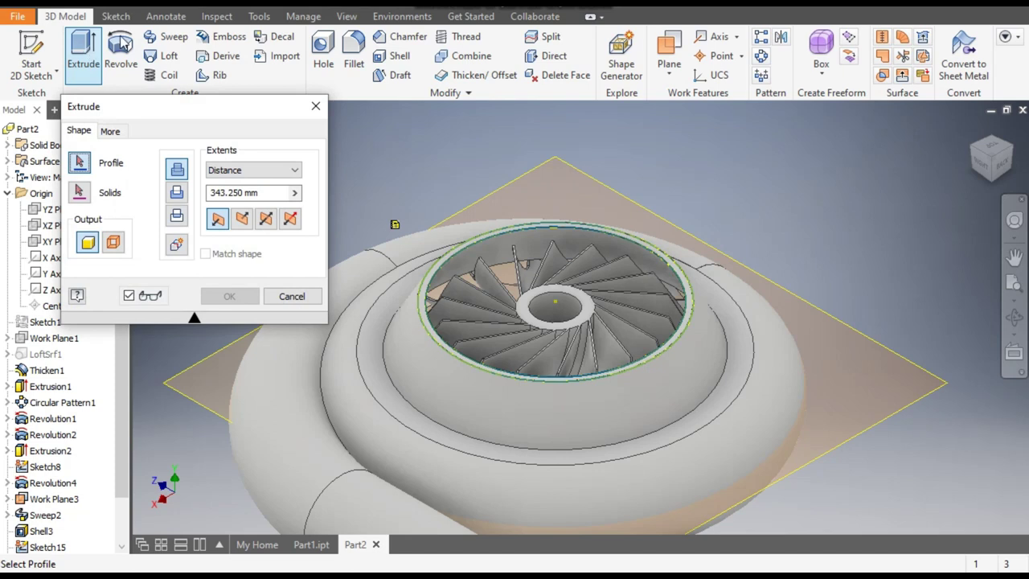
Extrude the rim ring profile 40 mm upward into an inlet collar
{"action": "left_click_drag", "start_coordinate": [267, 192], "coordinate": [228, 192]}
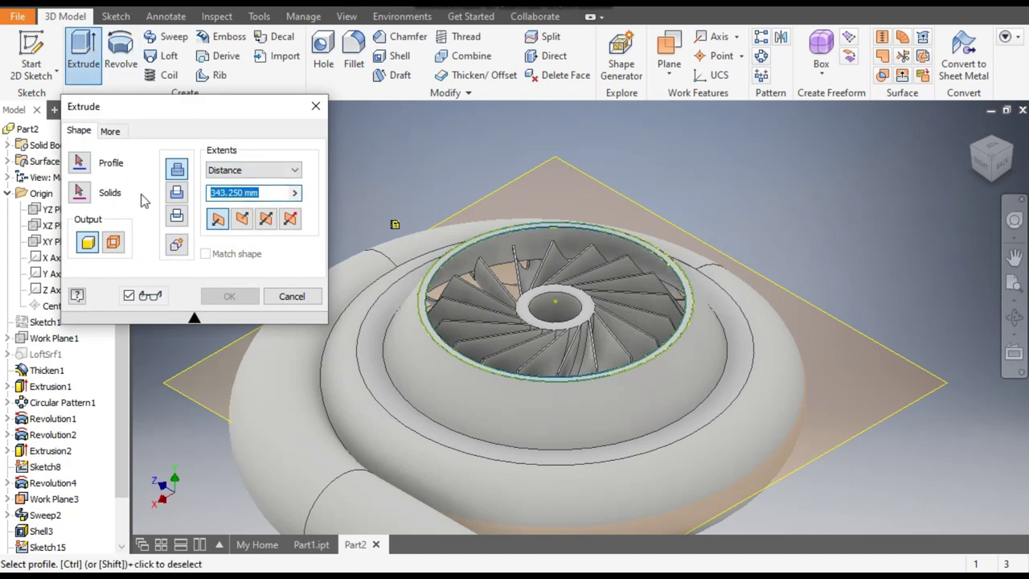
{"action": "type", "text": "40"}
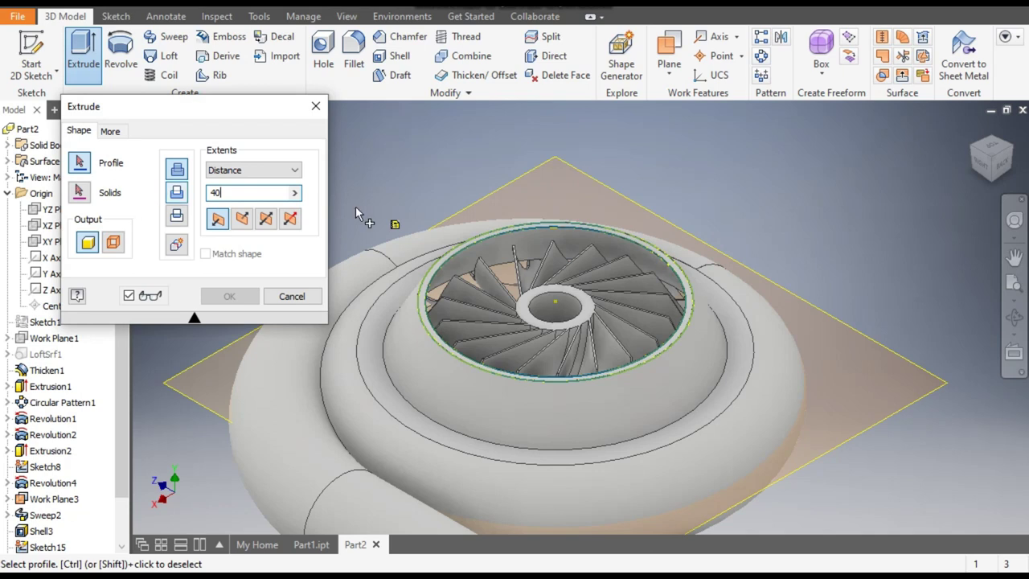
{"action": "scroll", "coordinate": [460, 276], "scroll_direction": "down", "scroll_amount": 3}
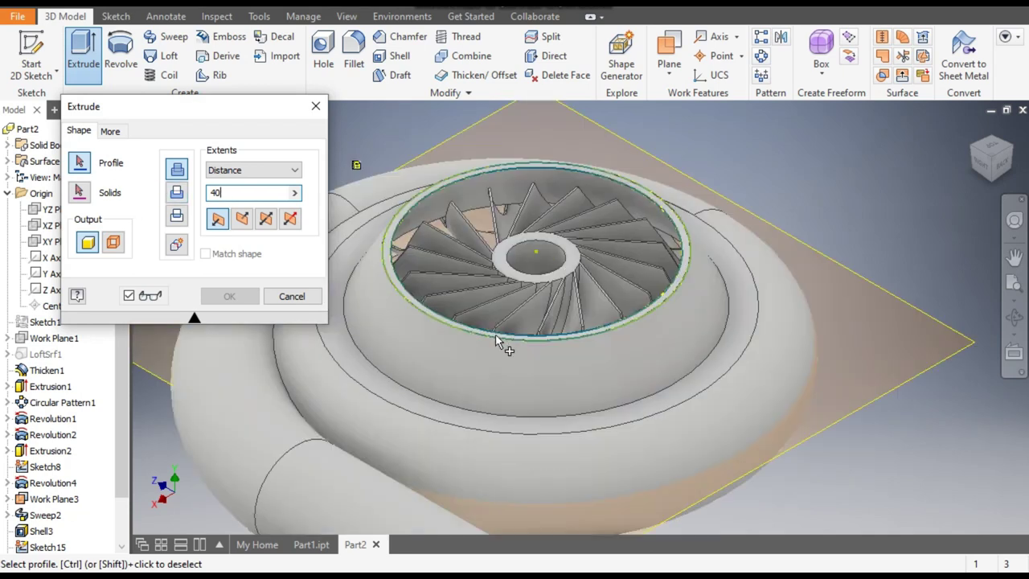
{"action": "scroll", "coordinate": [495, 334], "scroll_direction": "up", "scroll_amount": 3}
{"action": "left_click", "coordinate": [501, 344]}
{"action": "scroll", "coordinate": [555, 372], "scroll_direction": "down", "scroll_amount": 5}
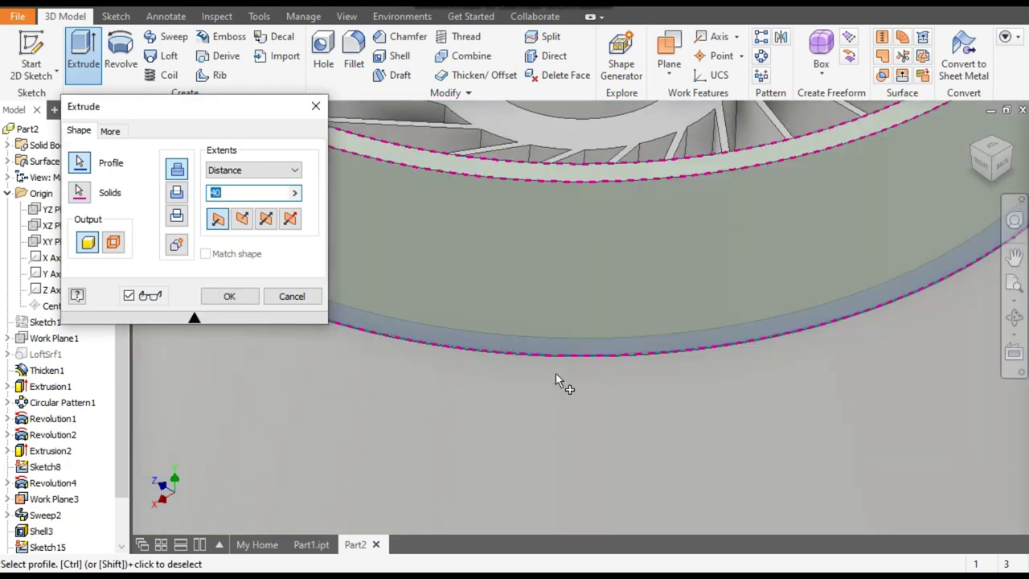
{"action": "left_click", "coordinate": [244, 299]}
Select the top edge of the new inlet ring
{"action": "scroll", "coordinate": [623, 347], "scroll_direction": "down", "scroll_amount": 4}
{"action": "middle_click_drag", "start_coordinate": [801, 328], "coordinate": [777, 306]}
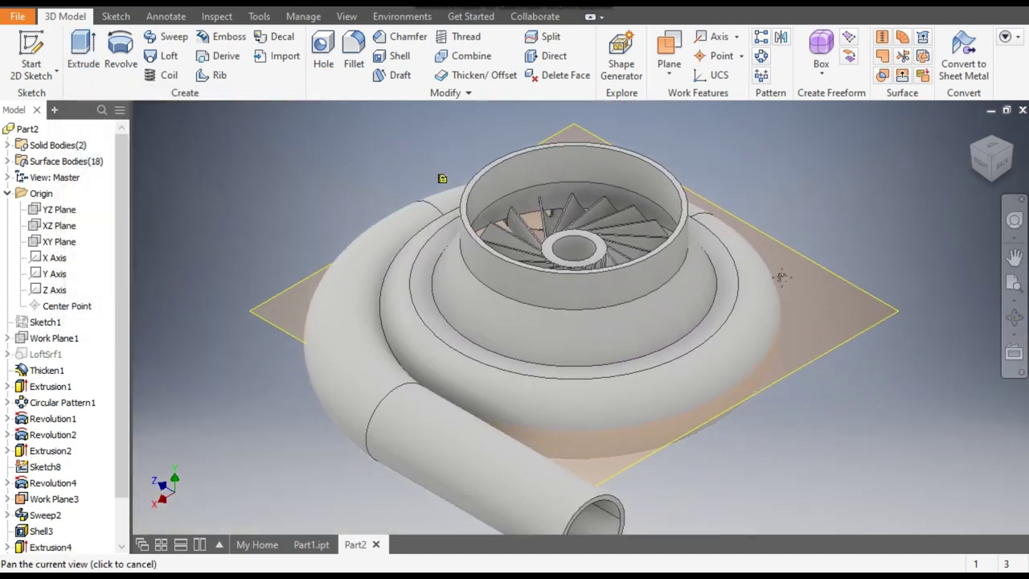
{"action": "scroll", "coordinate": [545, 140], "scroll_direction": "up", "scroll_amount": 3}
{"action": "scroll", "coordinate": [545, 143], "scroll_direction": "up", "scroll_amount": 2}
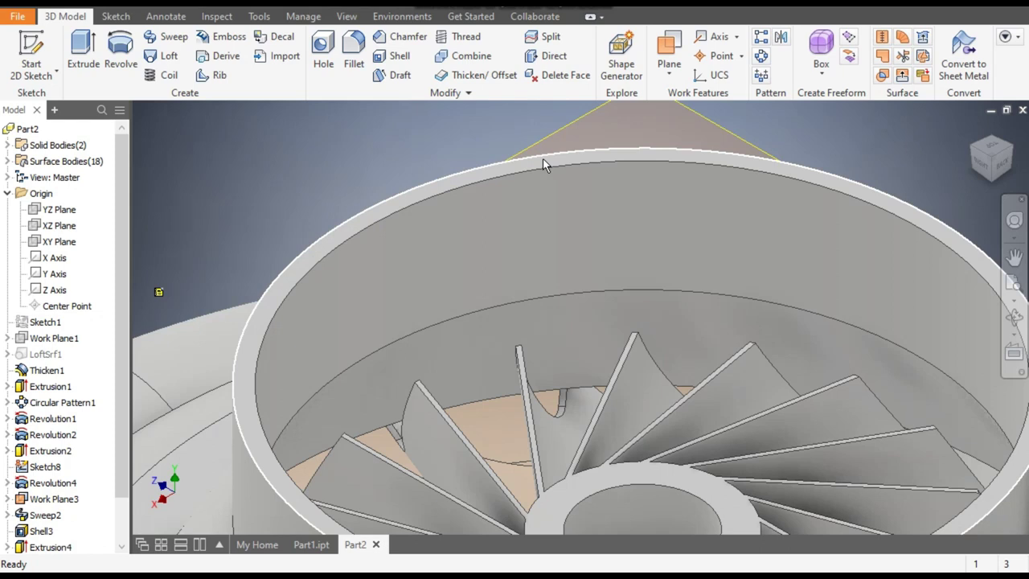
{"action": "left_click", "coordinate": [543, 159]}
Sketch concentric 270 and 235 mm circles at the impeller centre on the ring top
{"action": "left_click", "coordinate": [659, 147]}
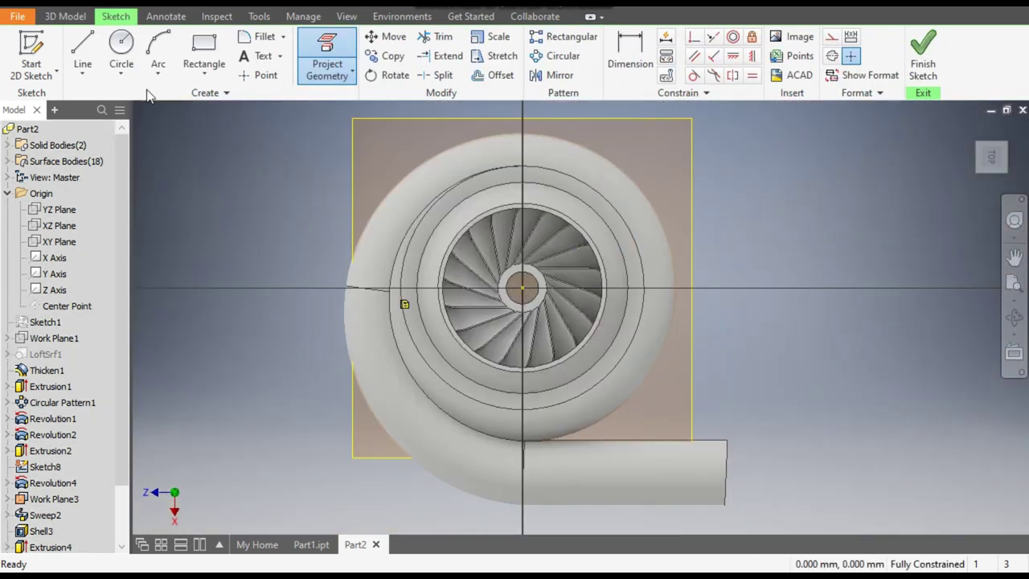
{"action": "left_click", "coordinate": [121, 50]}
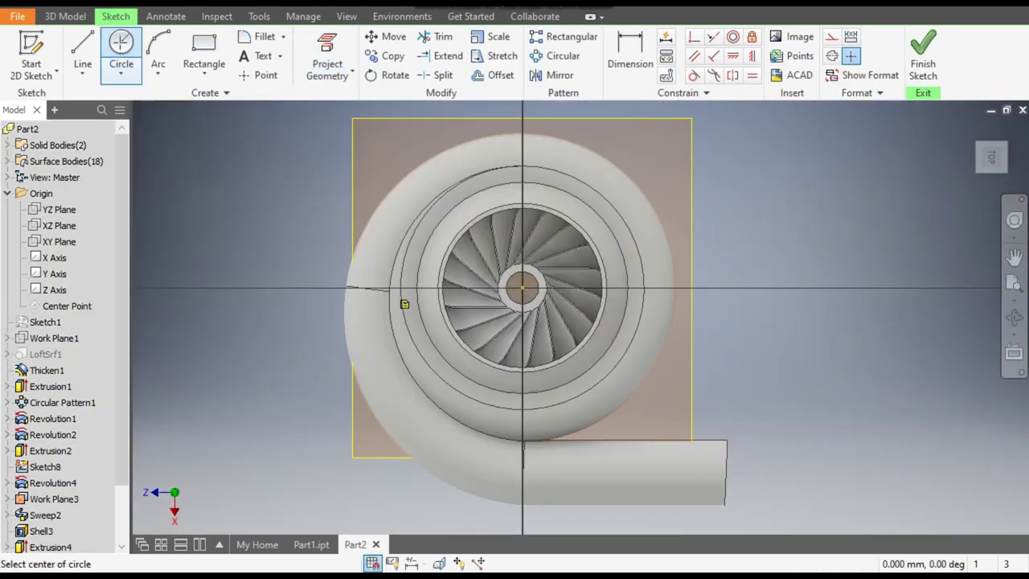
{"action": "left_click", "coordinate": [522, 287]}
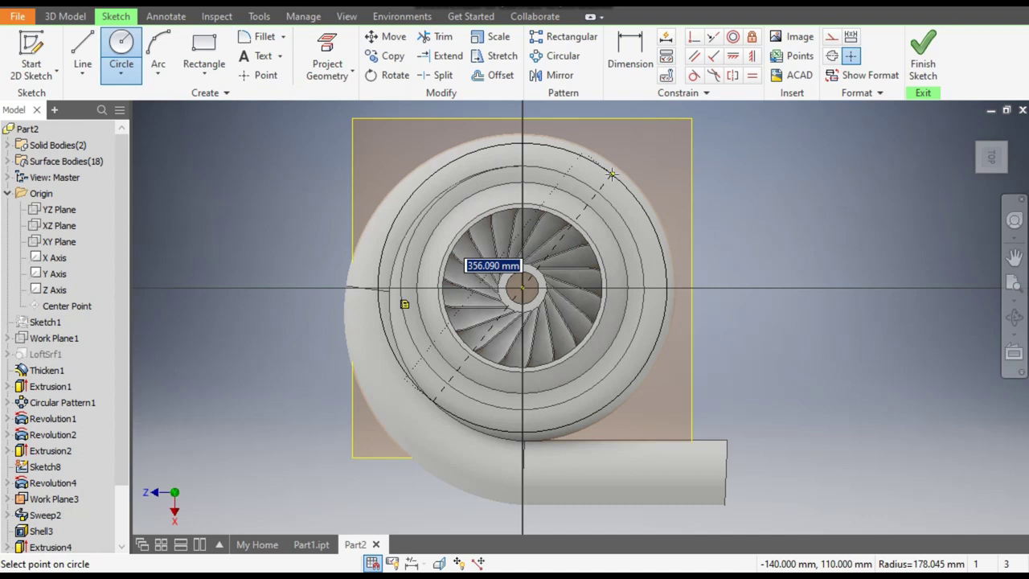
{"action": "type", "text": "2"}
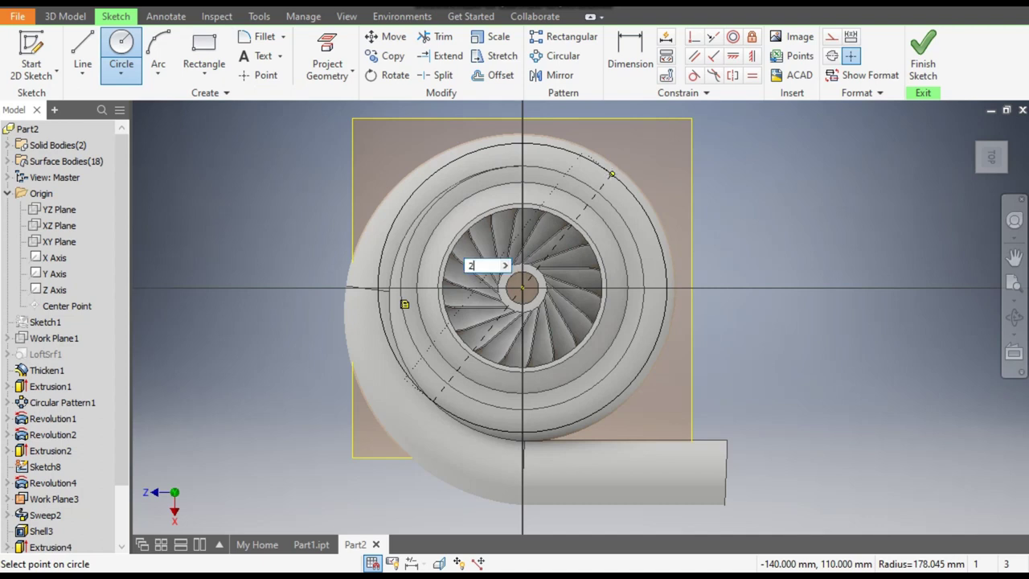
{"action": "key", "text": "Return"}
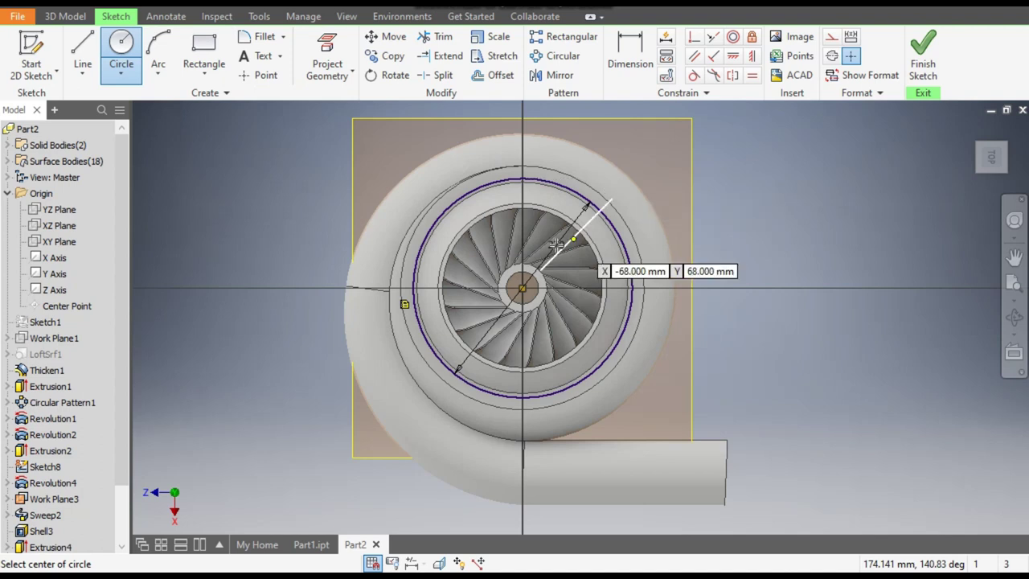
{"action": "scroll", "coordinate": [547, 241], "scroll_direction": "down", "scroll_amount": 3}
{"action": "left_click", "coordinate": [505, 328]}
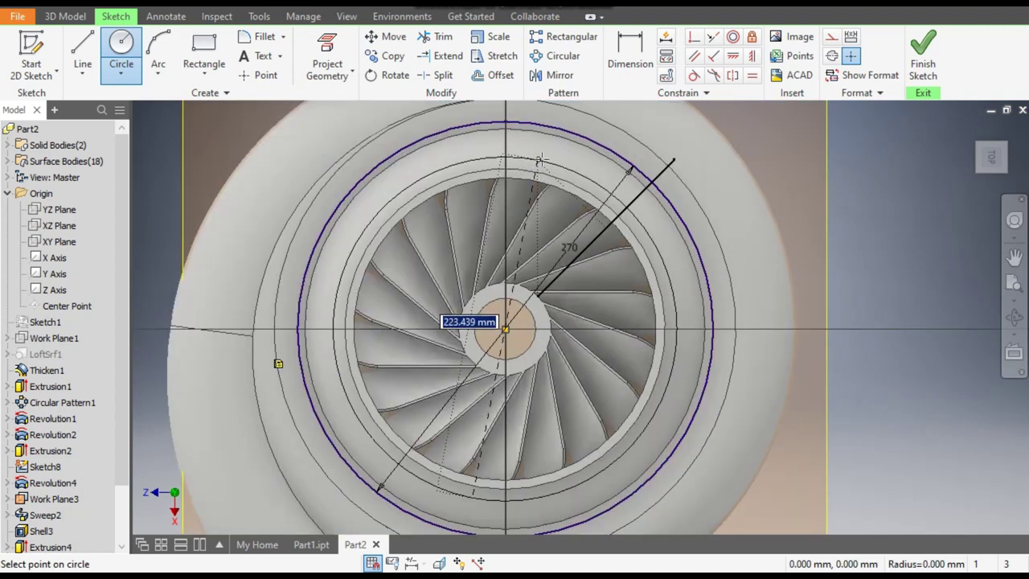
{"action": "type", "text": "235"}
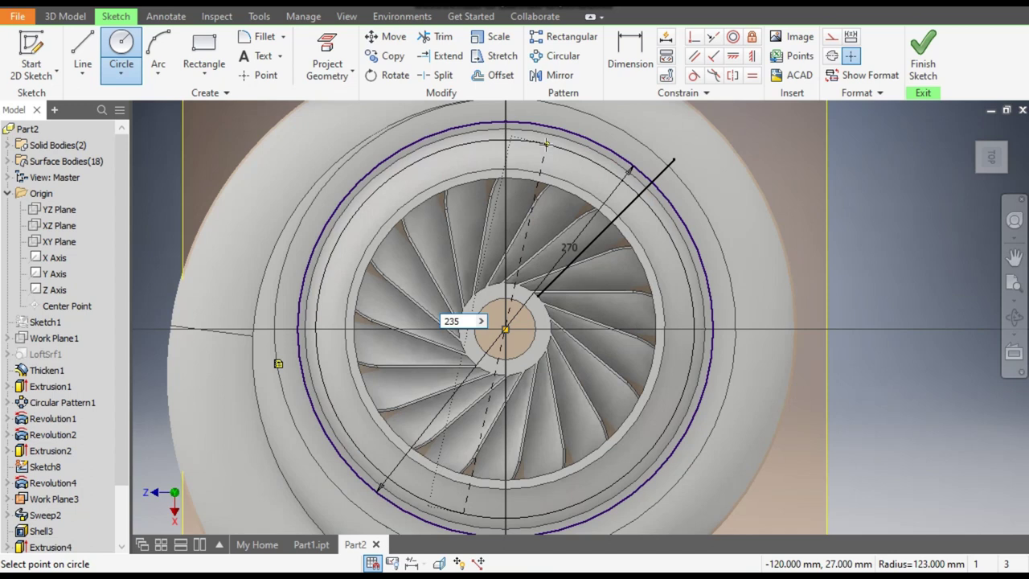
{"action": "key", "text": "Return"}
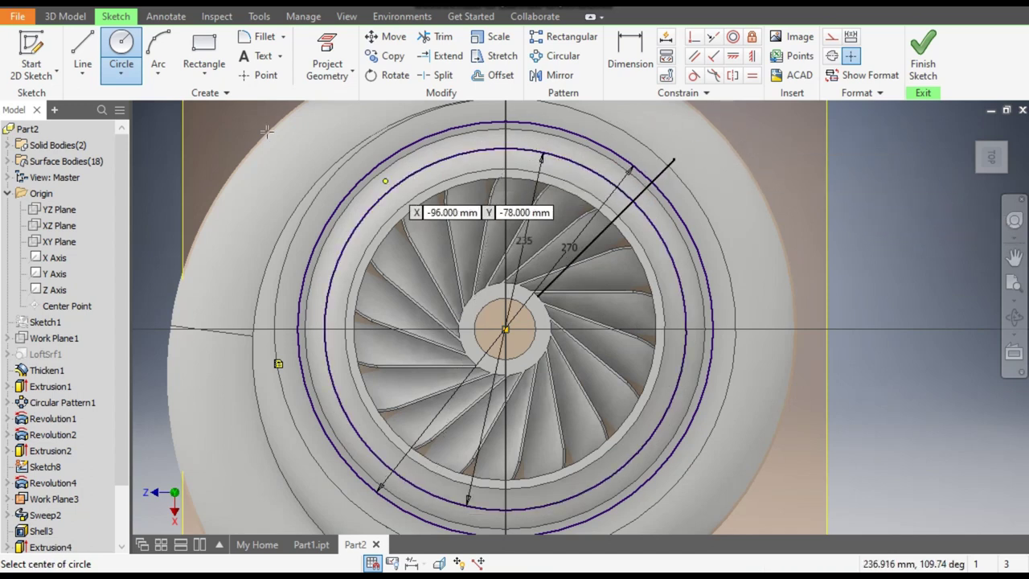
Project the inlet ring's inner rim edge and finish the sketch
{"action": "left_click", "coordinate": [963, 142]}
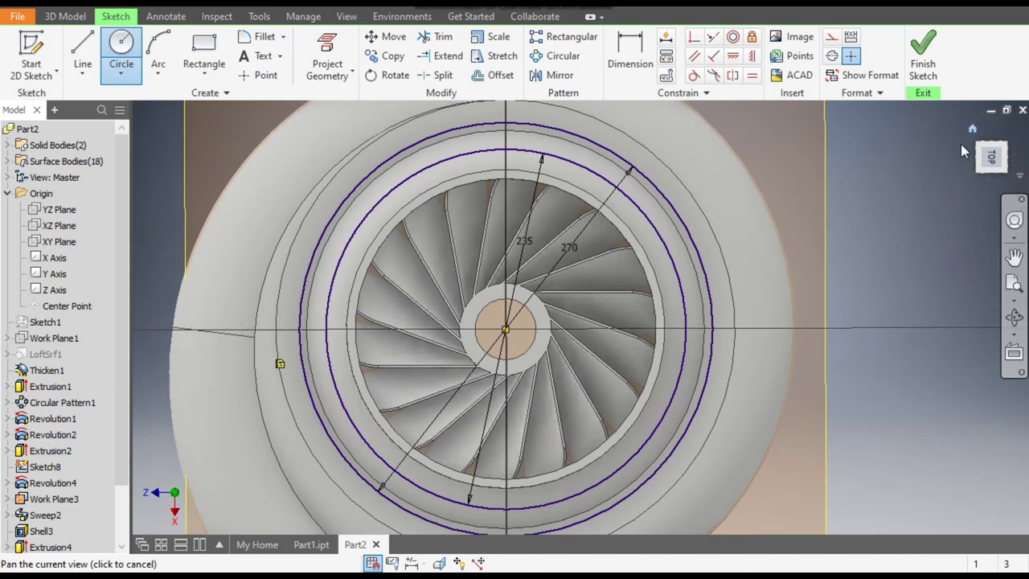
{"action": "scroll", "coordinate": [492, 211], "scroll_direction": "up", "scroll_amount": 3}
{"action": "left_click", "coordinate": [326, 57]}
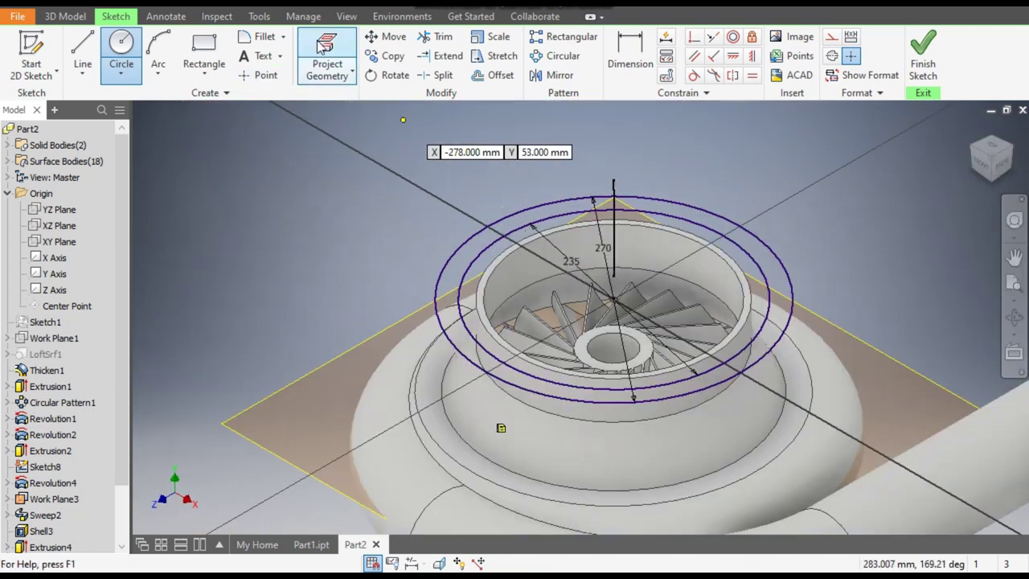
{"action": "scroll", "coordinate": [481, 241], "scroll_direction": "up", "scroll_amount": 3}
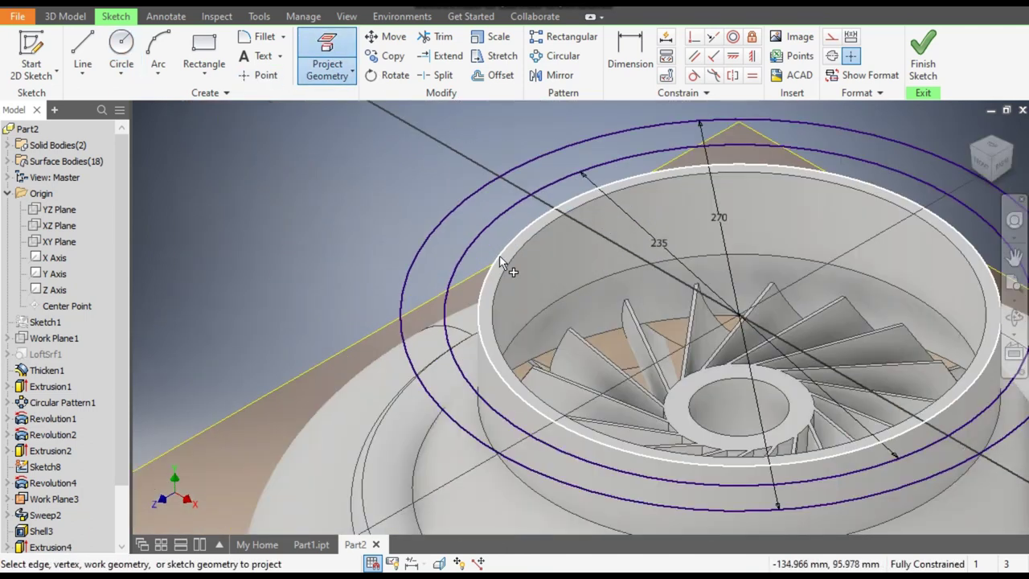
{"action": "left_click", "coordinate": [511, 260]}
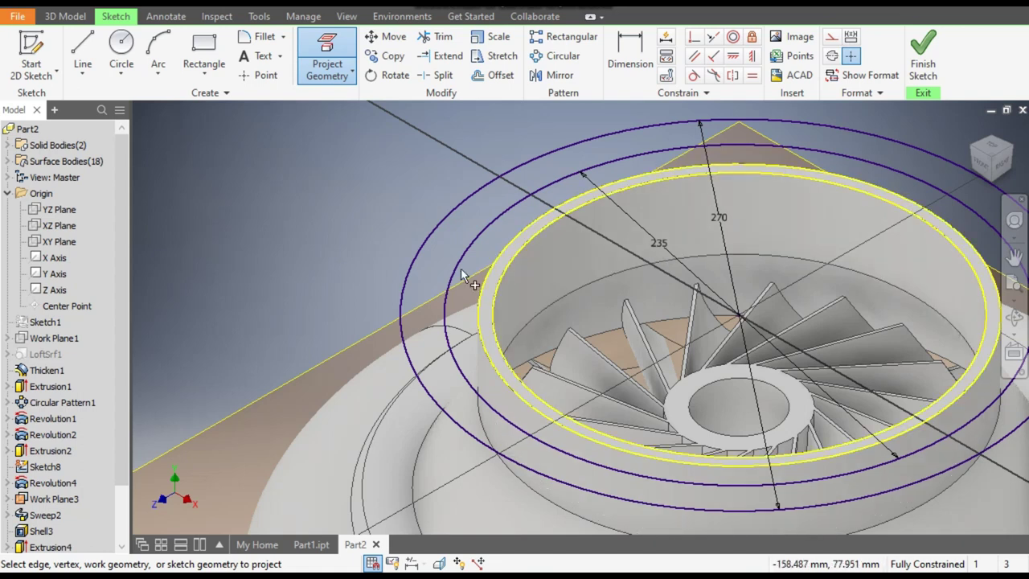
{"action": "left_click", "coordinate": [923, 57]}
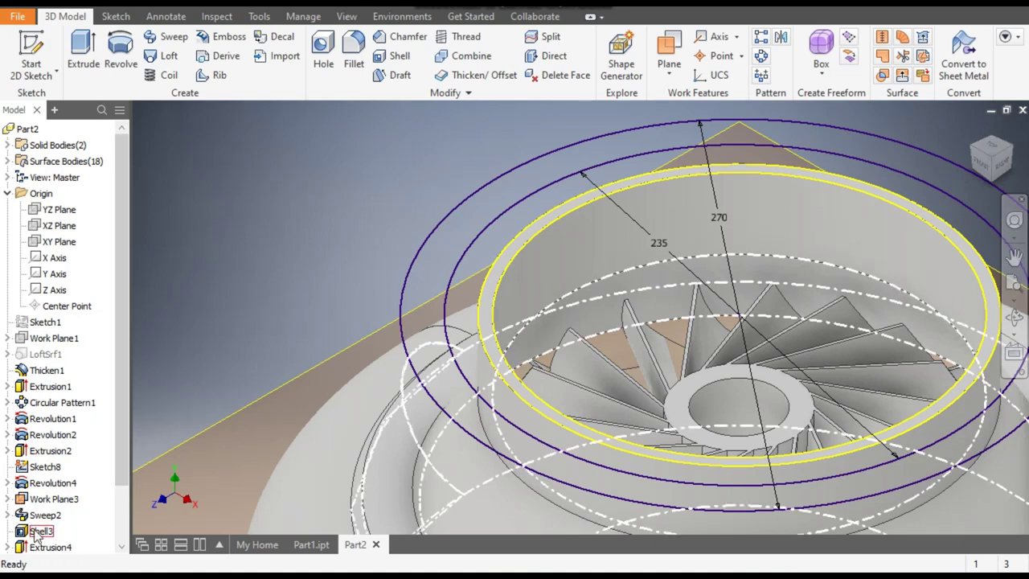
Reopen Sketch16 and convert the 235 mm circle to construction geometry
{"action": "scroll", "coordinate": [50, 521], "scroll_direction": "down", "scroll_amount": 2}
{"action": "double_click", "coordinate": [48, 499]}
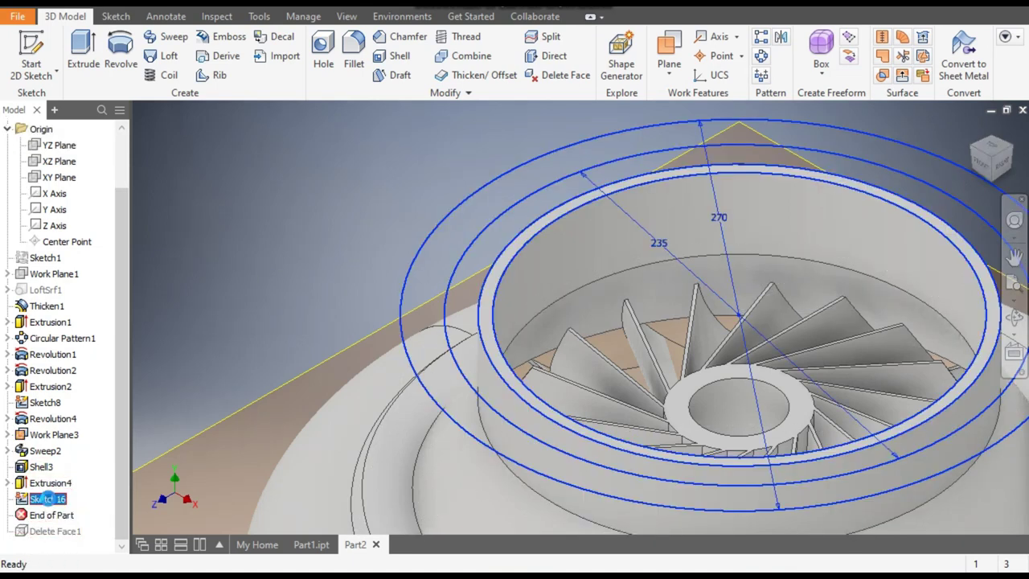
{"action": "scroll", "coordinate": [750, 344], "scroll_direction": "down", "scroll_amount": 5}
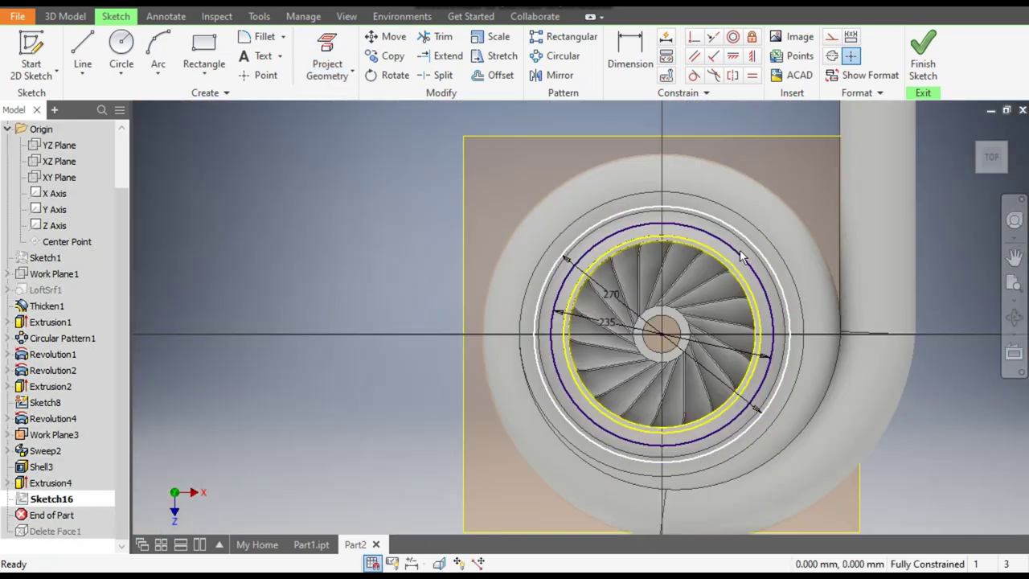
{"action": "left_click", "coordinate": [688, 227]}
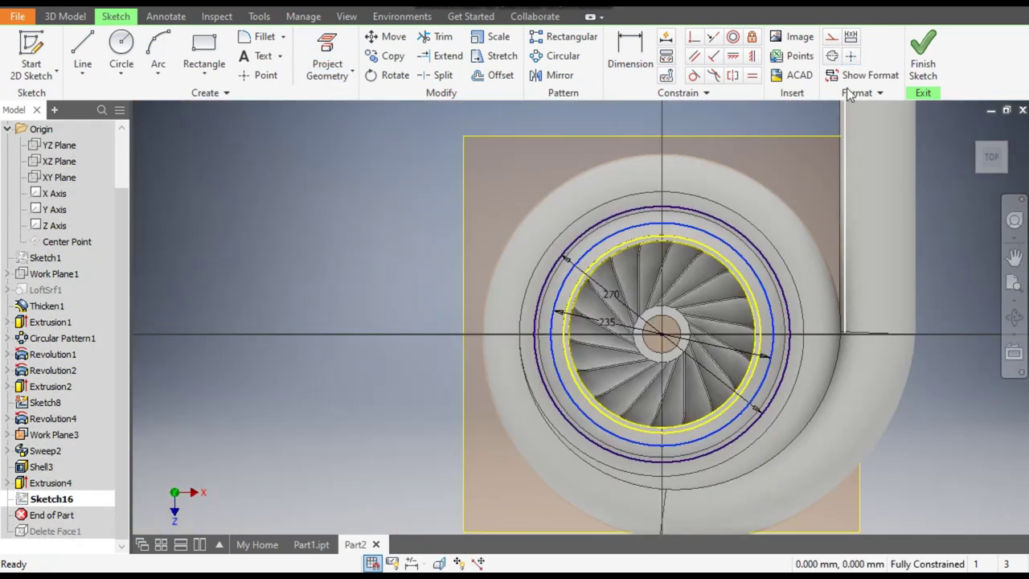
{"action": "left_click", "coordinate": [831, 38]}
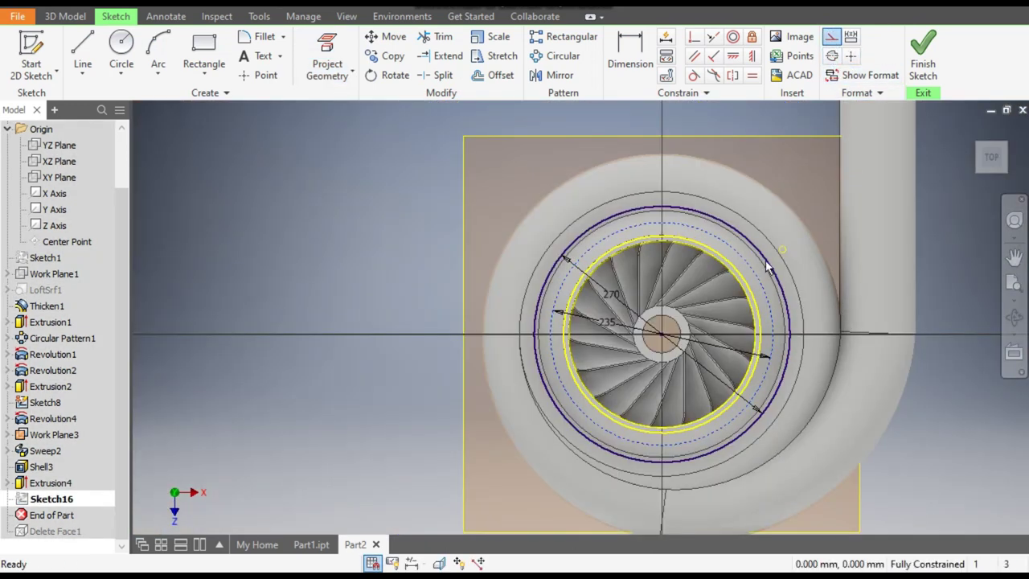
Recentre the view and select the dashed construction circle
{"action": "scroll", "coordinate": [727, 241], "scroll_direction": "up", "scroll_amount": 3}
{"action": "middle_click_drag", "start_coordinate": [727, 248], "coordinate": [689, 175]}
{"action": "left_click", "coordinate": [615, 155]}
{"action": "scroll", "coordinate": [299, 162], "scroll_direction": "down", "scroll_amount": 2}
{"action": "middle_click_drag", "start_coordinate": [327, 178], "coordinate": [340, 179]}
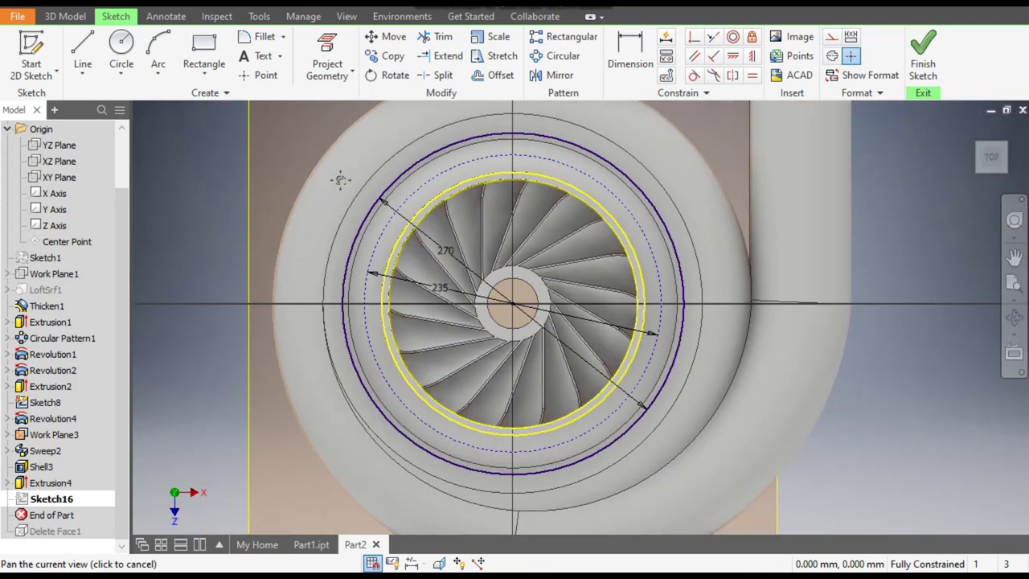
{"action": "left_click", "coordinate": [539, 158]}
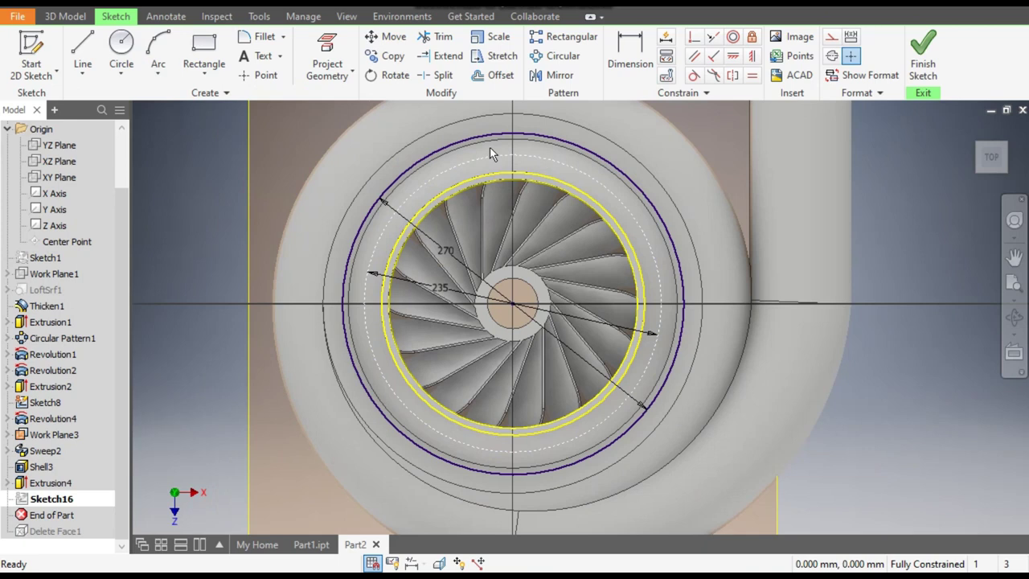
Draw a 15 mm circle centred at the top of the construction circle
{"action": "left_click", "coordinate": [122, 48]}
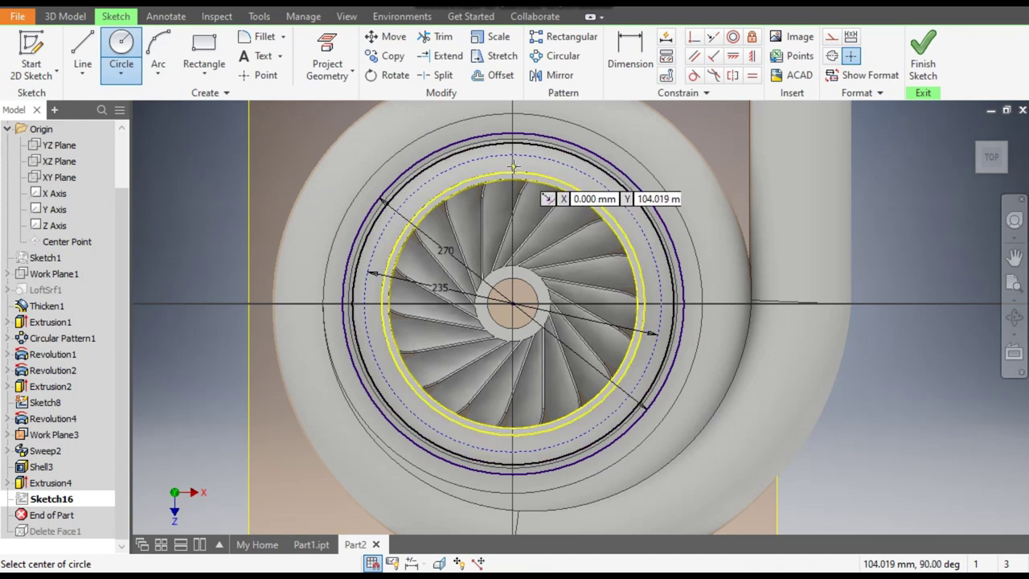
{"action": "scroll", "coordinate": [513, 158], "scroll_direction": "up", "scroll_amount": 3}
{"action": "left_click", "coordinate": [512, 143]}
{"action": "type", "text": "15"}
{"action": "key", "text": "Return"}
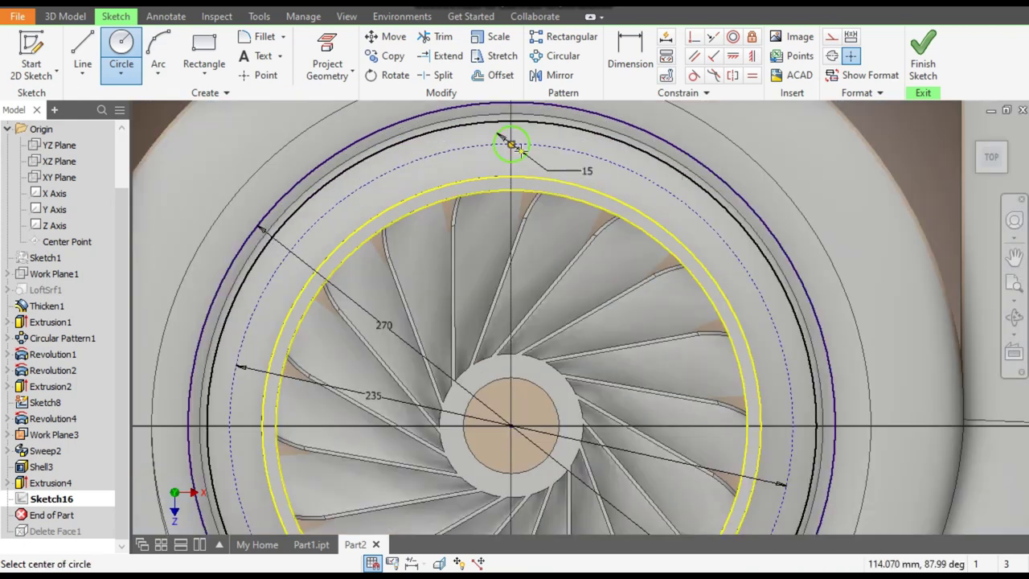
{"action": "key", "text": "Escape"}
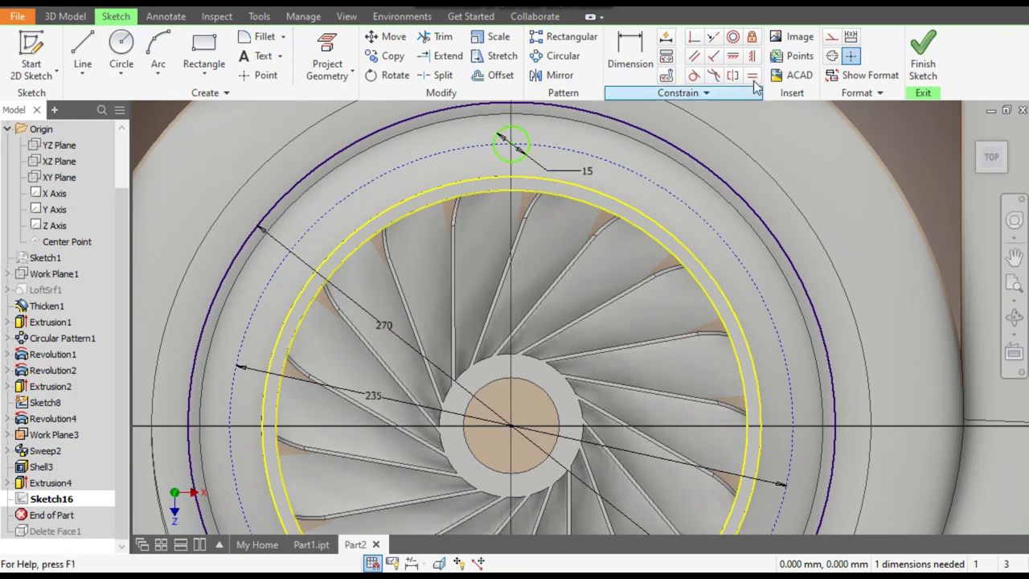
Constrain the small circle's centre vertically to the impeller centre
{"action": "left_click", "coordinate": [749, 79]}
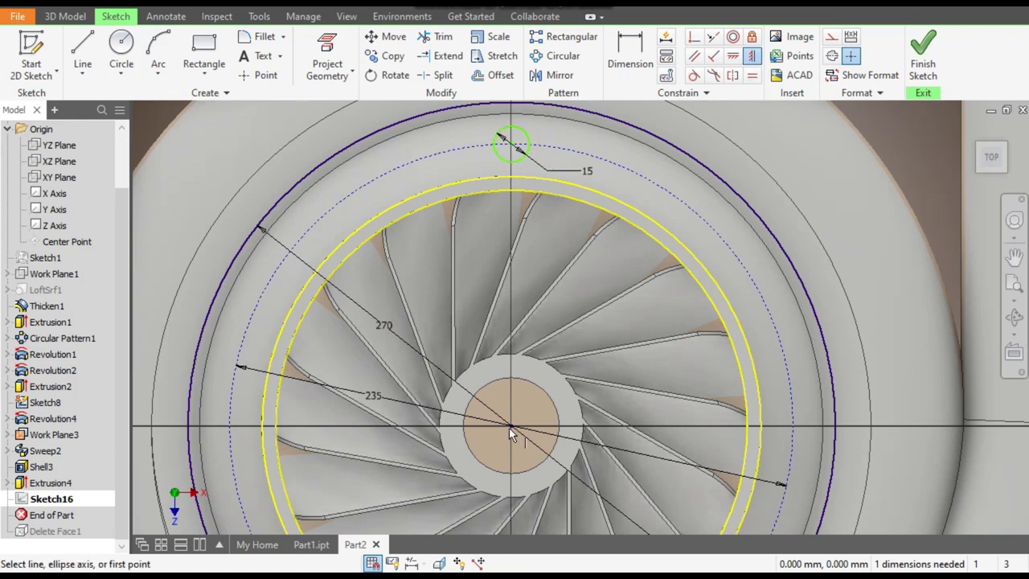
{"action": "left_click", "coordinate": [510, 426]}
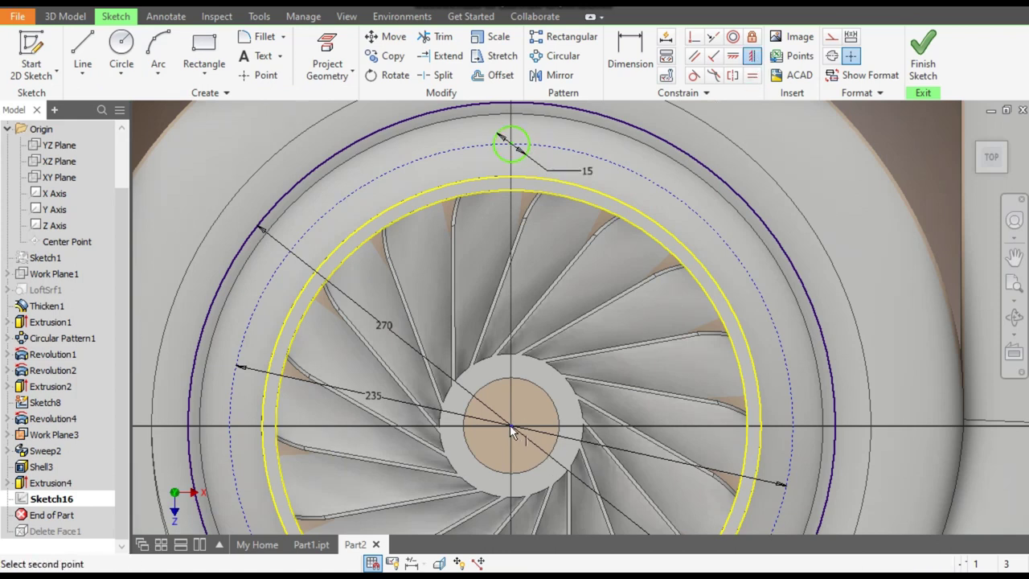
{"action": "left_click", "coordinate": [515, 149]}
{"action": "scroll", "coordinate": [563, 226], "scroll_direction": "down", "scroll_amount": 2}
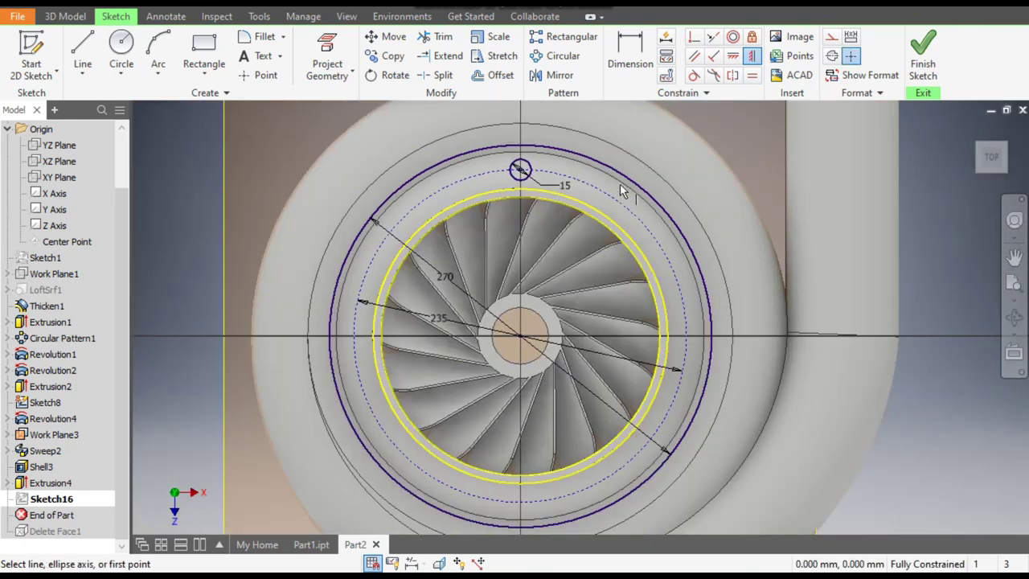
Open Circular Pattern with the 15 mm circle and the large outer circle selected
{"action": "left_click", "coordinate": [553, 58]}
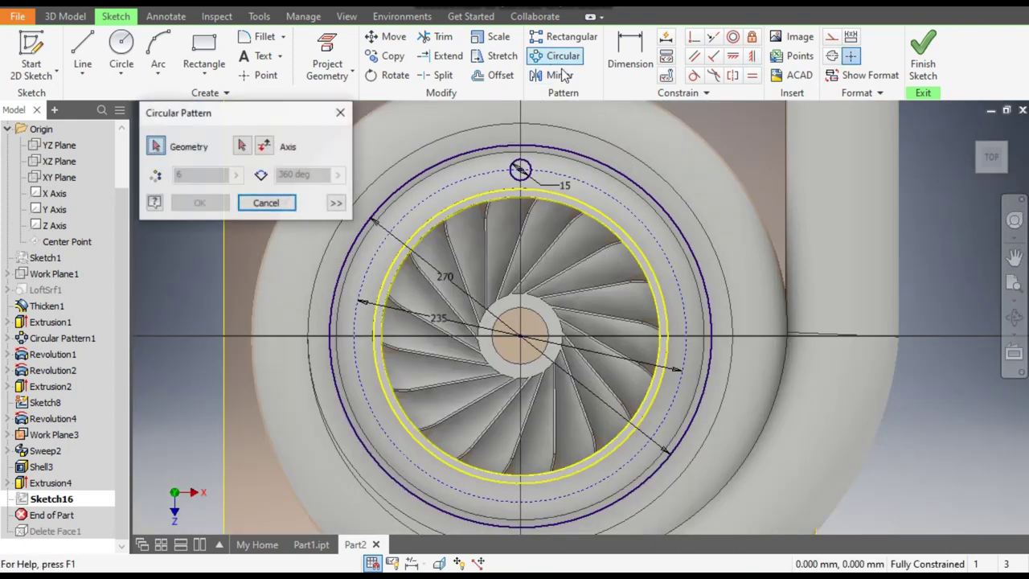
{"action": "left_click", "coordinate": [526, 167]}
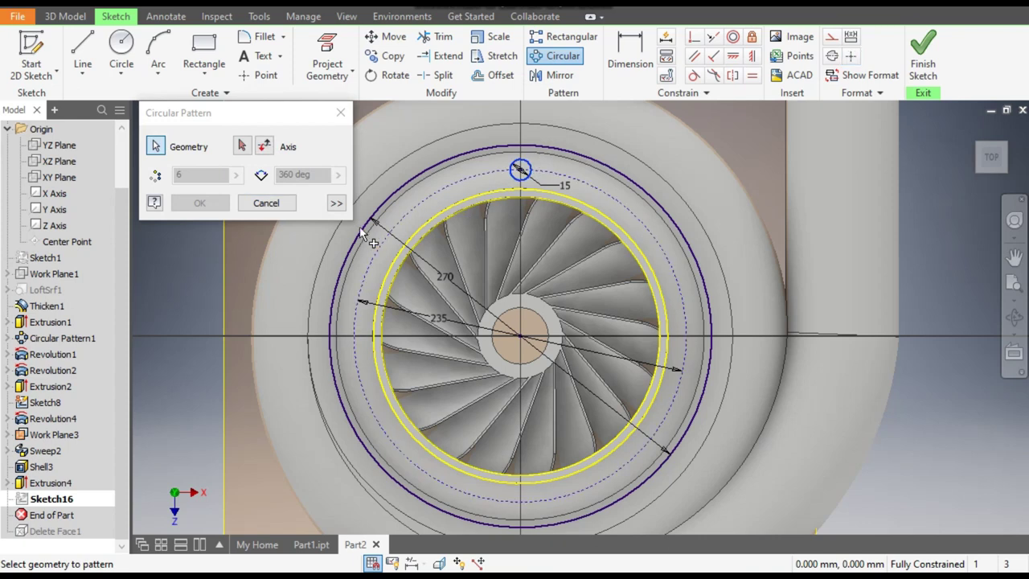
{"action": "left_click", "coordinate": [440, 163]}
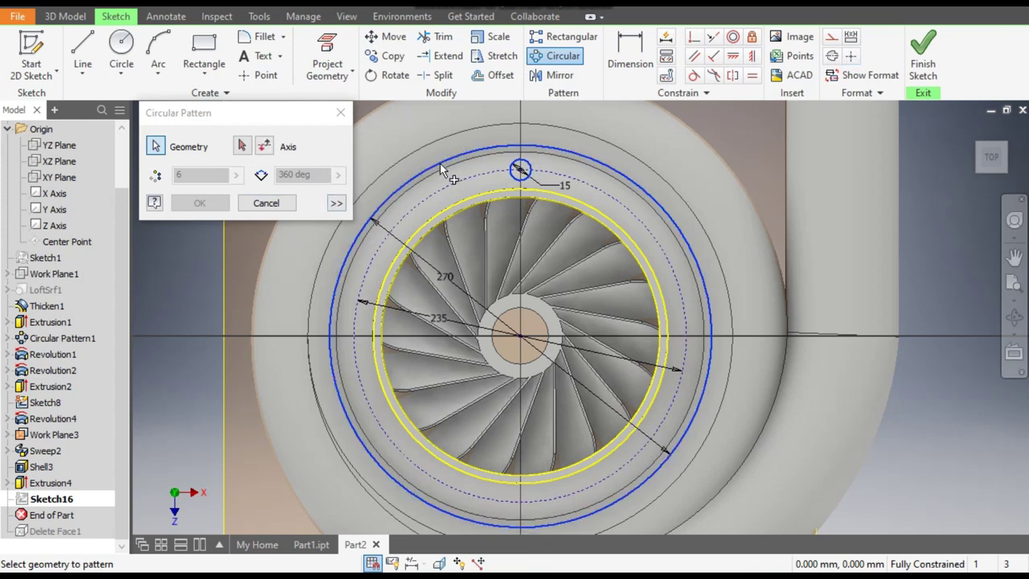
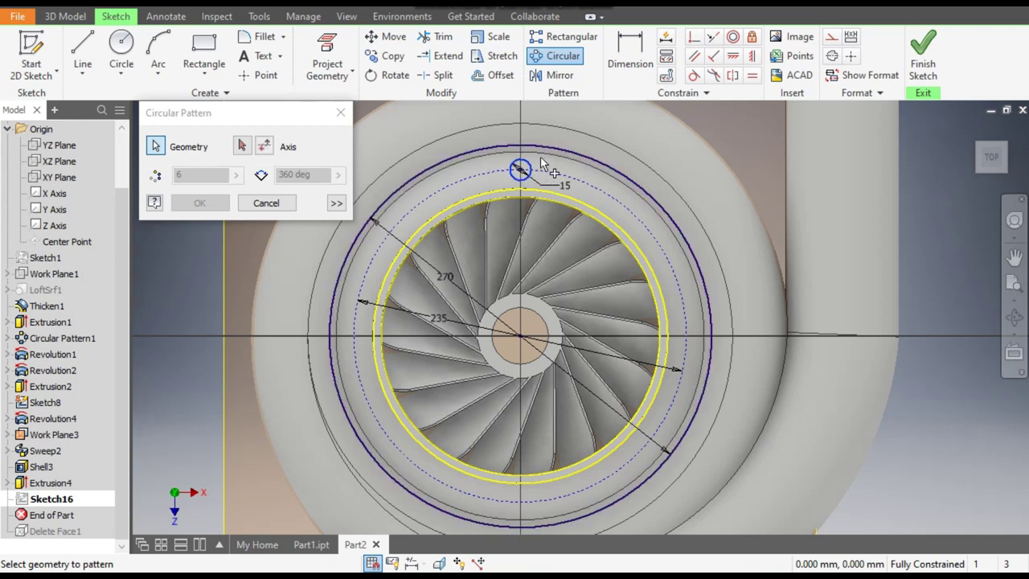
Pattern the 15 mm bolt hole six times over 360° about the housing centre, then finish Sketch16
{"action": "left_click", "coordinate": [241, 146]}
{"action": "left_click", "coordinate": [438, 165]}
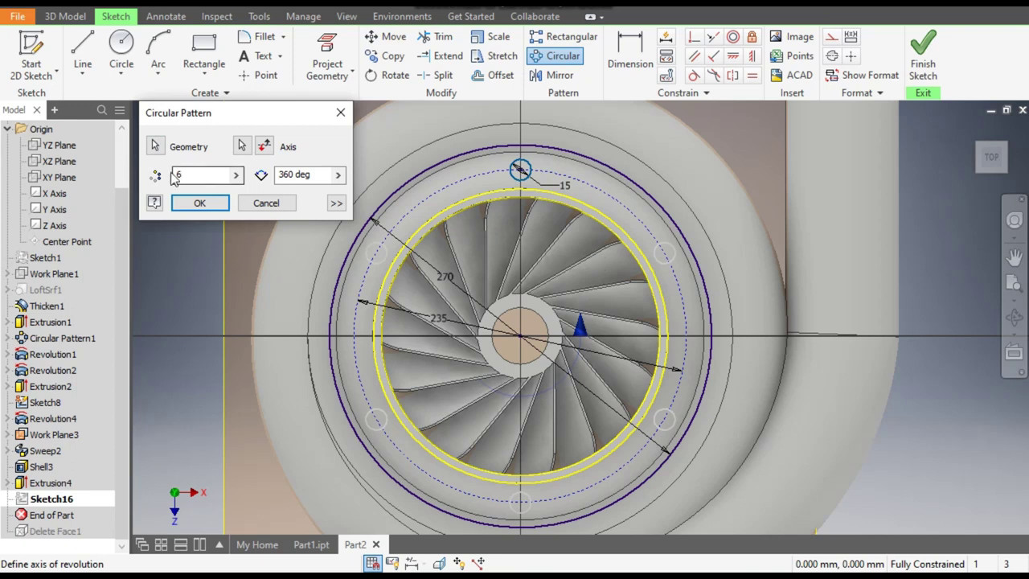
{"action": "left_click", "coordinate": [202, 205]}
{"action": "scroll", "coordinate": [385, 269], "scroll_direction": "down", "scroll_amount": 2}
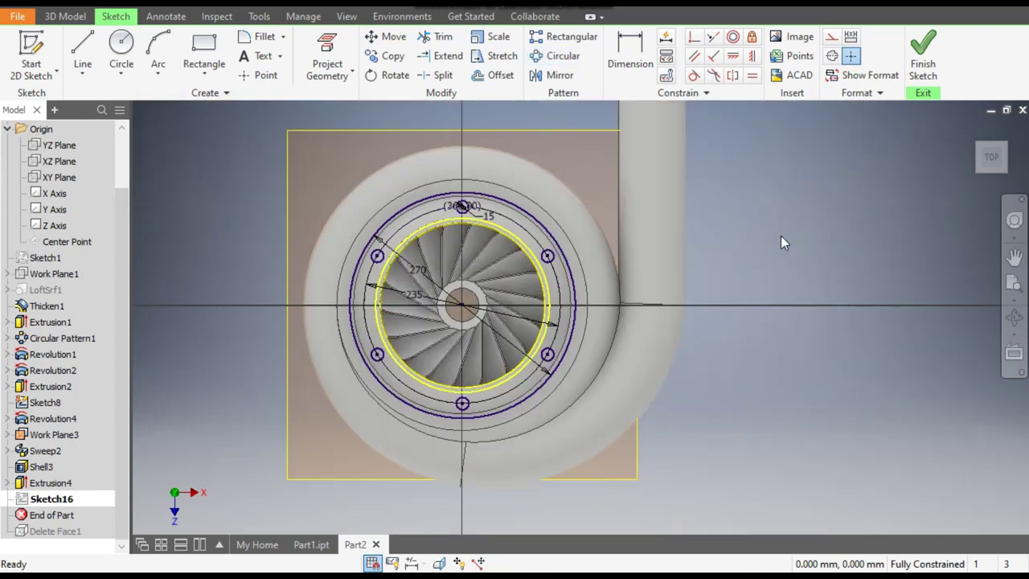
{"action": "left_click", "coordinate": [923, 50]}
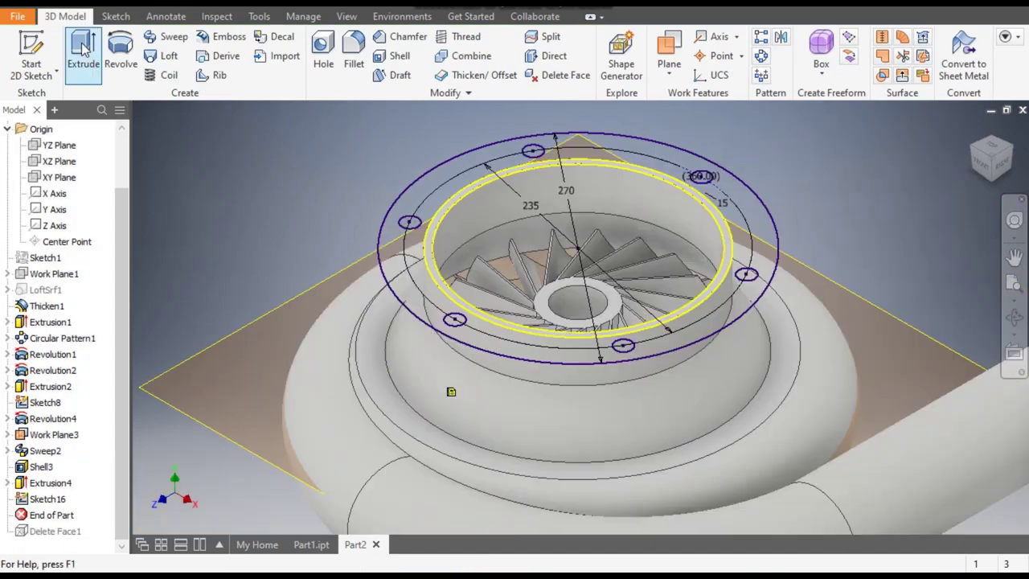
Extrude the holed flange ring 10 mm downward onto the housing inlet
{"action": "left_click", "coordinate": [82, 45]}
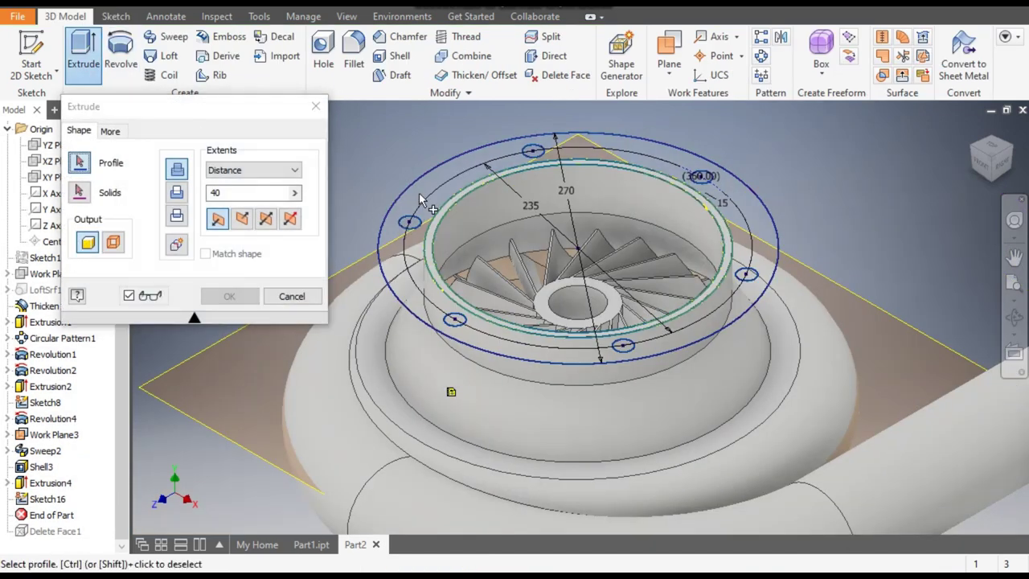
{"action": "left_click", "coordinate": [419, 194]}
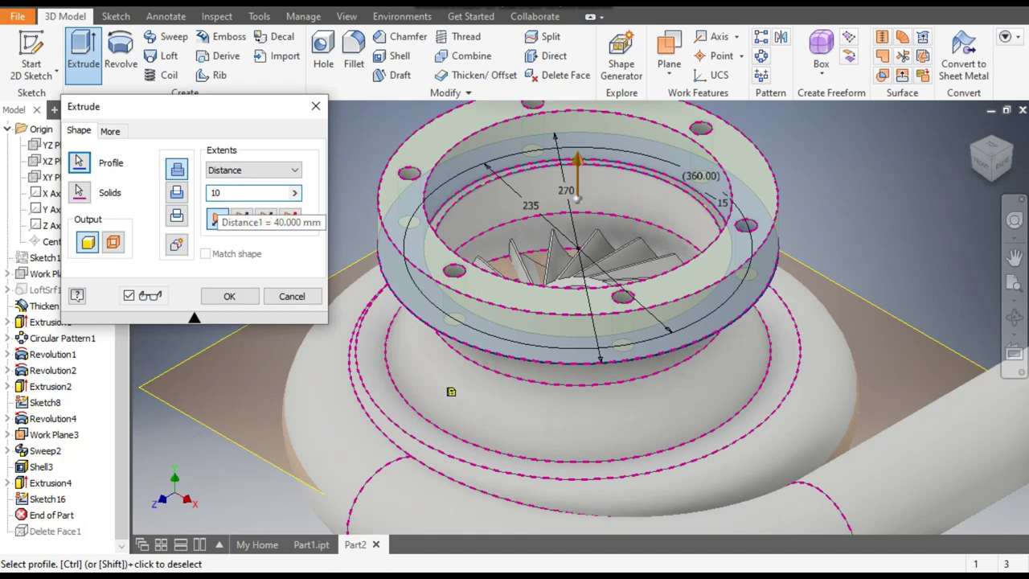
{"action": "left_click", "coordinate": [243, 219]}
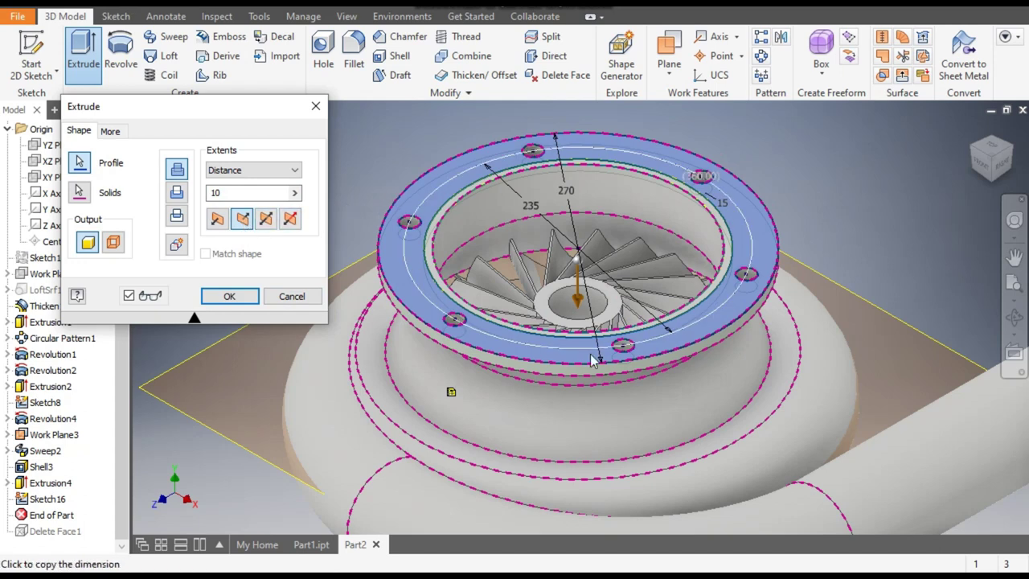
{"action": "left_click", "coordinate": [231, 297]}
{"action": "scroll", "coordinate": [243, 293], "scroll_direction": "down", "scroll_amount": 5}
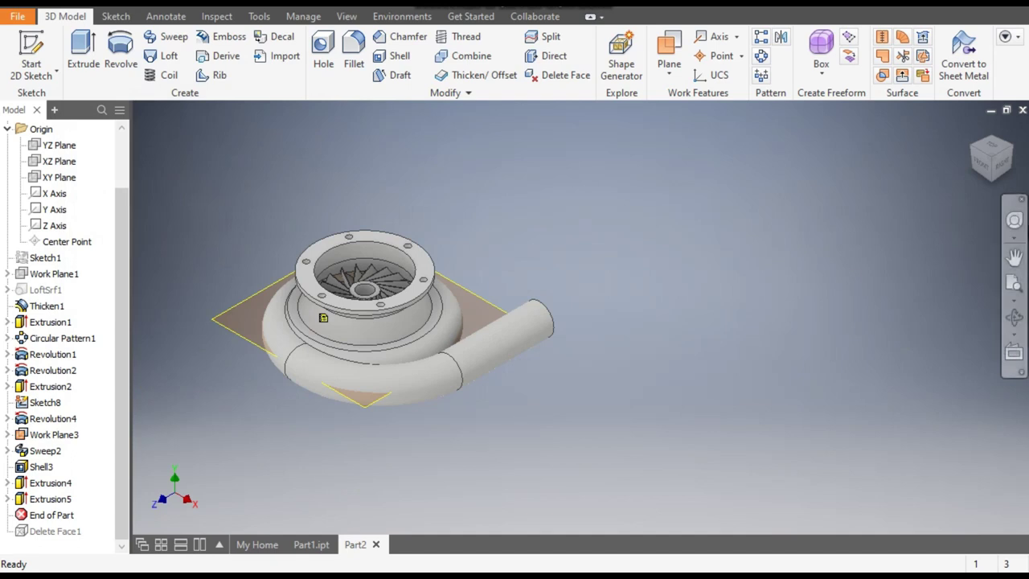
Switch to the top view, zoom and pan to the turbine, and start a new 2D sketch
{"action": "left_click", "coordinate": [993, 155]}
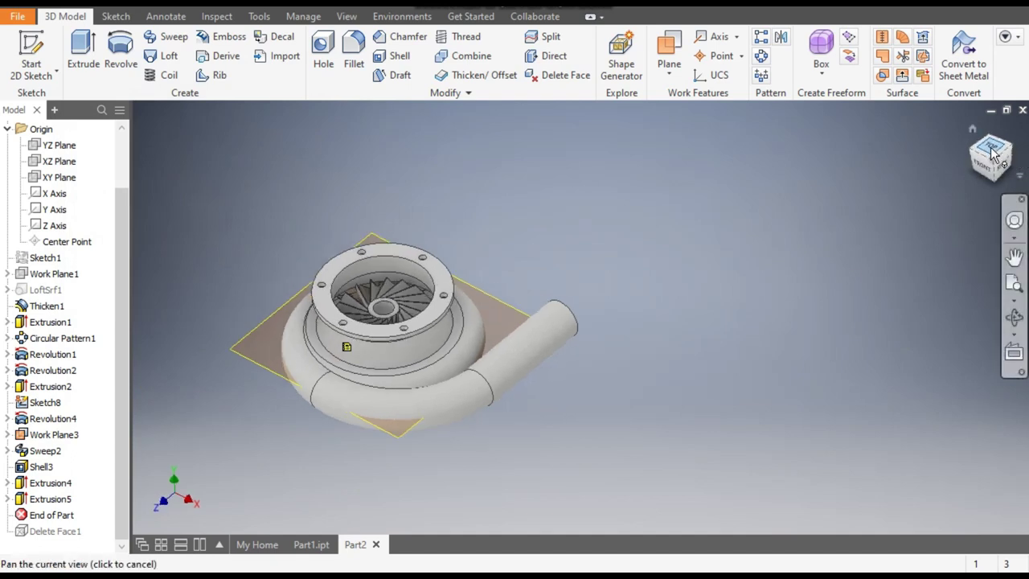
{"action": "scroll", "coordinate": [726, 169], "scroll_direction": "up", "scroll_amount": 5}
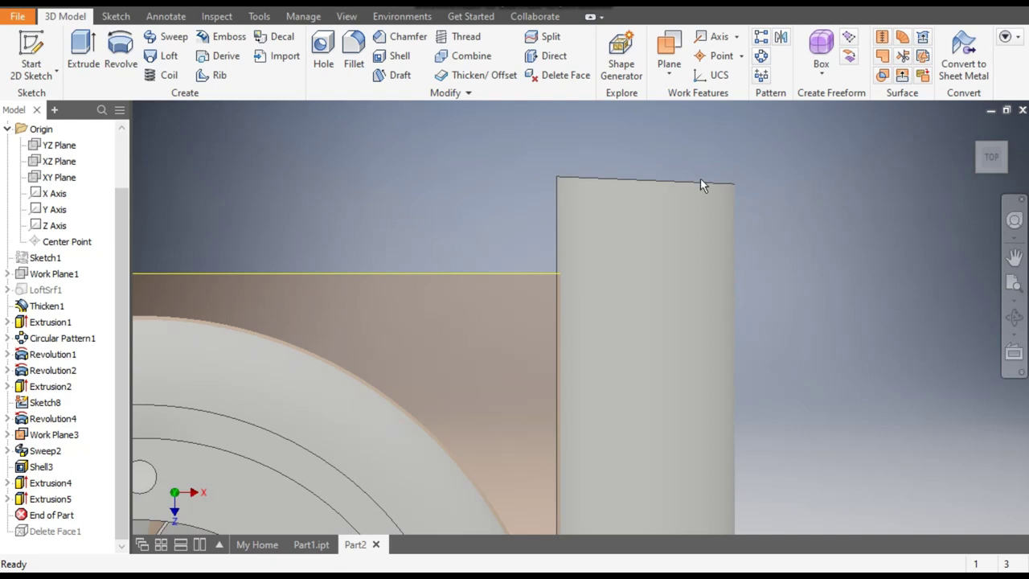
{"action": "scroll", "coordinate": [626, 182], "scroll_direction": "down", "scroll_amount": 3}
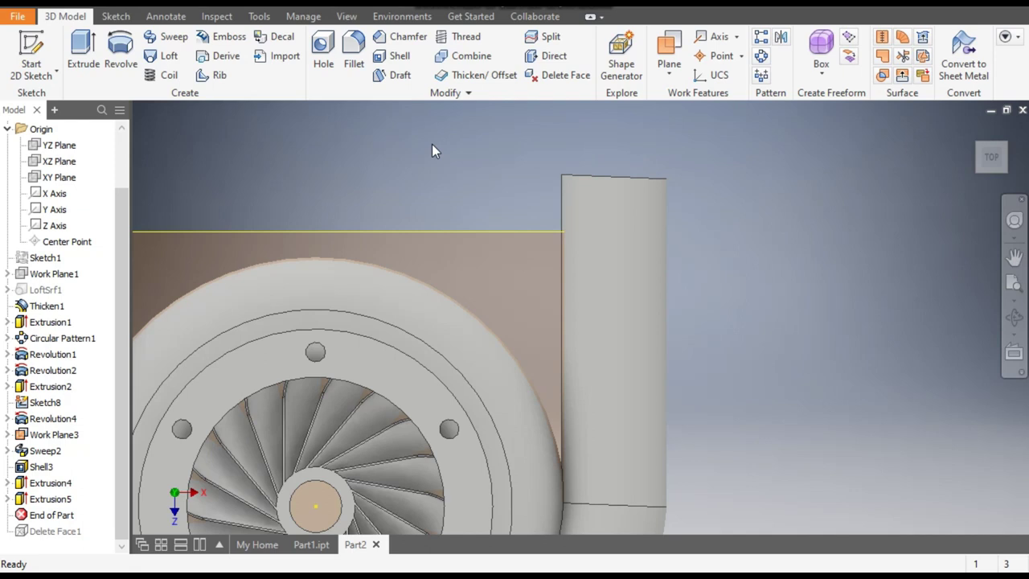
{"action": "left_click", "coordinate": [32, 52]}
{"action": "scroll", "coordinate": [455, 153], "scroll_direction": "down", "scroll_amount": 3}
{"action": "middle_click_drag", "start_coordinate": [426, 112], "coordinate": [528, 129]}
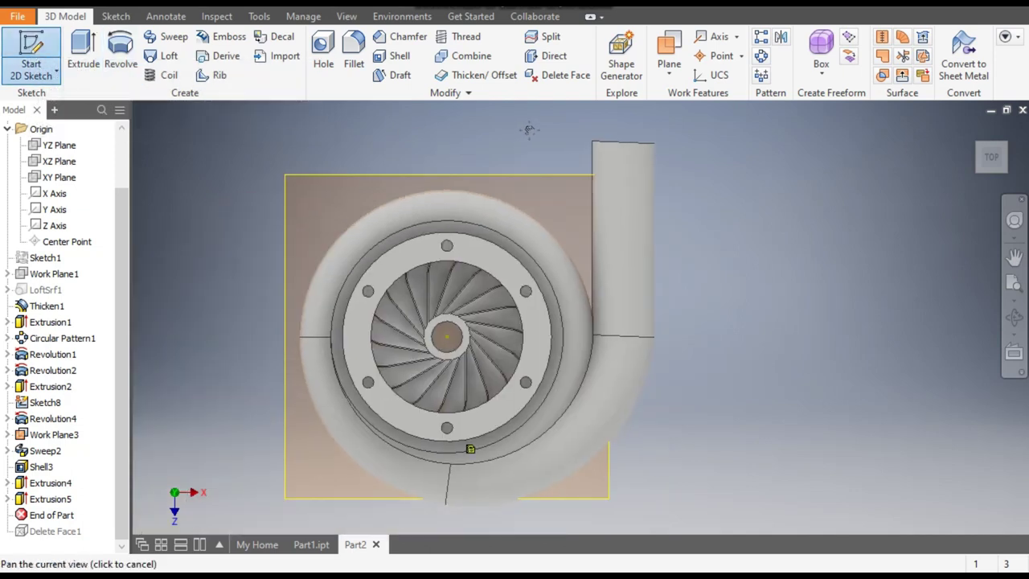
On the XZ Plane, draw a two-corner rectangle over the outlet pipe end
{"action": "left_click", "coordinate": [64, 162]}
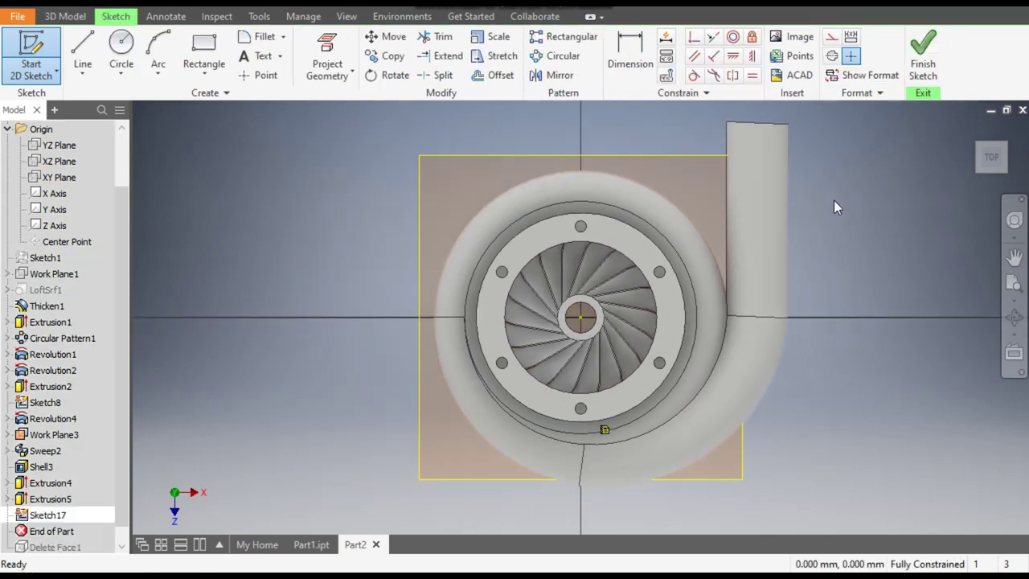
{"action": "left_click", "coordinate": [206, 70]}
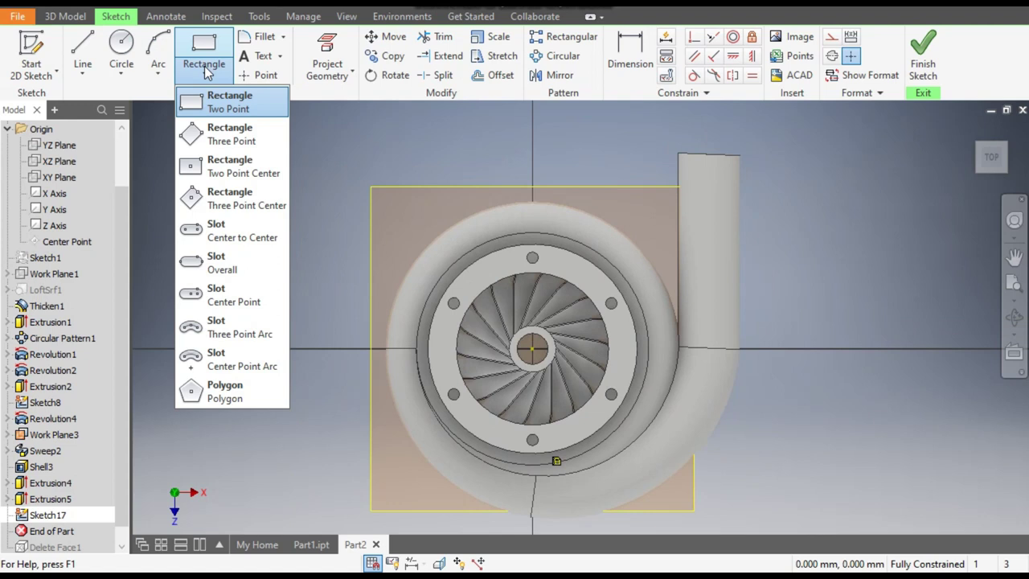
{"action": "left_click", "coordinate": [215, 96]}
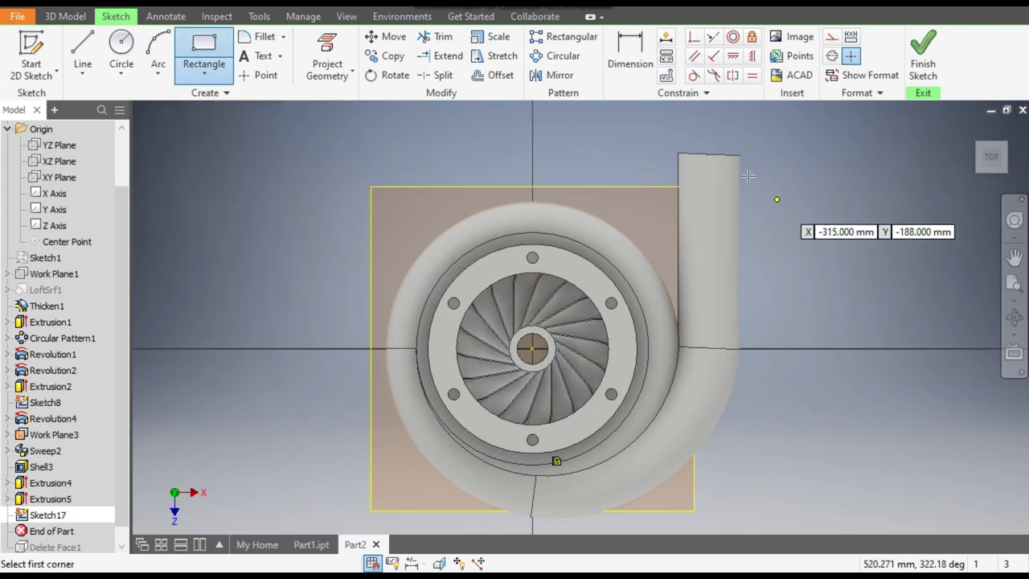
{"action": "left_click", "coordinate": [652, 143]}
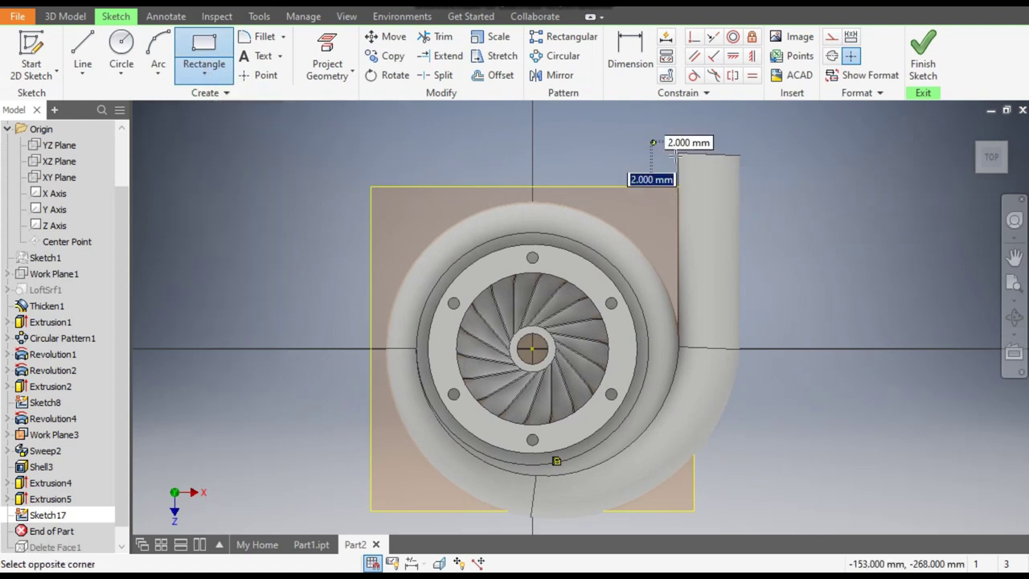
{"action": "left_click", "coordinate": [767, 194]}
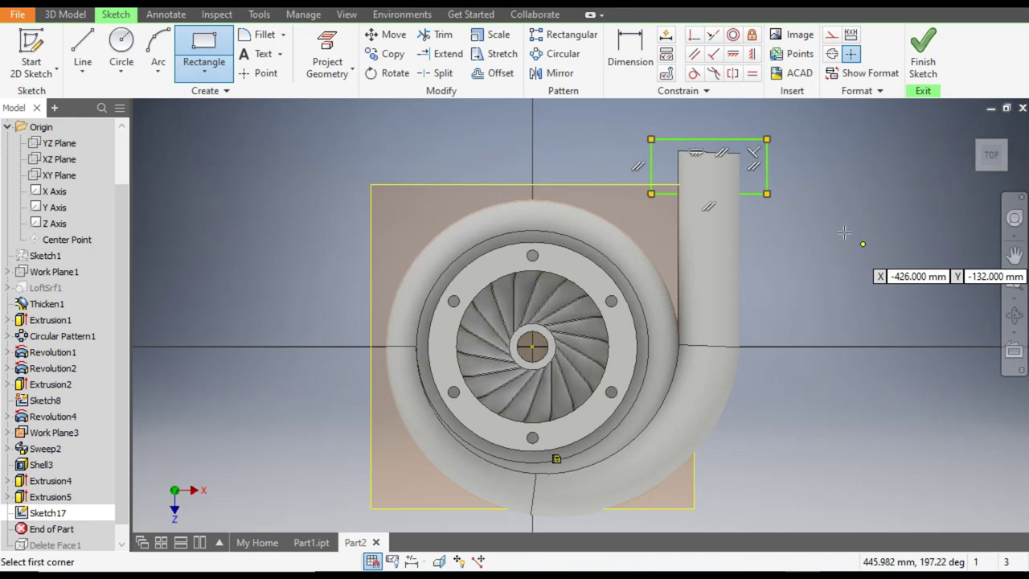
Dimension the rectangle 220 mm from the centre, 100 mm wide and 70 mm tall
{"action": "key", "text": "d"}
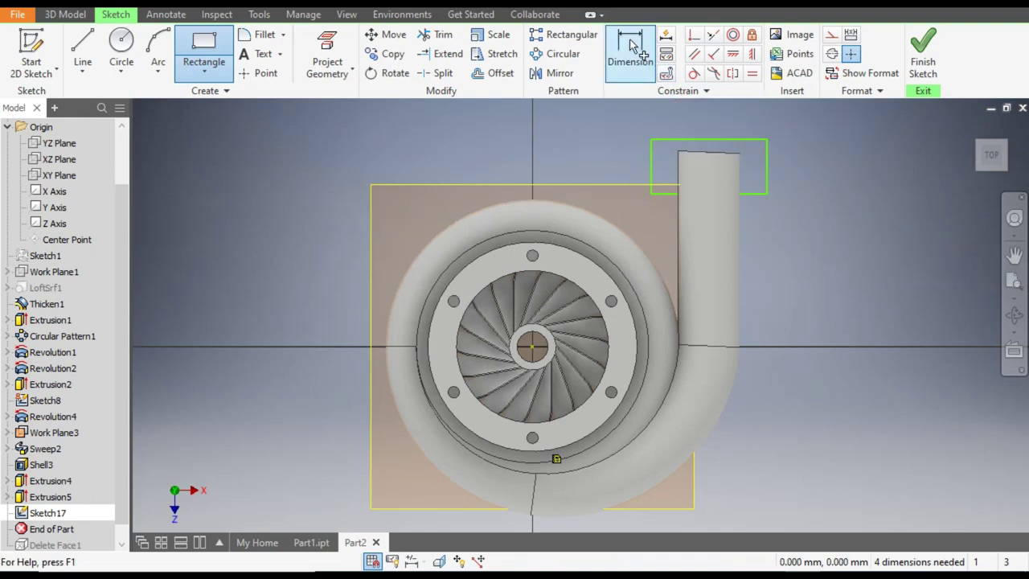
{"action": "left_click", "coordinate": [758, 193]}
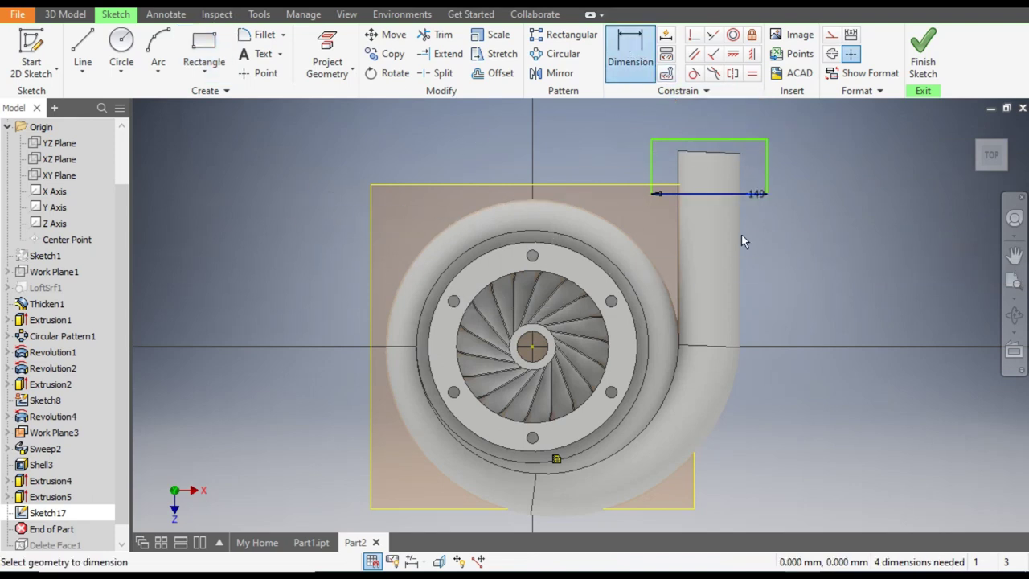
{"action": "left_click", "coordinate": [531, 348]}
{"action": "left_click", "coordinate": [784, 280]}
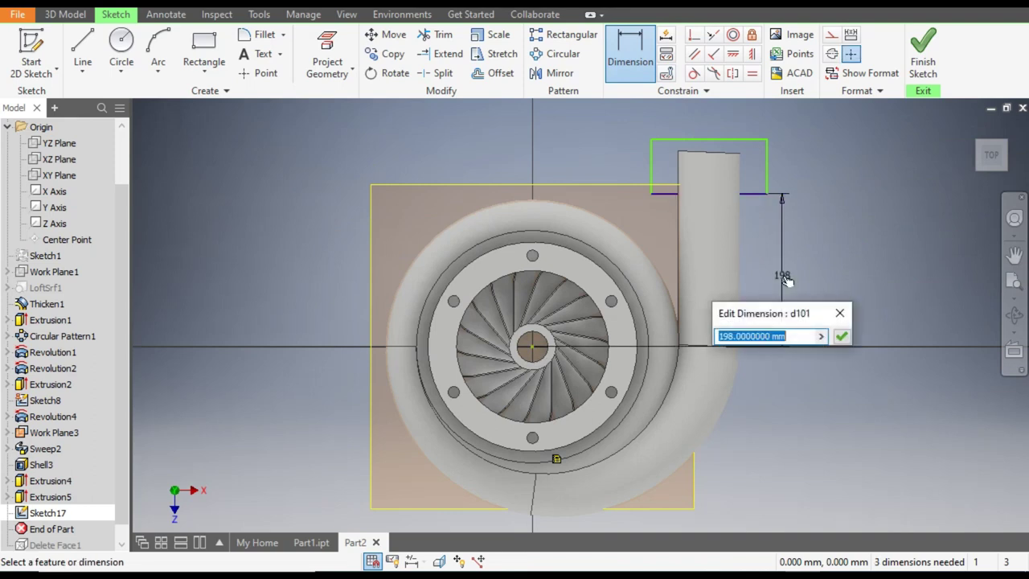
{"action": "type", "text": "220"}
{"action": "key", "text": "Return"}
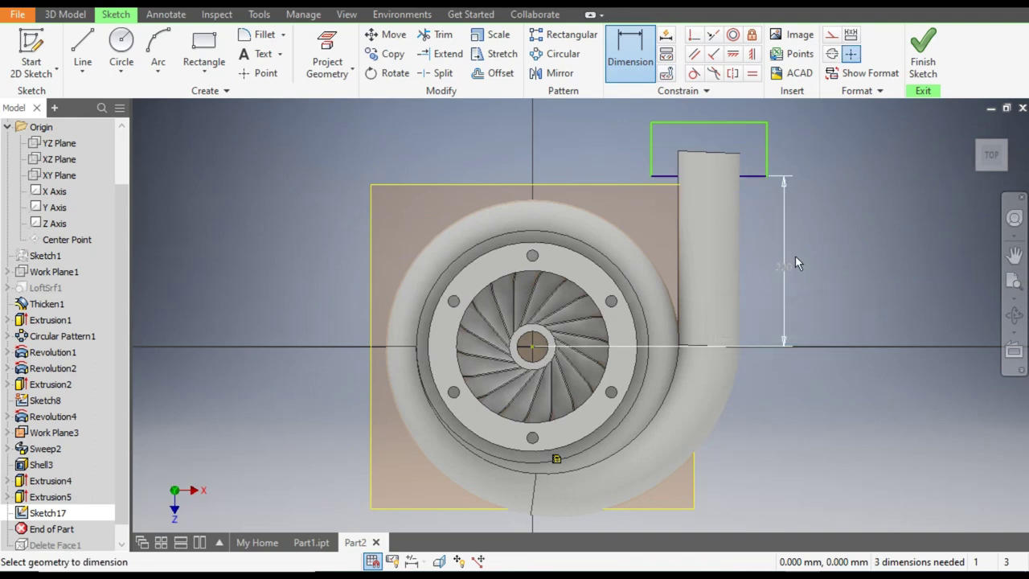
{"action": "left_click", "coordinate": [729, 123]}
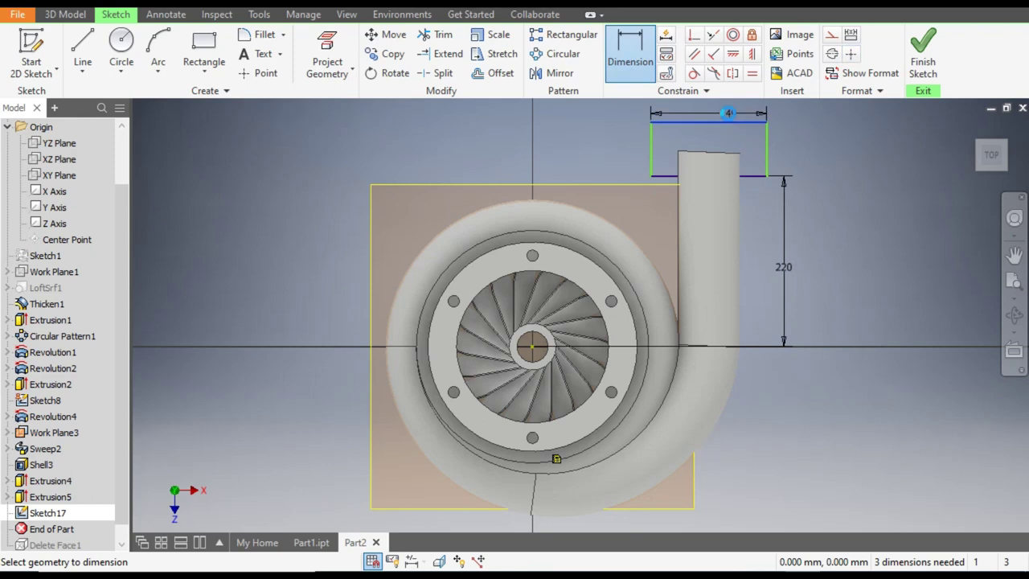
{"action": "left_click", "coordinate": [732, 117]}
{"action": "type", "text": "100"}
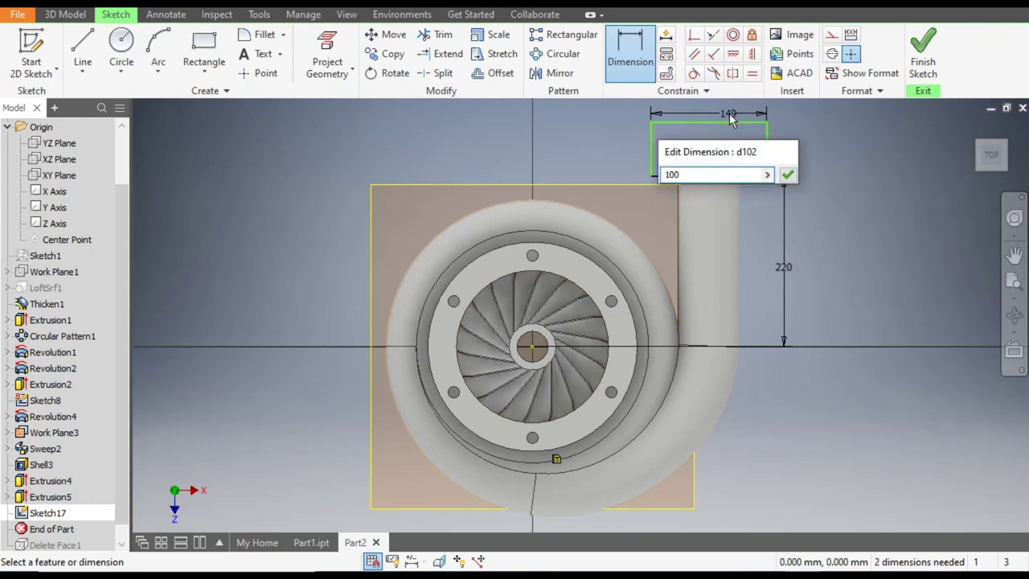
{"action": "key", "text": "Return"}
{"action": "left_click", "coordinate": [768, 149]}
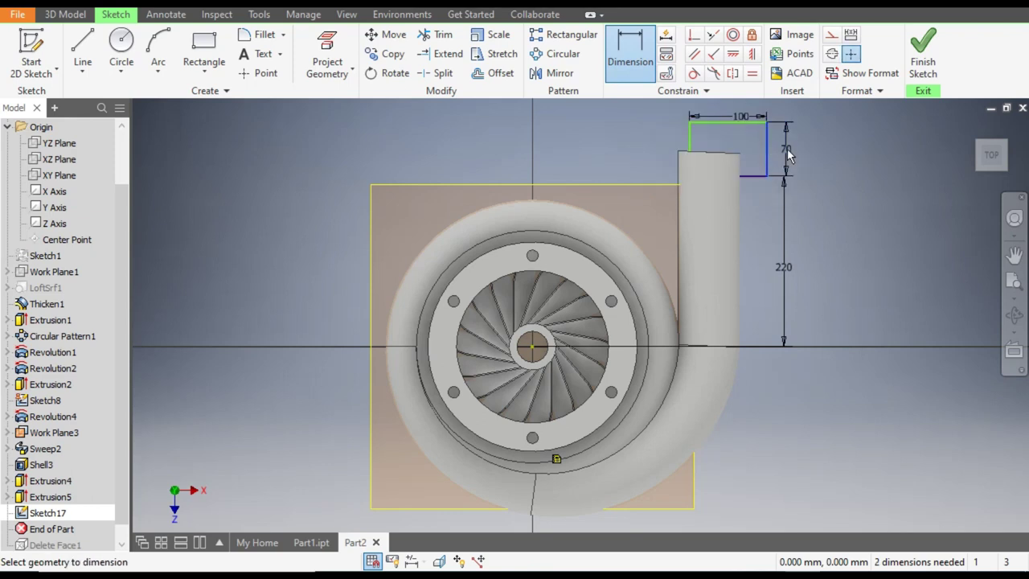
{"action": "left_click", "coordinate": [788, 151]}
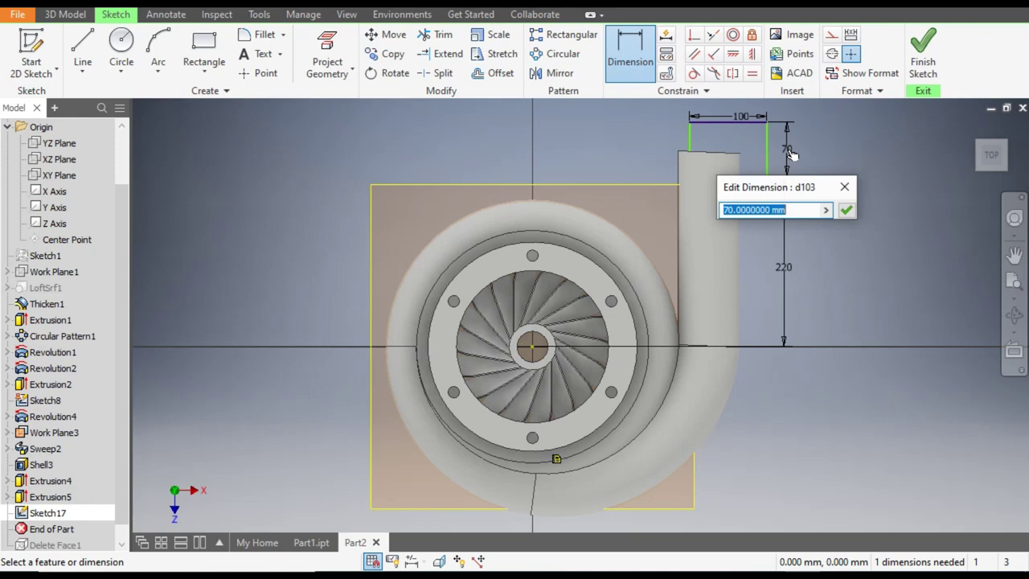
{"action": "left_click", "coordinate": [847, 210]}
Shift the rectangle left over the pipe end, fix it 175 mm from the axis, and finish the sketch
{"action": "middle_click_drag", "start_coordinate": [707, 137], "coordinate": [738, 155]}
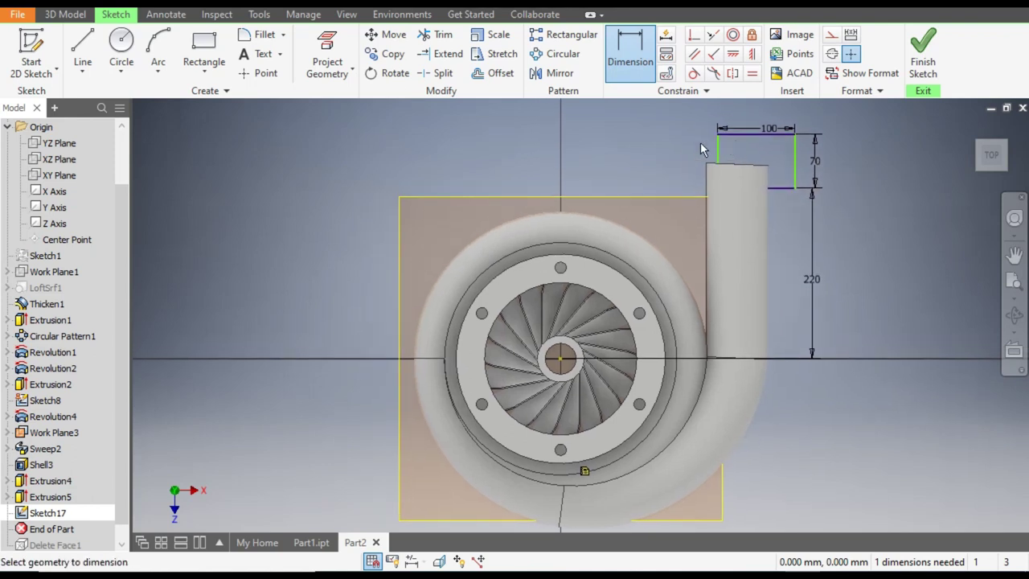
{"action": "key", "text": "Escape"}
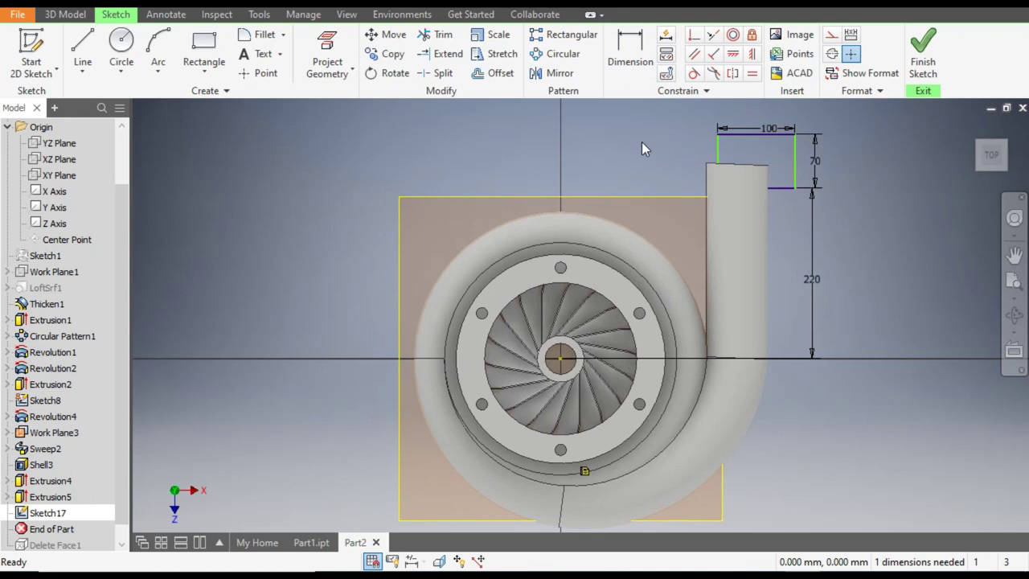
{"action": "left_click_drag", "start_coordinate": [720, 150], "coordinate": [701, 153]}
{"action": "scroll", "coordinate": [713, 158], "scroll_direction": "down", "scroll_amount": 3}
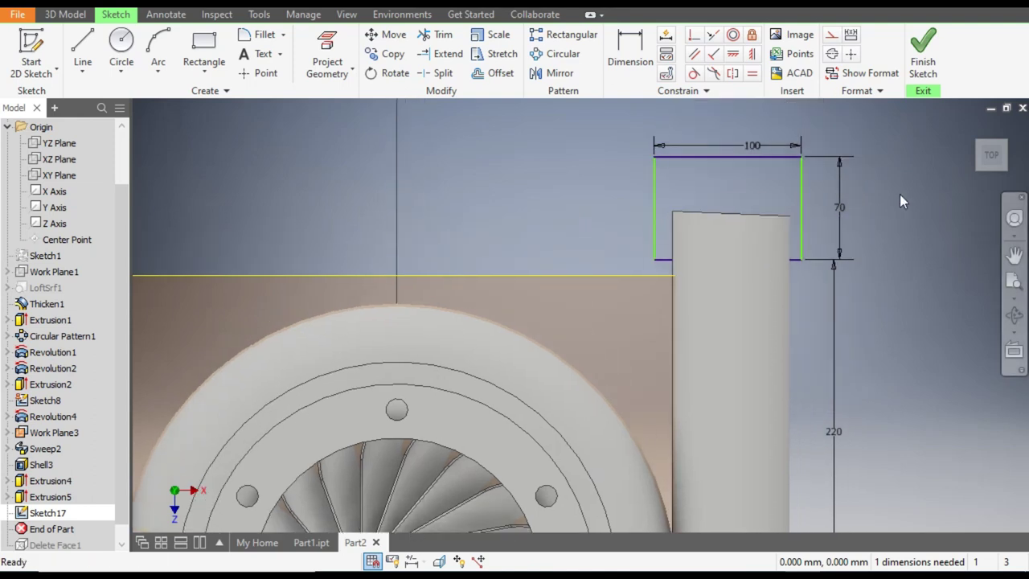
{"action": "left_click", "coordinate": [620, 61]}
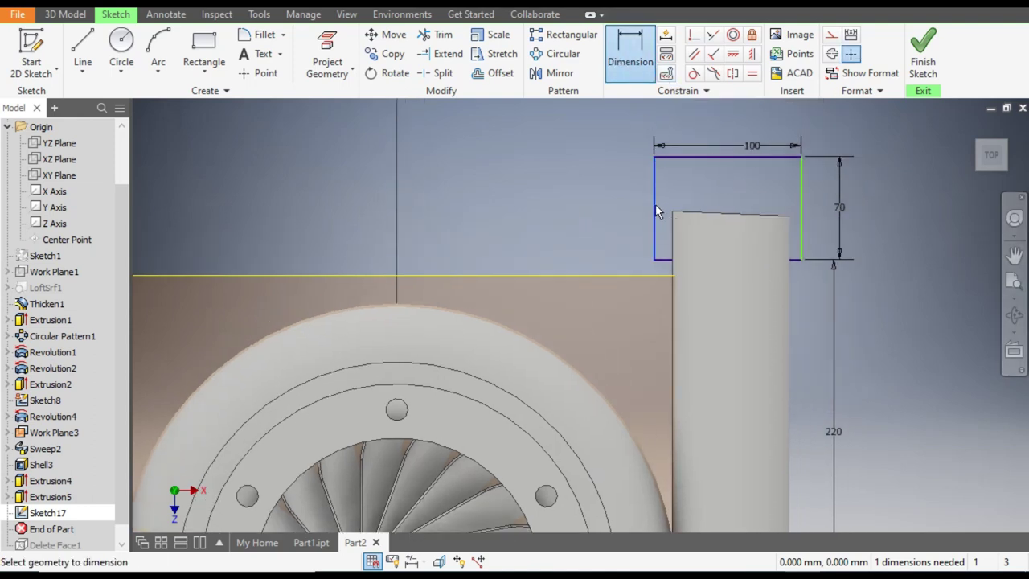
{"action": "left_click", "coordinate": [655, 212]}
{"action": "scroll", "coordinate": [656, 212], "scroll_direction": "up", "scroll_amount": 5}
{"action": "left_click", "coordinate": [562, 233]}
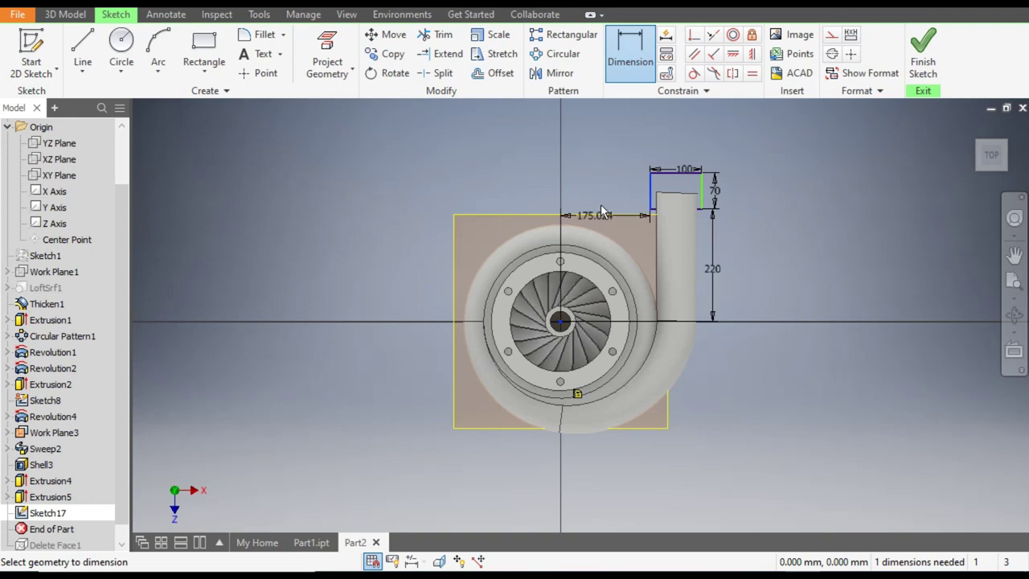
{"action": "left_click", "coordinate": [612, 188]}
{"action": "type", "text": "175"}
{"action": "key", "text": "Return"}
{"action": "scroll", "coordinate": [697, 172], "scroll_direction": "down", "scroll_amount": 3}
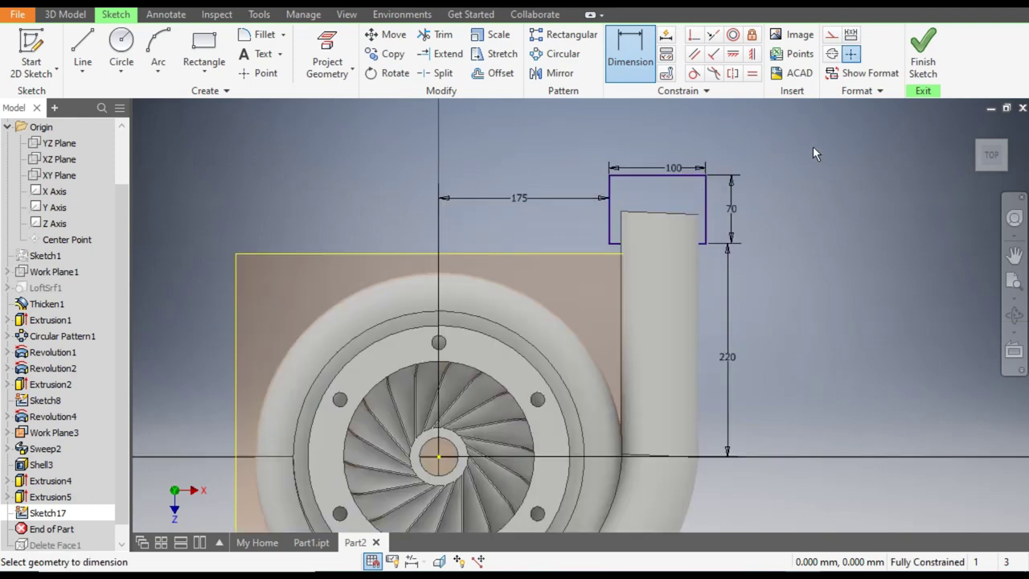
{"action": "left_click", "coordinate": [925, 50]}
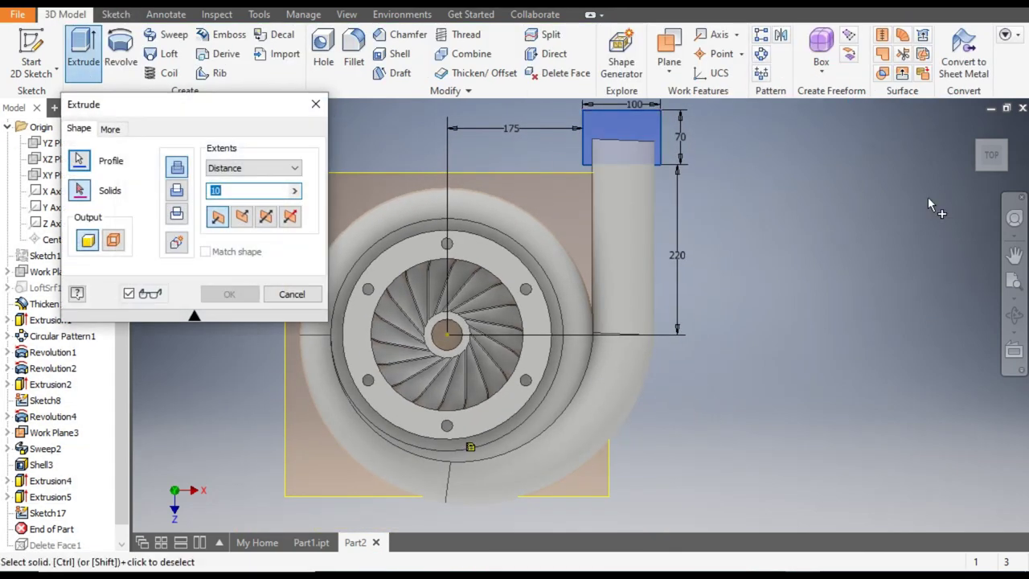
Cut the rectangle symmetrically through the housing, about 358.25 mm, to flatten the outlet pipe end
{"action": "left_click", "coordinate": [980, 152]}
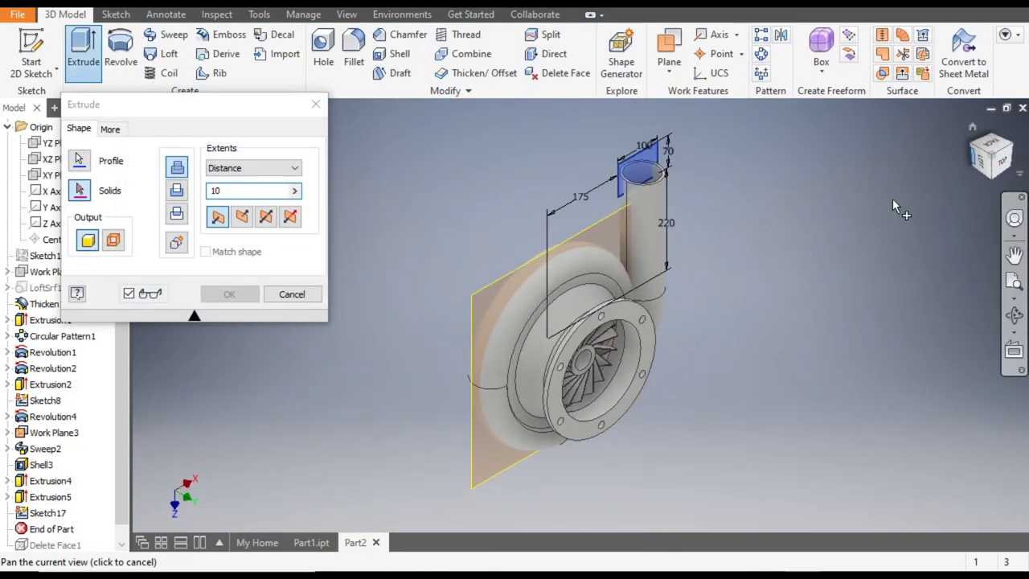
{"action": "scroll", "coordinate": [740, 171], "scroll_direction": "up", "scroll_amount": 5}
{"action": "middle_click_drag", "start_coordinate": [740, 171], "coordinate": [749, 198]}
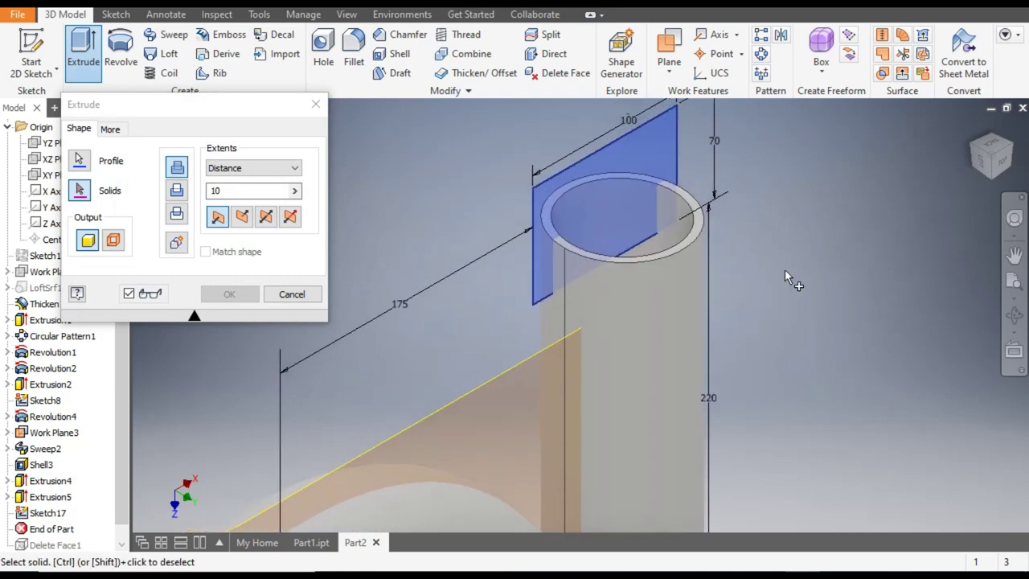
{"action": "left_click", "coordinate": [178, 193]}
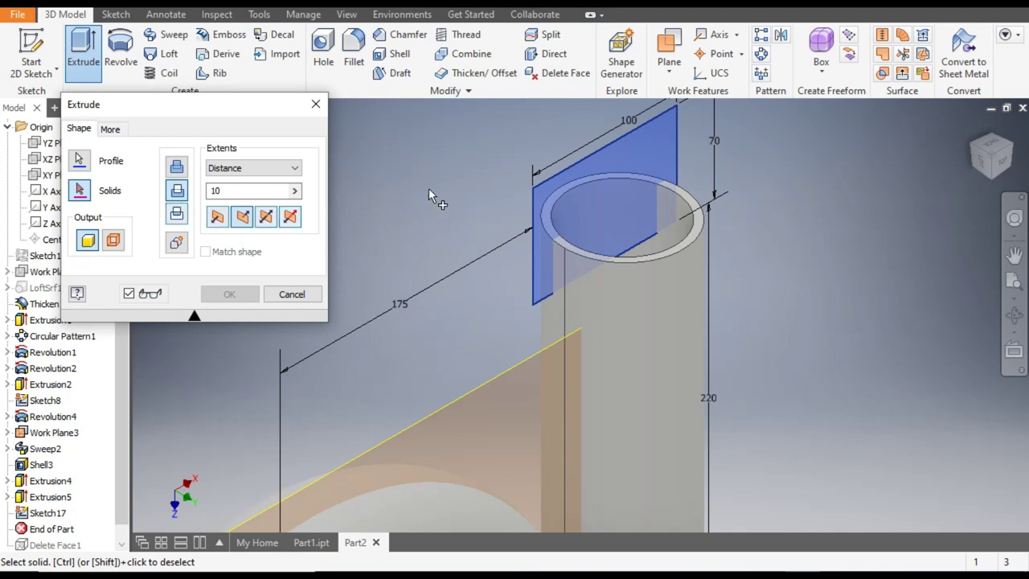
{"action": "scroll", "coordinate": [404, 189], "scroll_direction": "down", "scroll_amount": 3}
{"action": "left_click", "coordinate": [547, 259]}
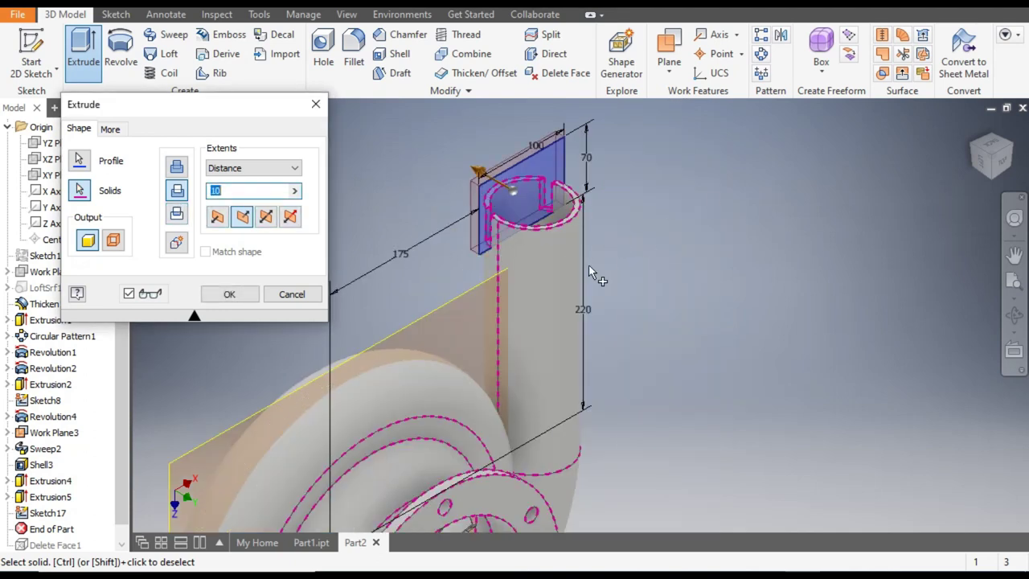
{"action": "left_click", "coordinate": [266, 217]}
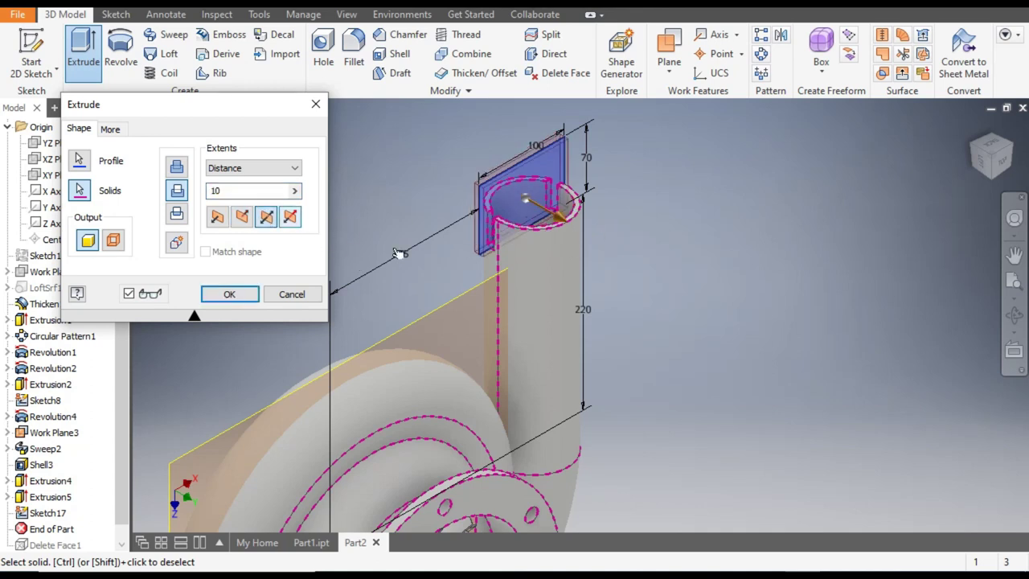
{"action": "left_click_drag", "start_coordinate": [563, 226], "coordinate": [723, 278]}
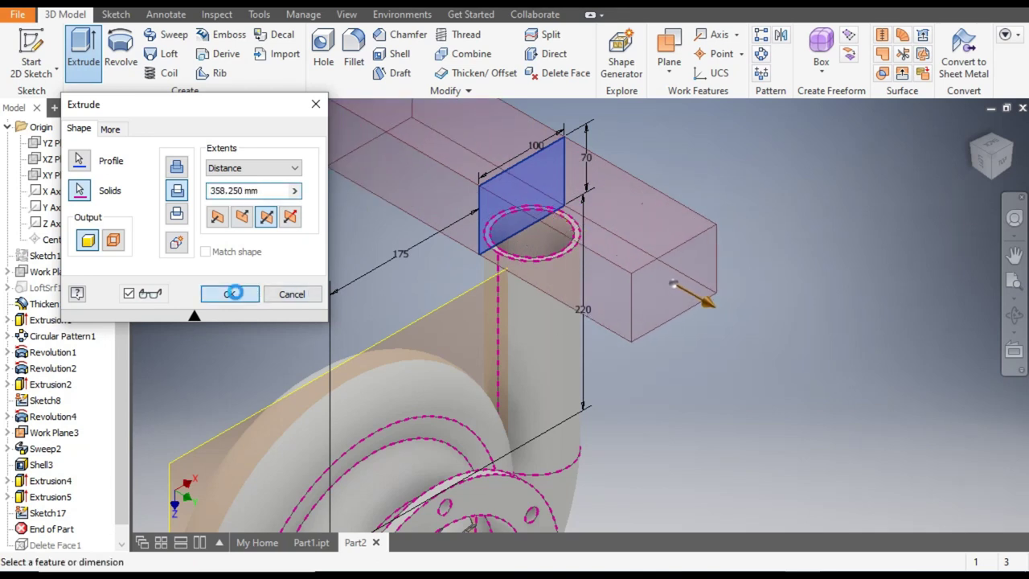
{"action": "left_click", "coordinate": [230, 294]}
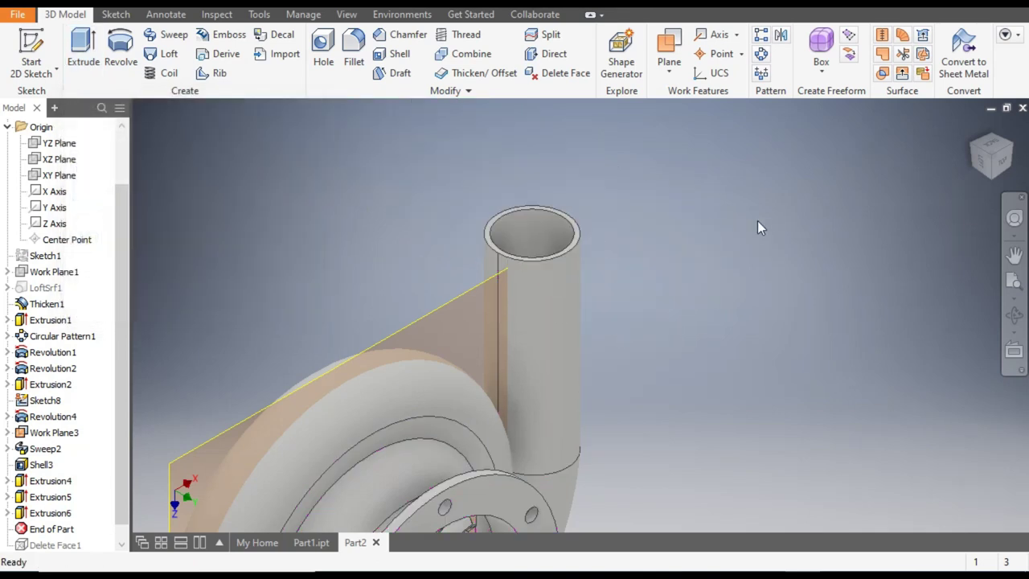
Return to the home view, zoom in, and select the outlet pipe's flat end face
{"action": "left_click", "coordinate": [997, 164]}
{"action": "scroll", "coordinate": [720, 193], "scroll_direction": "down", "scroll_amount": 5}
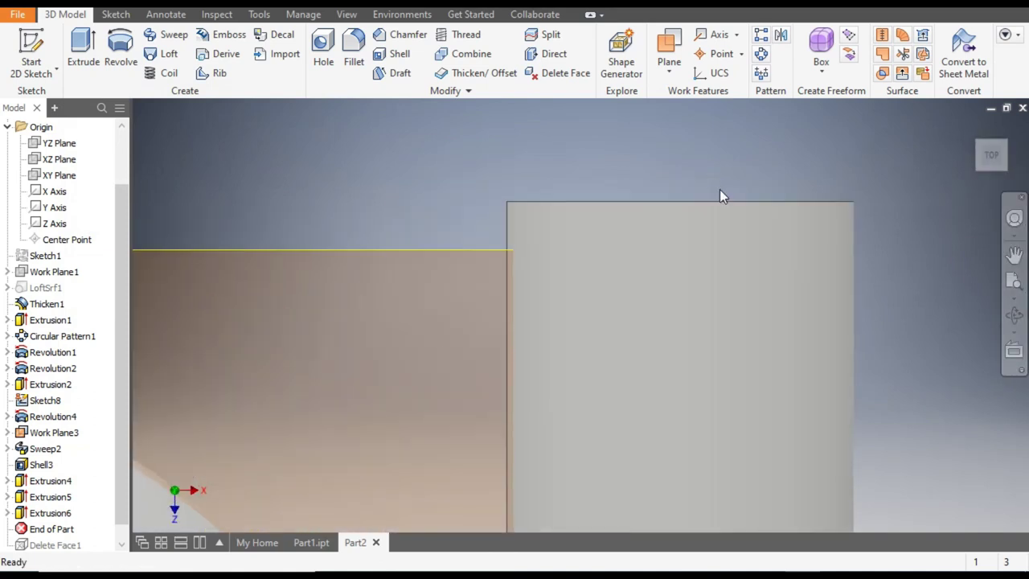
{"action": "scroll", "coordinate": [563, 191], "scroll_direction": "up", "scroll_amount": 4}
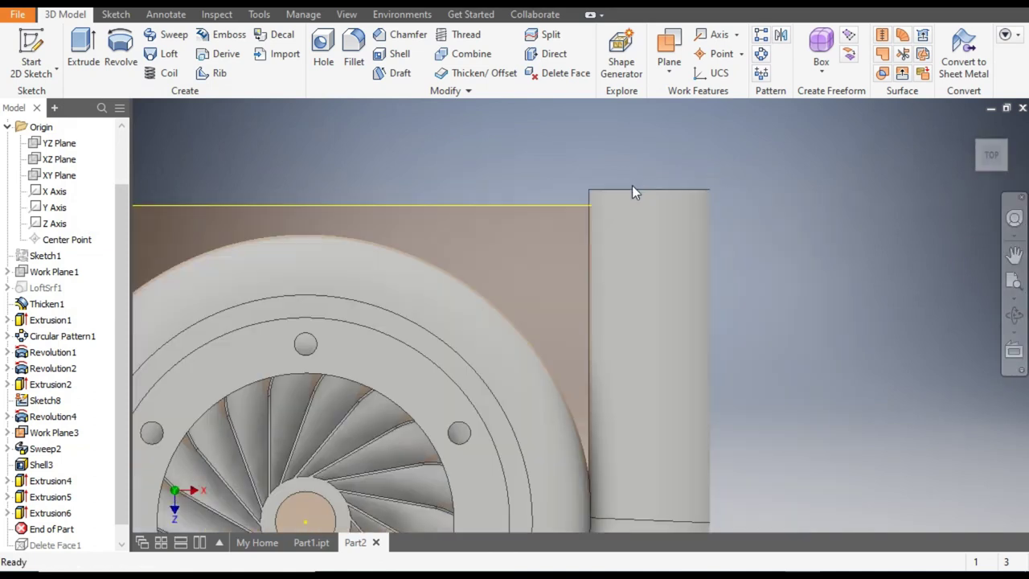
{"action": "mouse_move", "coordinate": [986, 143]}
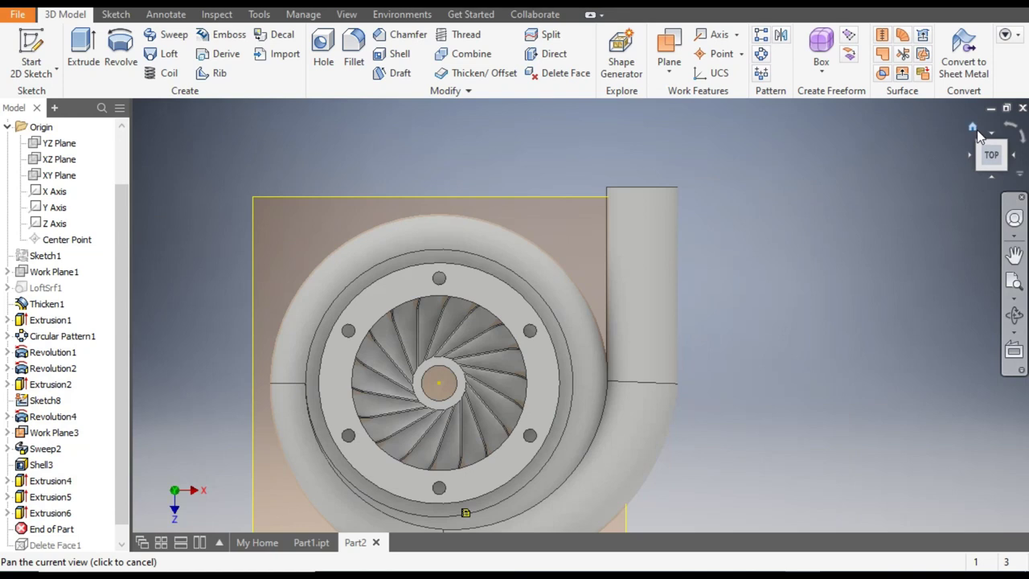
{"action": "left_click", "coordinate": [972, 126]}
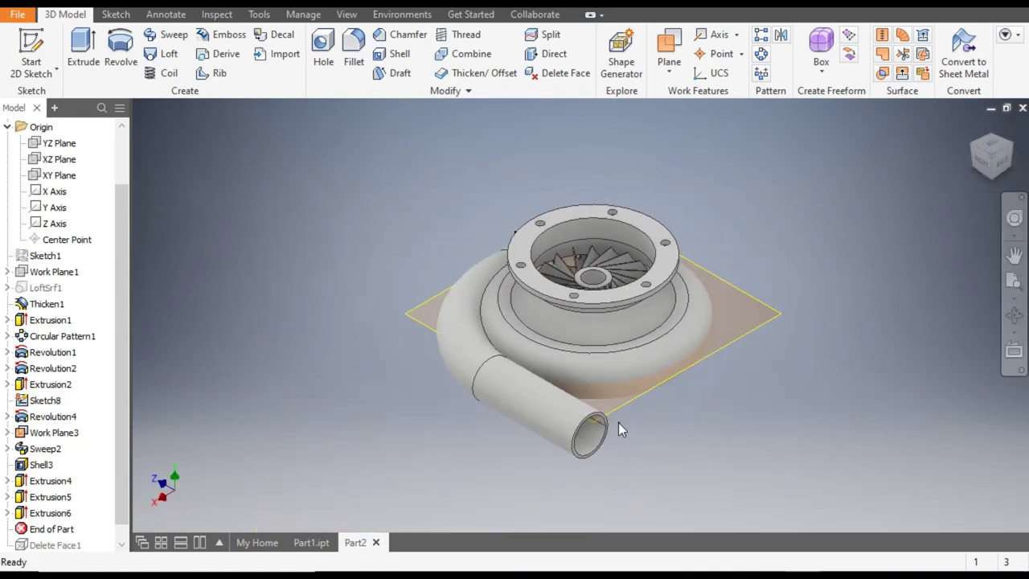
{"action": "scroll", "coordinate": [619, 423], "scroll_direction": "down", "scroll_amount": 5}
{"action": "scroll", "coordinate": [539, 394], "scroll_direction": "down", "scroll_amount": 2}
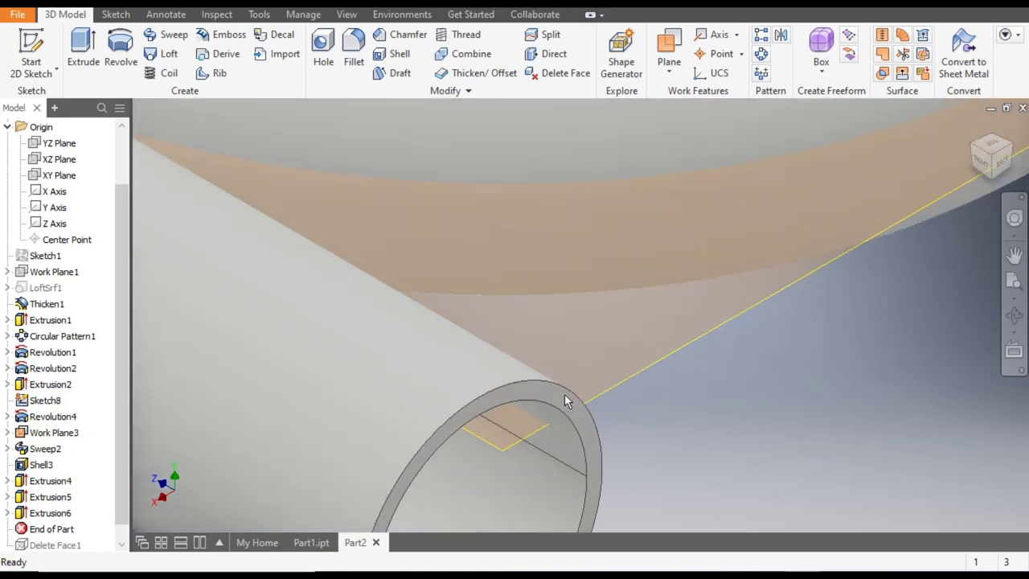
{"action": "left_click", "coordinate": [561, 398]}
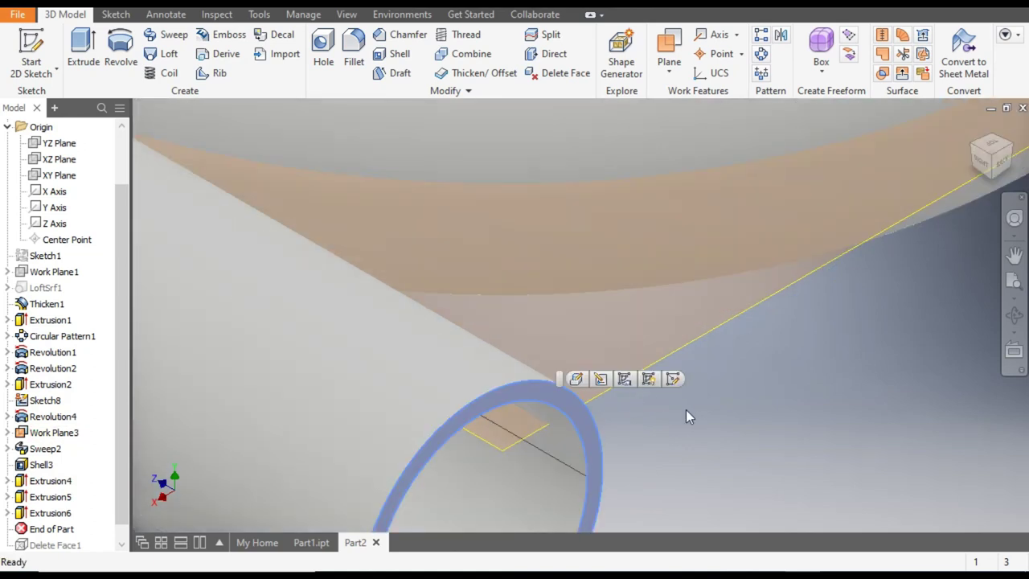
{"action": "scroll", "coordinate": [686, 417], "scroll_direction": "up", "scroll_amount": 5}
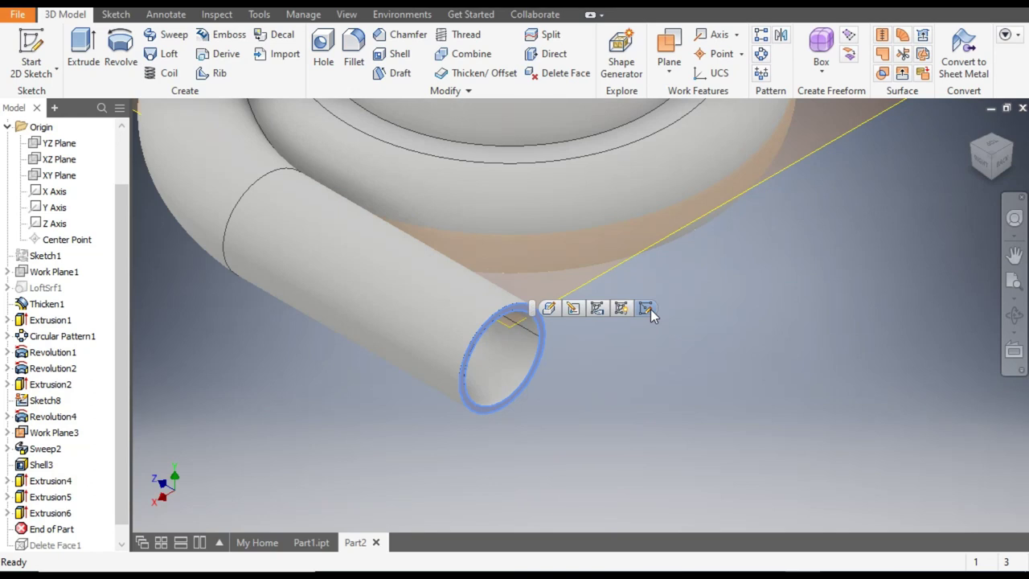
Sketch on the pipe end face two circles of 140 and 115 diameter, both centred on the pipe axis
{"action": "left_click", "coordinate": [648, 309]}
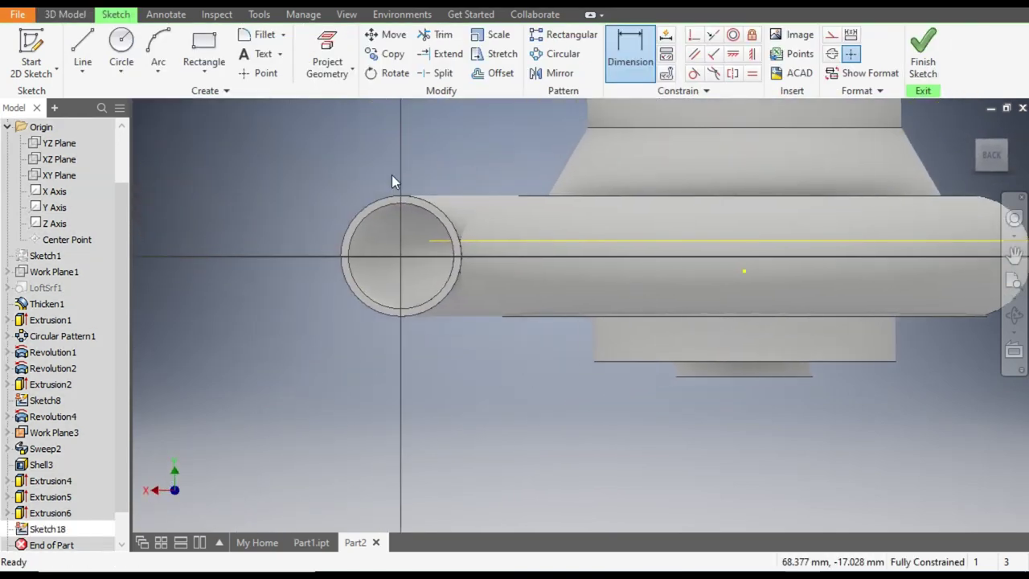
{"action": "left_click", "coordinate": [121, 44]}
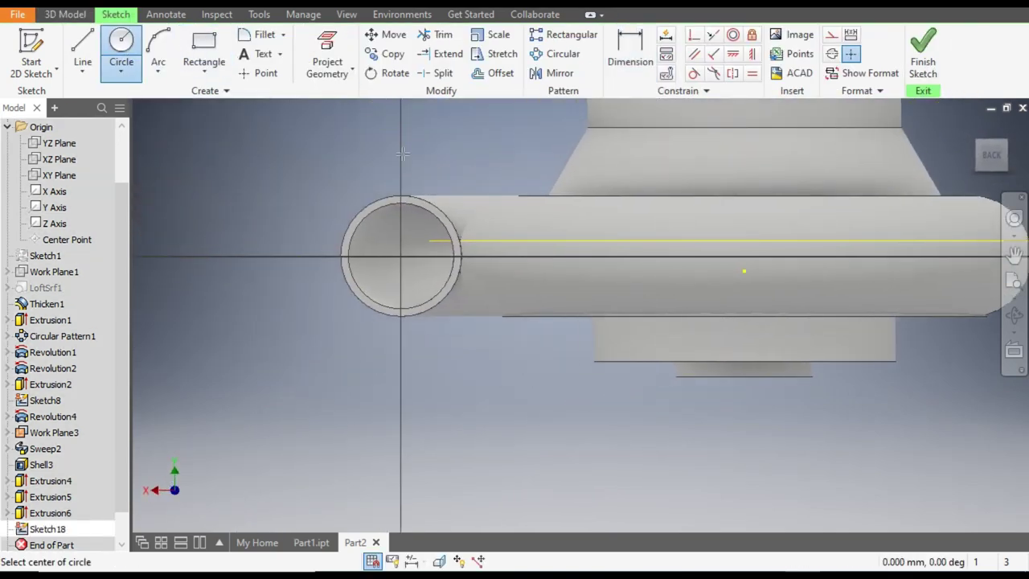
{"action": "left_click", "coordinate": [401, 256]}
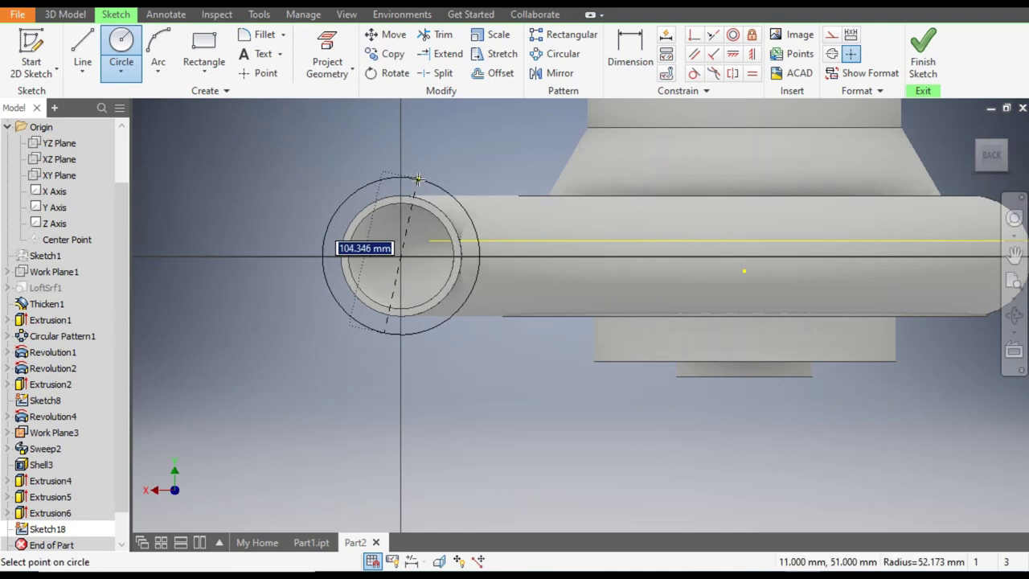
{"action": "type", "text": "14"}
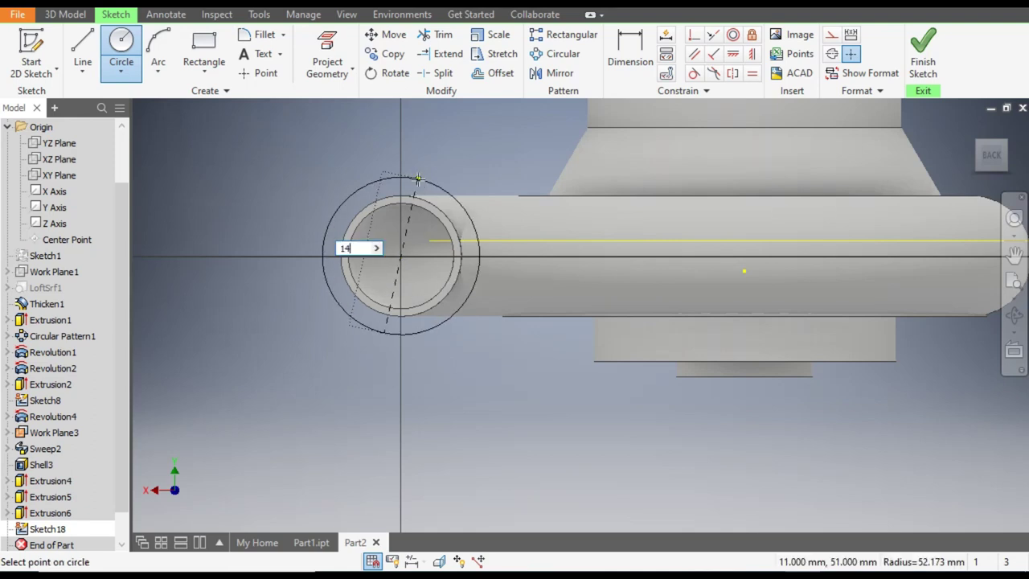
{"action": "key", "text": "Return"}
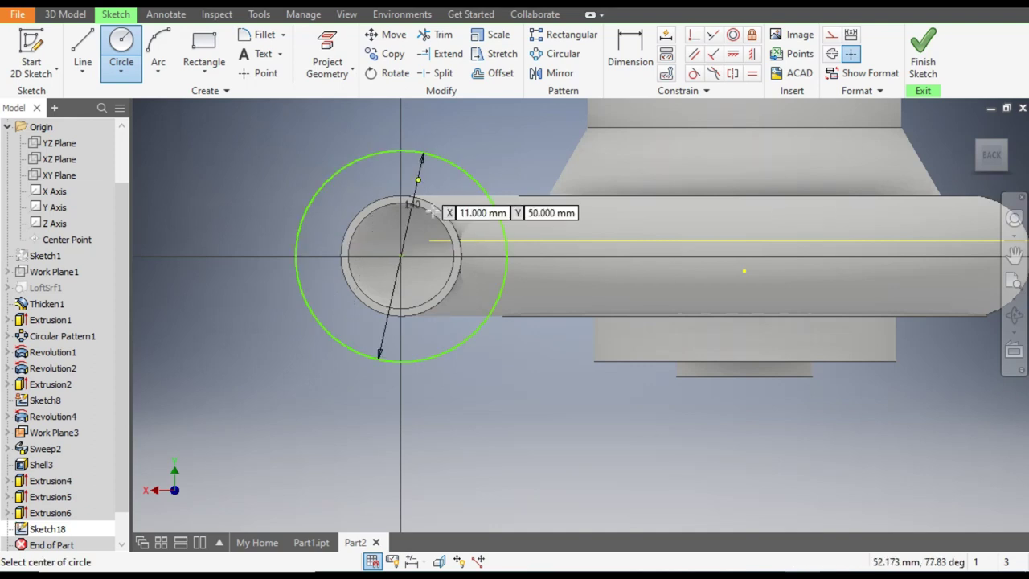
{"action": "left_click", "coordinate": [401, 256]}
{"action": "type", "text": "115"}
{"action": "key", "text": "Return"}
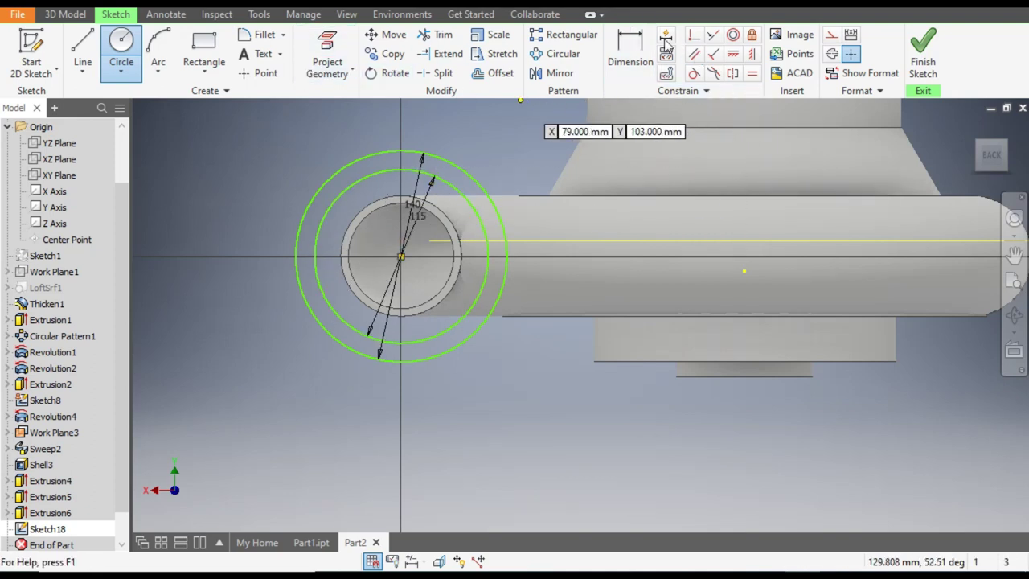
Keep the 115 diameter and add a 227.544 horizontal distance from the circle centre to a sketch point
{"action": "left_click", "coordinate": [631, 50]}
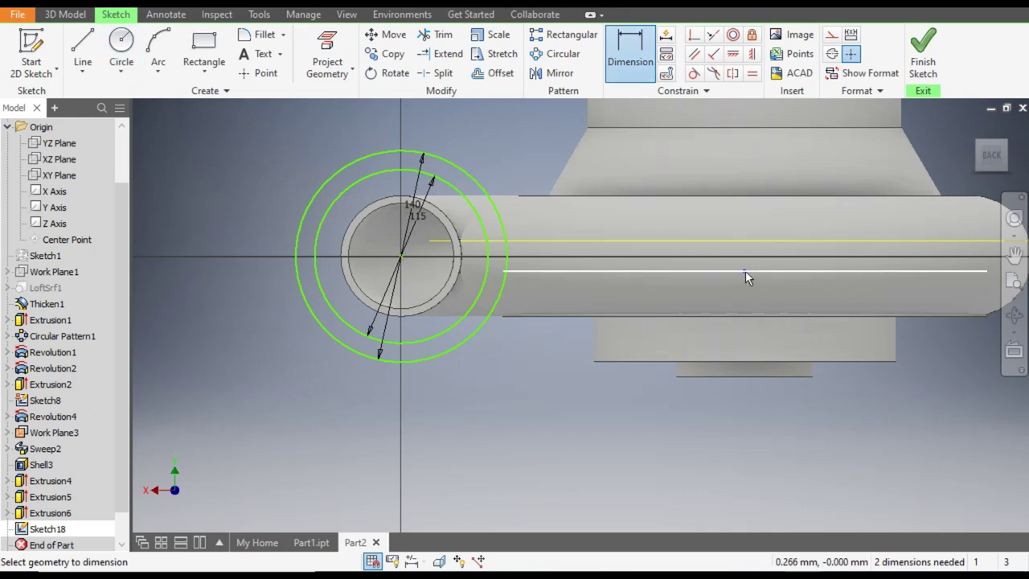
{"action": "double_click", "coordinate": [405, 254]}
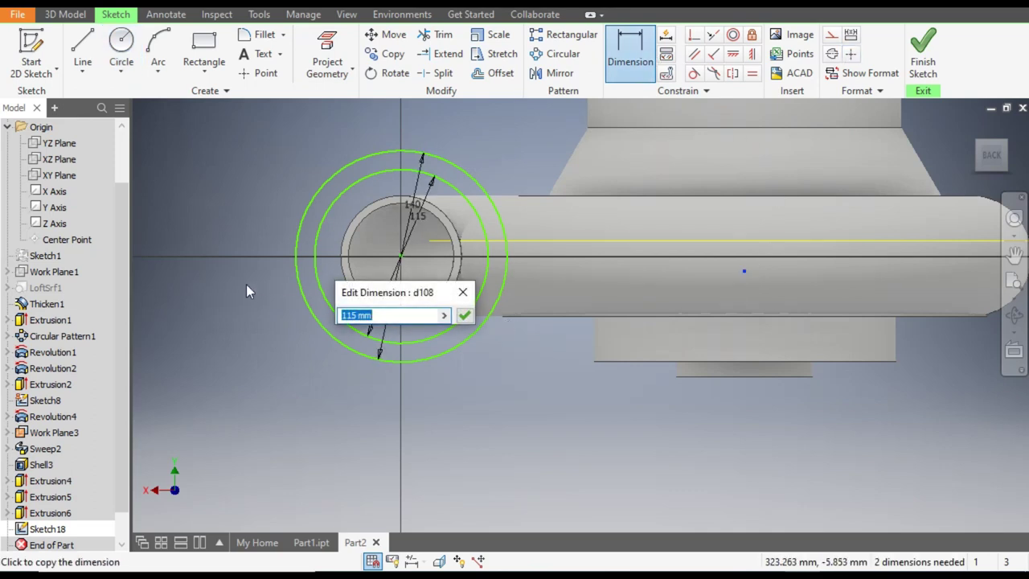
{"action": "left_click", "coordinate": [464, 316]}
{"action": "left_click", "coordinate": [410, 341]}
{"action": "left_click", "coordinate": [744, 271]}
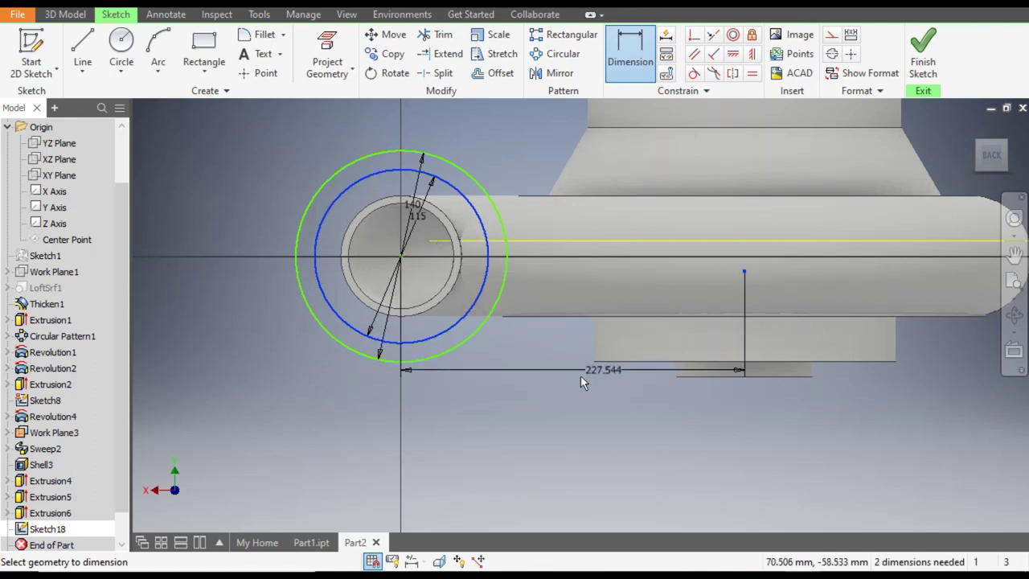
{"action": "left_click", "coordinate": [564, 414]}
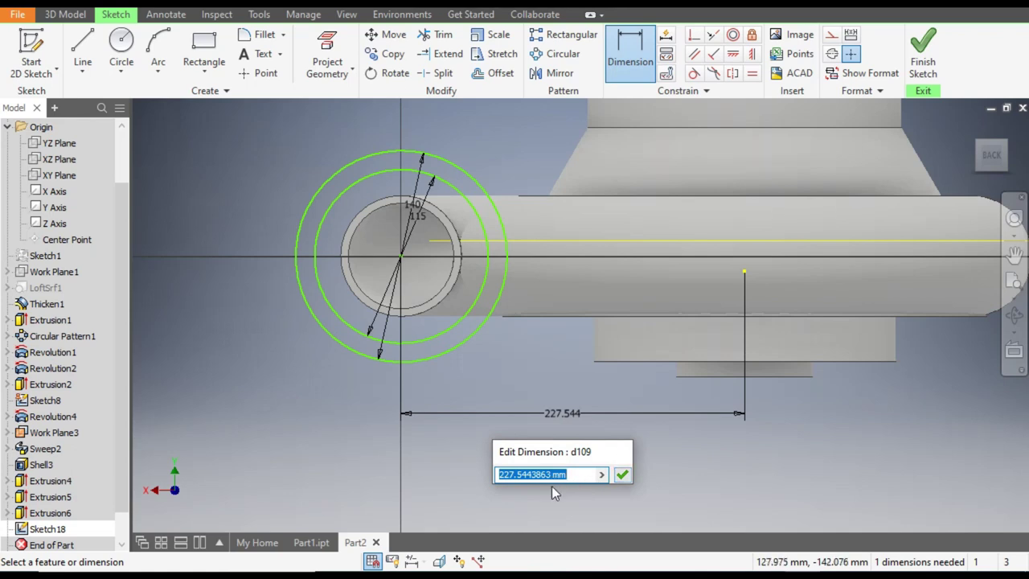
{"action": "key", "text": "Return"}
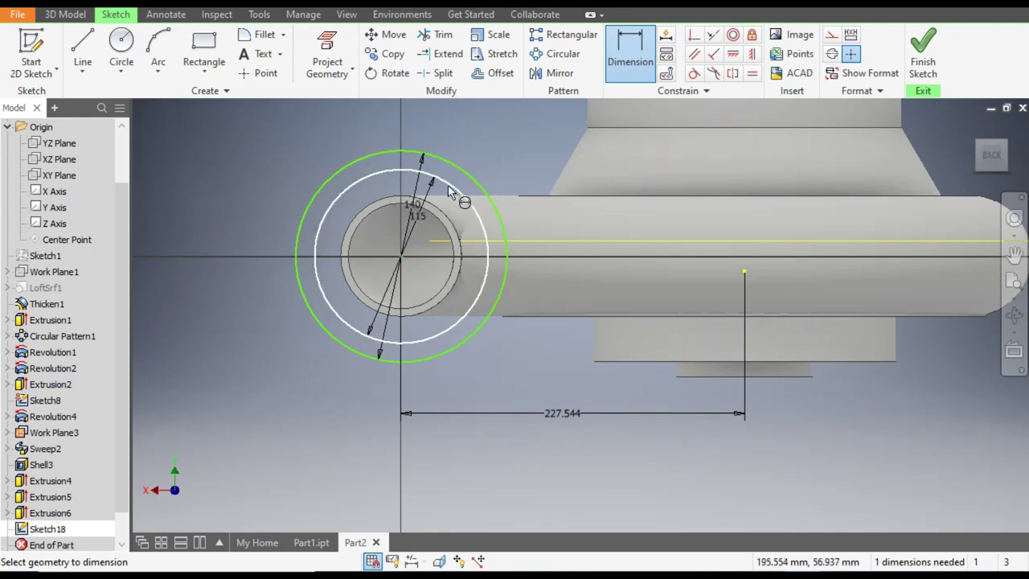
Add a 10 mm vertical offset to fully constrain the circles, then select the 115 circle
{"action": "left_click", "coordinate": [471, 206]}
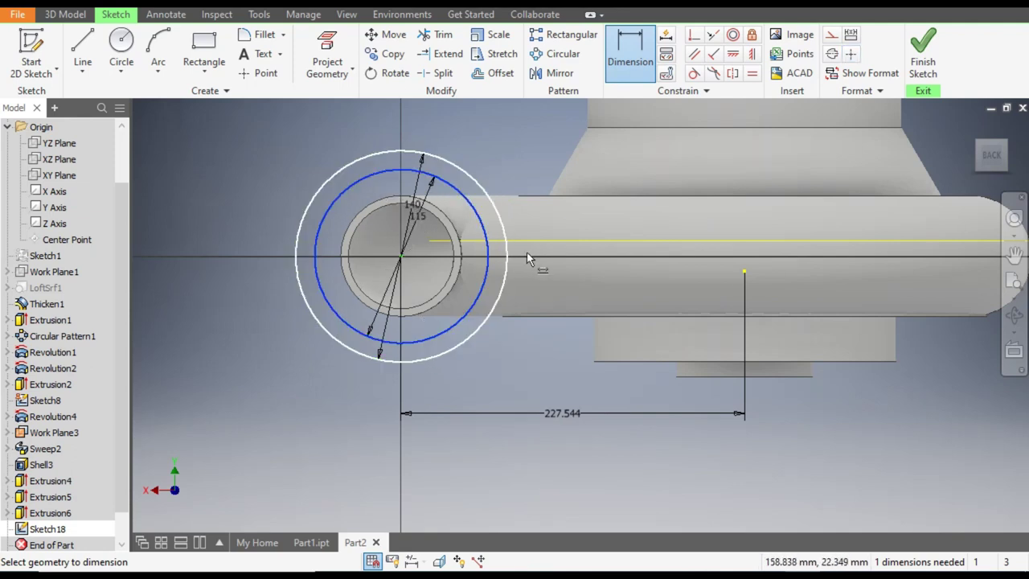
{"action": "left_click", "coordinate": [745, 272]}
{"action": "left_click", "coordinate": [219, 269]}
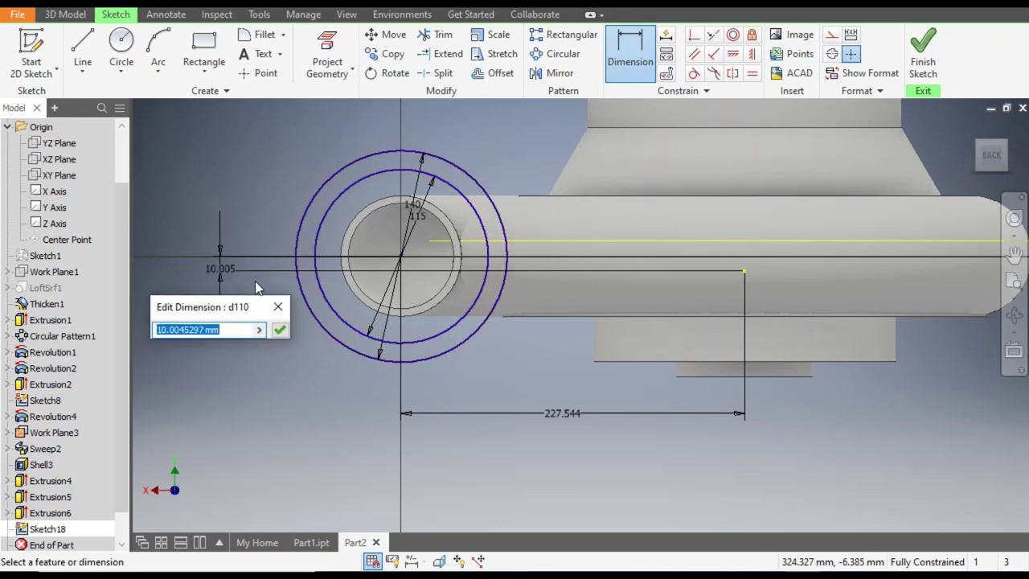
{"action": "type", "text": "10"}
{"action": "key", "text": "Return"}
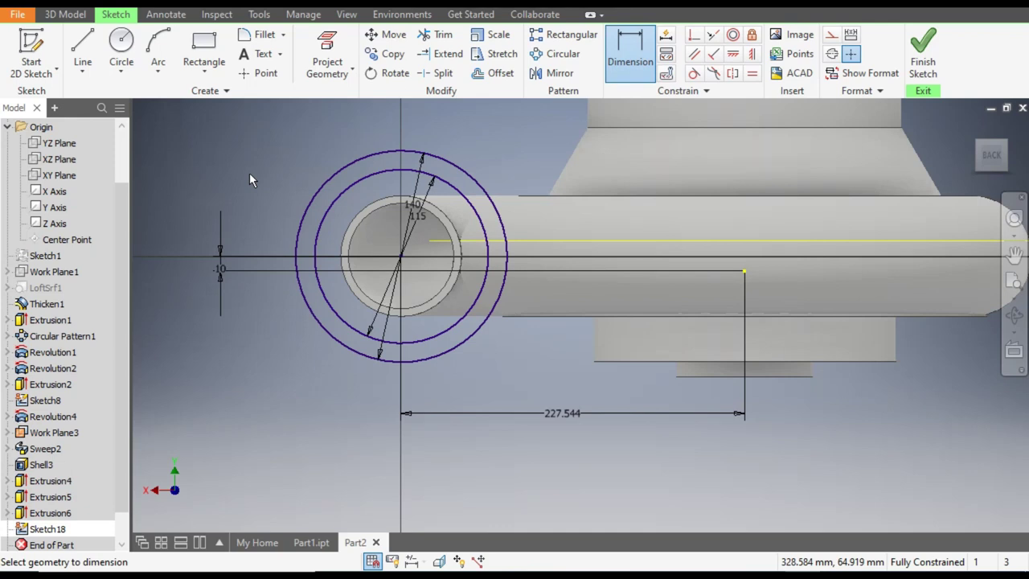
{"action": "key", "text": "Escape"}
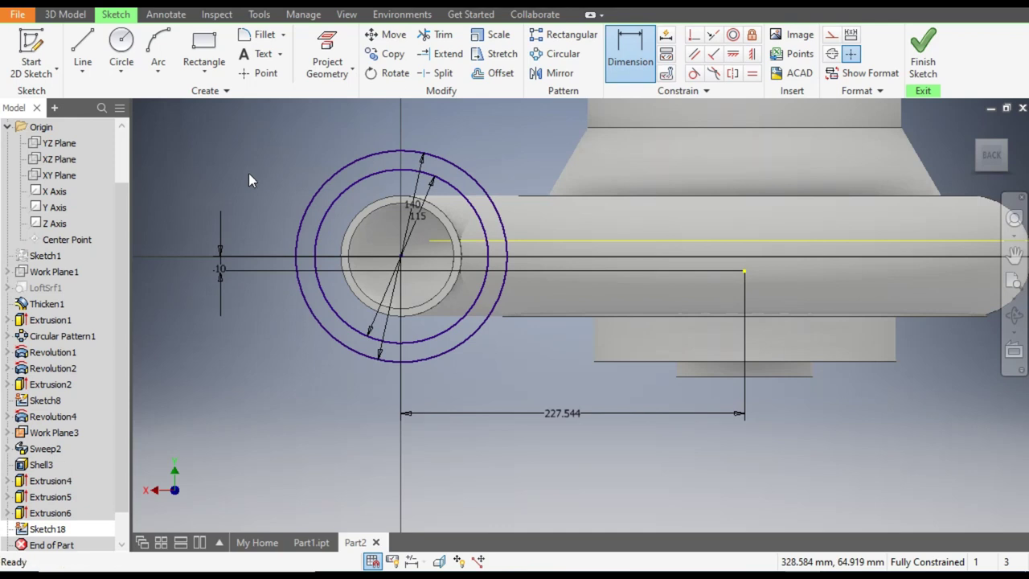
{"action": "left_click", "coordinate": [358, 185]}
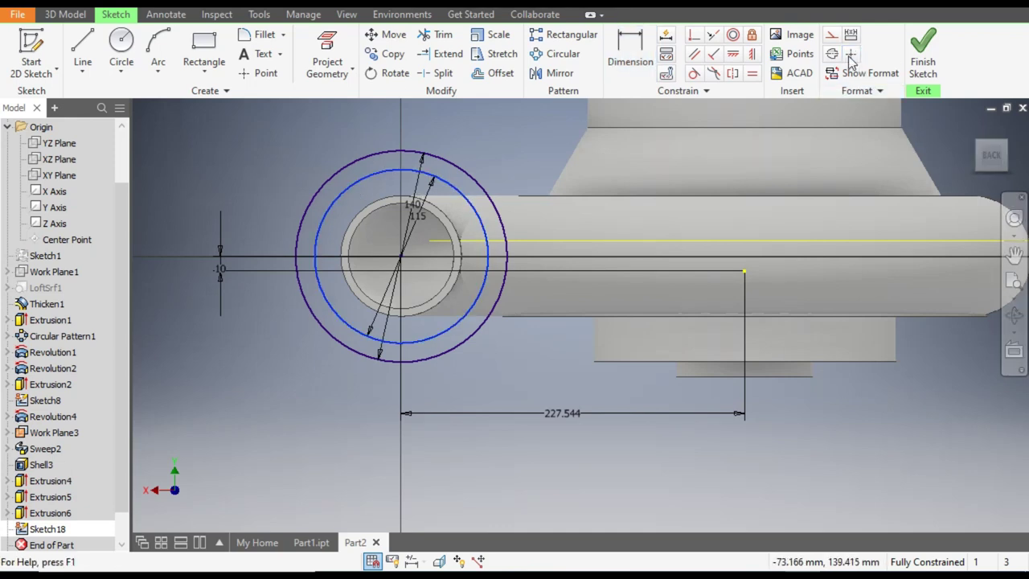
Make the 115 circle construction and add a 12.5 mm hole at its top, vertically aligned with the origin
{"action": "left_click", "coordinate": [832, 35]}
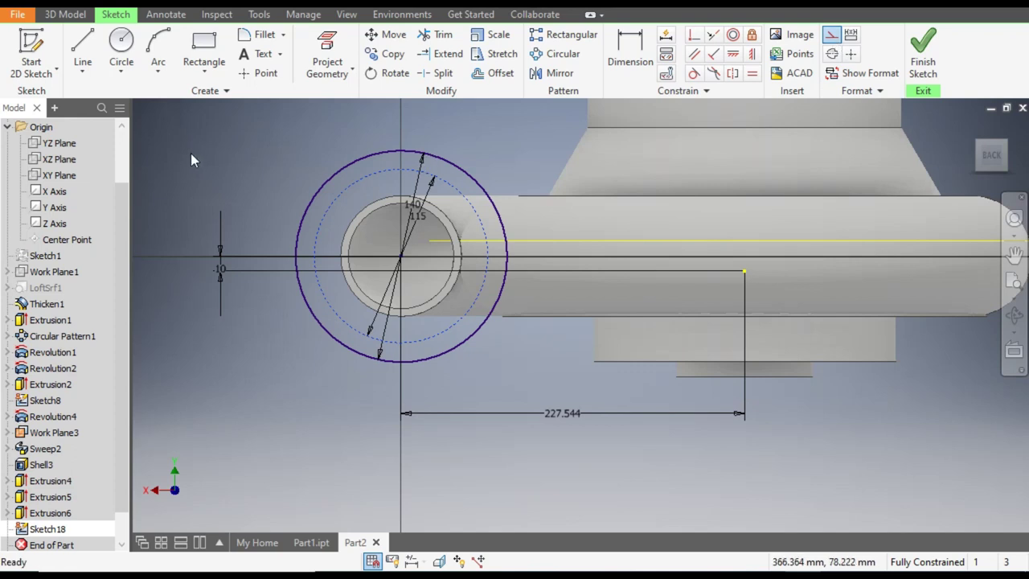
{"action": "left_click", "coordinate": [121, 49]}
{"action": "left_click", "coordinate": [400, 168]}
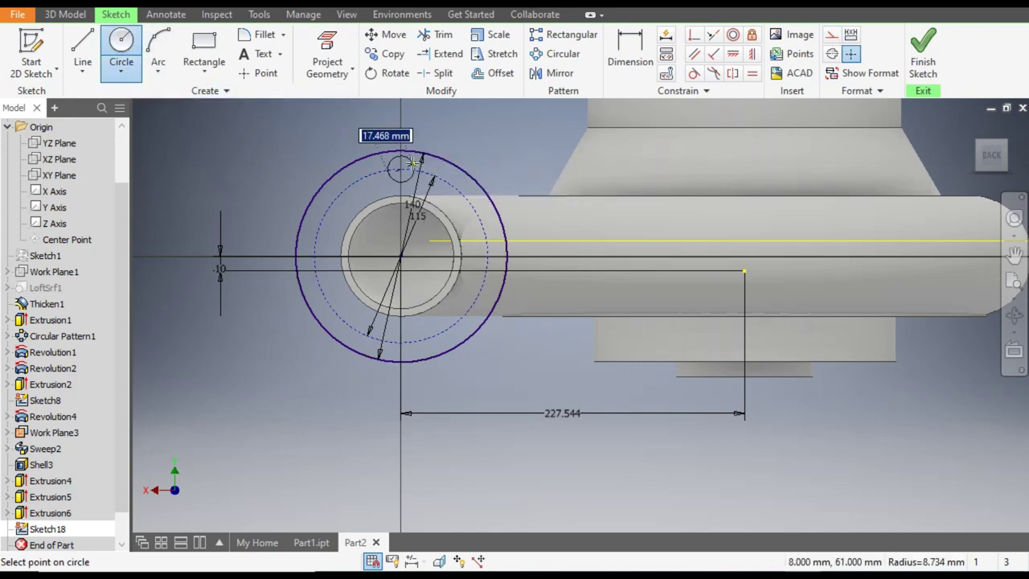
{"action": "type", "text": "12"}
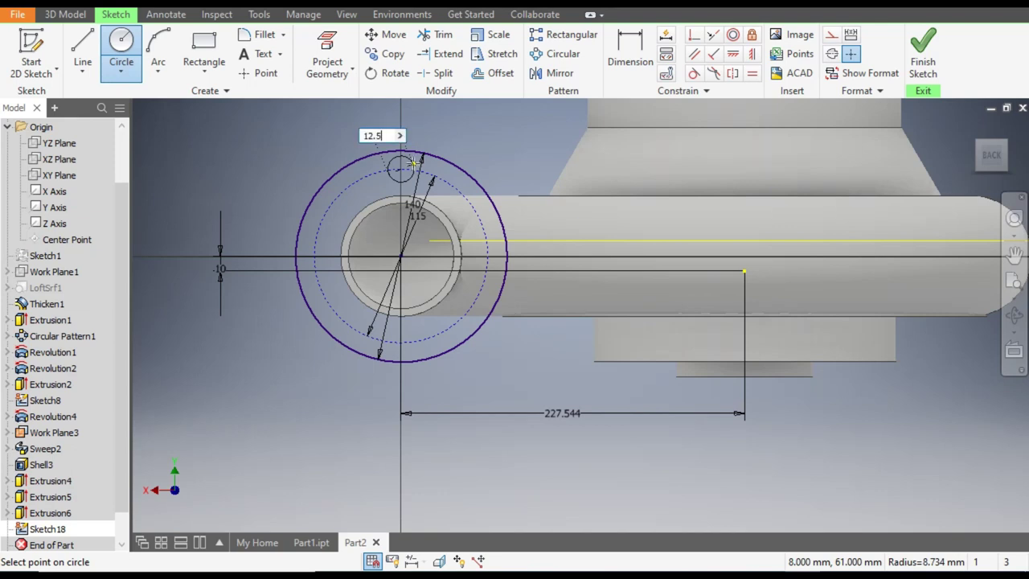
{"action": "type", "text": ".5"}
{"action": "key", "text": "Return"}
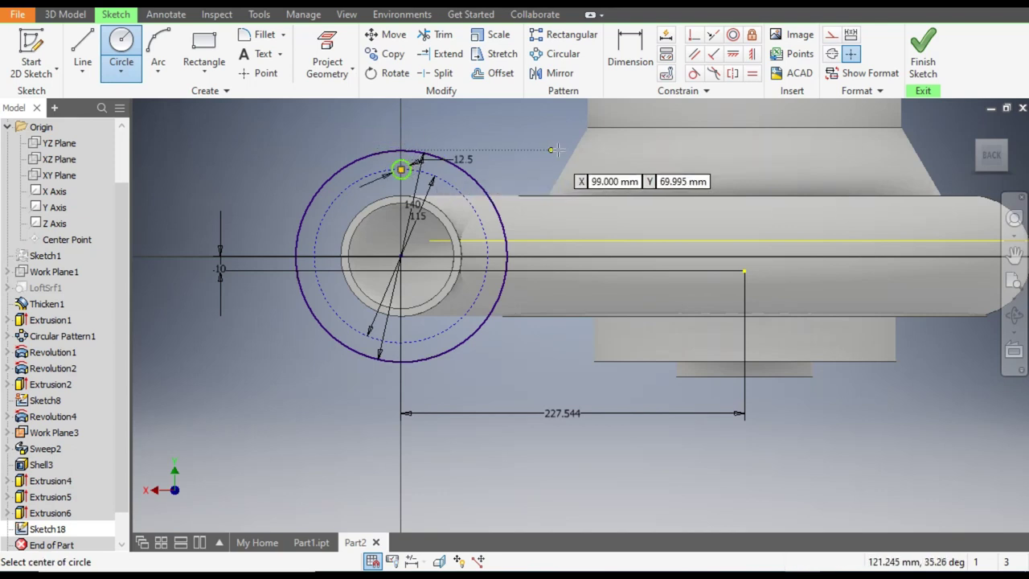
{"action": "left_click", "coordinate": [753, 54]}
{"action": "left_click", "coordinate": [401, 169]}
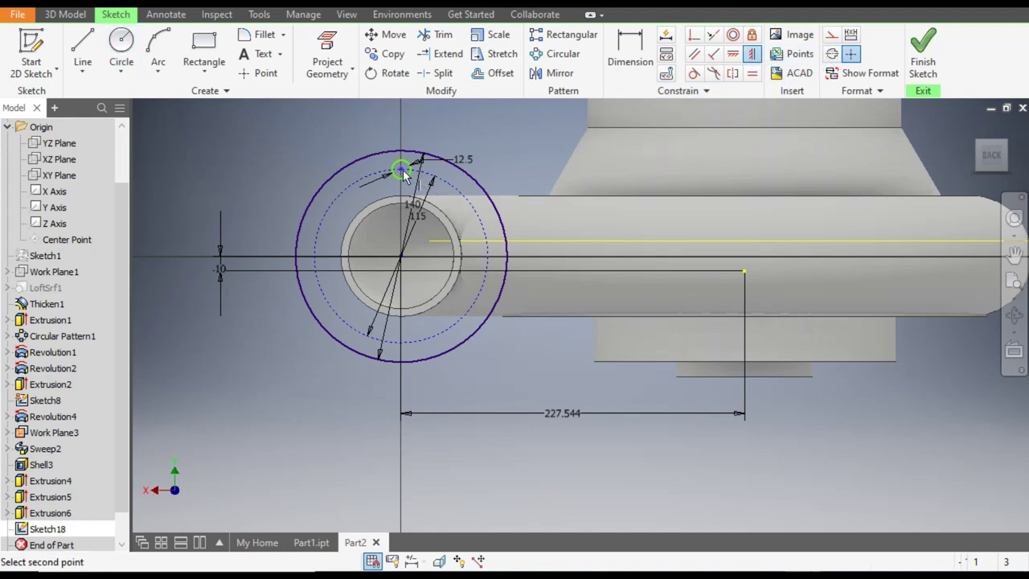
{"action": "left_click", "coordinate": [400, 255]}
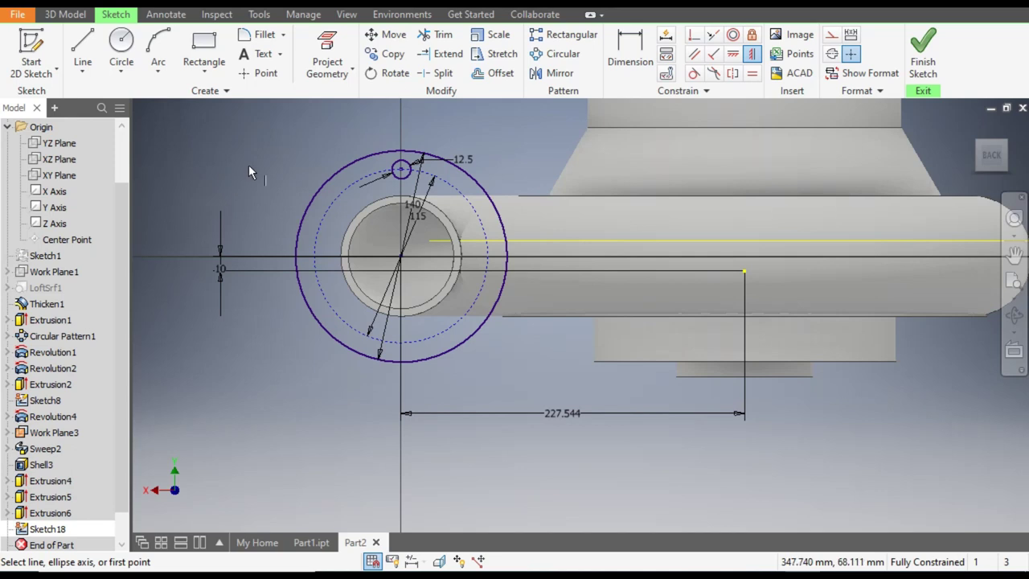
Circular-pattern the 12.5 mm hole six times around the outer flange circle
{"action": "left_click", "coordinate": [555, 55]}
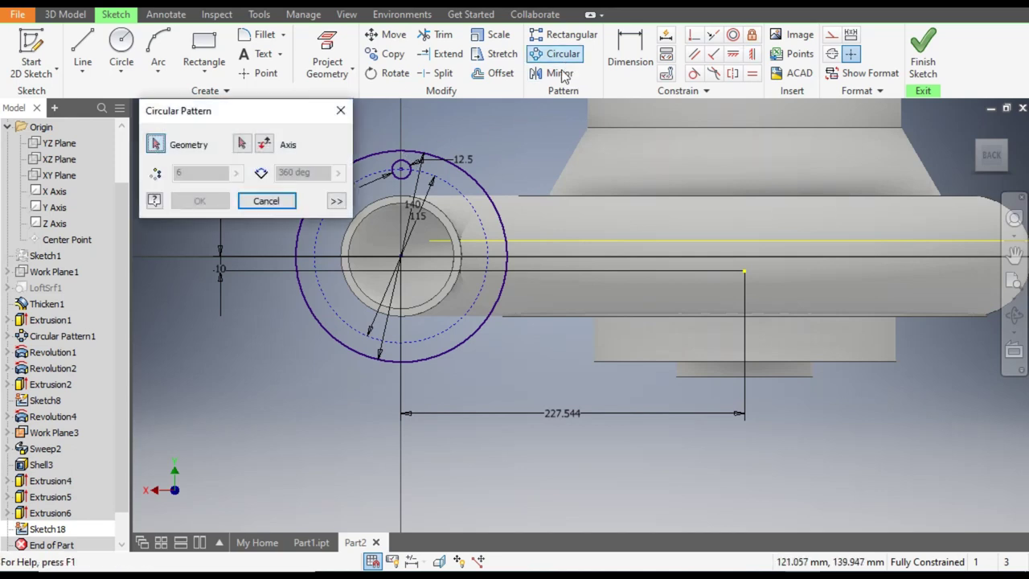
{"action": "middle_click_drag", "start_coordinate": [419, 174], "coordinate": [493, 189]}
{"action": "left_click", "coordinate": [476, 182]}
{"action": "left_click", "coordinate": [242, 145]}
{"action": "left_click", "coordinate": [414, 185]}
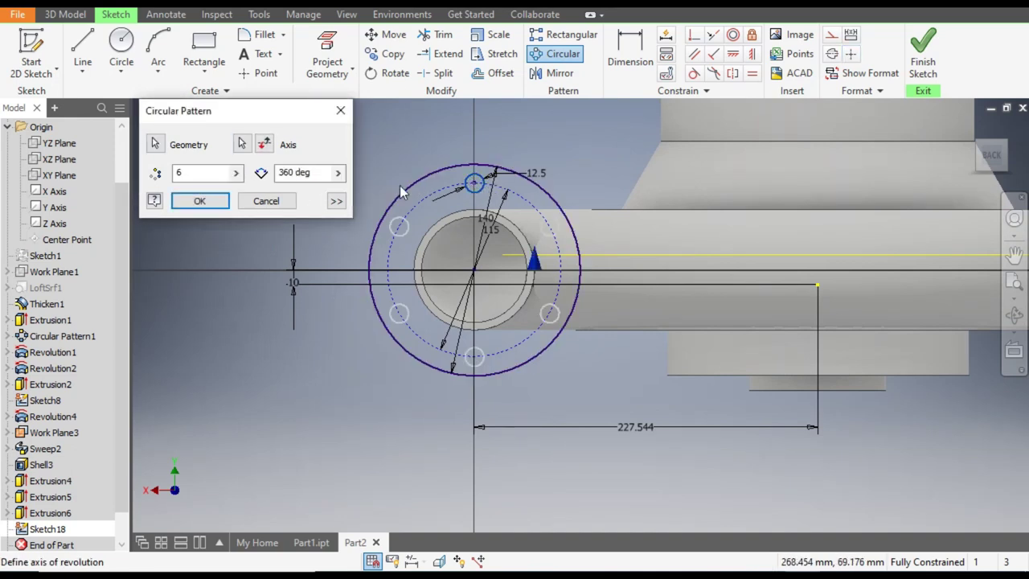
{"action": "left_click", "coordinate": [200, 200]}
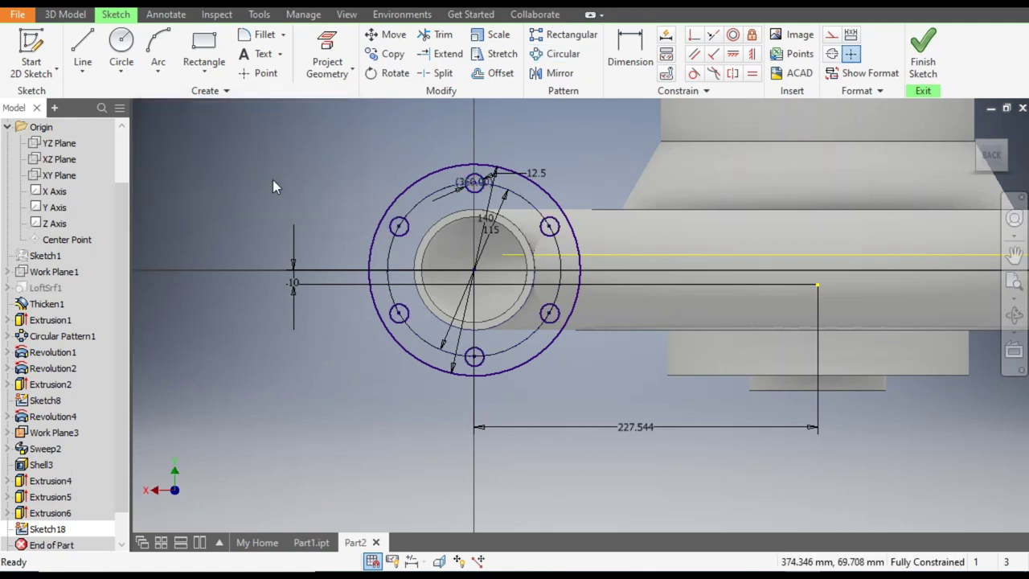
Project the pipe's inner circular edge into the sketch and finish Sketch18
{"action": "left_click", "coordinate": [352, 69]}
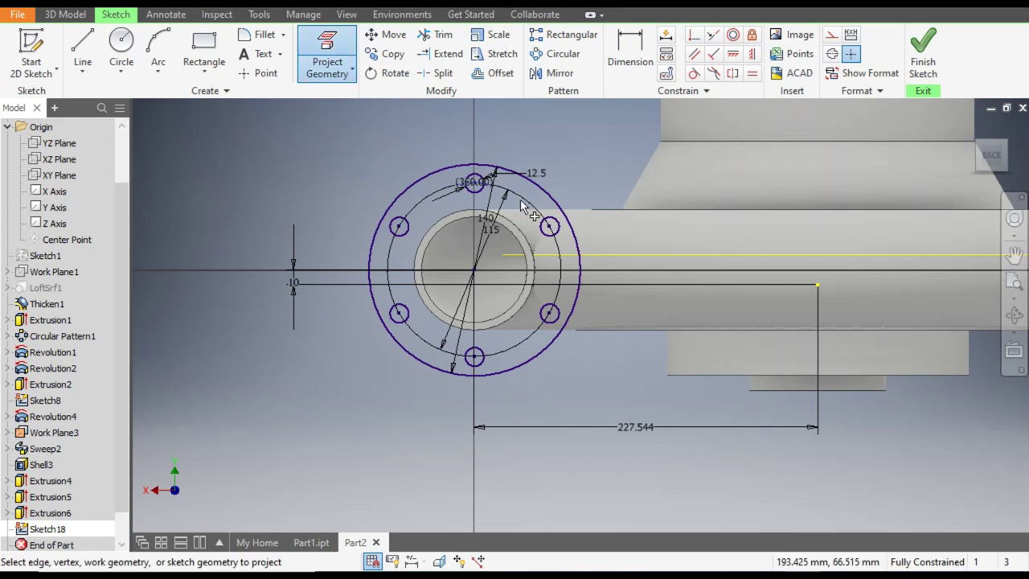
{"action": "left_click", "coordinate": [419, 238]}
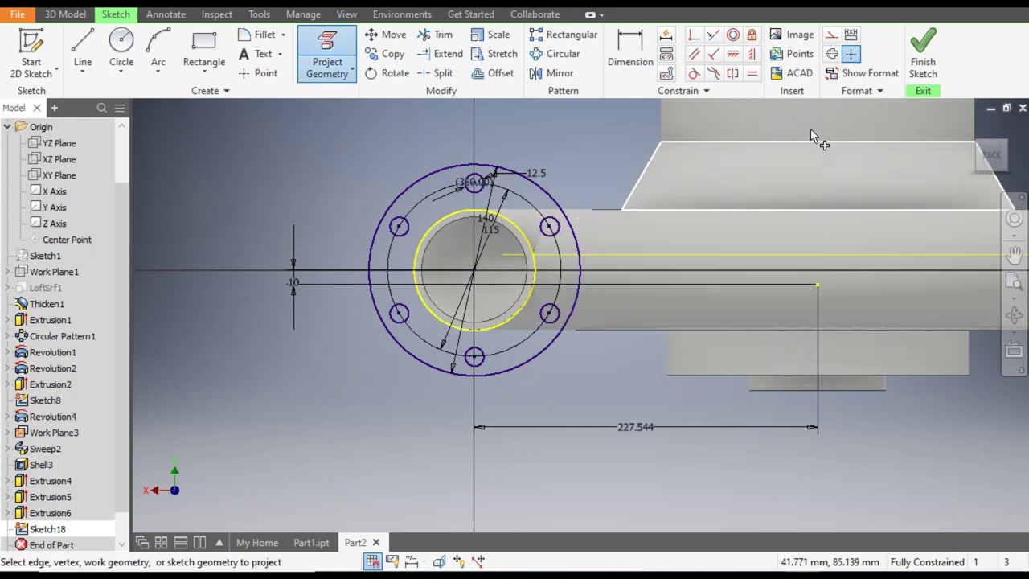
{"action": "left_click", "coordinate": [923, 52]}
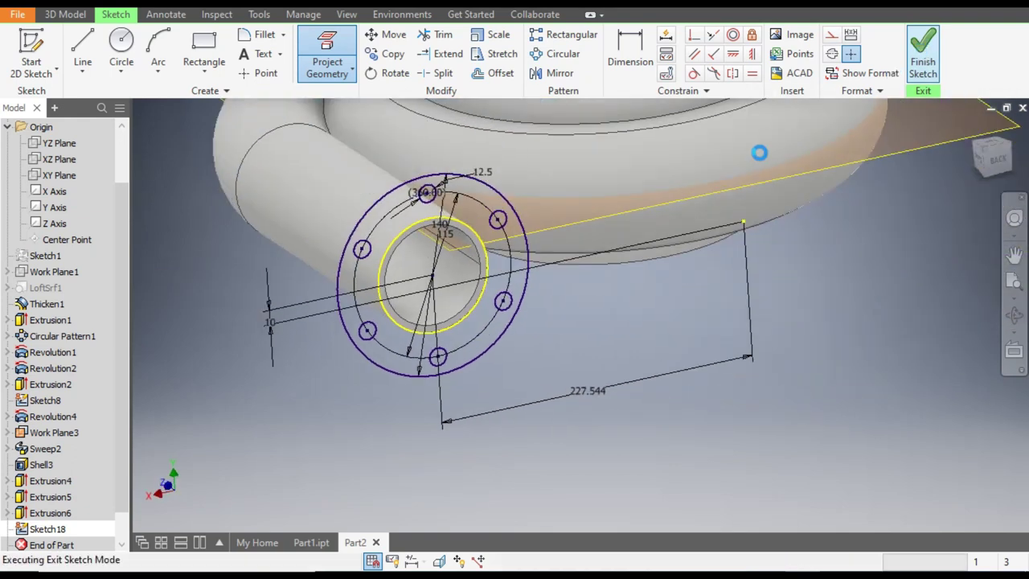
Extrude the outlet's six-hole flange ring 10 mm back toward the pipe, then return to the home view
{"action": "left_click", "coordinate": [83, 49]}
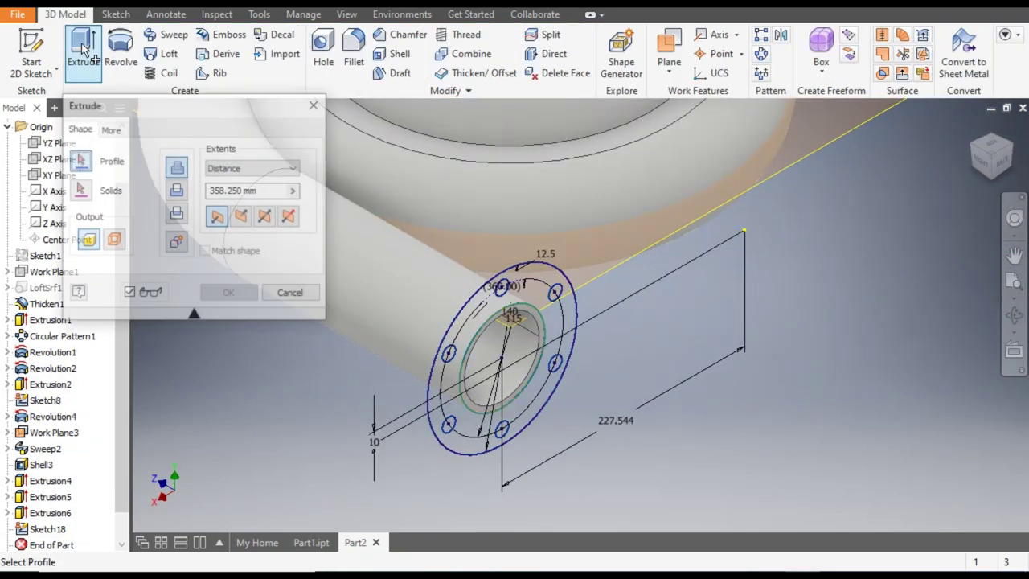
{"action": "left_click", "coordinate": [526, 274]}
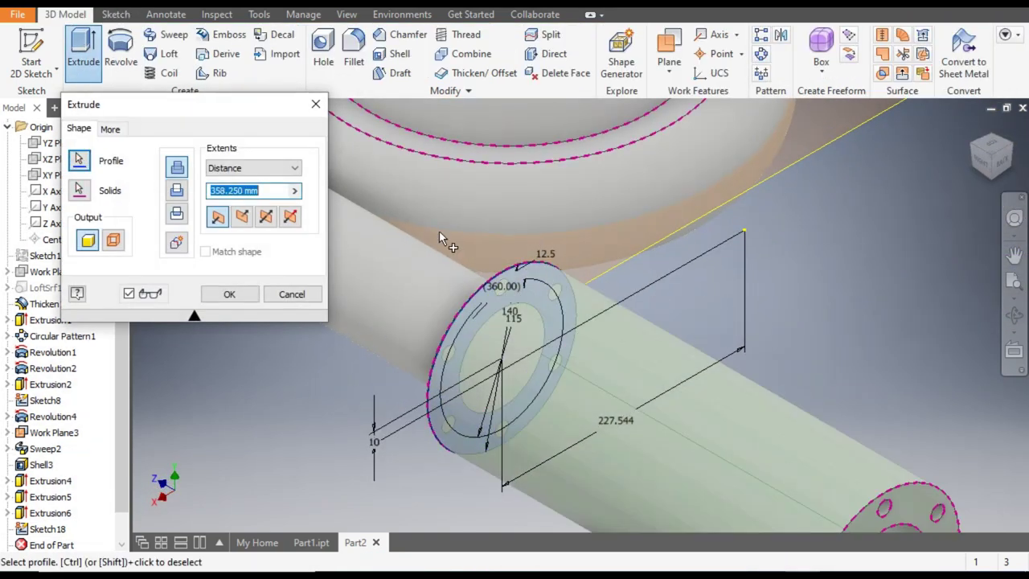
{"action": "type", "text": "10"}
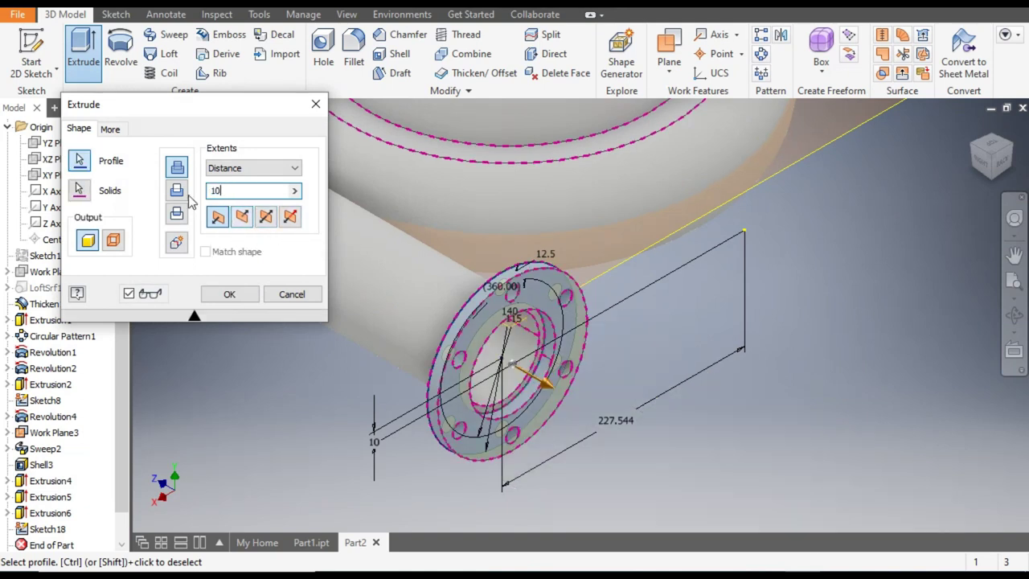
{"action": "left_click", "coordinate": [244, 218]}
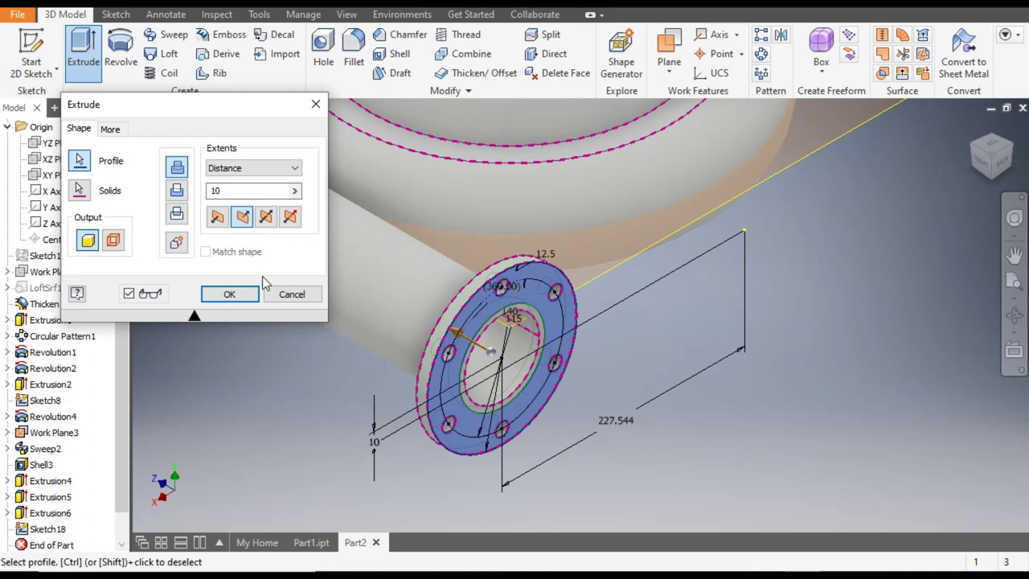
{"action": "left_click", "coordinate": [234, 296]}
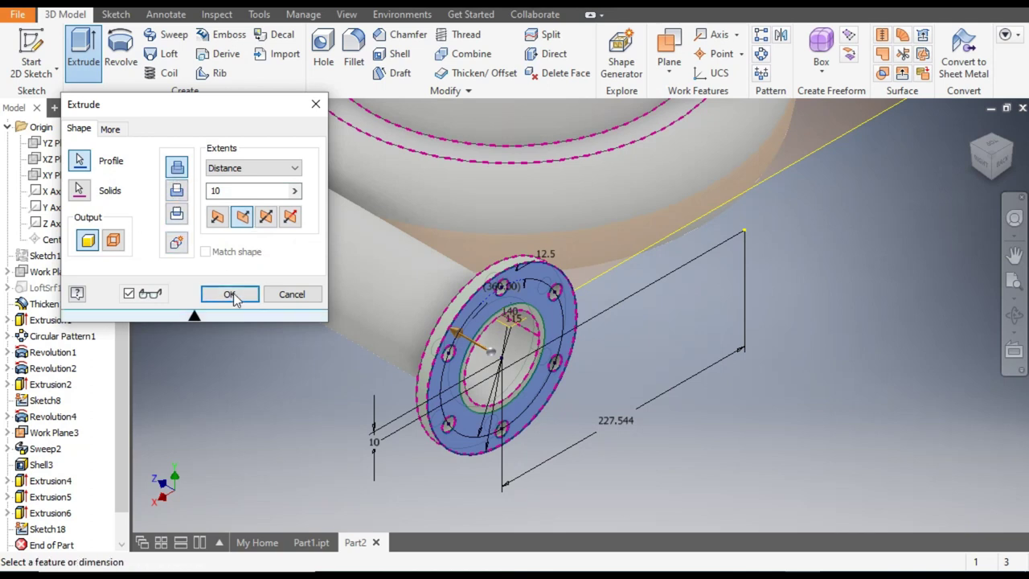
{"action": "key", "text": "F6"}
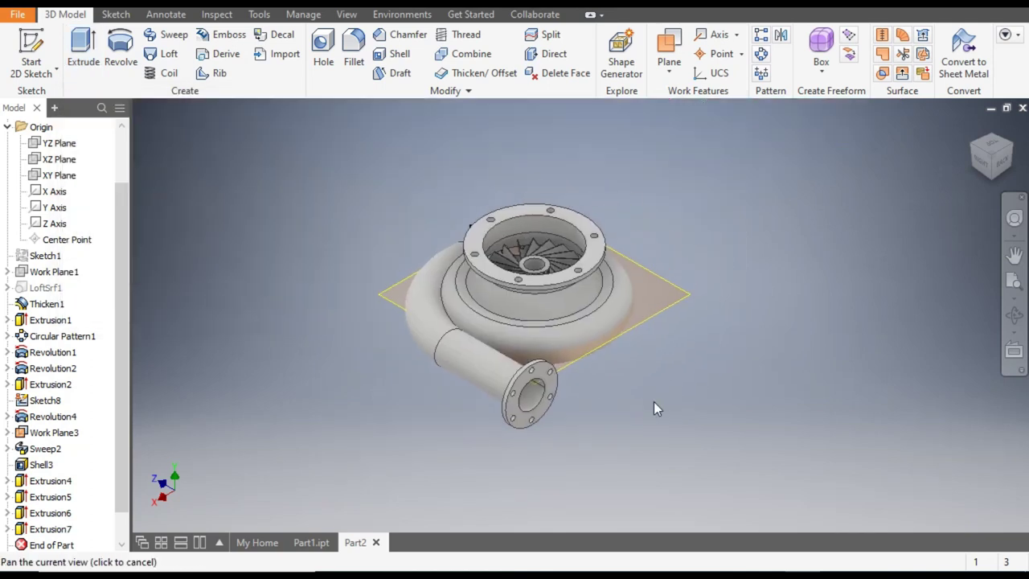
Turn off Work Plane3's visibility from its browser context menu
{"action": "middle_click_drag", "start_coordinate": [654, 409], "coordinate": [633, 230], "text": "shift"}
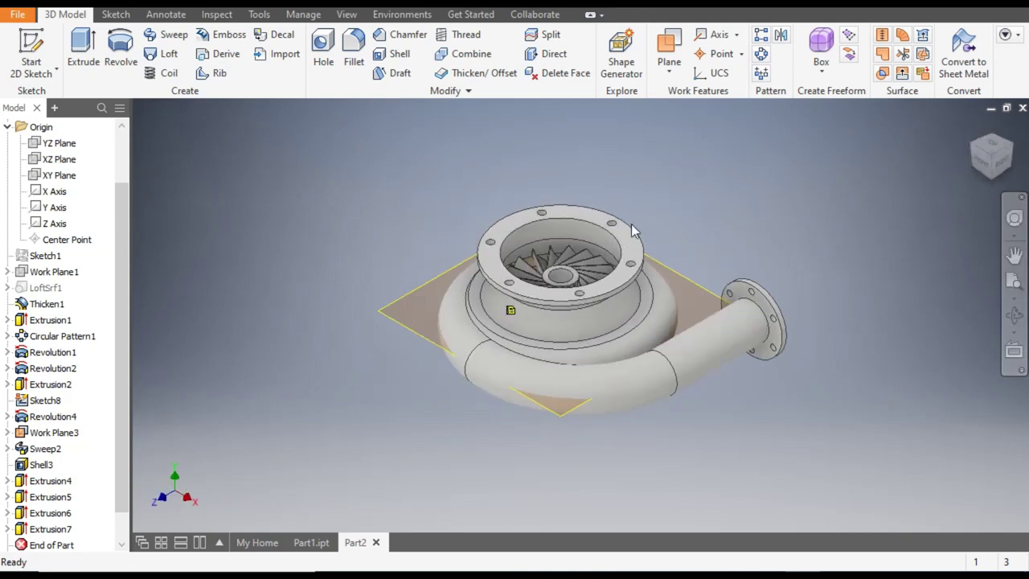
{"action": "left_click", "coordinate": [400, 304]}
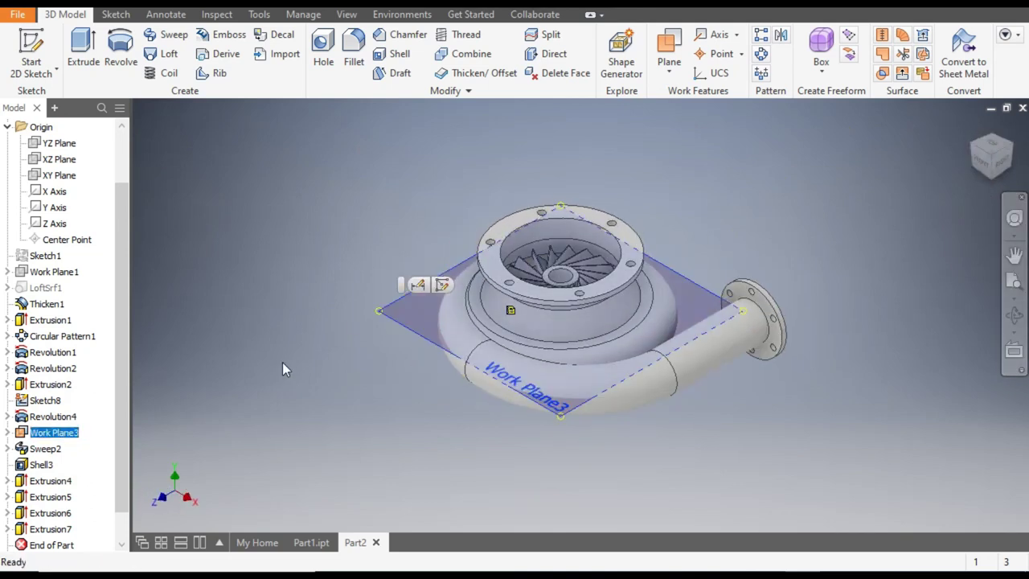
{"action": "left_click", "coordinate": [53, 433]}
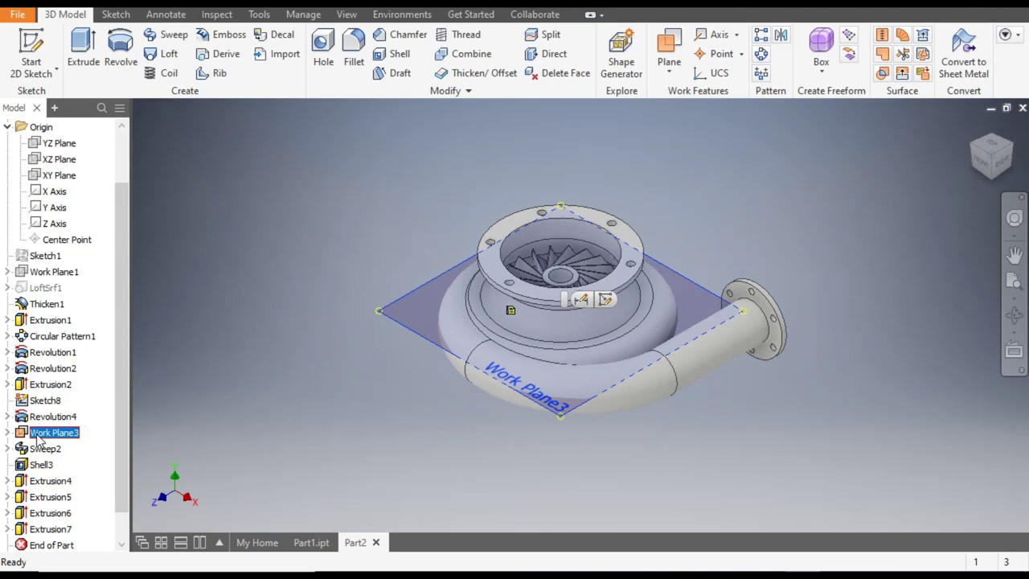
{"action": "right_click", "coordinate": [64, 438]}
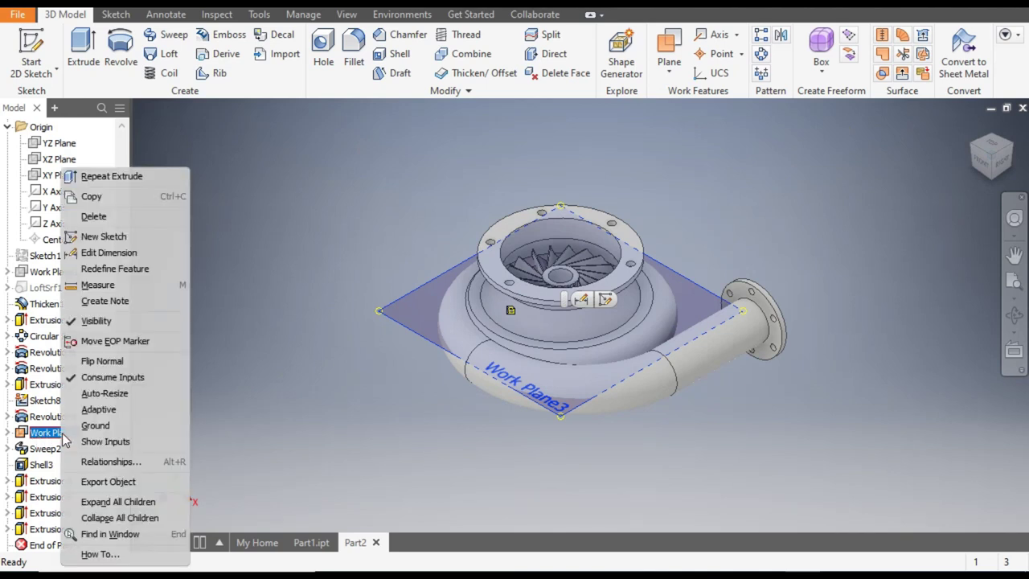
{"action": "left_click", "coordinate": [110, 323]}
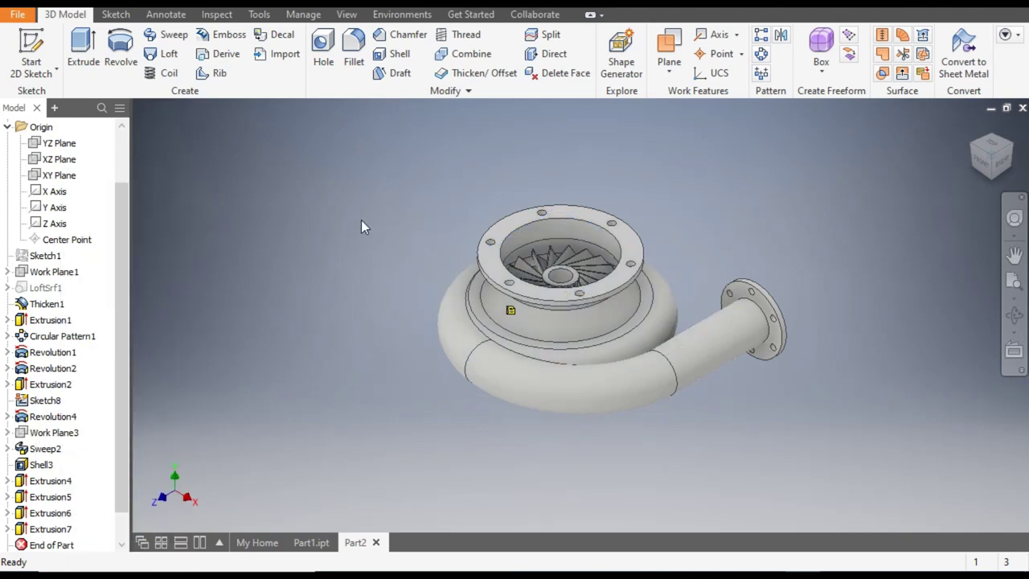
{"action": "left_click", "coordinate": [399, 6]}
Apply Chrome - Polished to the whole housing and inspect it from a new angle
{"action": "scroll", "coordinate": [422, 272], "scroll_direction": "up", "scroll_amount": 4}
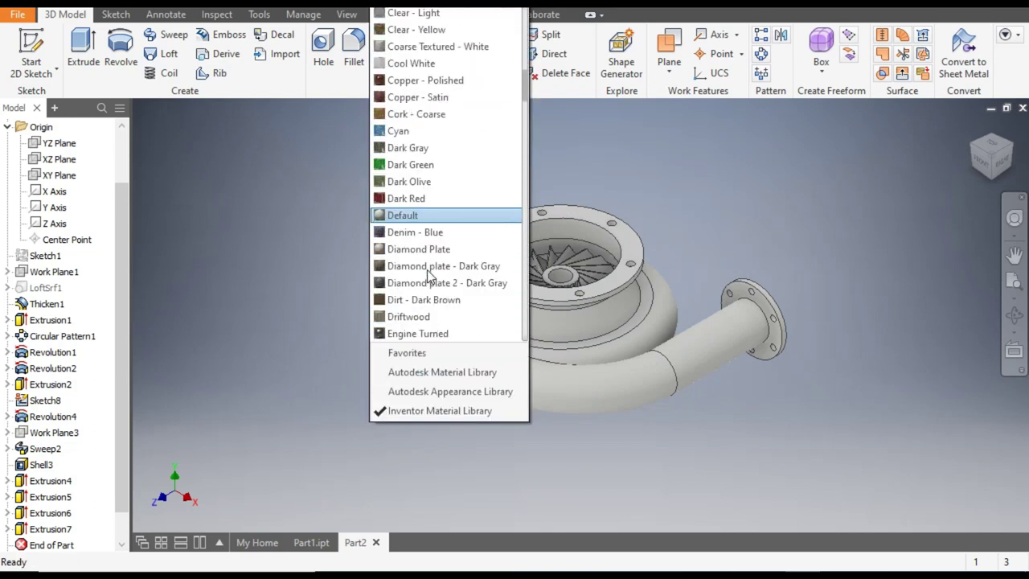
{"action": "scroll", "coordinate": [428, 276], "scroll_direction": "up", "scroll_amount": 4}
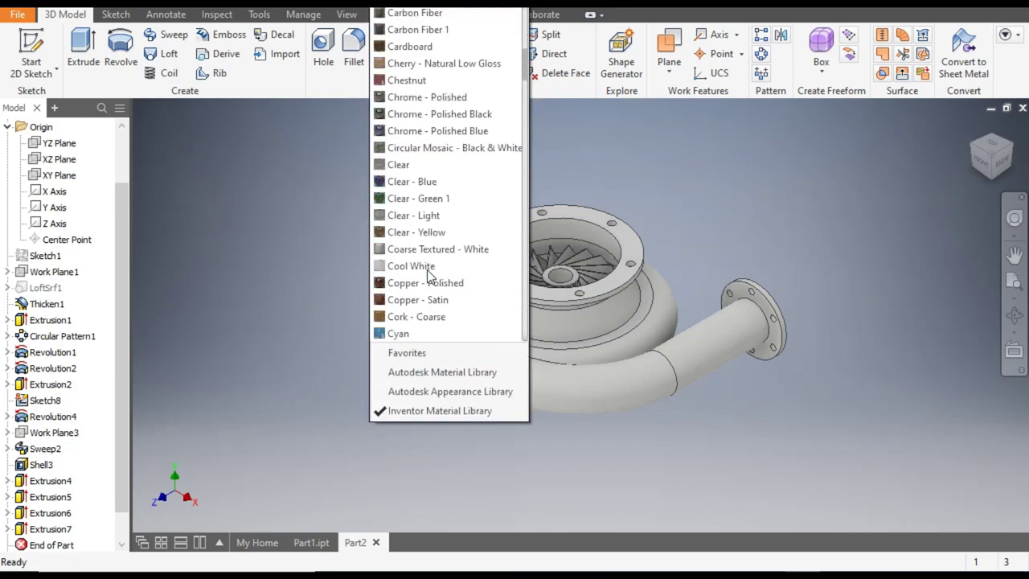
{"action": "left_click", "coordinate": [454, 97]}
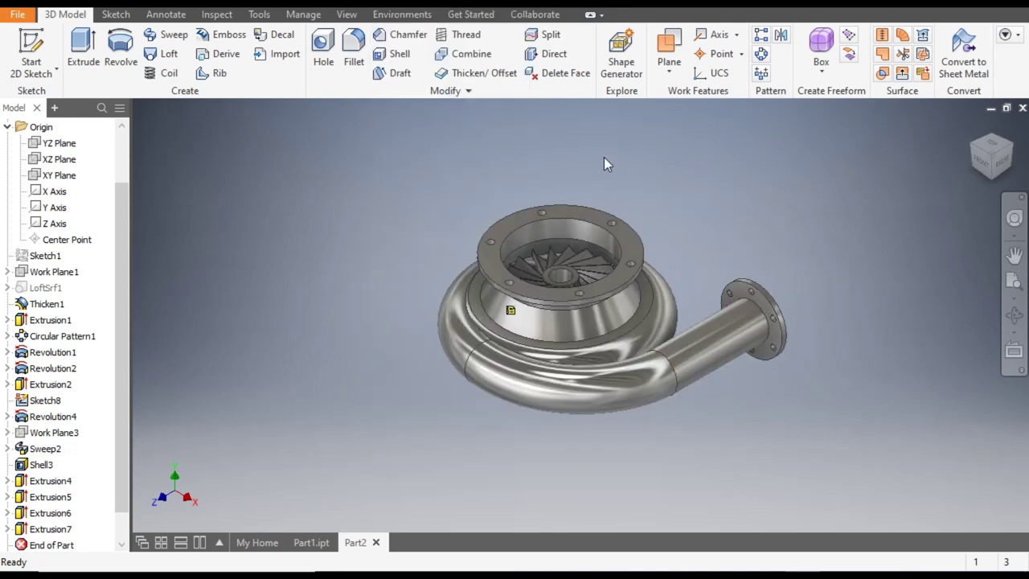
{"action": "left_click", "coordinate": [997, 159]}
{"action": "scroll", "coordinate": [694, 366], "scroll_direction": "down", "scroll_amount": 3}
{"action": "scroll", "coordinate": [683, 378], "scroll_direction": "up", "scroll_amount": 5}
{"action": "middle_click_drag", "start_coordinate": [683, 378], "coordinate": [601, 354]}
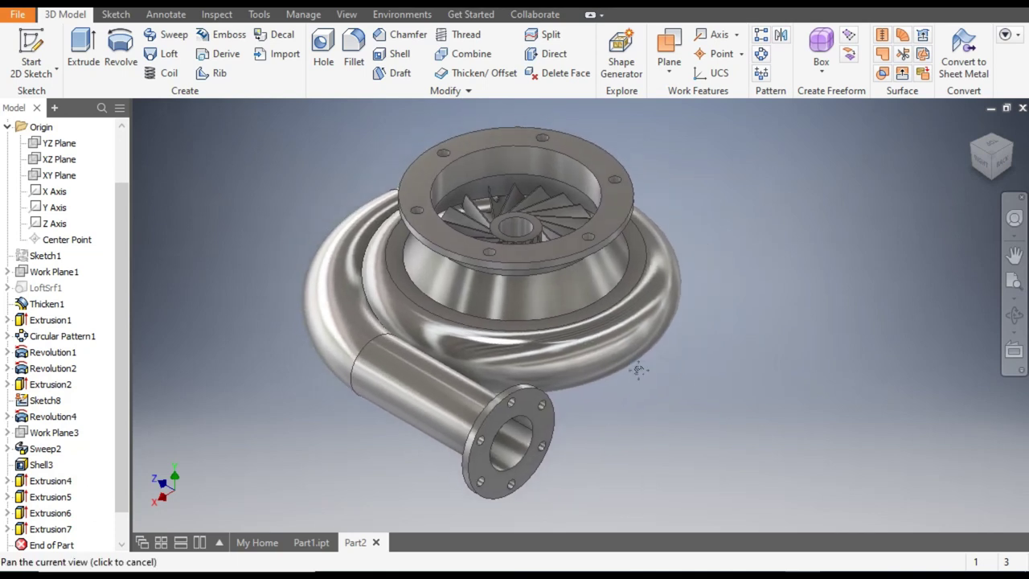